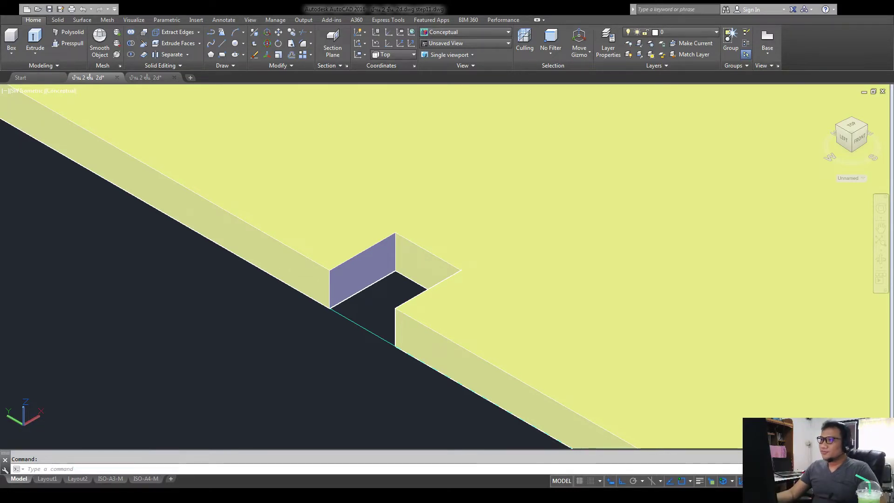
- Zoom and pan so the whole house fits in the view
scroll(489, 130, "down", 5)
mouse_move(425, 179)
middle_mouse_down()
mouse_move(399, 219)
mouse_move(354, 358)
mouse_move(417, 348)
middle_mouse_up()
scroll(355, 358, "down", 5)
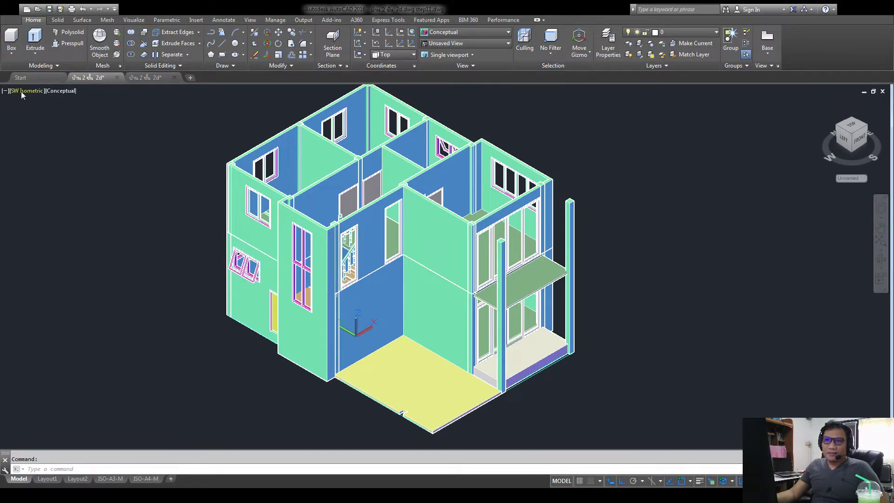
middle_click(57, 178)
middle_click(58, 178)
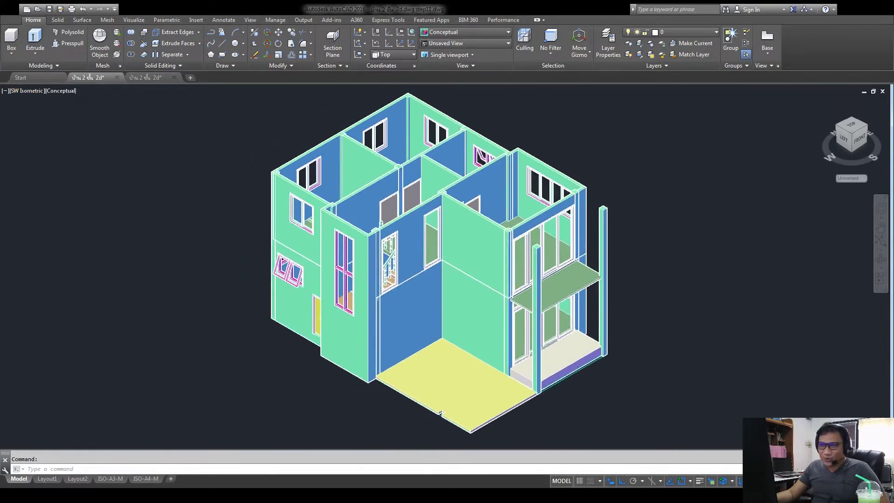
scroll(428, 352, "up", 1)
scroll(428, 352, "up", 2)
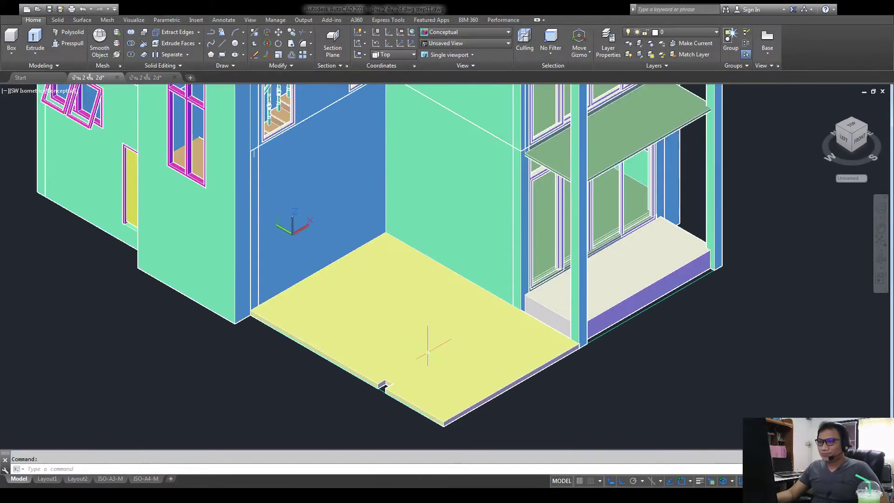
scroll(427, 352, "down", 3)
scroll(421, 372, "up", 1)
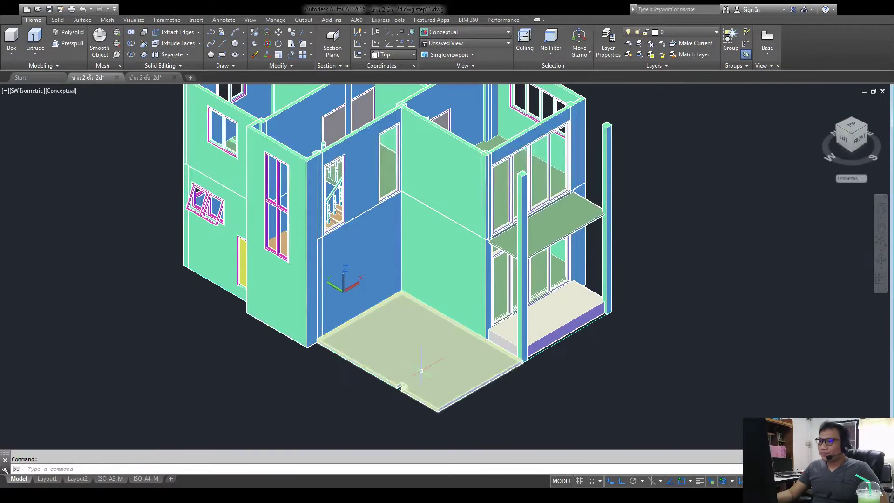
middle_click_drag(408, 212, 409, 228)
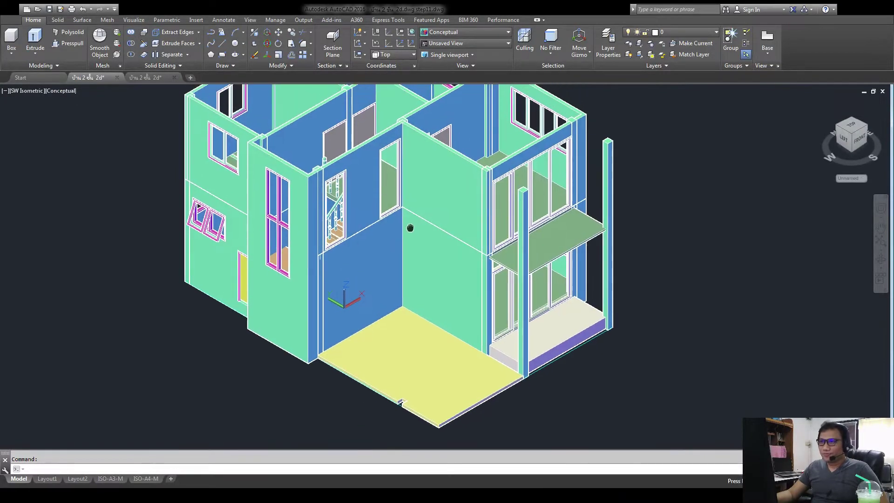
scroll(400, 403, "up", 8)
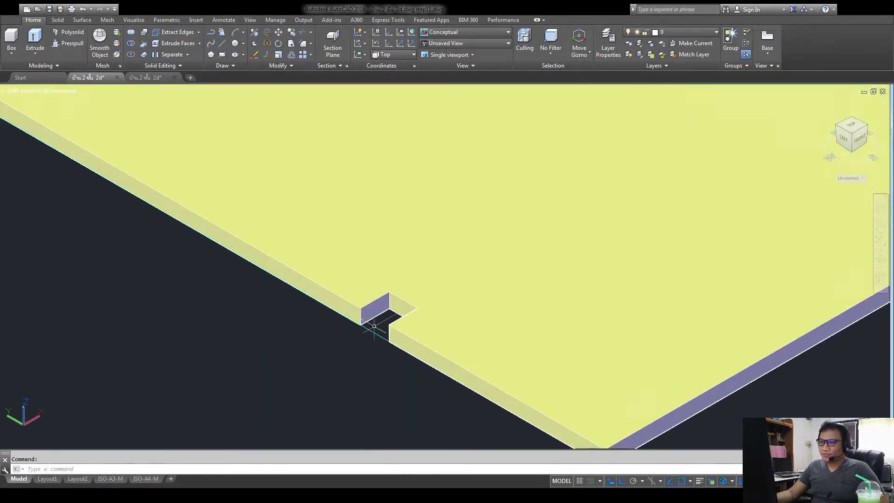
scroll(377, 324, "up", 3)
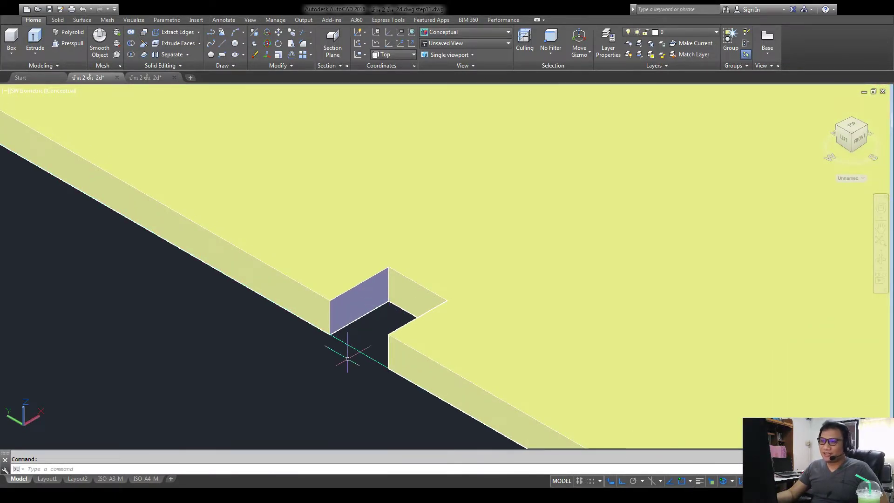
- Draw a rectangle on the pile layer across the floor slab's corner notch
key("ctrl+a")
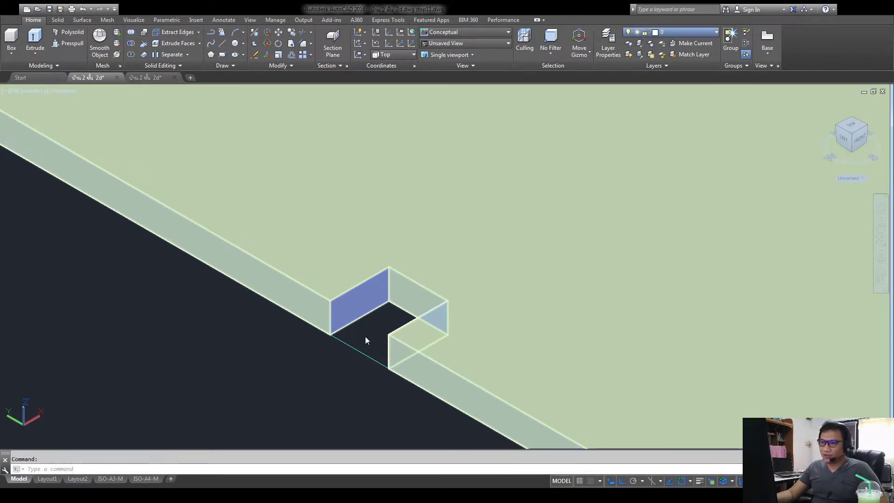
key("Escape")
key("ctrl+a")
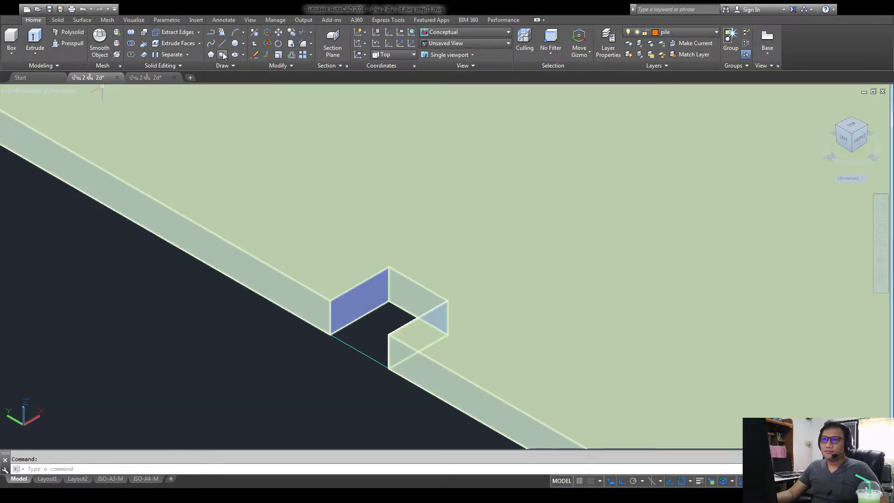
left_click(224, 56)
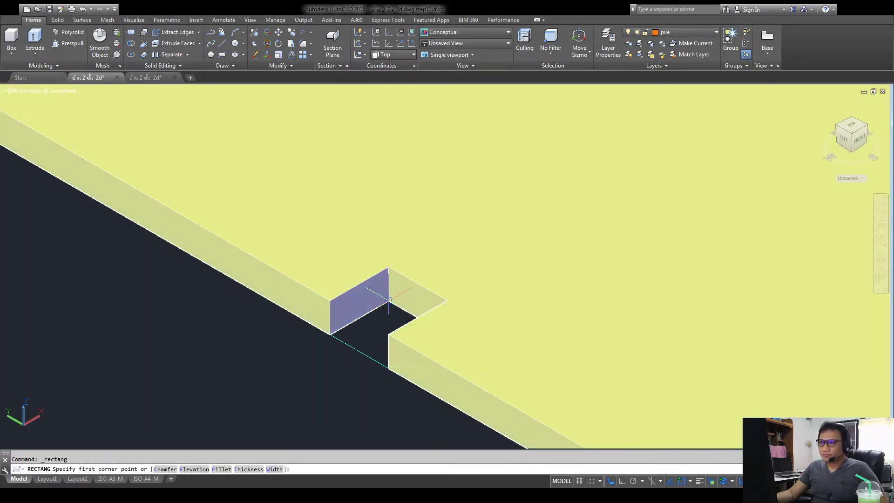
left_click(388, 301)
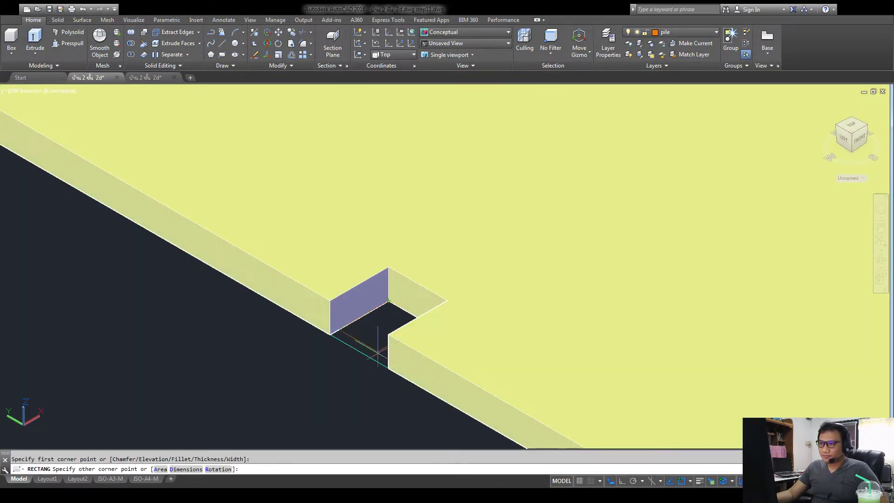
left_click(388, 368)
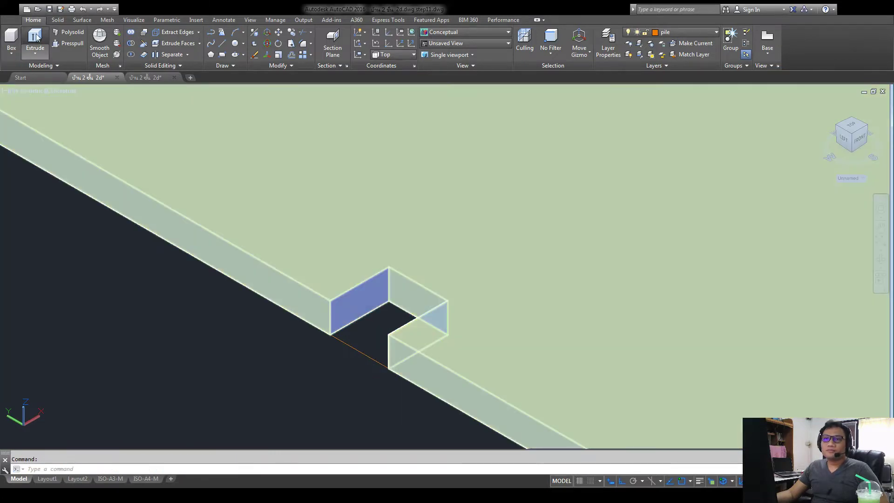
left_click(35, 38)
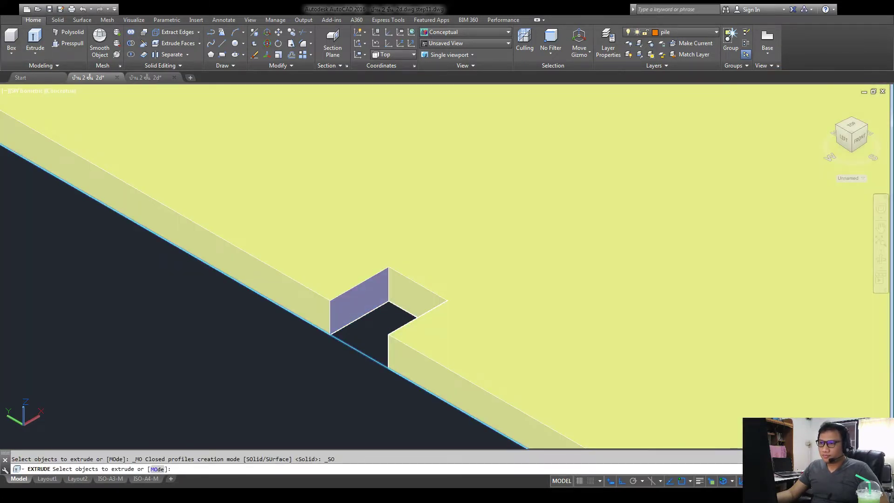
- Extrude the notch rectangle to a height of 3 to form the corner column
left_click(361, 352)
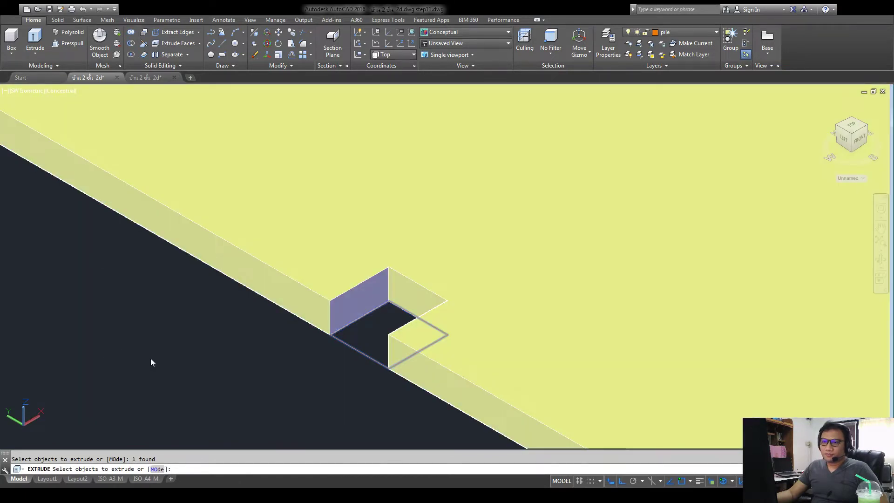
key("Return")
scroll(216, 124, "down", 3)
scroll(226, 188, "down", 5)
middle_click_drag(225, 188, 240, 271)
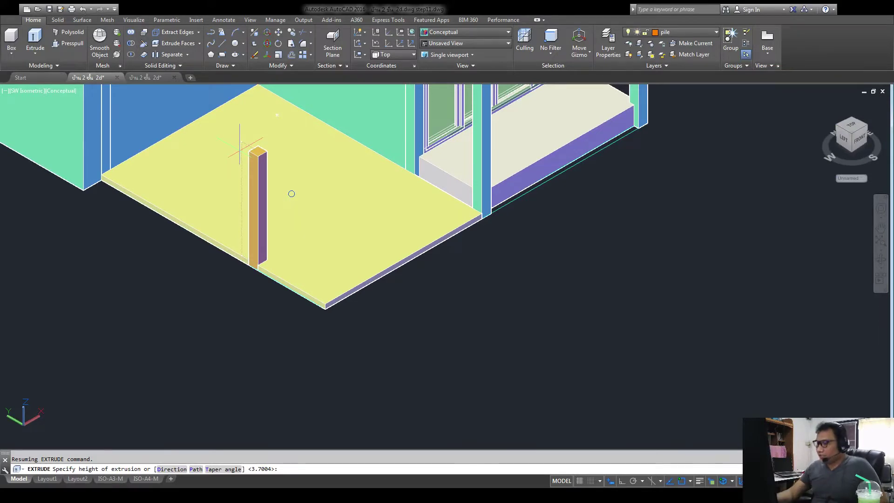
type("3")
key("Return")
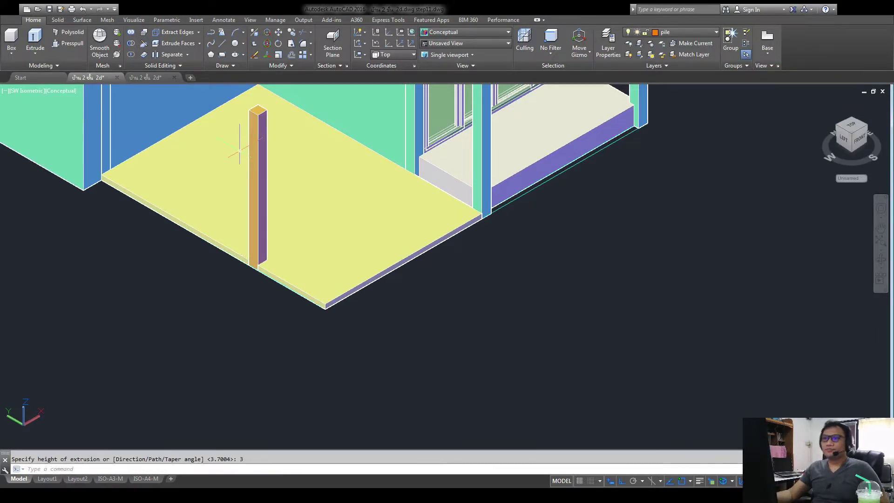
scroll(239, 149, "down", 3)
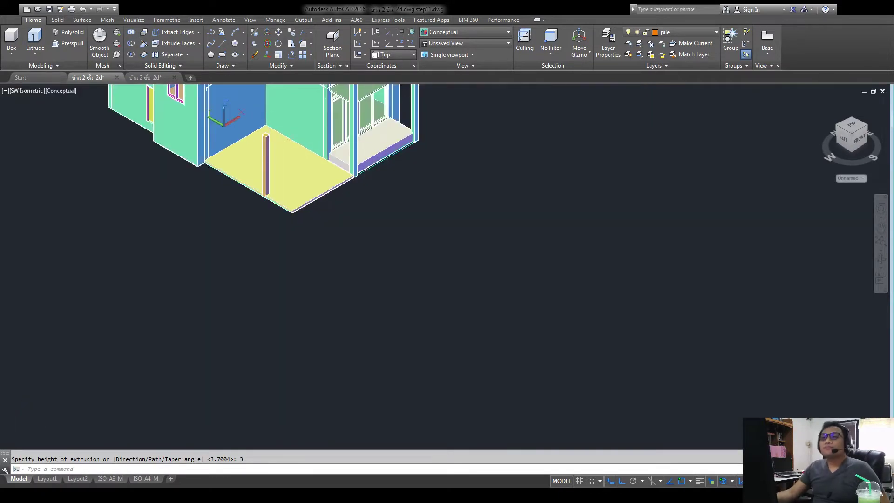
scroll(248, 221, "up", 2)
scroll(248, 220, "up", 4)
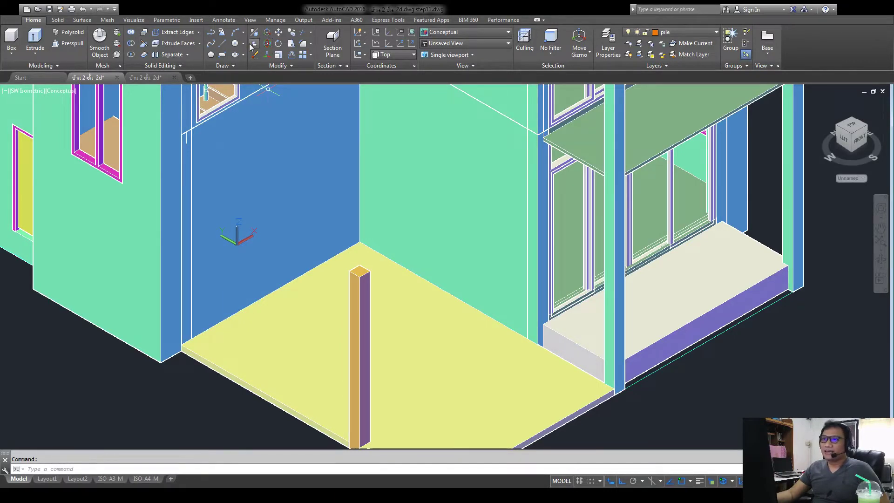
- Draw a 0.2 vertical line downward from the upper floor edge
left_click(221, 44)
scroll(186, 125, "up", 6)
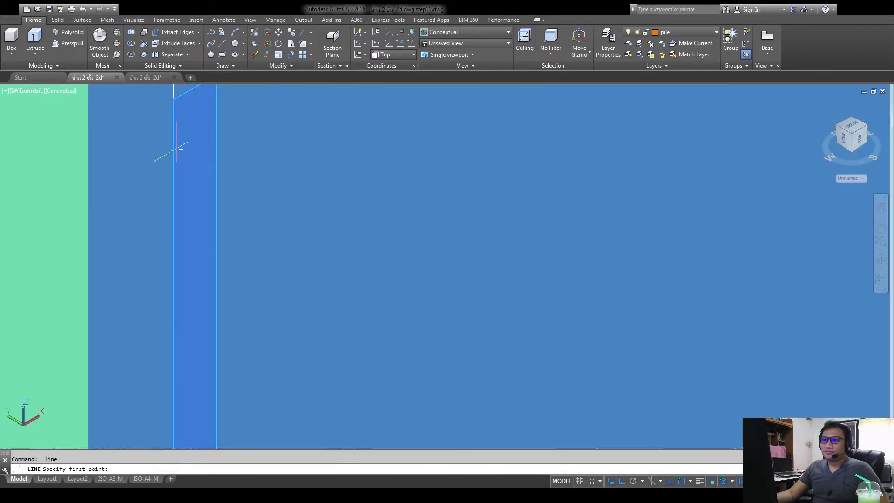
scroll(185, 124, "down", 1)
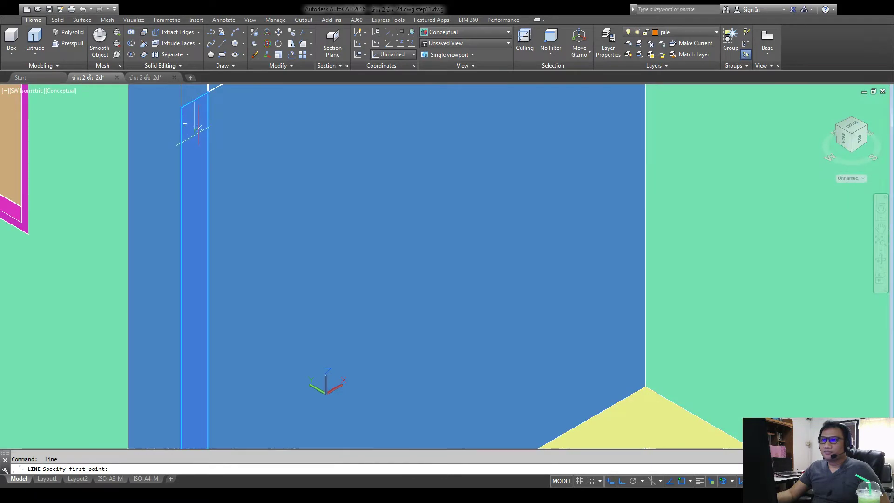
scroll(193, 101, "up", 5)
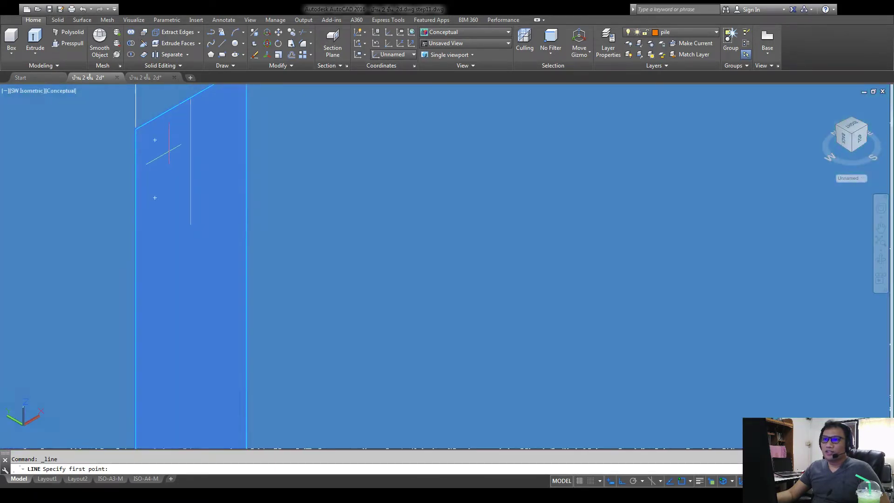
scroll(175, 139, "down", 2)
scroll(175, 139, "up", 2)
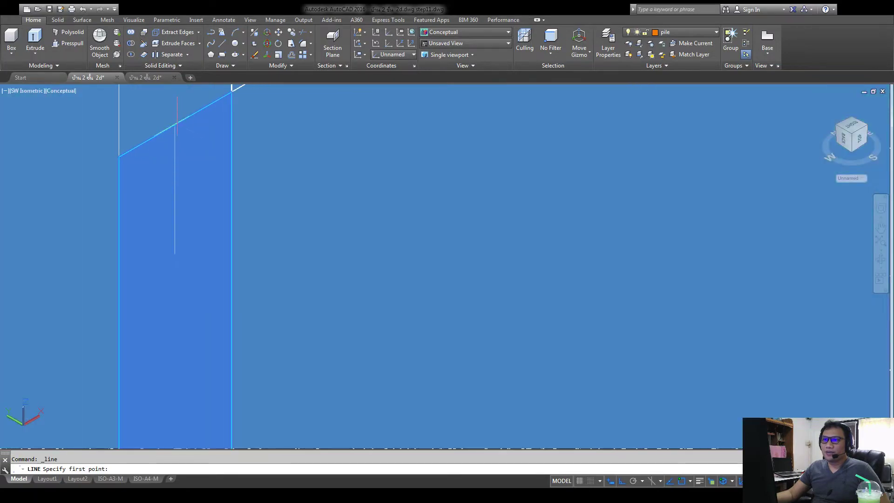
left_click(175, 124)
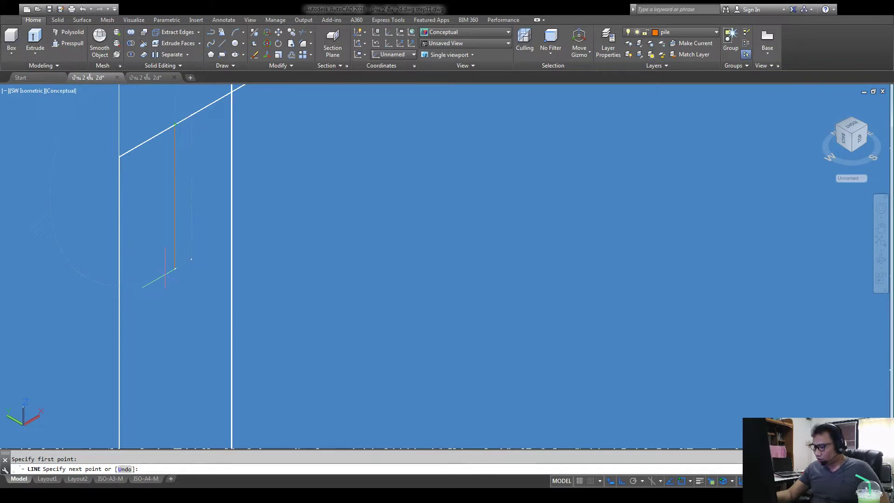
type(".2")
key("Return")
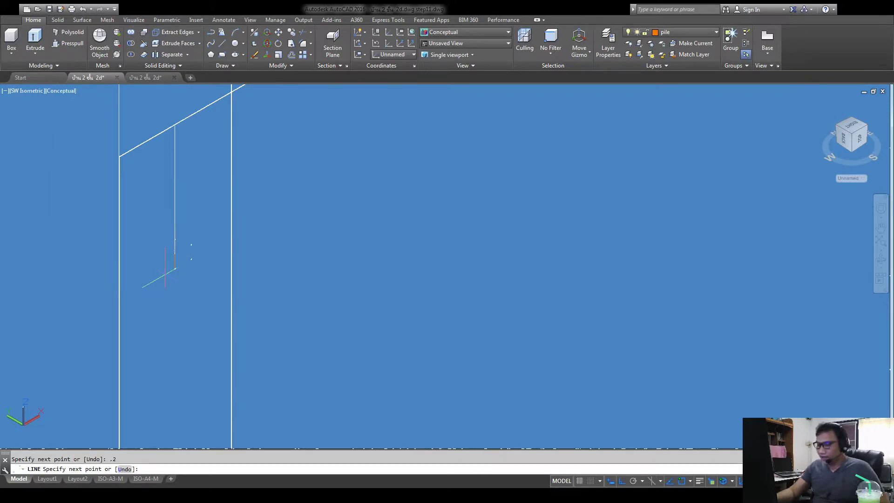
key("Return")
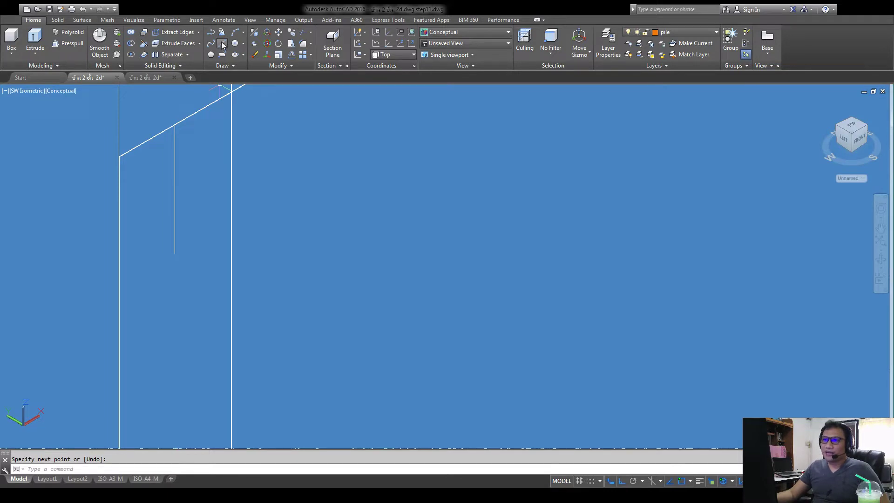
- Draw a sloping line from that line's bottom end down to the column top
left_click(222, 44)
left_click(174, 253)
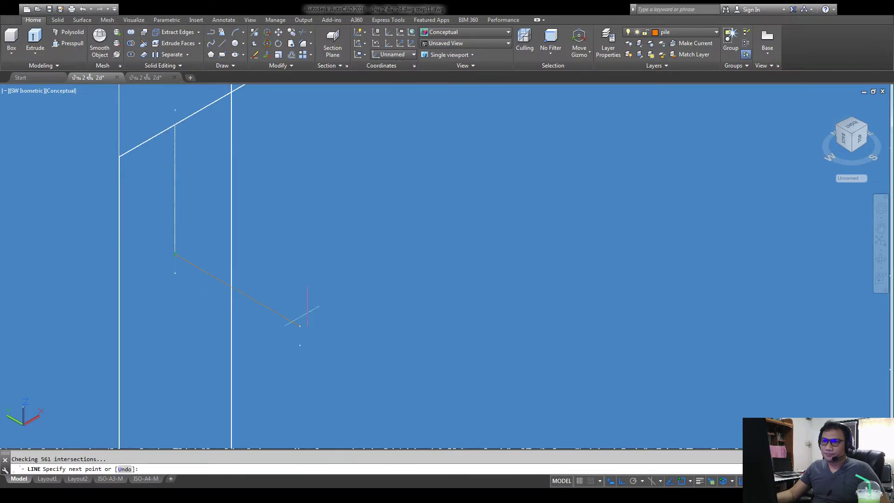
scroll(301, 323, "down", 5)
scroll(326, 291, "up", 8)
scroll(328, 289, "up", 1)
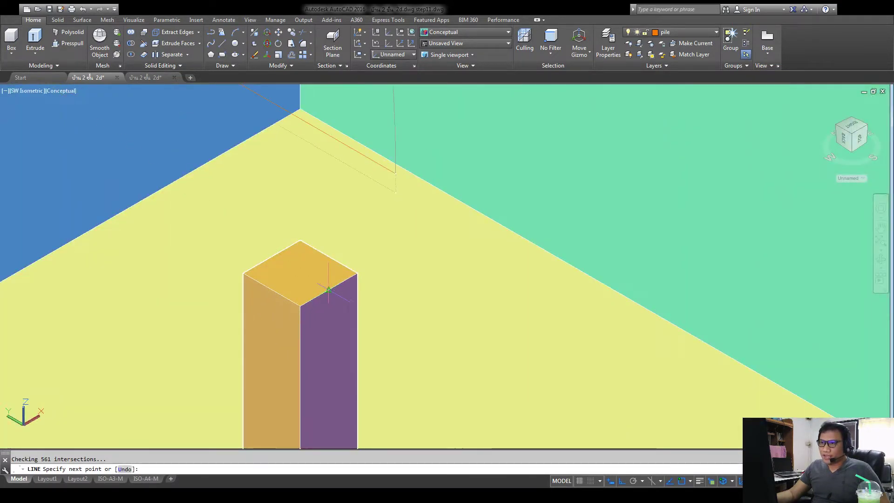
key("Return")
- Clear the selection and set layer 0 as the current layer
scroll(217, 231, "down", 6)
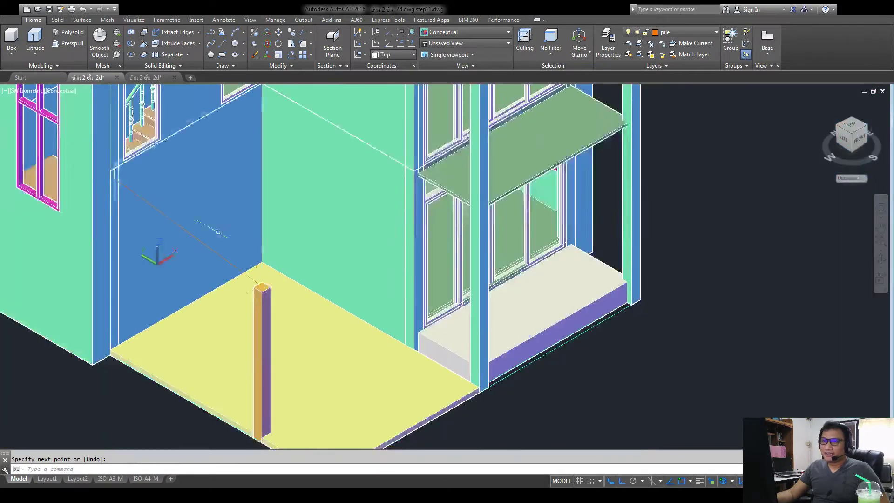
scroll(218, 232, "down", 2)
scroll(215, 257, "up", 8)
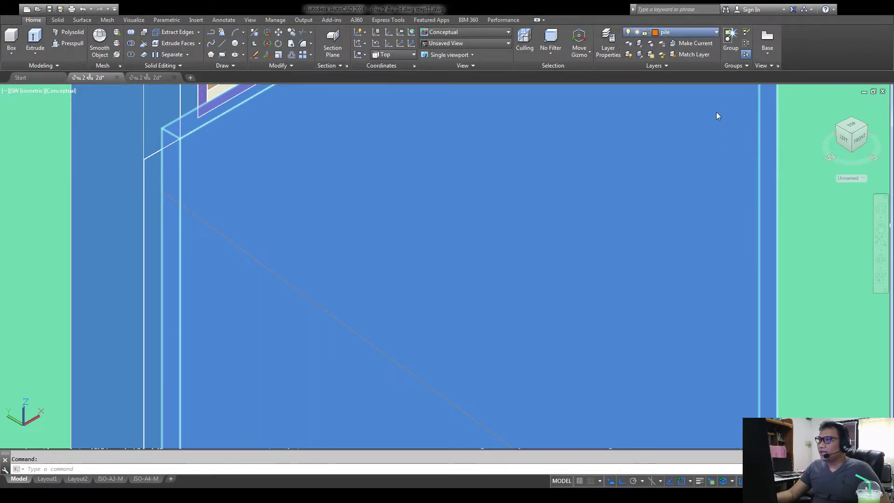
key("Delete")
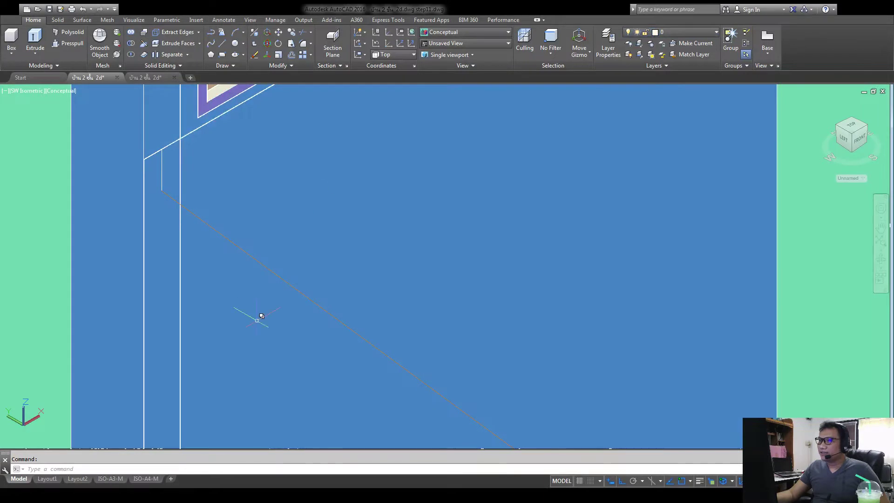
scroll(226, 238, "up", 3)
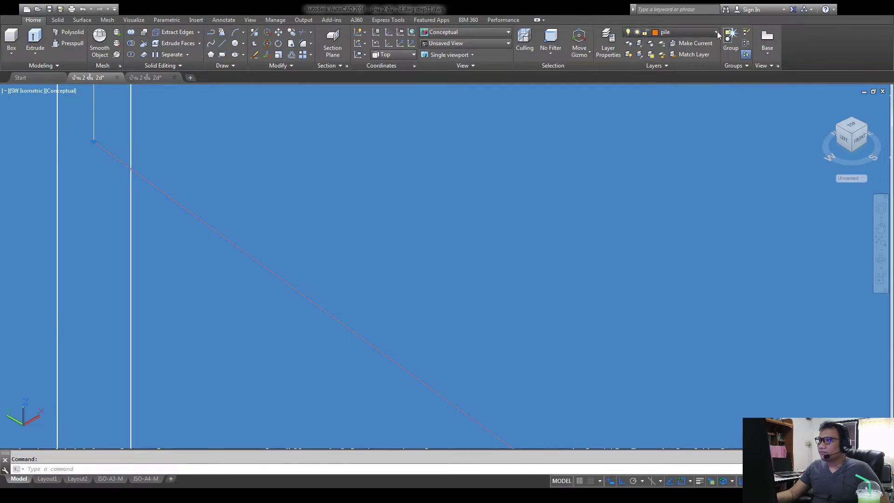
left_click(692, 43)
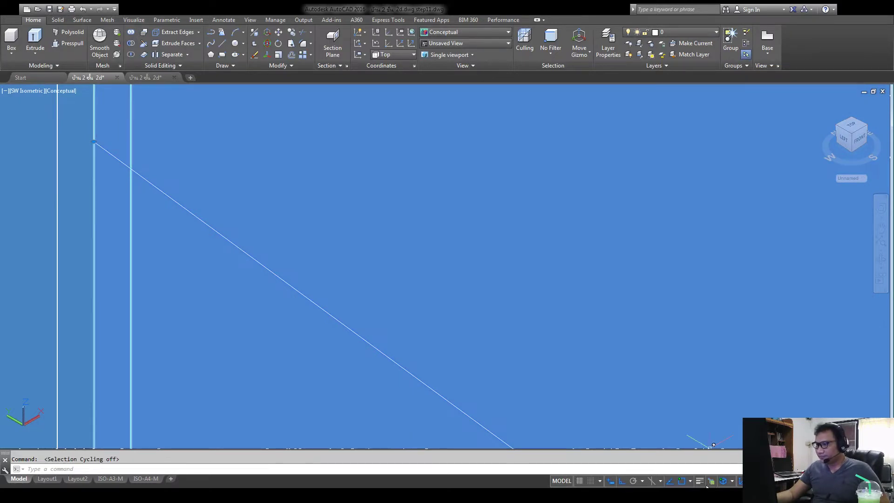
scroll(231, 207, "down", 3)
scroll(349, 220, "down", 3)
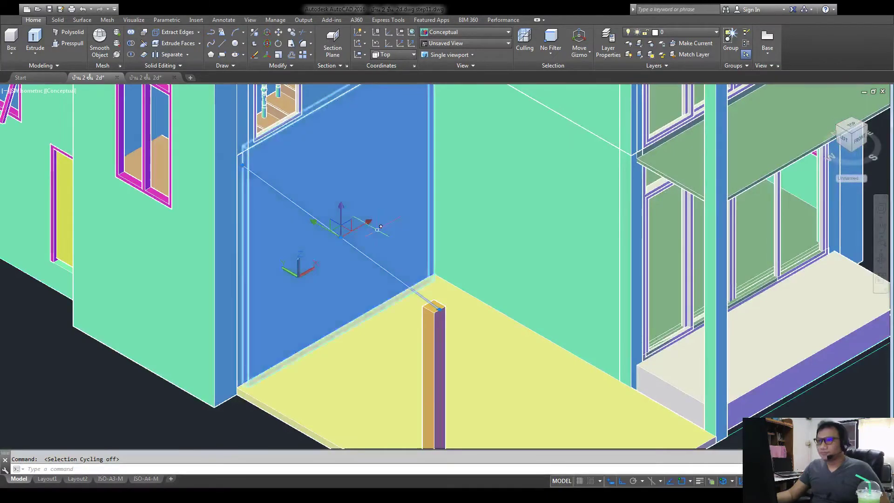
scroll(223, 181, "up", 4)
scroll(200, 181, "up", 2)
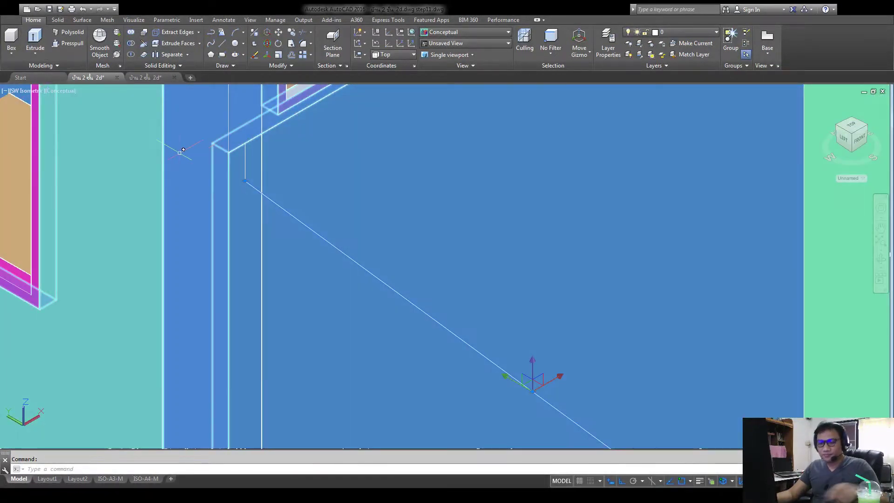
- Copy the sloping stair line and vertical edge from their end to the wall corner
key("Escape")
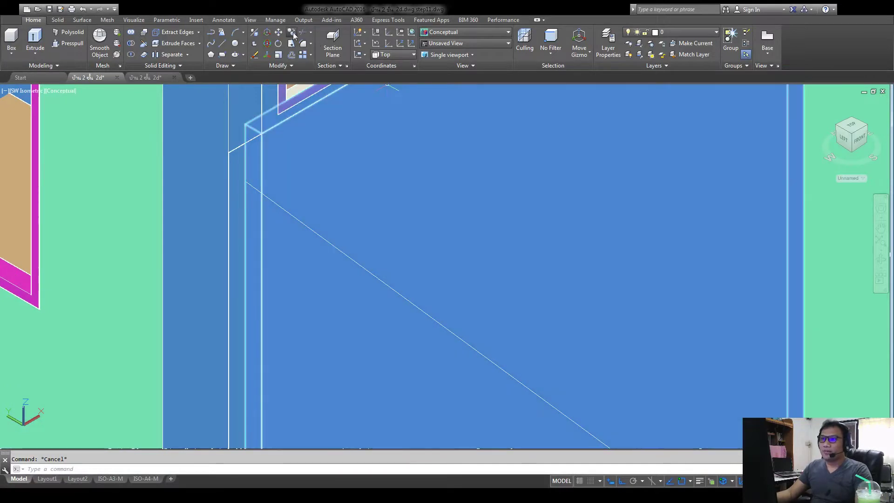
scroll(264, 171, "up", 2)
left_click(252, 195)
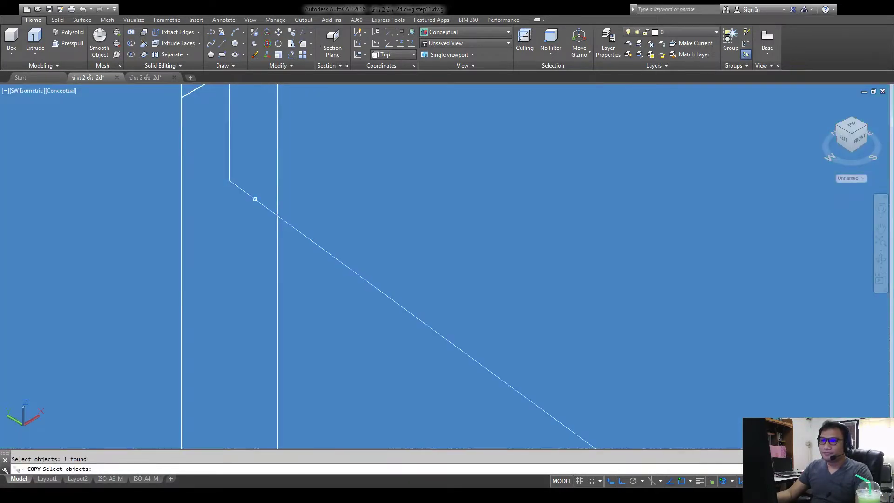
left_click(229, 169)
key("Return")
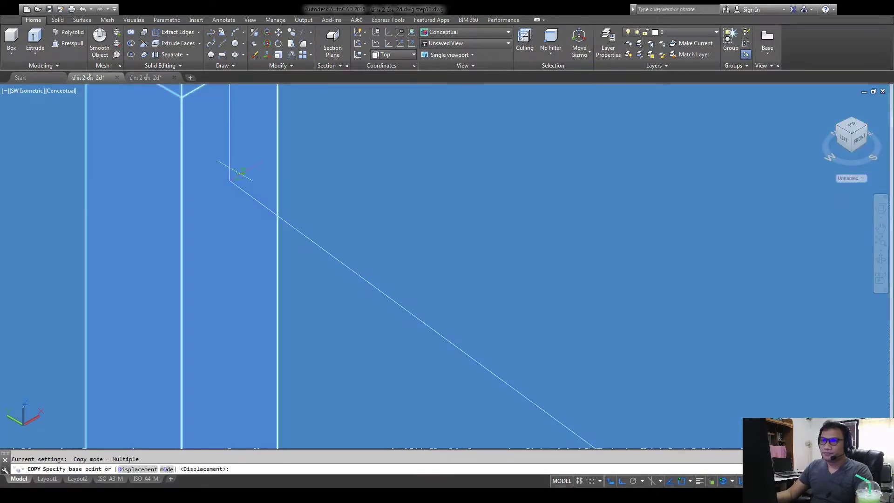
scroll(237, 158, "down", 2)
scroll(210, 140, "up", 2)
left_click(223, 135)
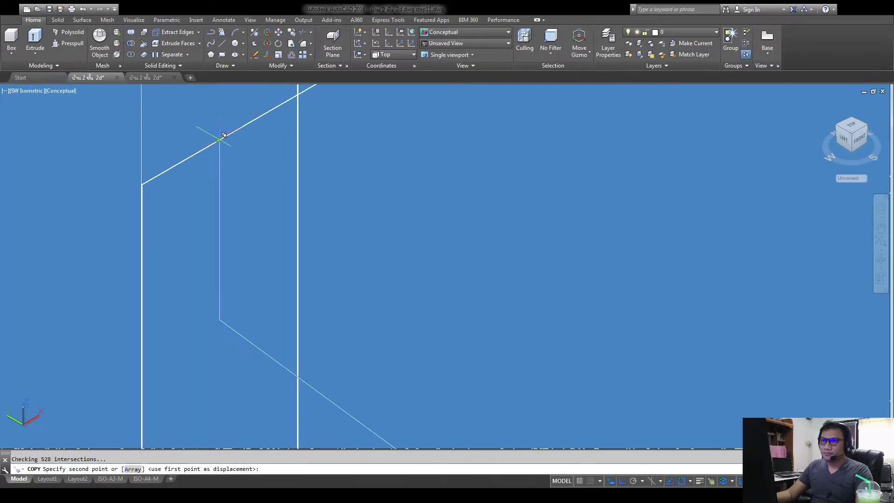
scroll(242, 149, "down", 2)
scroll(280, 209, "down", 3)
middle_click_drag(279, 210, 326, 195)
scroll(341, 194, "up", 3)
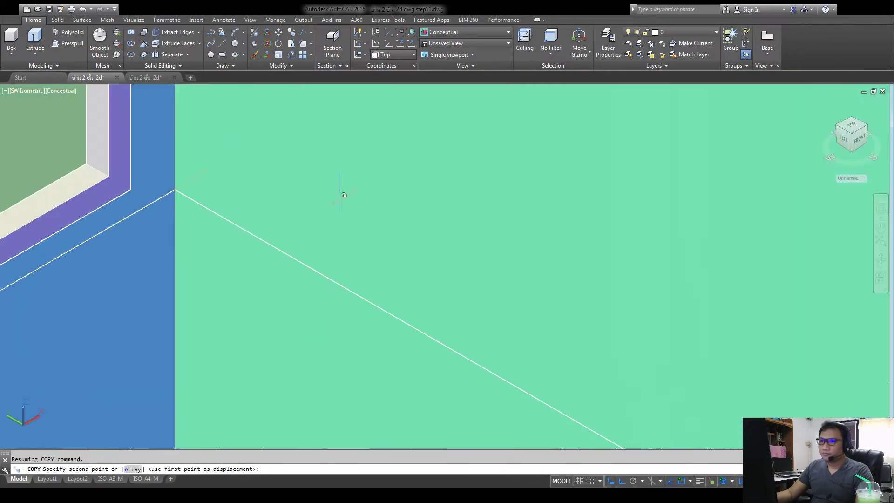
left_click(179, 186)
scroll(285, 167, "down", 5)
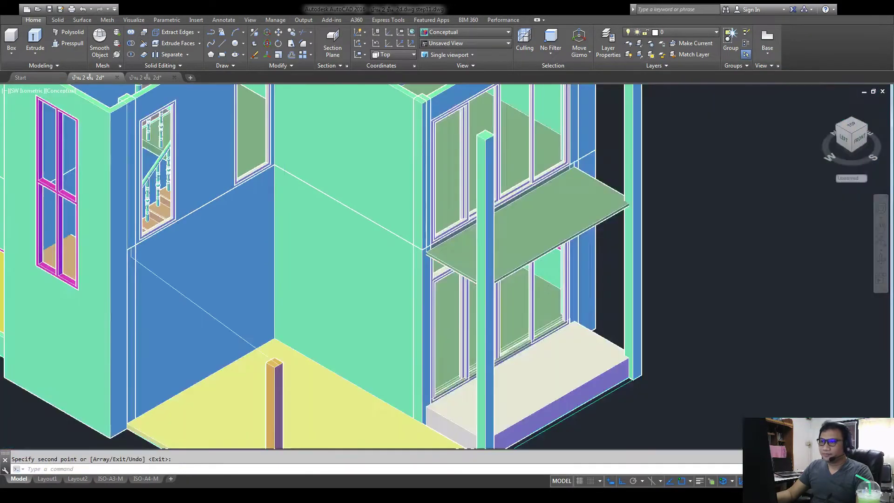
scroll(385, 217, "up", 5)
middle_click_drag(385, 216, 418, 251)
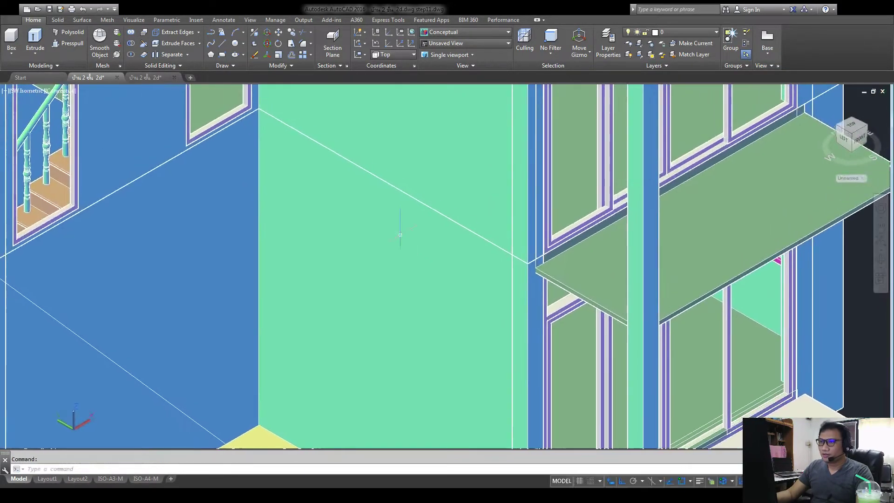
key("Escape")
- Frame the stair window area, try wireframe, then undo back to the shaded view
scroll(255, 109, "down", 3)
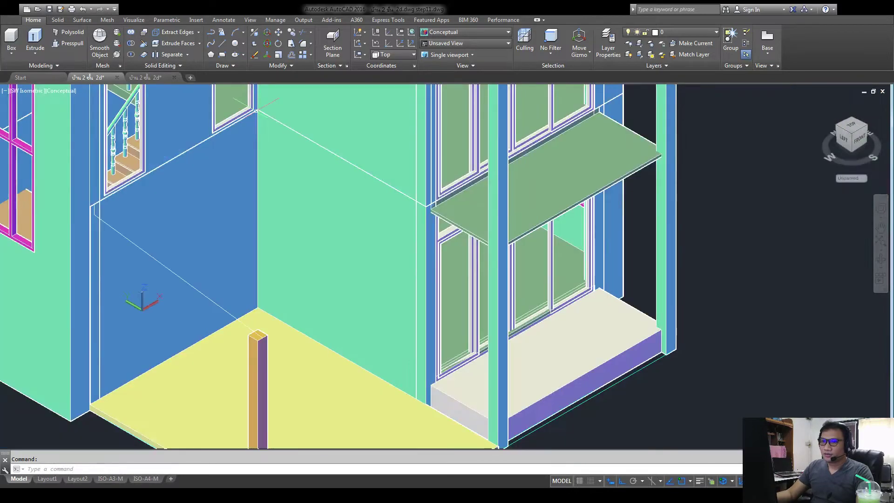
middle_click_drag(343, 186, 413, 266)
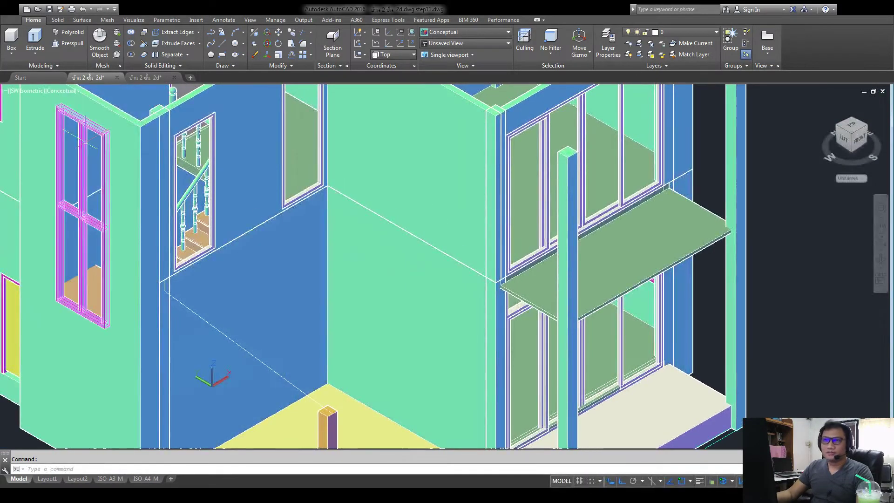
scroll(326, 188, "up", 6)
scroll(326, 189, "up", 5)
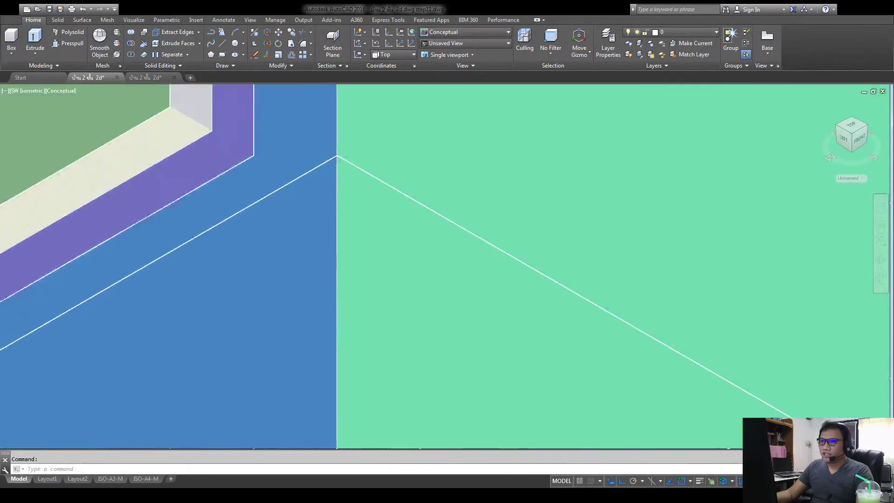
scroll(323, 187, "up", 5)
scroll(308, 173, "down", 4)
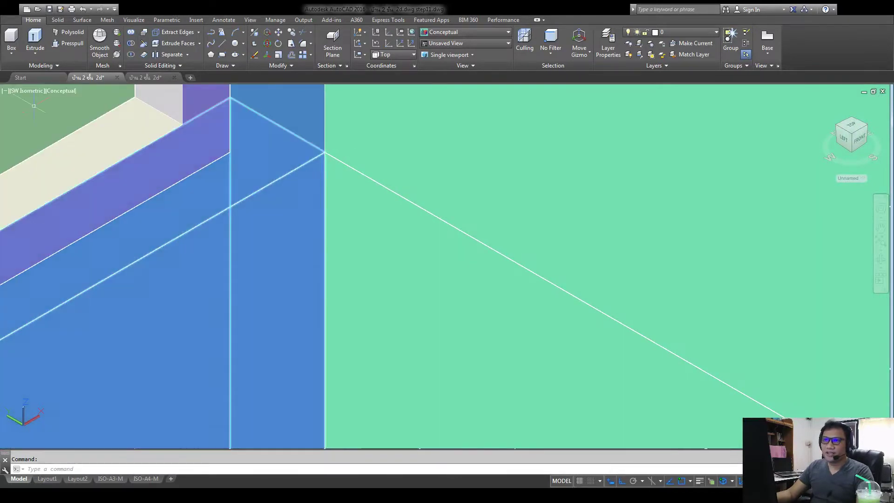
left_click(92, 117)
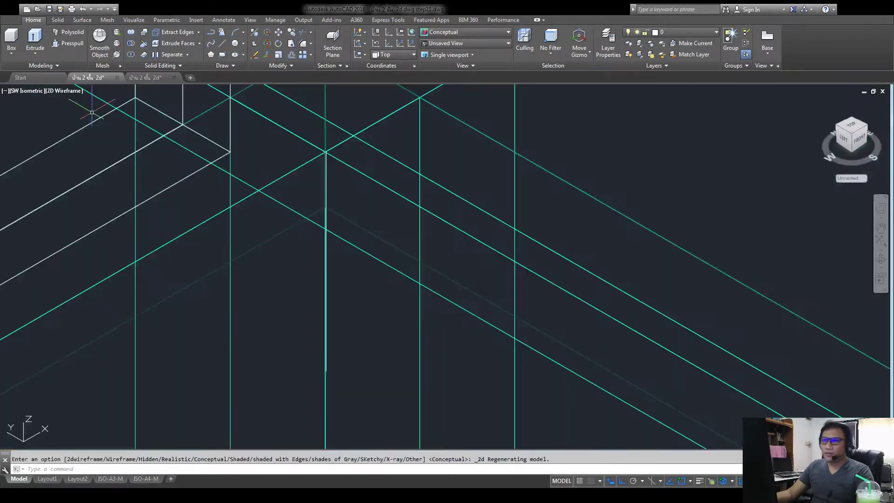
scroll(506, 316, "up", 3)
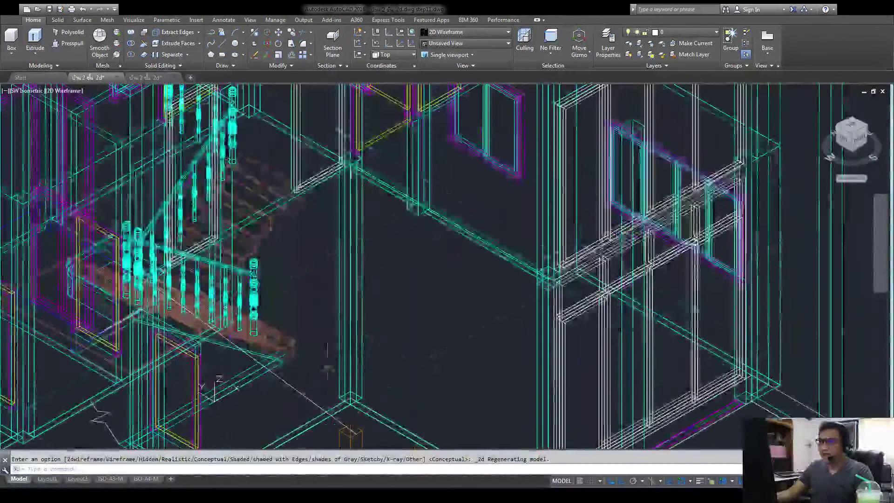
scroll(506, 326, "down", 3)
scroll(512, 349, "up", 2)
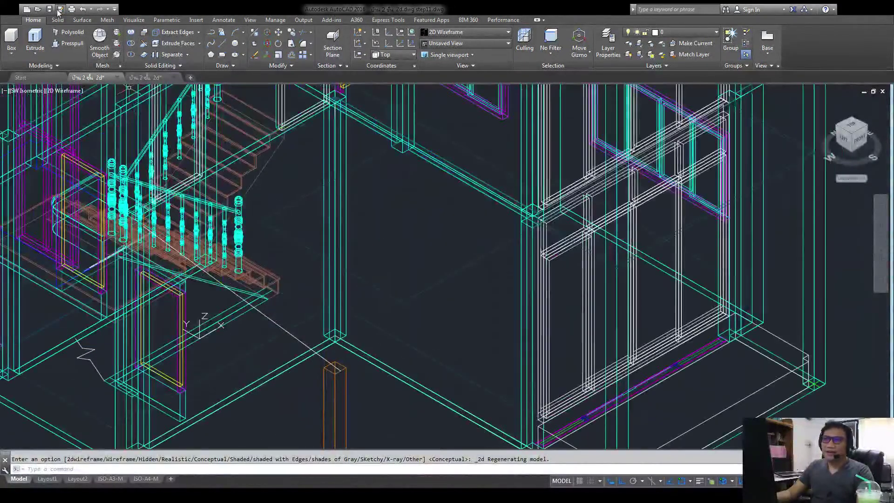
left_click(82, 10)
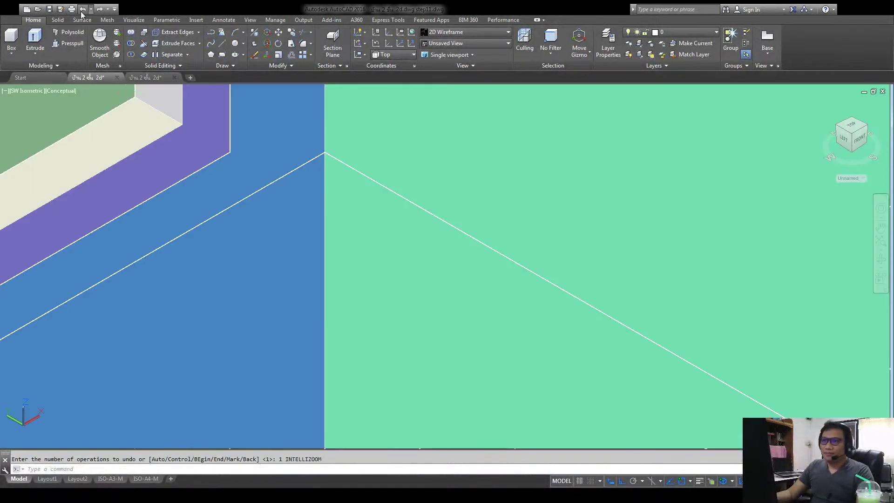
left_click(82, 12)
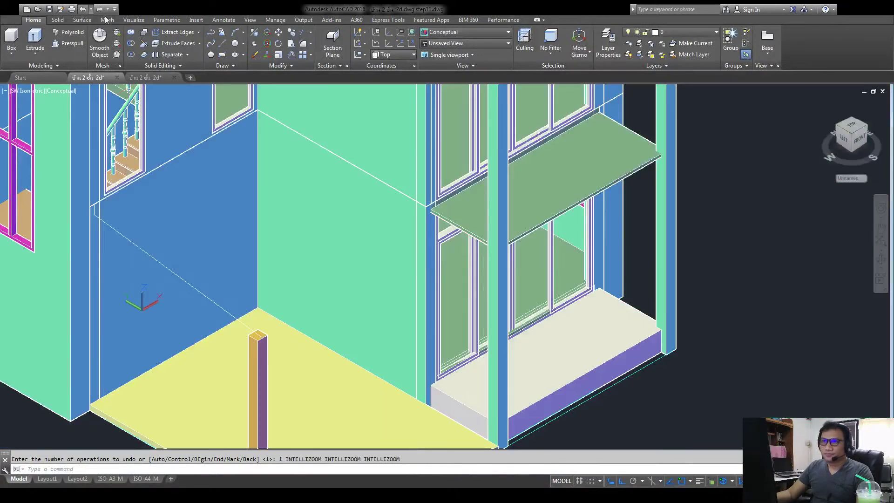
- Copy the line at the wall corner, from its top point, to the upper wall corner
left_click(291, 32)
scroll(228, 255, "up", 4)
scroll(228, 255, "up", 3)
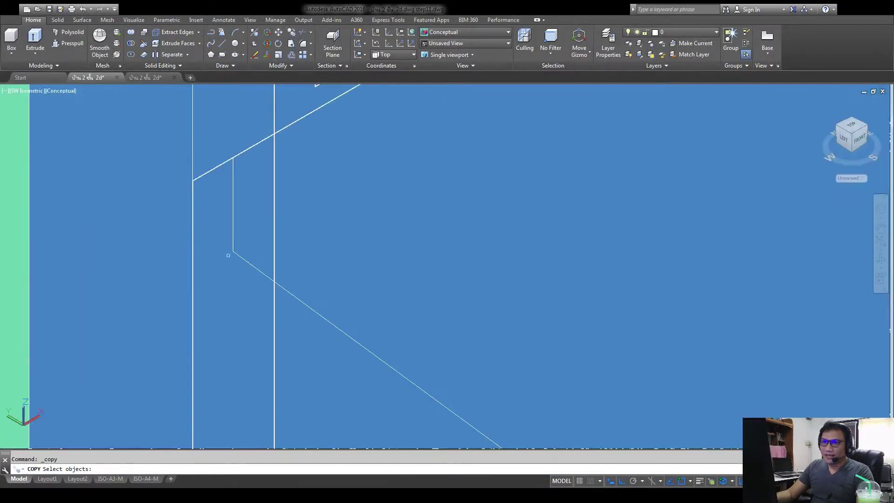
left_click(232, 235)
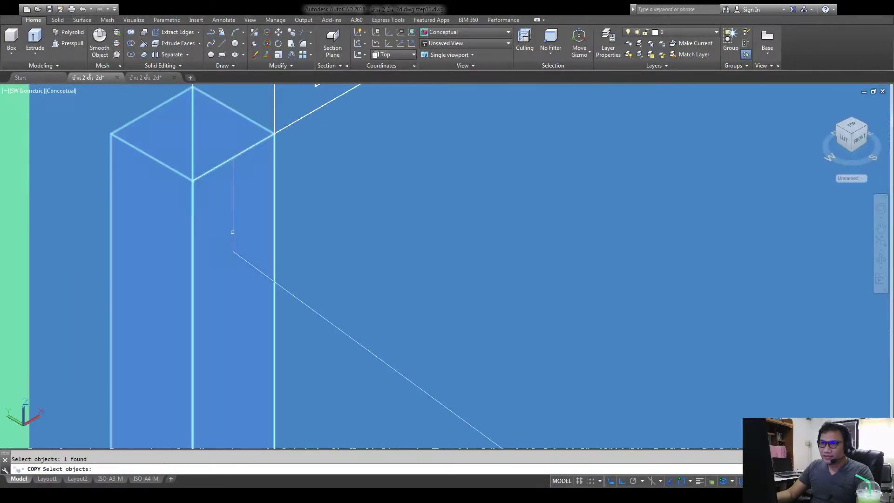
key("Return")
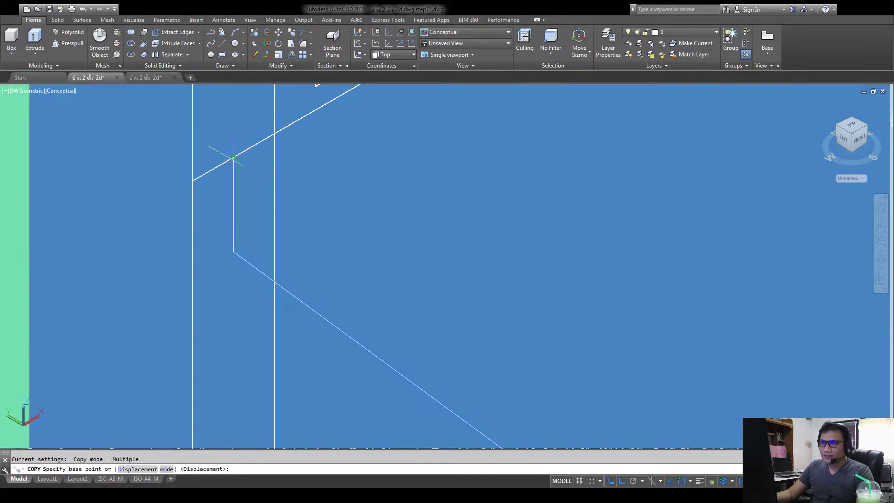
left_click(232, 159)
scroll(261, 223, "down", 5)
scroll(218, 354, "up", 2)
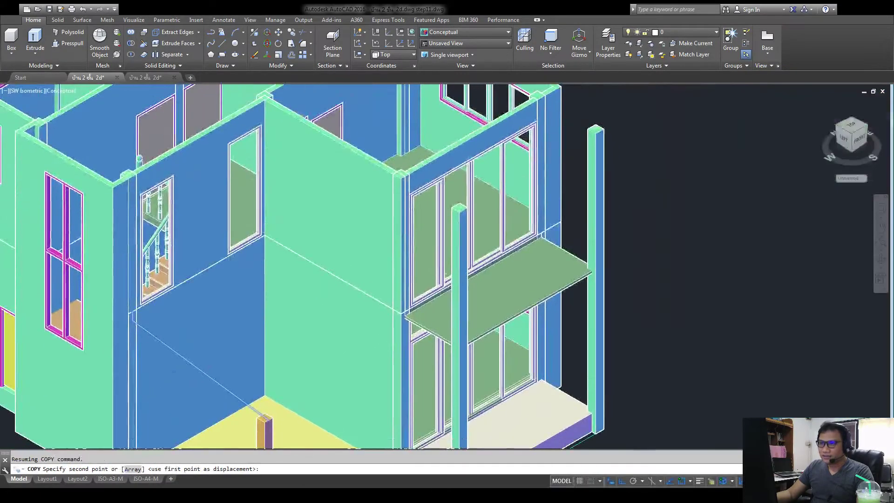
scroll(591, 418, "up", 5)
scroll(274, 311, "up", 5)
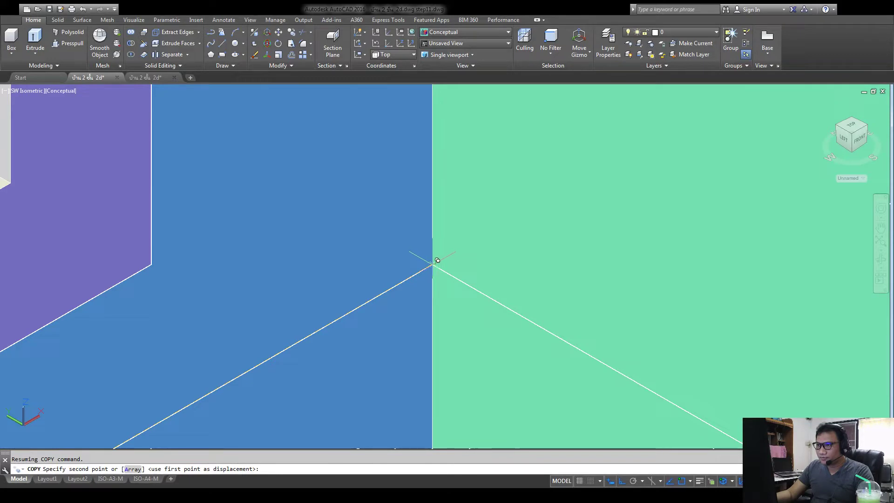
middle_click_drag(437, 260, 449, 144, "shift")
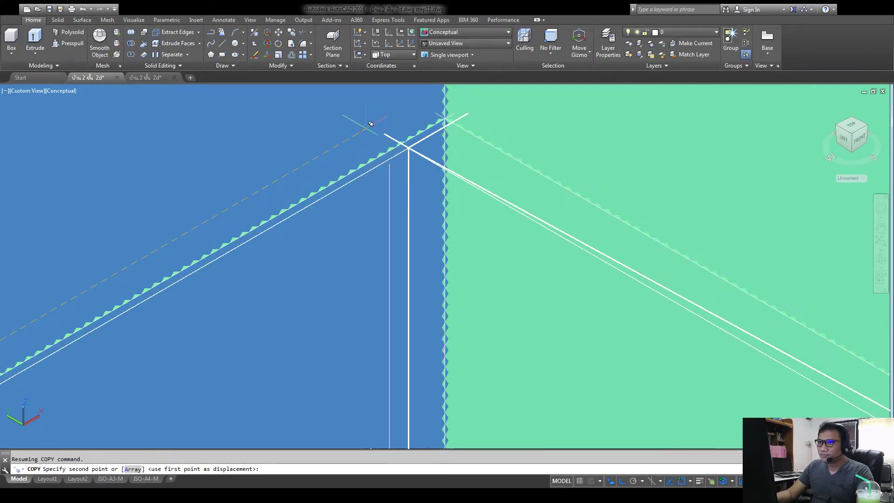
left_click(408, 147)
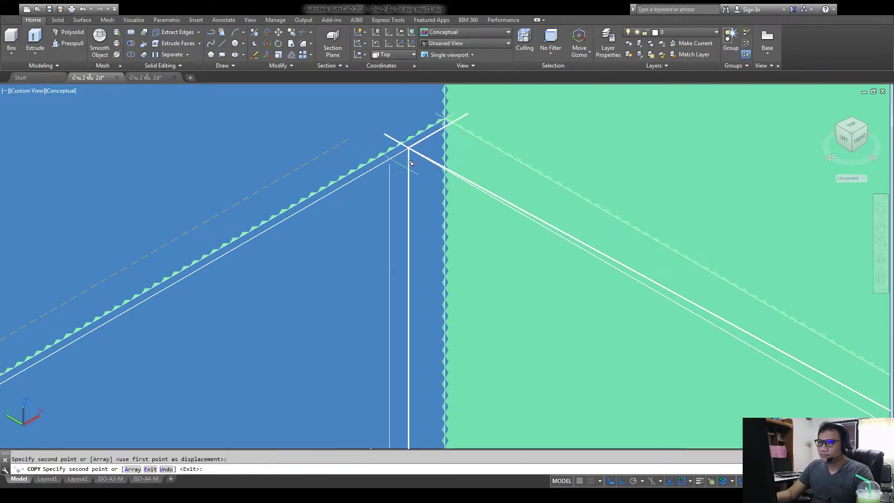
key("Return")
scroll(407, 147, "down", 2)
- Erase the stray line and small leftover object below the house, then reframe the house
scroll(407, 147, "down", 2)
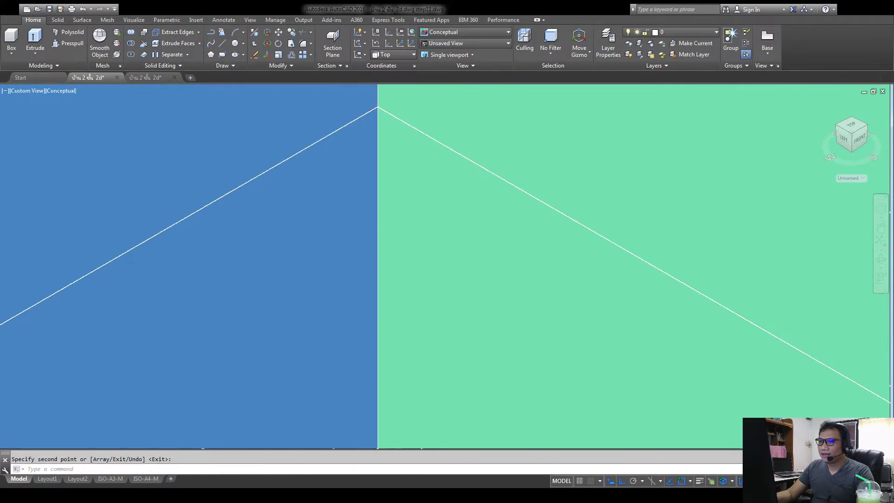
scroll(408, 148, "down", 3)
scroll(408, 147, "down", 4)
scroll(433, 181, "down", 3)
scroll(433, 182, "down", 1)
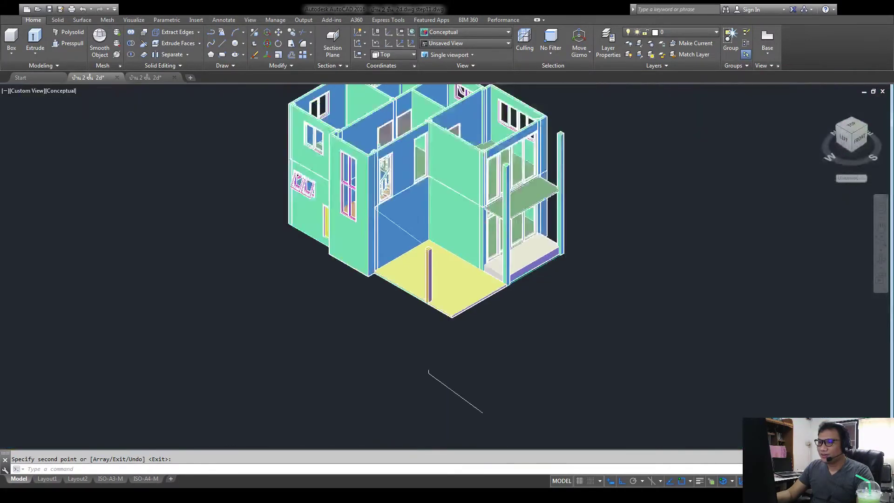
scroll(433, 181, "up", 1)
scroll(433, 181, "down", 2)
scroll(435, 314, "up", 3)
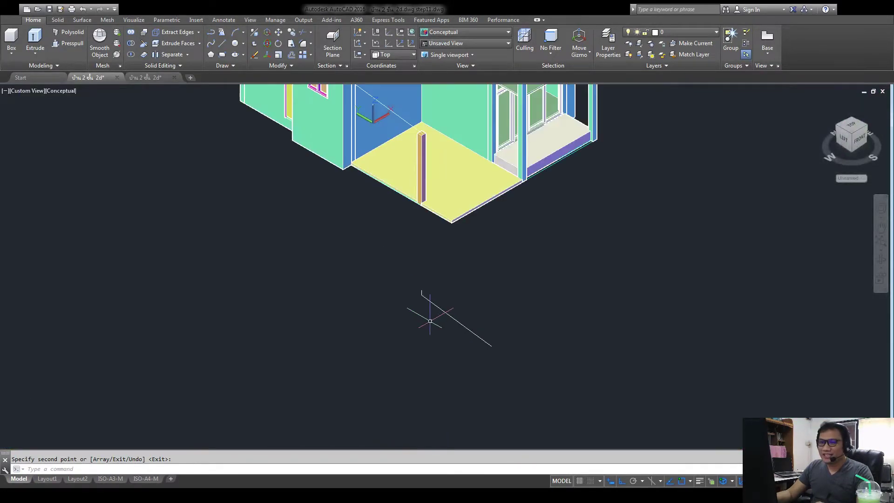
left_click_drag(510, 304, 352, 372)
key("Delete")
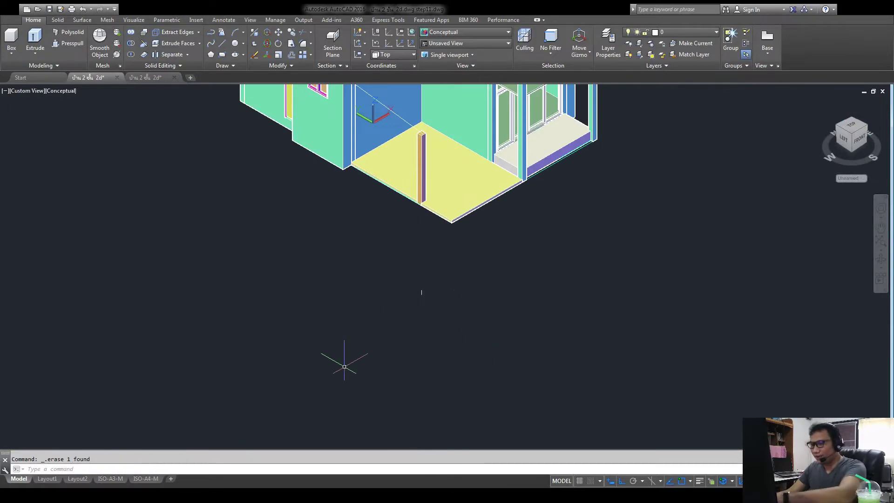
left_click_drag(455, 255, 375, 327)
key("Delete")
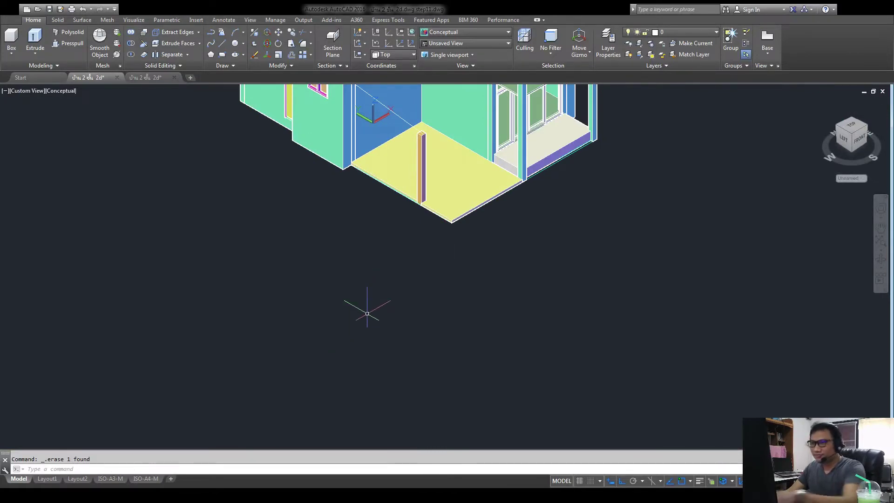
middle_click_drag(365, 305, 372, 414)
scroll(390, 184, "up", 5)
scroll(390, 184, "down", 3)
scroll(349, 269, "down", 2)
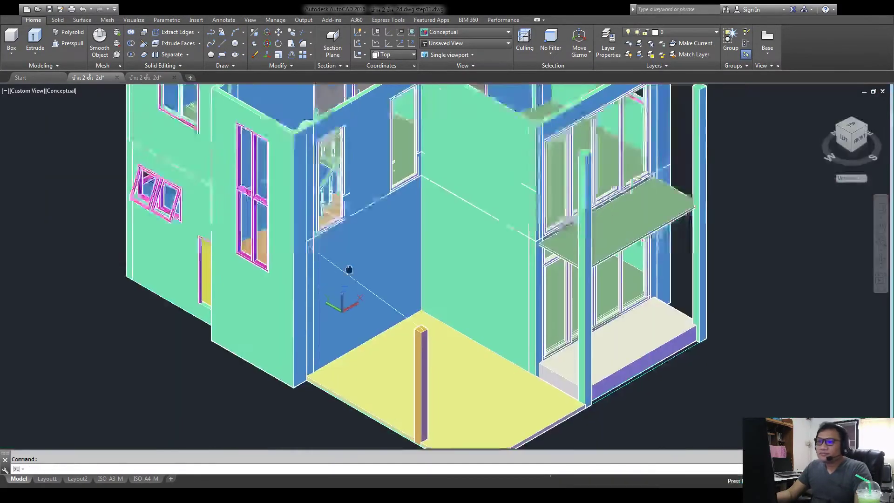
- Copy the sloping stair line to a parallel position across the green wall face
left_click(292, 33)
scroll(301, 254, "up", 9)
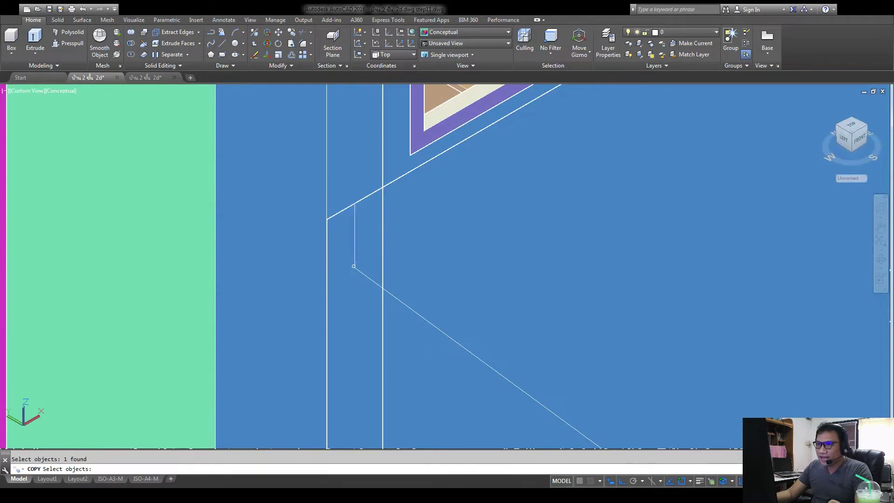
key("Return")
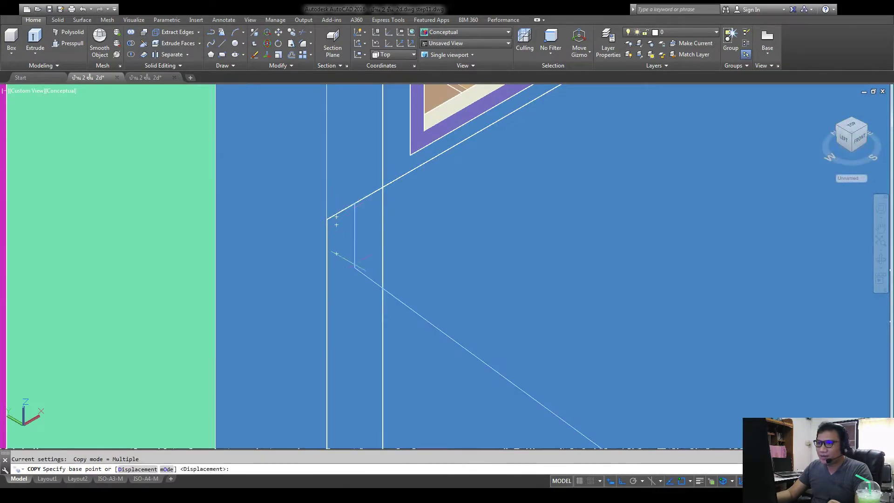
scroll(336, 253, "down", 5)
scroll(336, 253, "down", 4)
left_click(201, 411)
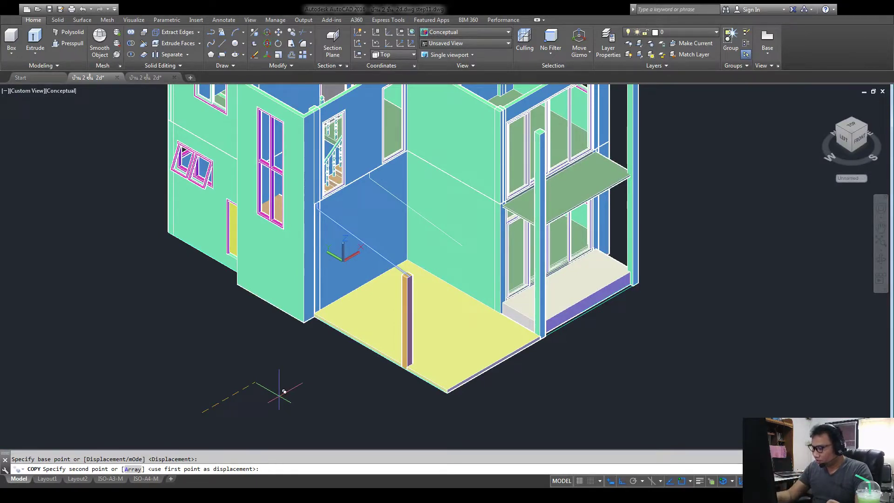
left_click(279, 393)
key("Return")
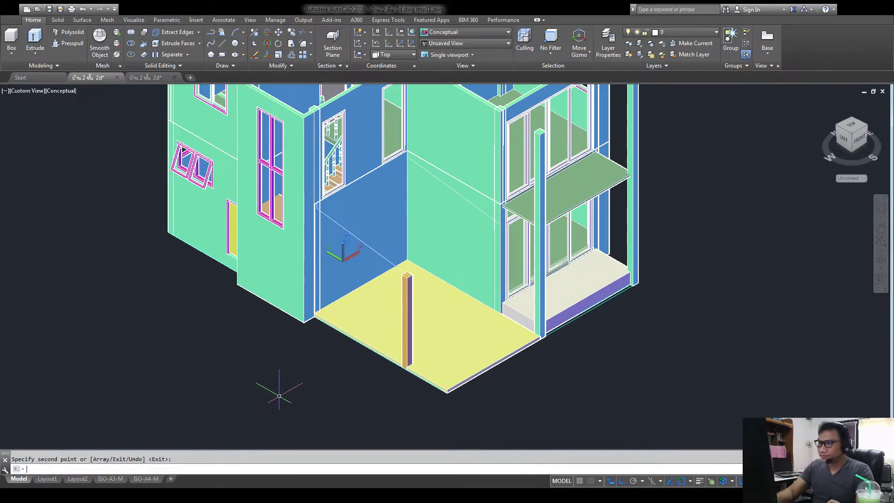
scroll(366, 271, "up", 2)
scroll(373, 252, "up", 4)
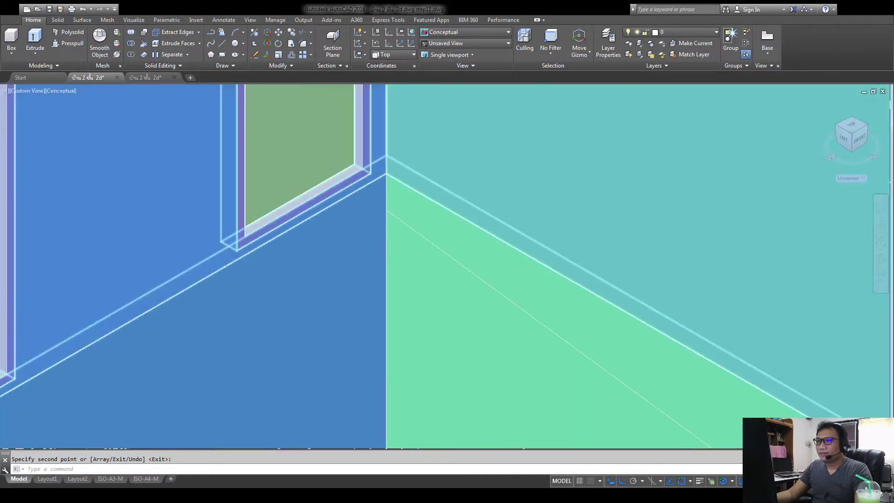
scroll(386, 224, "down", 2)
scroll(395, 205, "down", 2)
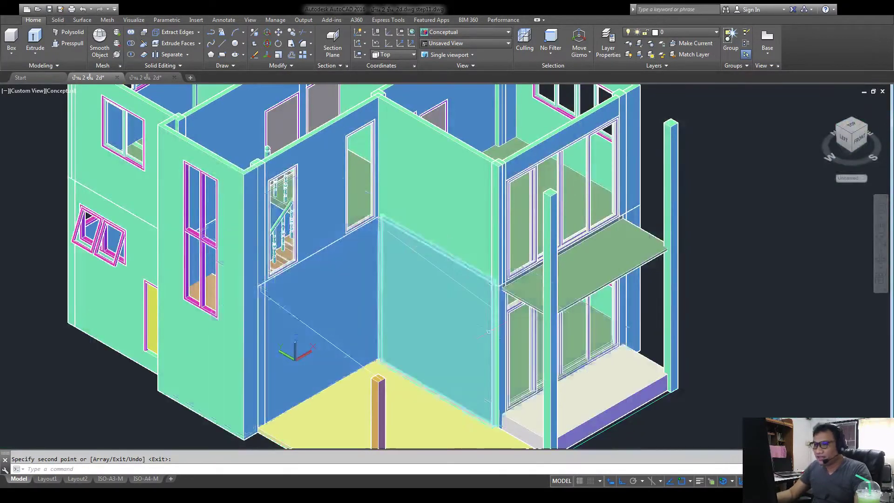
scroll(438, 298, "up", 4)
scroll(447, 228, "down", 4)
scroll(354, 298, "up", 2)
scroll(349, 302, "down", 2)
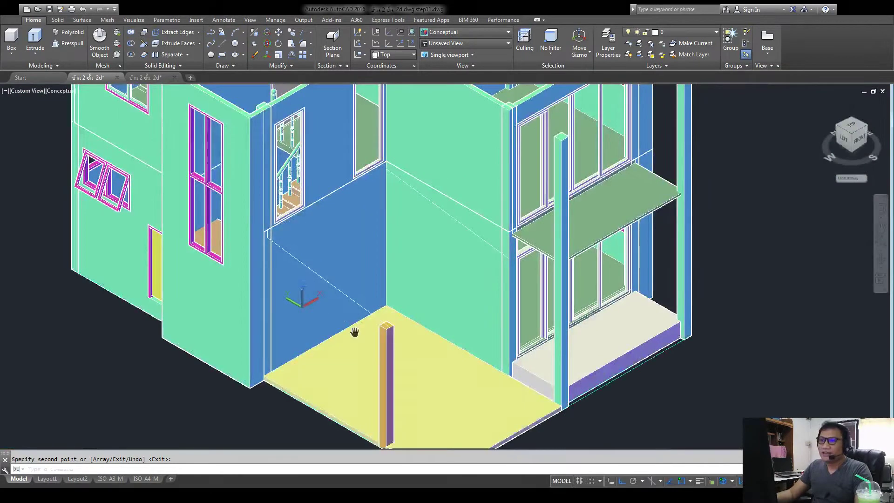
key("Return")
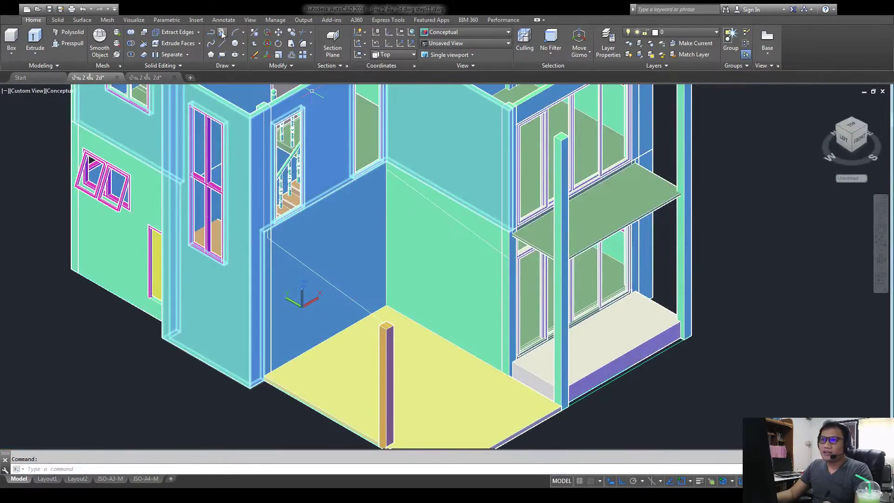
- Draw a 3D polyline from the sloping stair line's end to its copy's endpoint
left_click(222, 34)
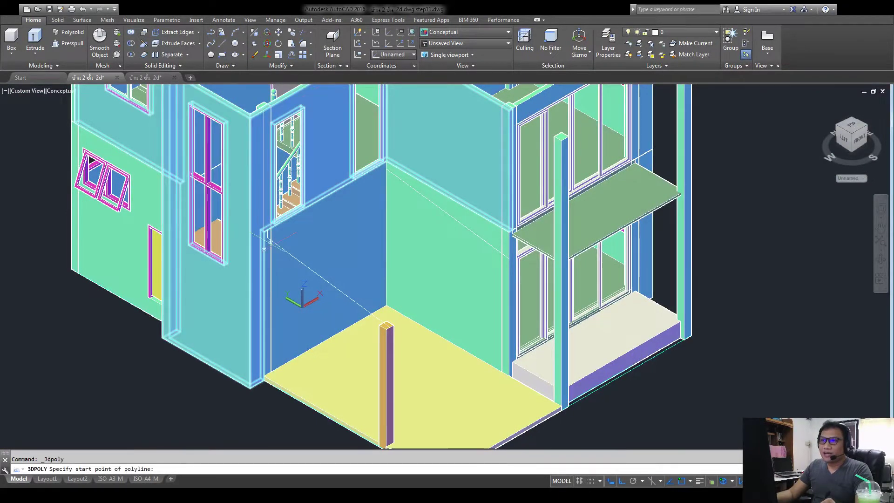
scroll(268, 233, "up", 5)
mouse_move(177, 139)
middle_mouse_down()
mouse_move(239, 138)
mouse_move(255, 248)
middle_mouse_up()
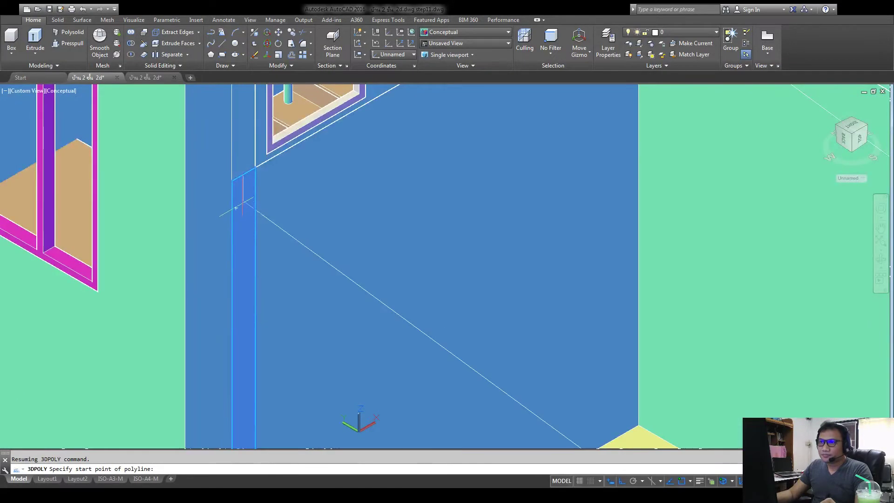
scroll(243, 201, "up", 3)
scroll(245, 198, "up", 4)
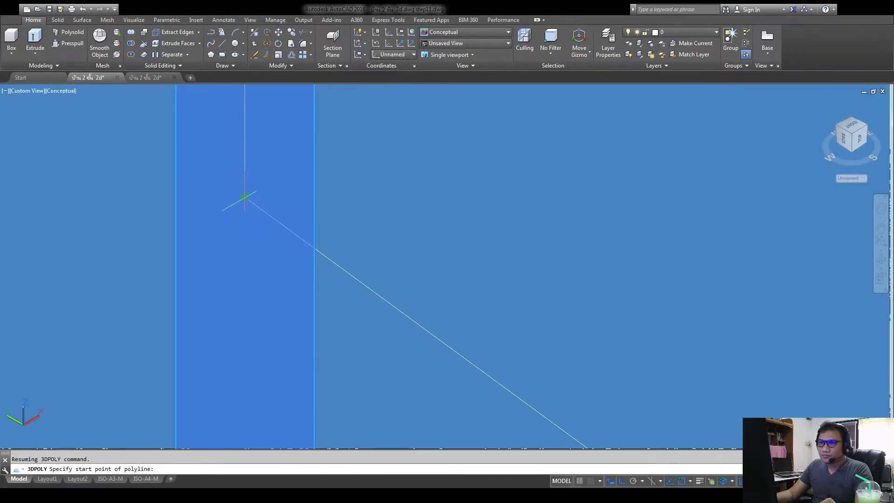
left_click(244, 196)
scroll(279, 210, "down", 5)
scroll(479, 396, "up", 3)
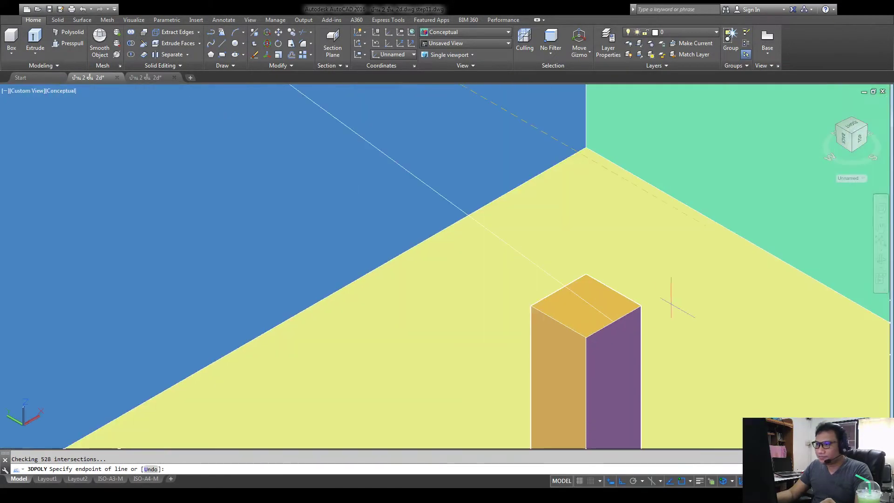
scroll(613, 321, "down", 4)
scroll(353, 289, "down", 1)
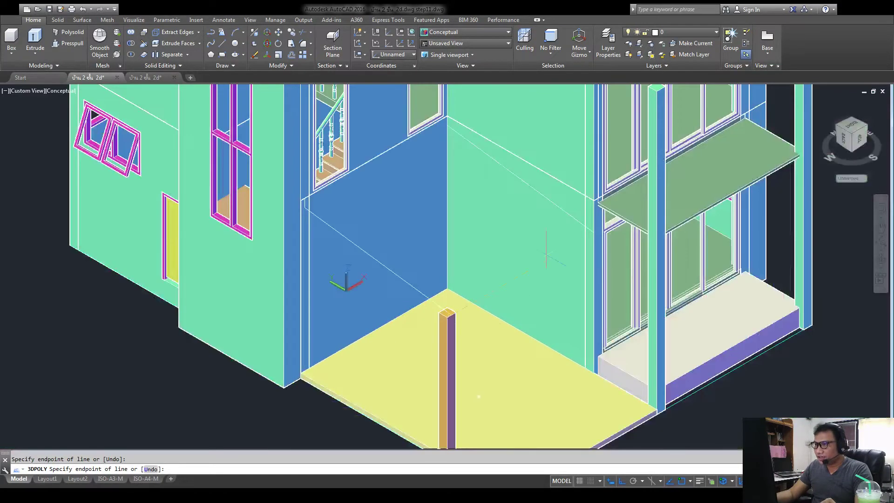
scroll(572, 235, "up", 6)
left_click(710, 211)
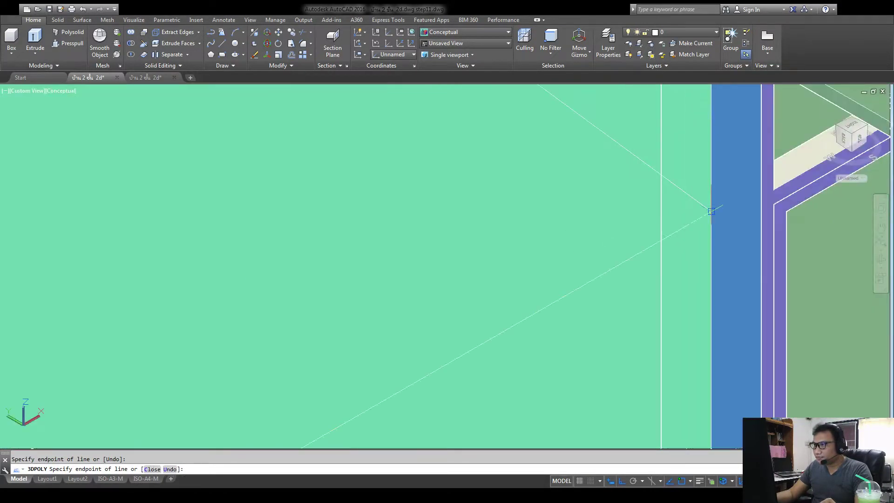
key("Return")
scroll(518, 139, "down", 6)
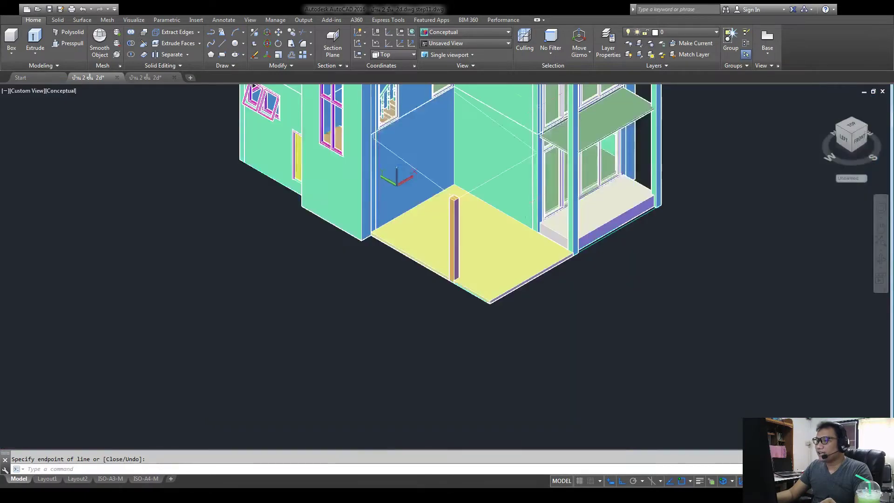
scroll(535, 135, "up", 4)
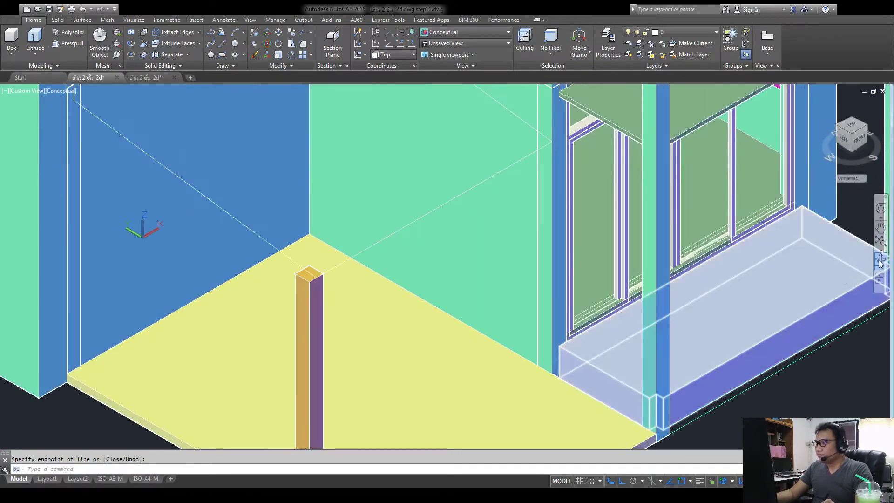
- Orbit the view to face the stair corner from the front and zoom out
mouse_move(791, 289)
middle_mouse_down("shift")
mouse_move(473, 303)
mouse_move(481, 343)
mouse_move(498, 349)
mouse_move(483, 355)
mouse_move(497, 303)
mouse_move(585, 305)
mouse_move(510, 334)
middle_mouse_up("shift")
scroll(487, 312, "down", 2)
scroll(387, 250, "down", 2)
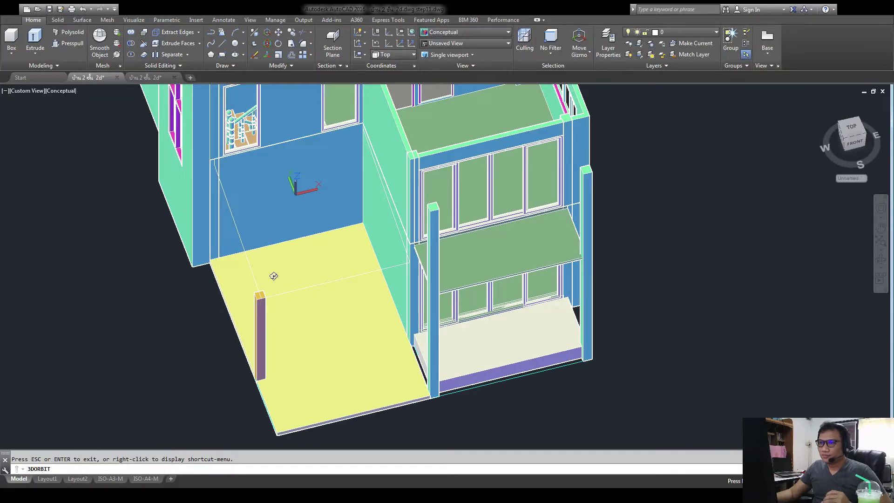
key("Escape")
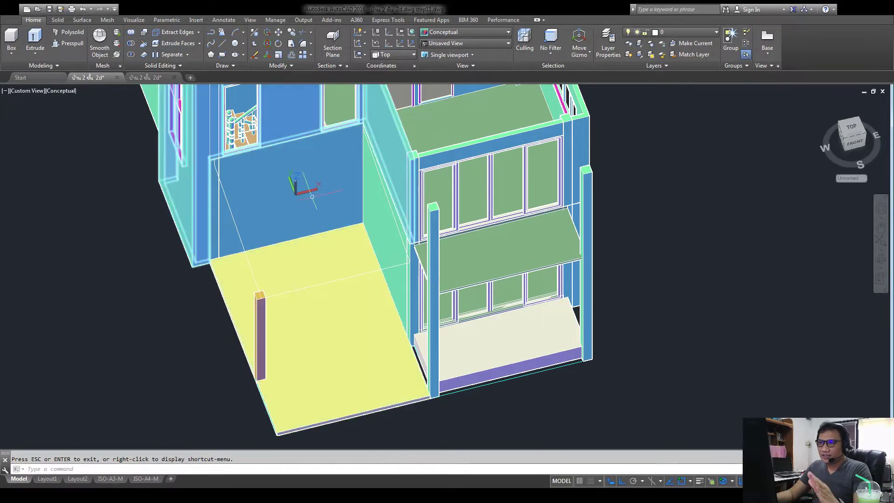
- Copy the sloping stair line into empty space left of the house
scroll(179, 303, "up", 3)
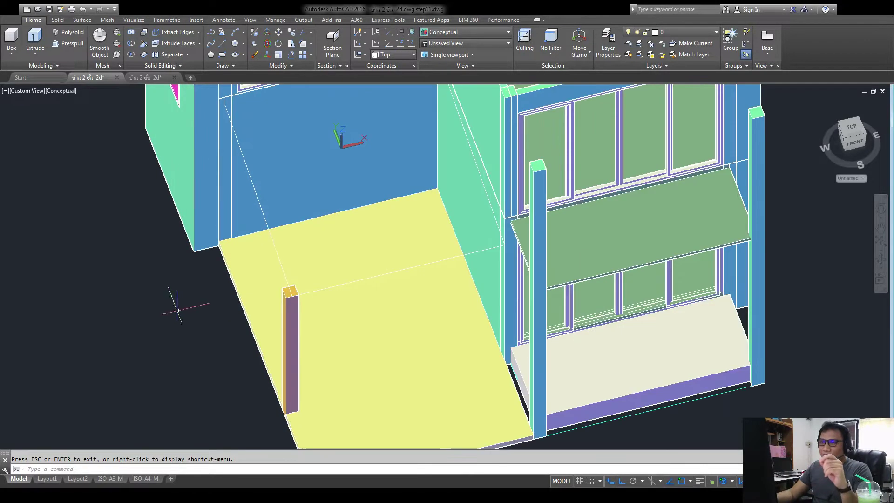
left_click_drag(179, 304, 242, 315)
key("Escape")
left_click(292, 31)
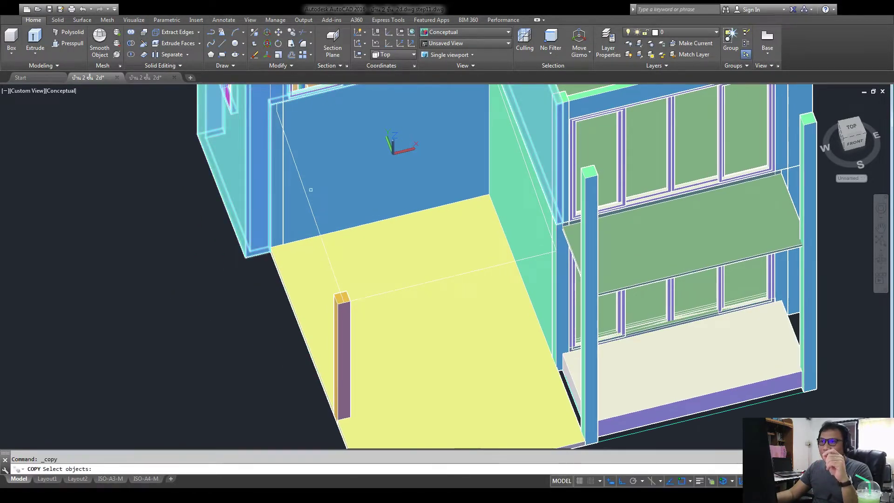
left_click(306, 198)
key("Return")
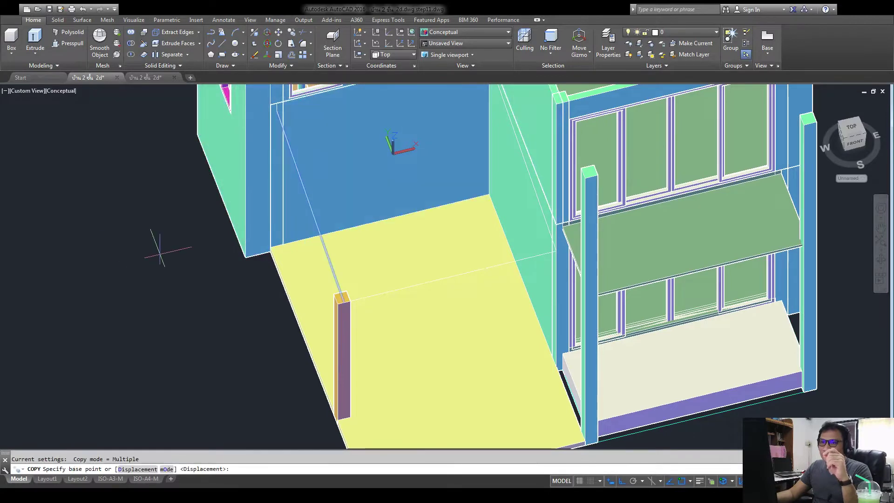
left_click(107, 266)
scroll(105, 284, "down", 5)
middle_click_drag(99, 294, 339, 306)
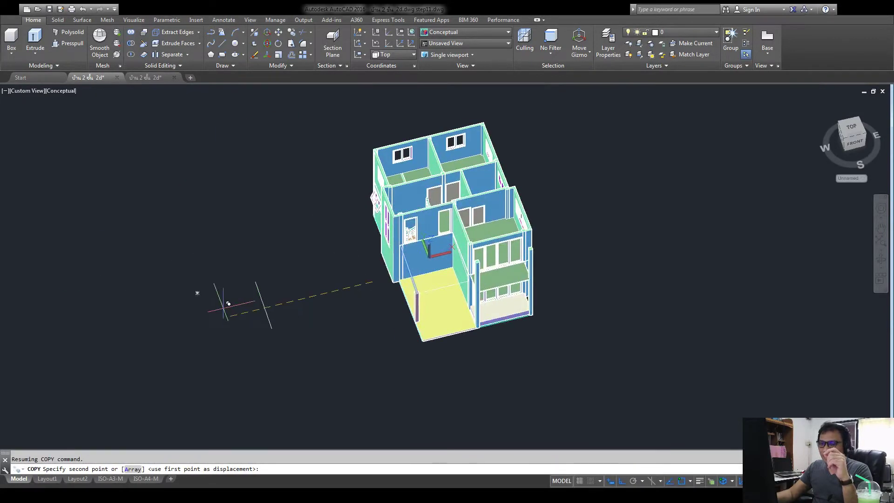
left_click(225, 307)
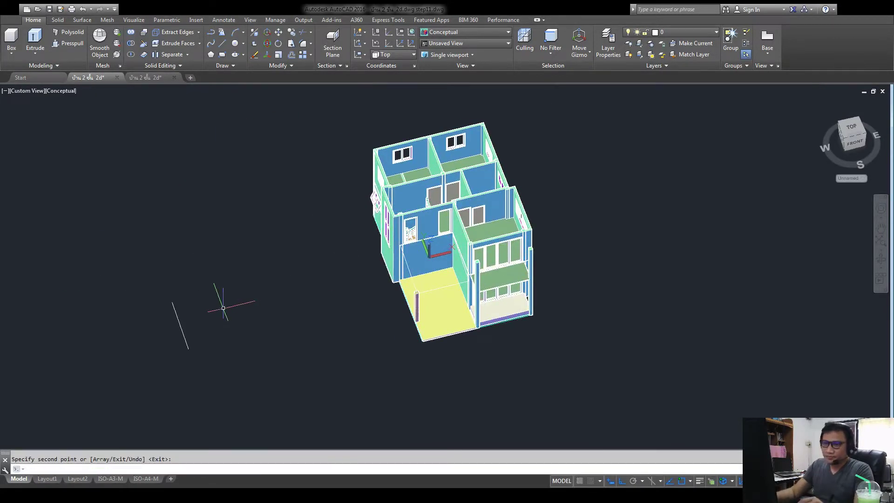
scroll(191, 320, "up", 3)
scroll(200, 321, "up", 1)
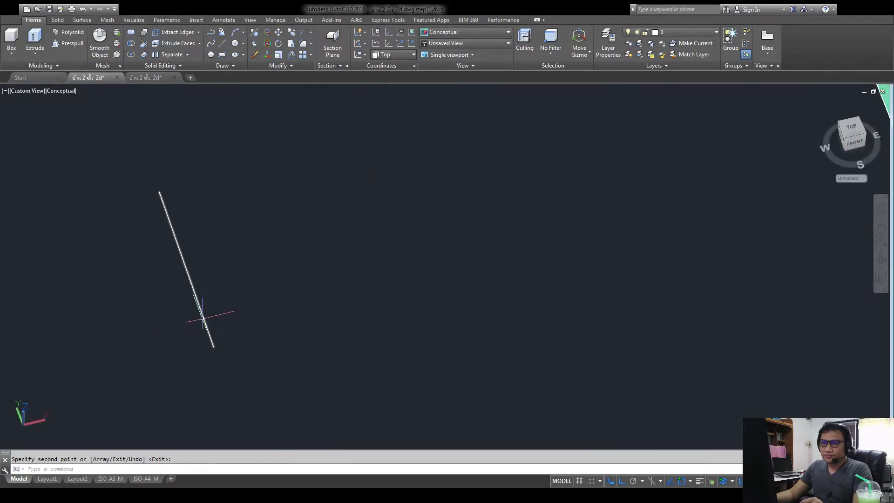
scroll(183, 302, "up", 1)
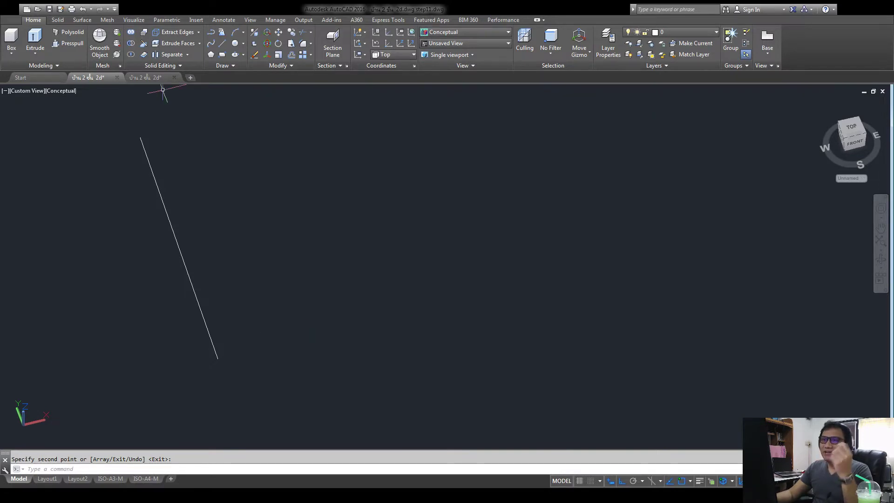
- Draw a line starting at the copied line's top end
left_click(222, 43)
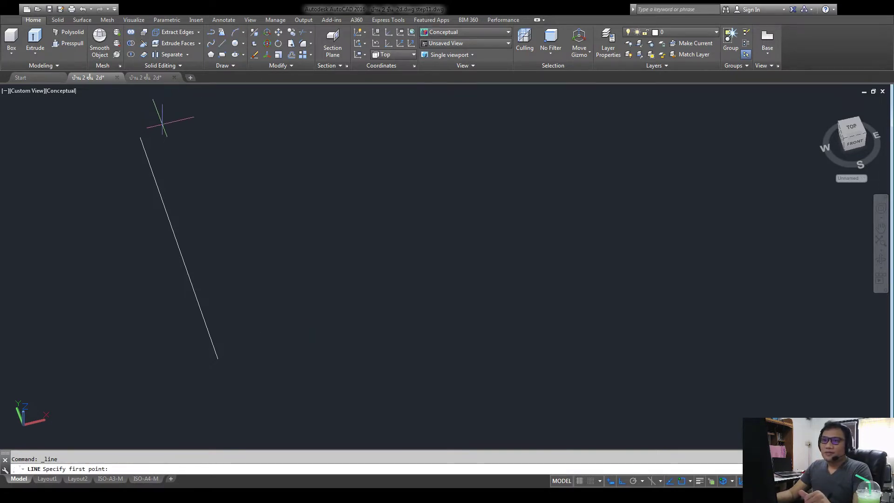
left_click(140, 137)
middle_click_drag(360, 117, 376, 196)
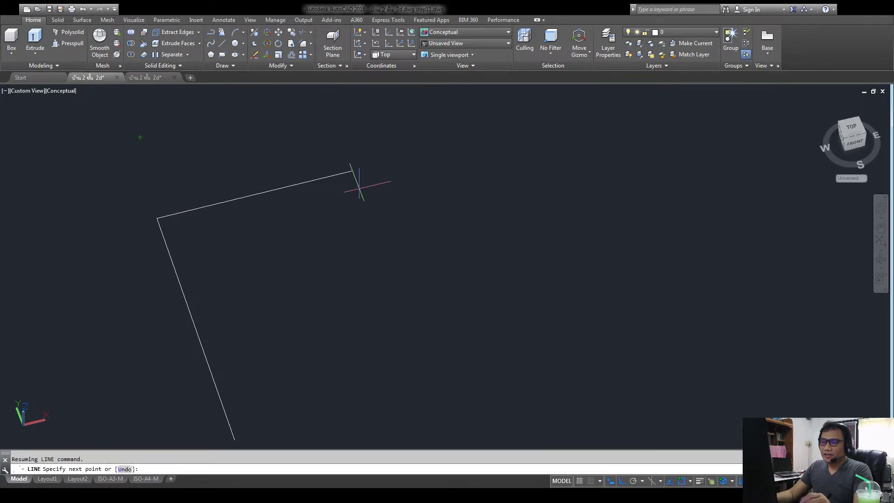
key("Return")
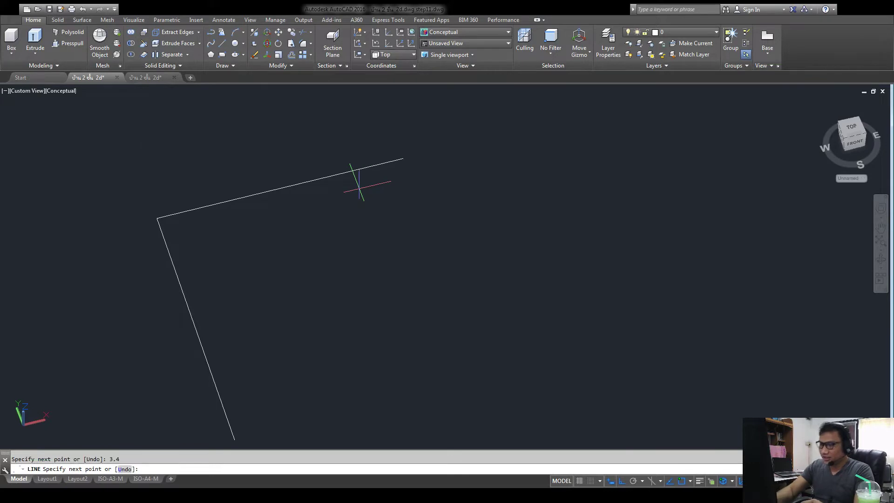
scroll(440, 124, "down", 3)
scroll(397, 142, "up", 1)
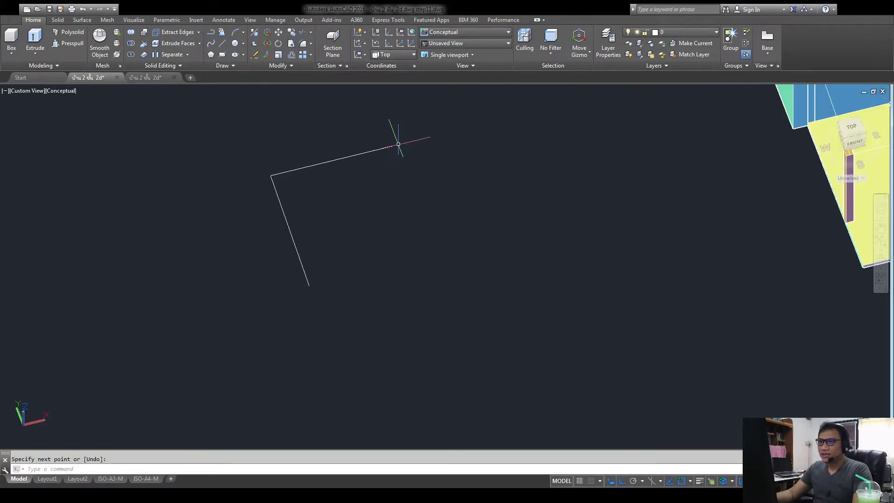
key("Return")
scroll(377, 217, "up", 1)
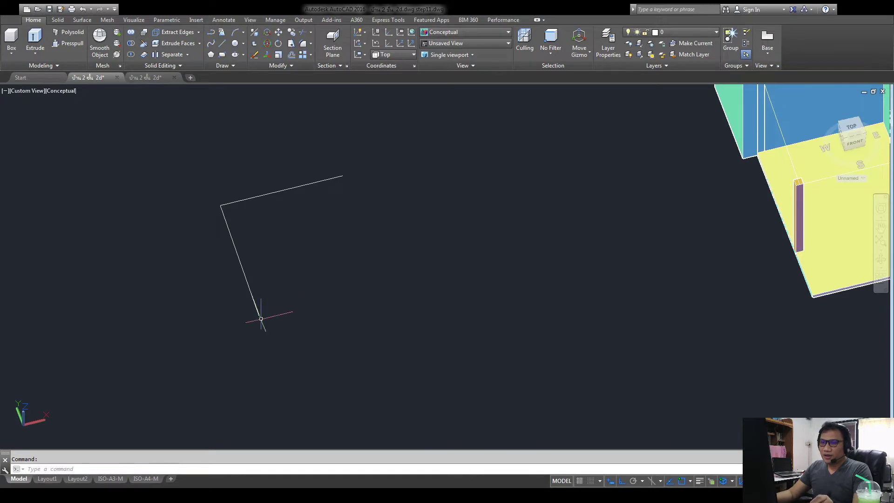
scroll(260, 320, "up", 2)
scroll(254, 265, "down", 2)
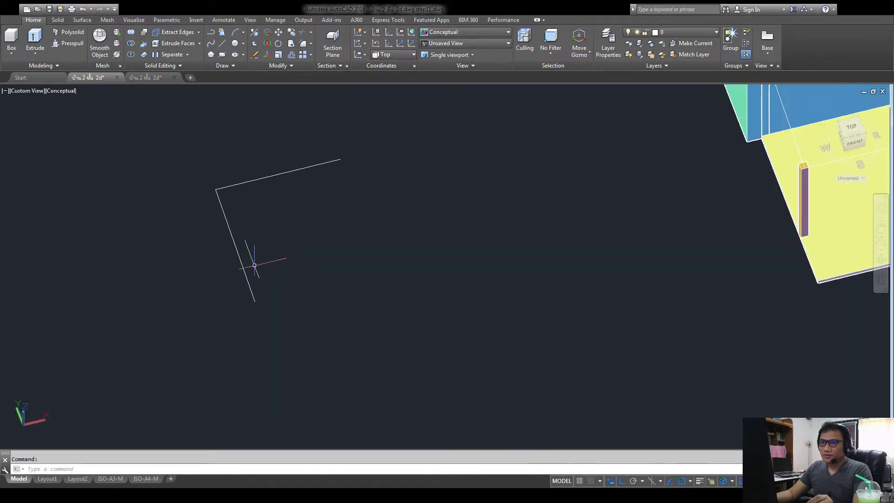
- Make a copy of the sloped left line
left_click(291, 32)
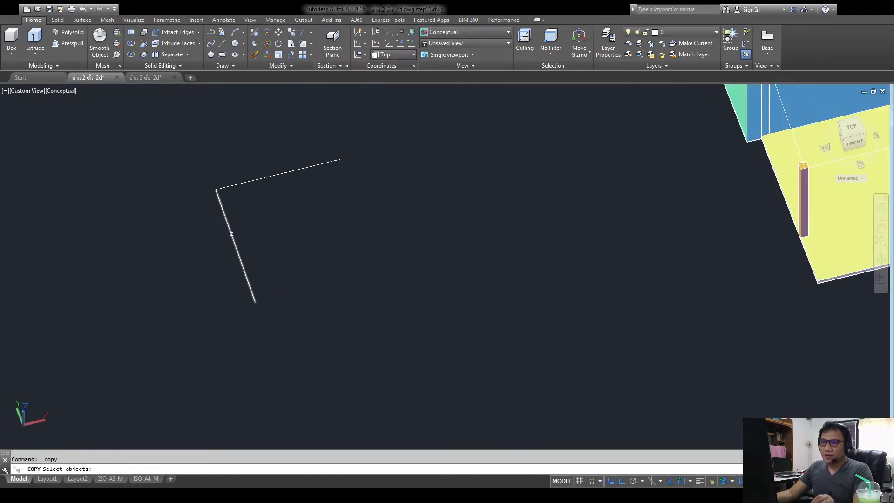
left_click(231, 235)
key("Return")
left_click(278, 230)
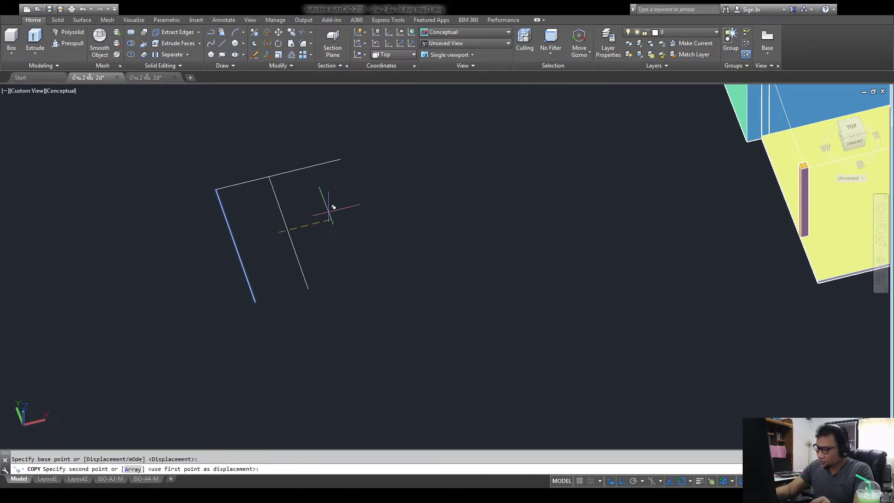
left_click(328, 211)
key("Return")
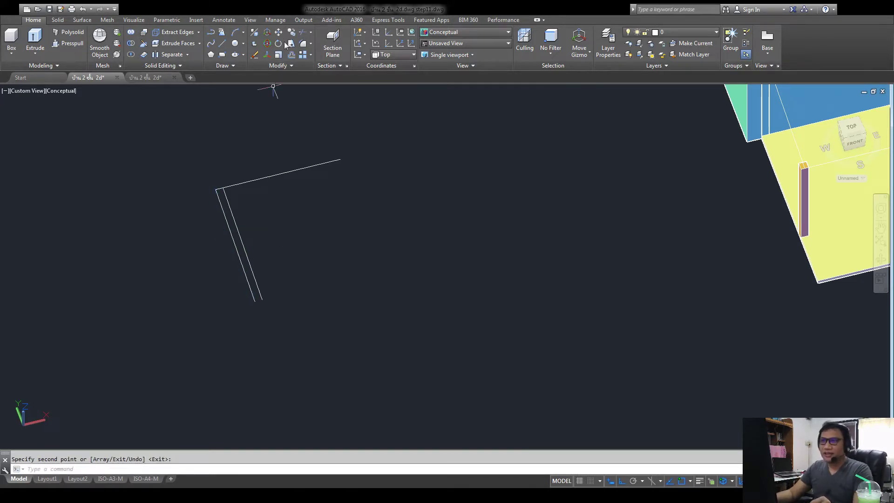
- Move the outer copy 0.1 units so it runs parallel to the original
left_click(278, 32)
left_click(234, 242)
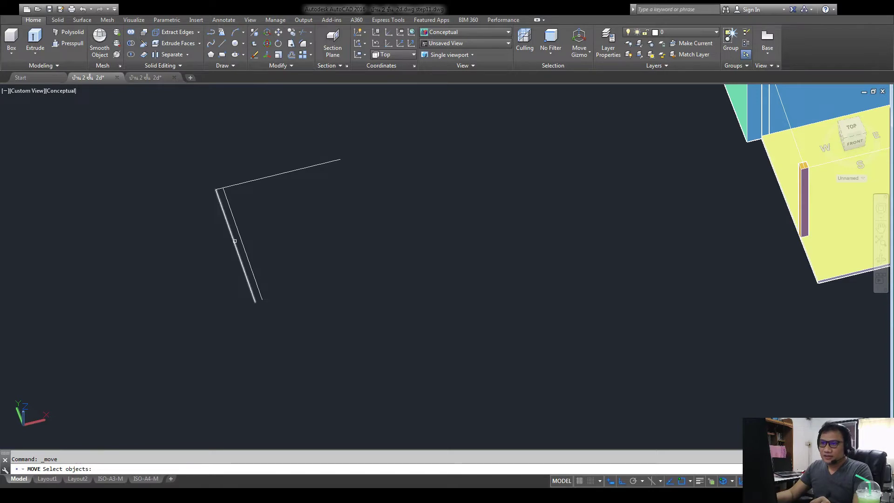
key("Return")
left_click(376, 222)
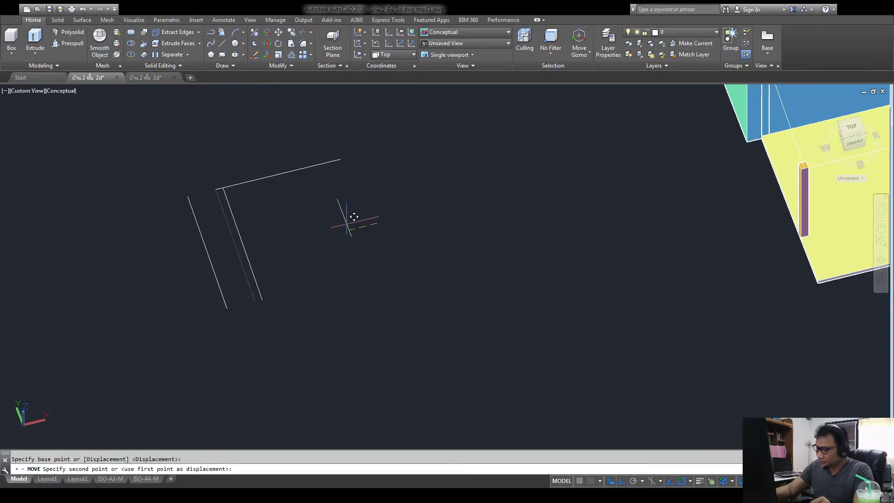
type(".1")
key("Return")
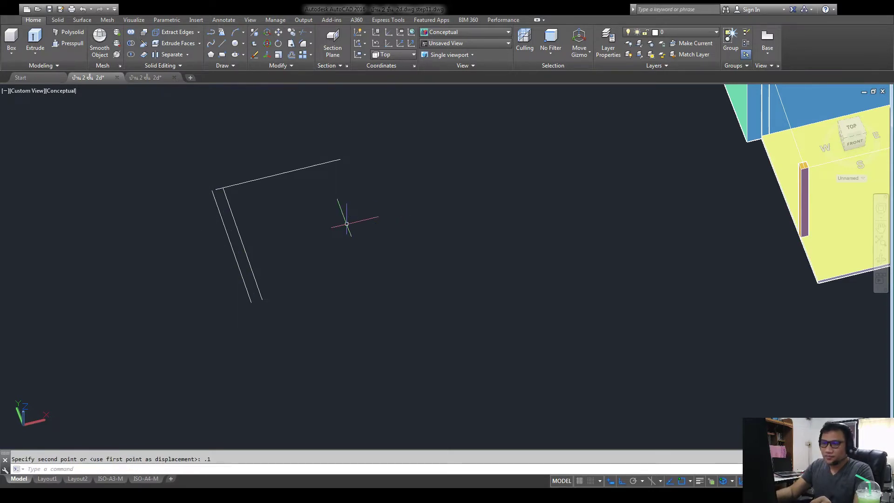
scroll(213, 219, "up", 3)
scroll(237, 214, "up", 1)
scroll(221, 205, "up", 1)
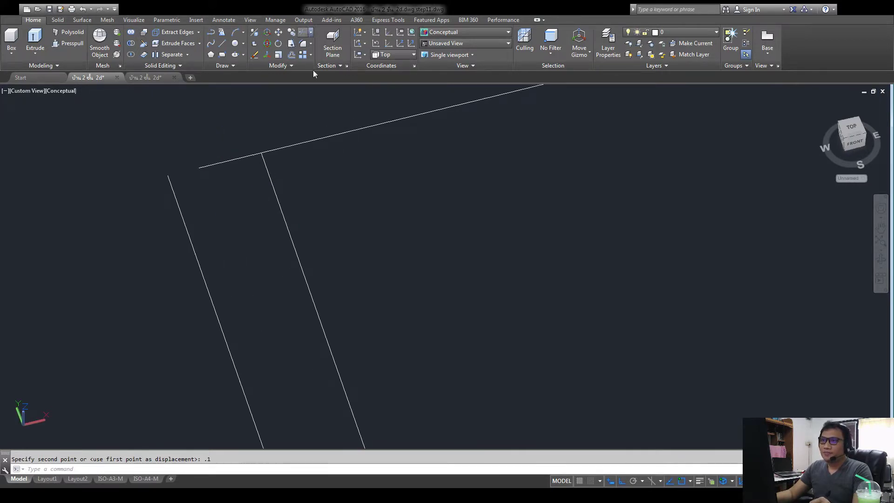
- Extend the top line to meet the outer sloping line
key("Return")
left_click(222, 161)
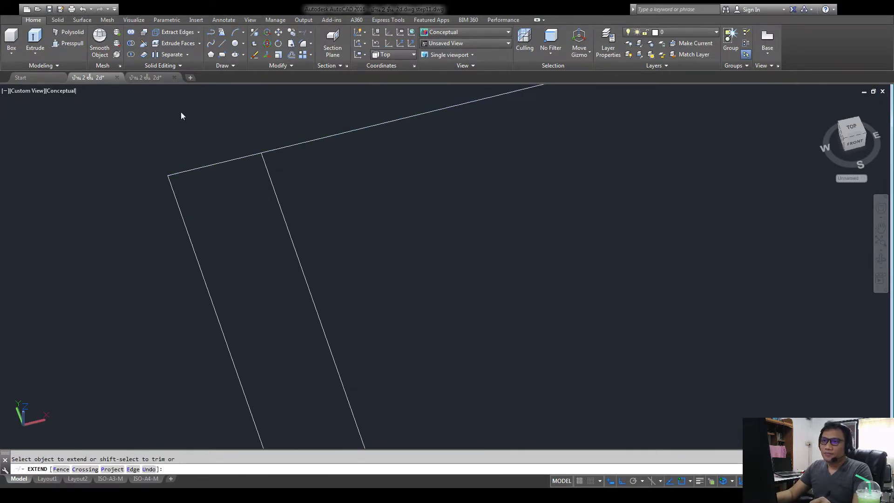
key("Return")
scroll(256, 205, "down", 3)
scroll(261, 196, "up", 2)
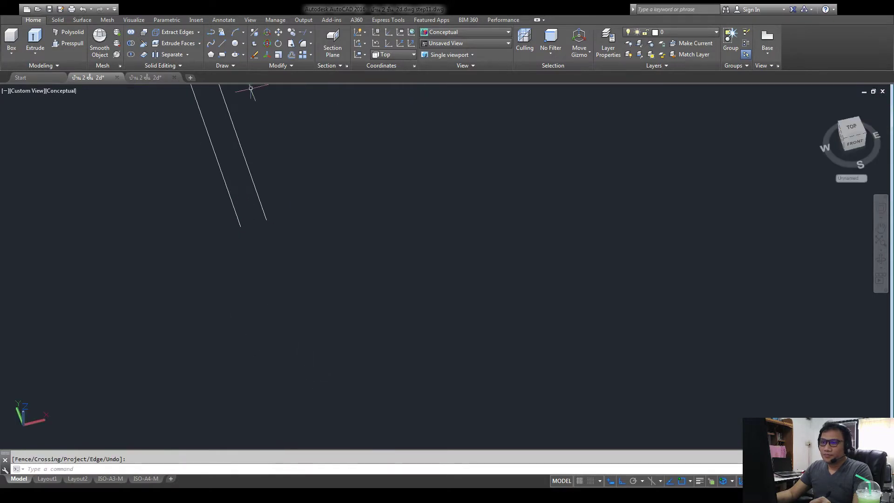
- Draw a closing line across the lower ends of the two parallel lines
left_click(222, 43)
scroll(251, 219, "up", 3)
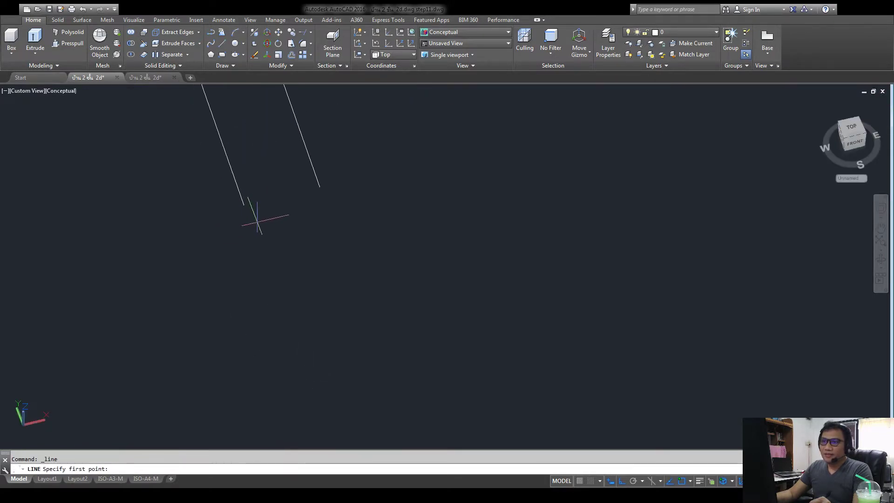
left_click(243, 205)
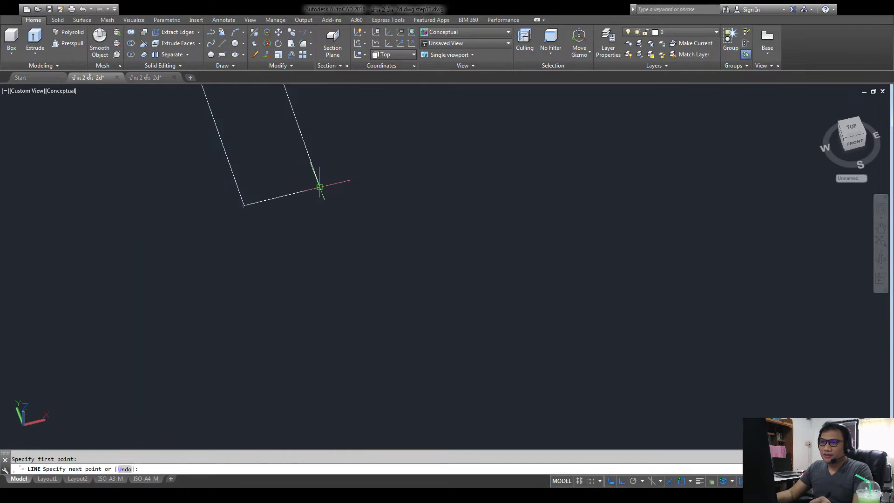
left_click(319, 187)
key("Return")
scroll(370, 172, "down", 3)
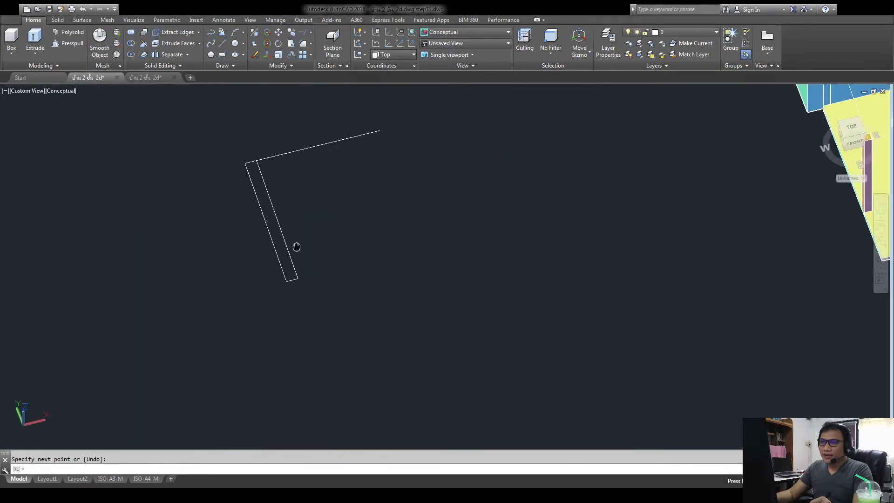
scroll(304, 177, "down", 2)
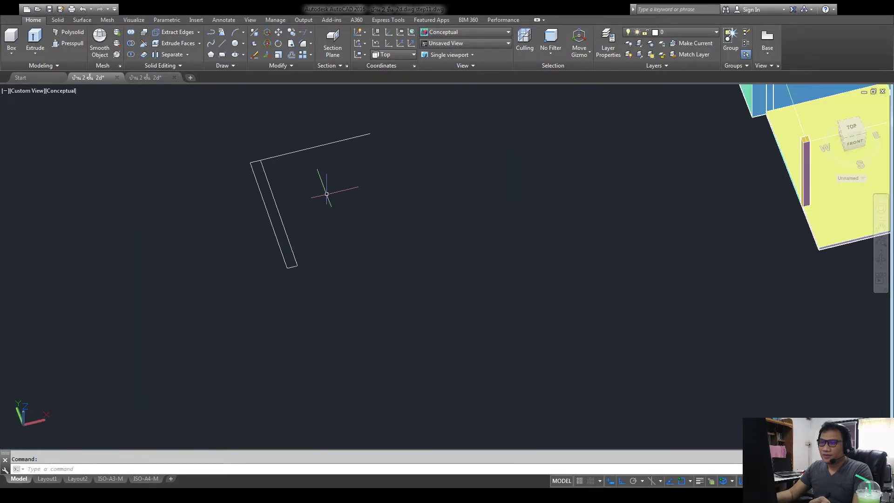
- Extend the upper line and trim away the leftover long line
left_click(401, 114)
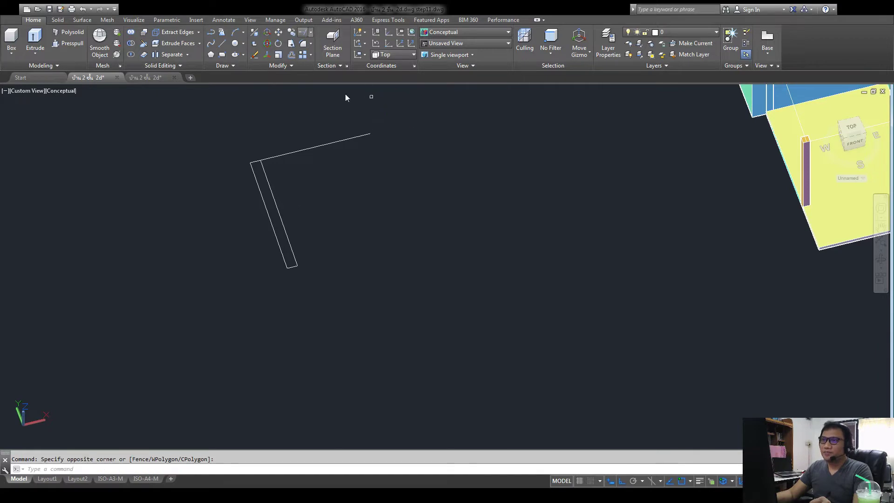
key("Return")
left_click(316, 145)
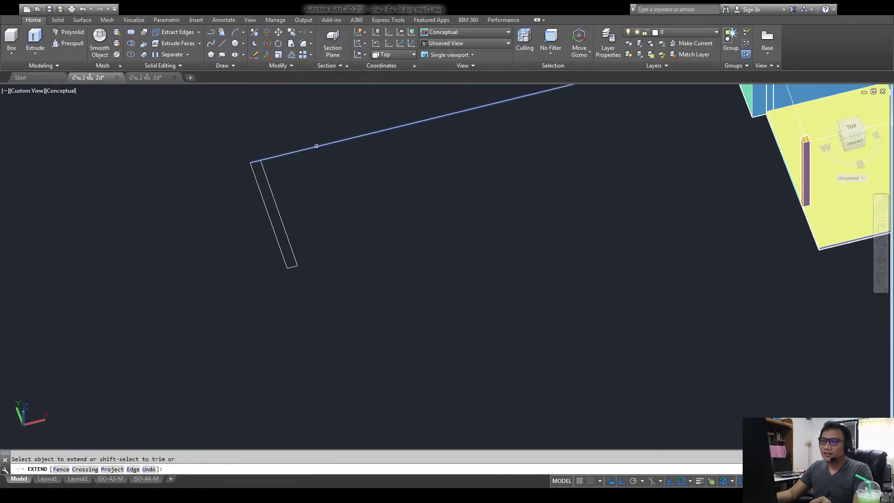
key("Return")
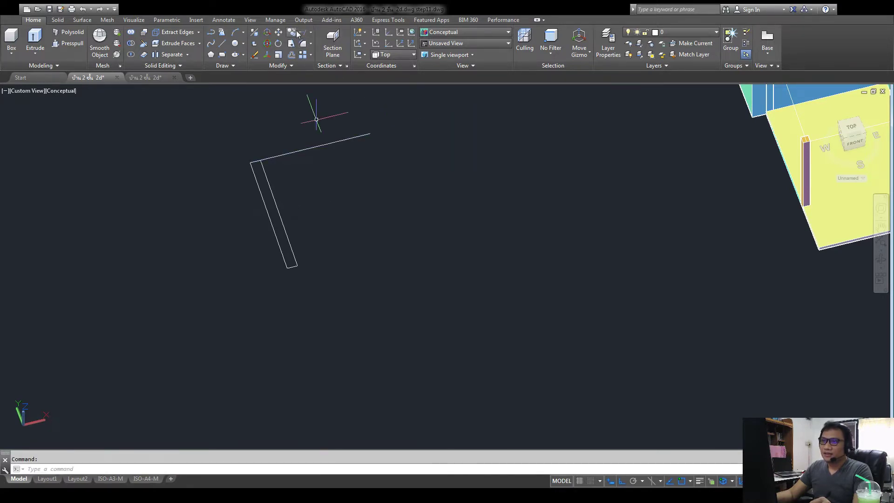
left_click(303, 33)
key("Return")
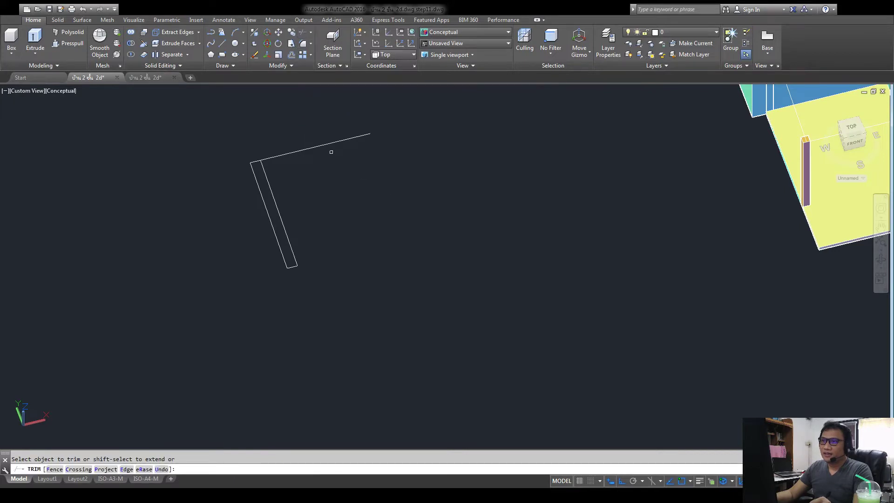
key("Return")
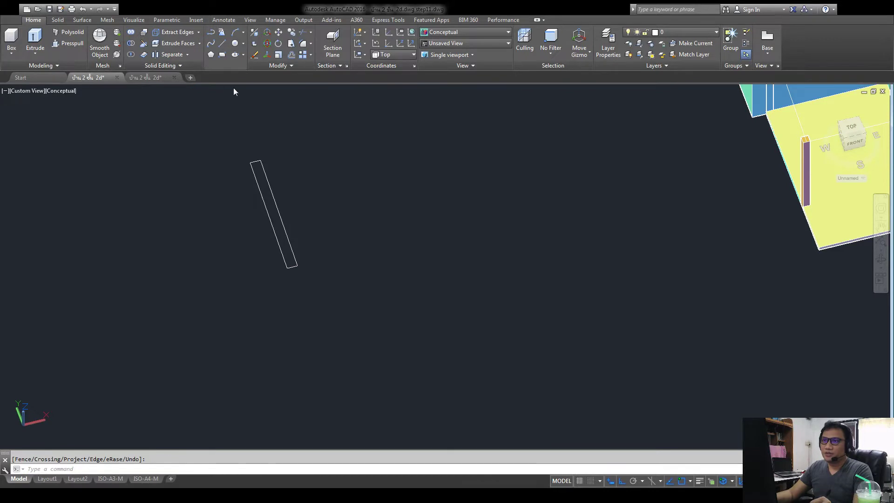
- Convert the four outline lines into a region with REG
type("reg")
key("Return")
left_click(339, 136)
left_click(247, 195)
key("Return")
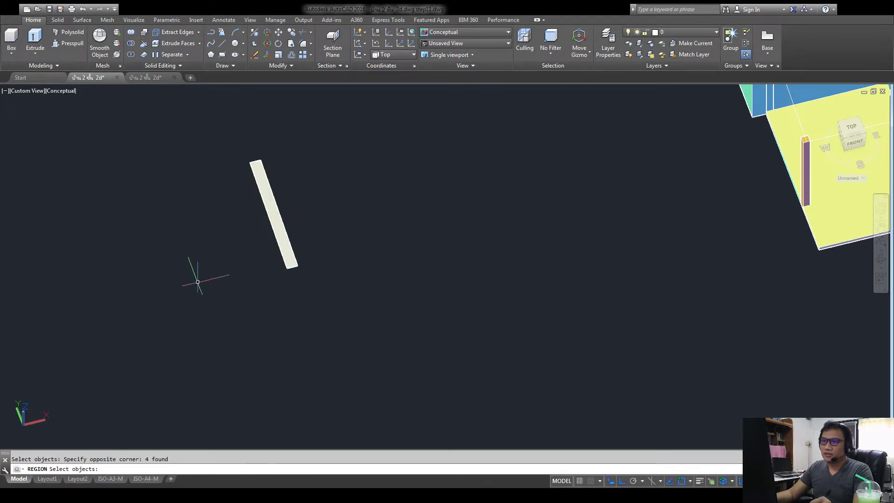
scroll(259, 249, "up", 5)
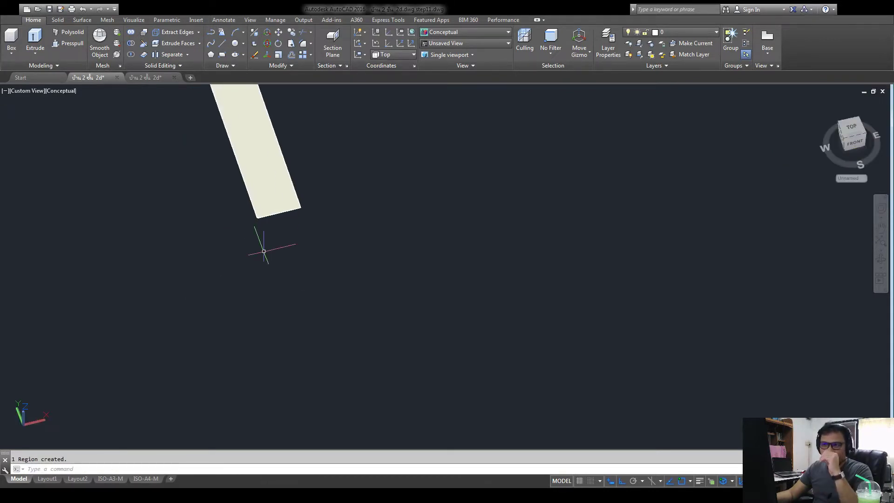
scroll(264, 250, "down", 2)
scroll(253, 285, "down", 2)
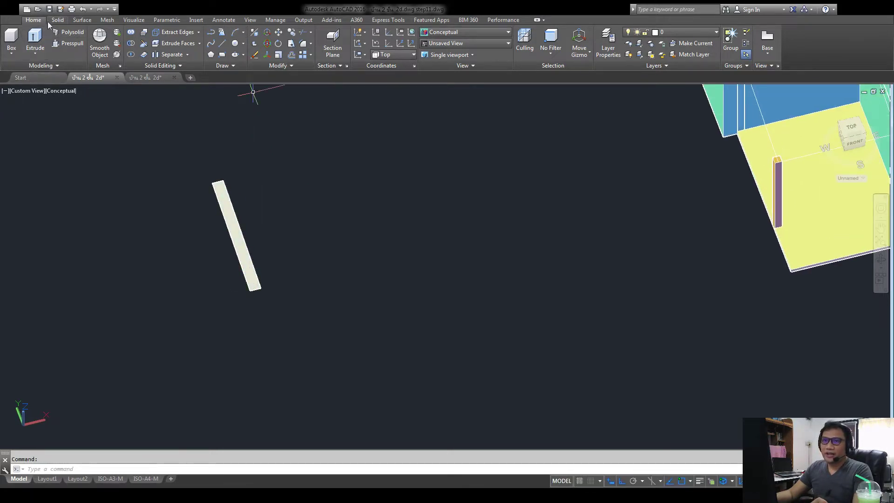
- Extrude the strip region 0.2 units and orbit to view the bar in 3D
left_click(35, 39)
scroll(261, 302, "up", 2)
scroll(252, 303, "up", 1)
left_click(231, 187)
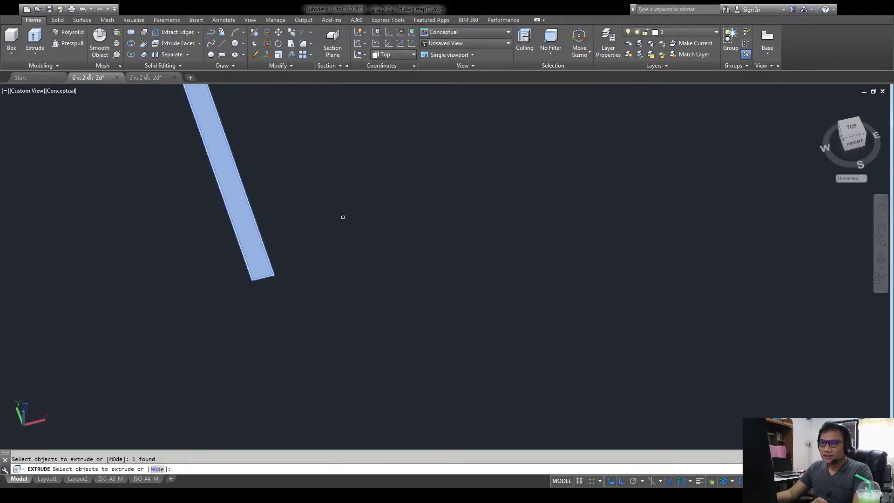
key("Return")
scroll(348, 140, "down", 2)
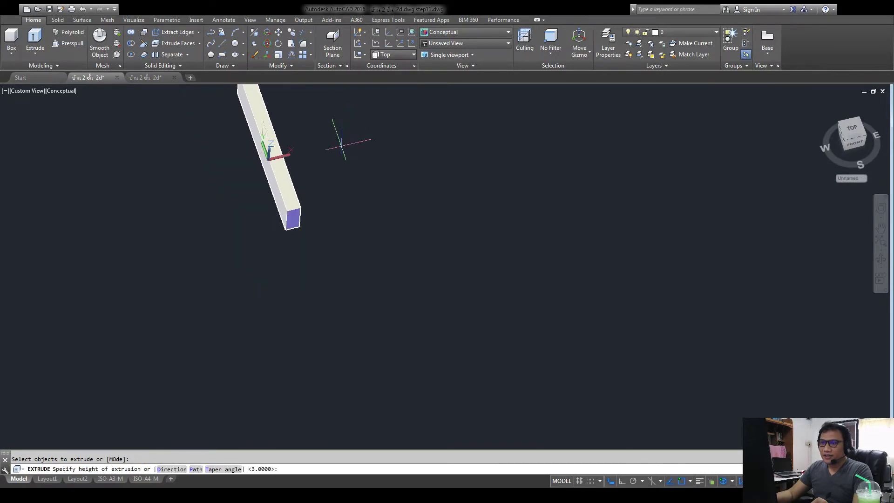
middle_click_drag(349, 140, 321, 247)
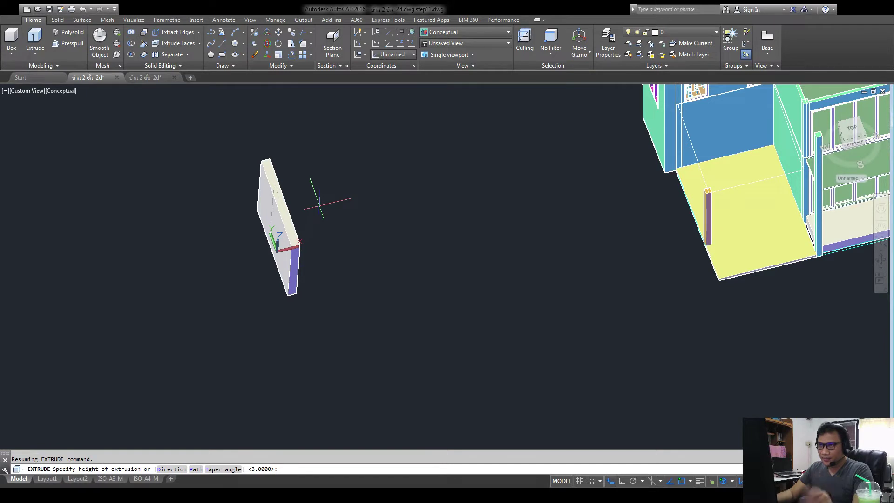
type(".2")
key("Return")
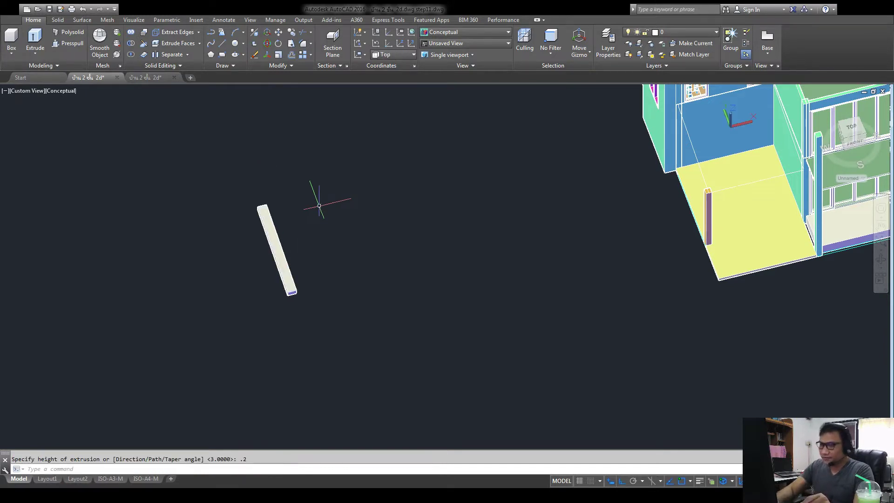
scroll(292, 294, "up", 10)
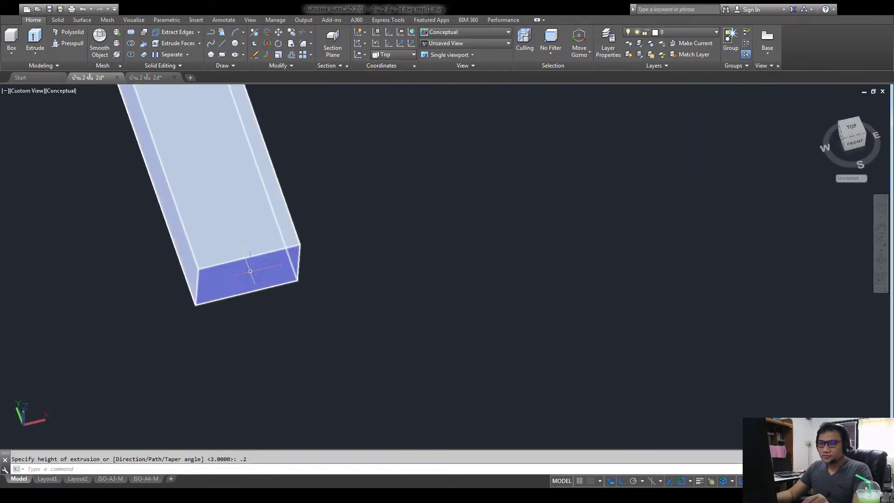
scroll(233, 262, "down", 3)
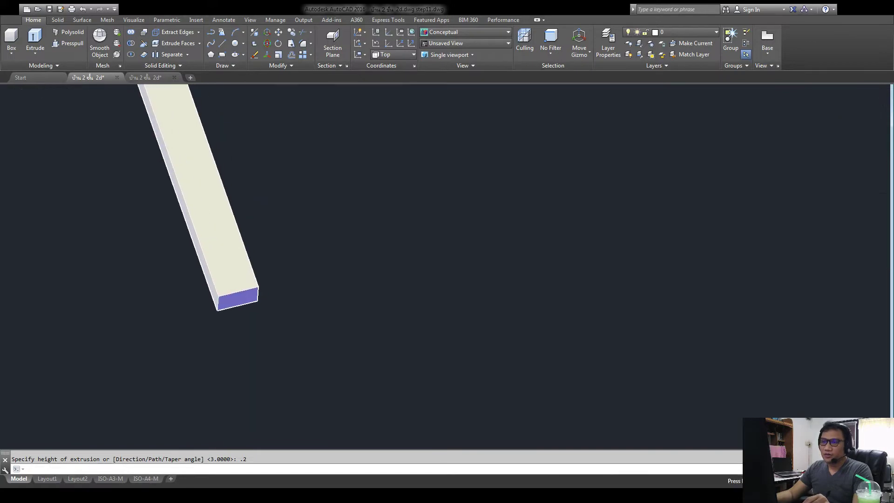
scroll(372, 292, "down", 2)
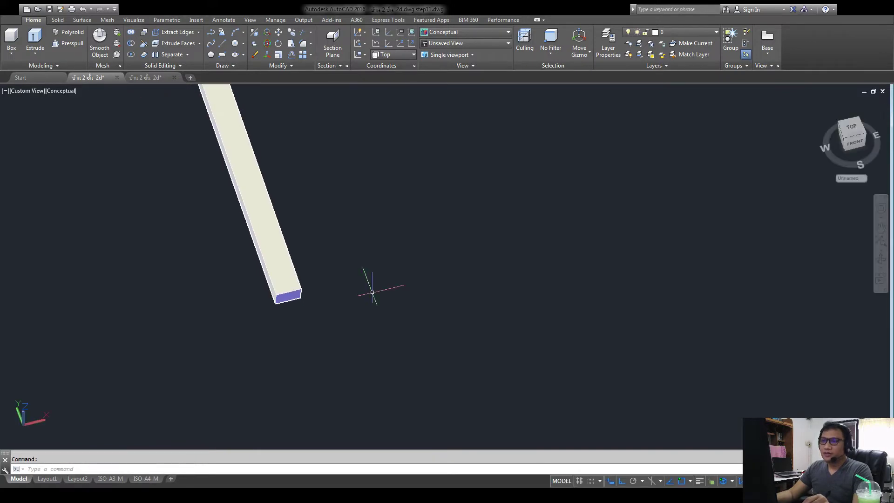
left_click(879, 259)
mouse_move(507, 289)
left_mouse_down()
mouse_move(469, 319)
mouse_move(293, 286)
mouse_move(460, 356)
mouse_move(474, 350)
mouse_move(442, 303)
mouse_move(485, 267)
left_mouse_up()
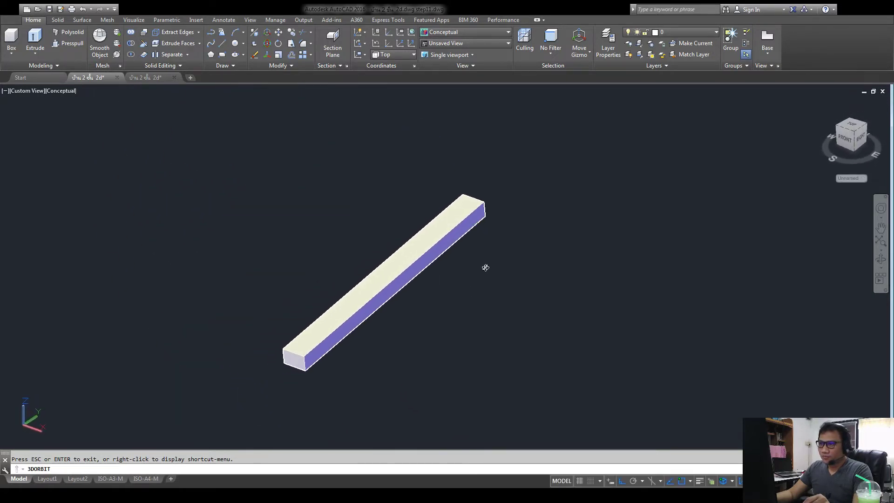
- Presspull the raised strip's face down into the slab, leaving one flat square slab
left_click(67, 43)
left_click(424, 259)
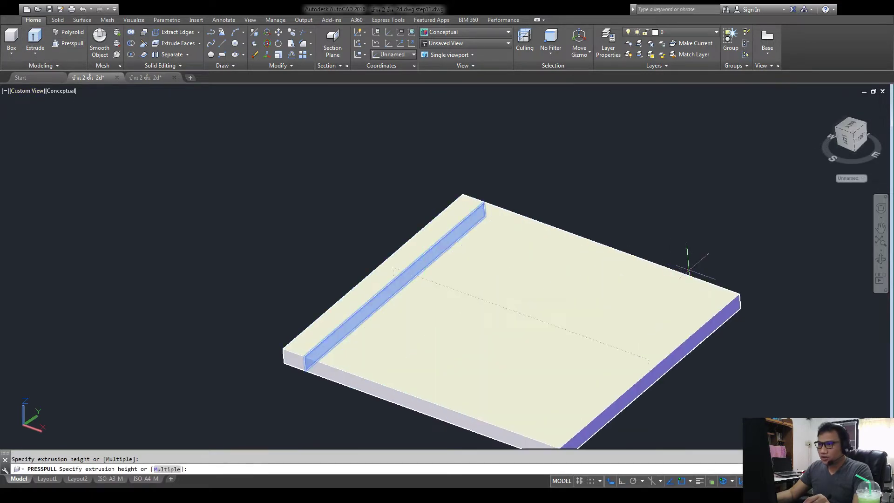
scroll(564, 205, "down", 4)
scroll(599, 279, "up", 2)
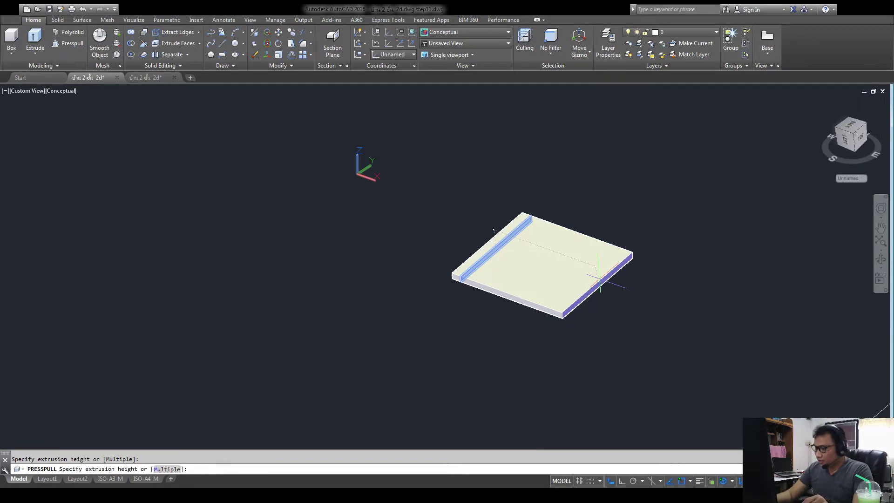
left_click(599, 279)
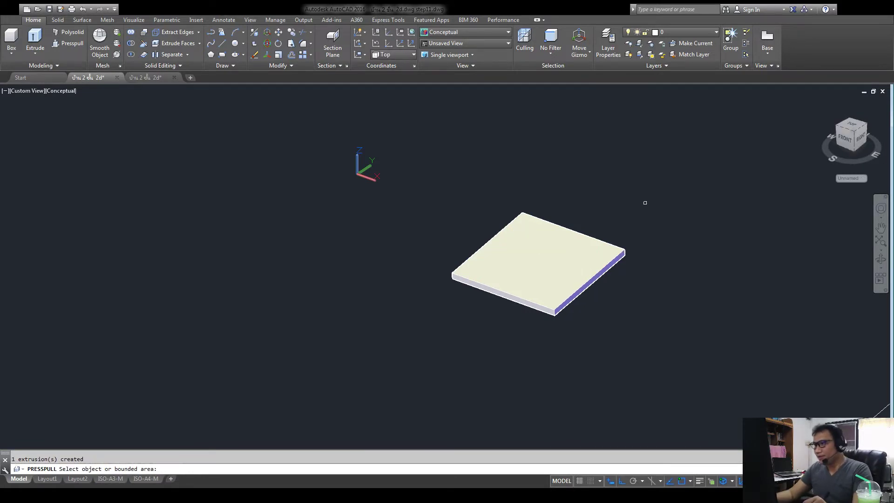
key("Escape")
scroll(512, 191, "down", 3)
scroll(503, 223, "up", 2)
scroll(502, 232, "up", 2)
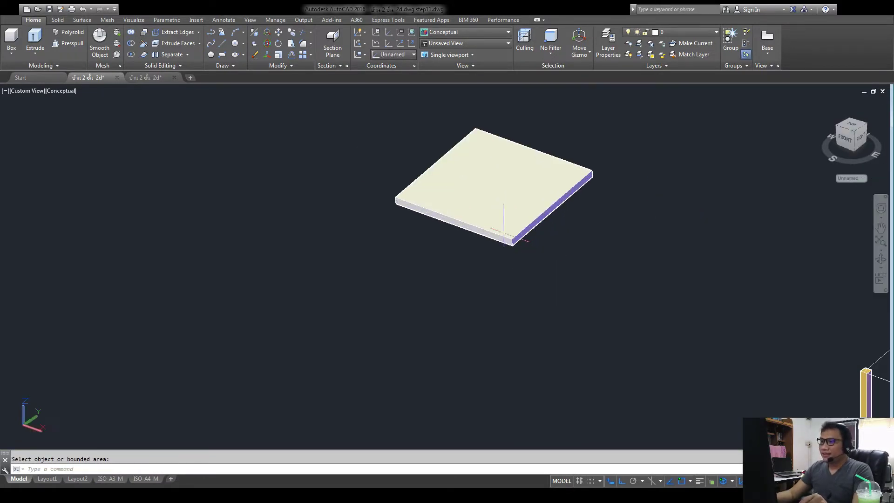
key("Escape")
middle_click_drag(502, 230, 405, 319)
scroll(371, 259, "up", 3)
scroll(339, 247, "down", 2)
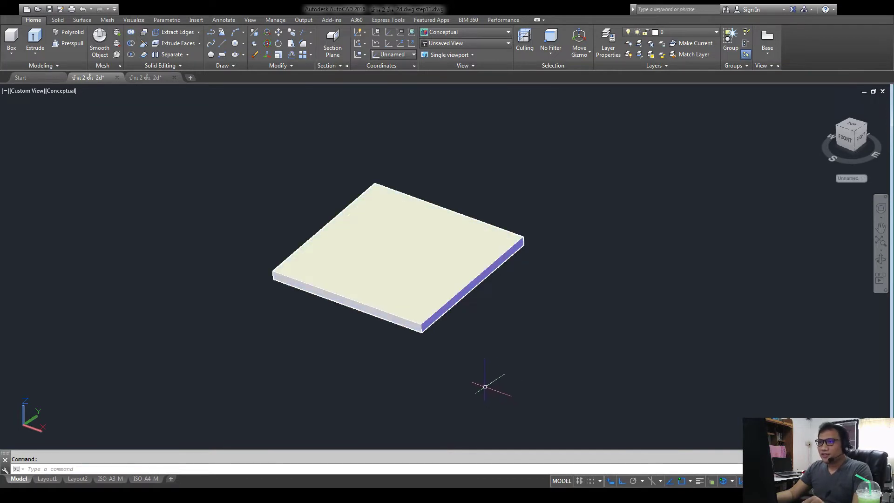
scroll(365, 302, "up", 2)
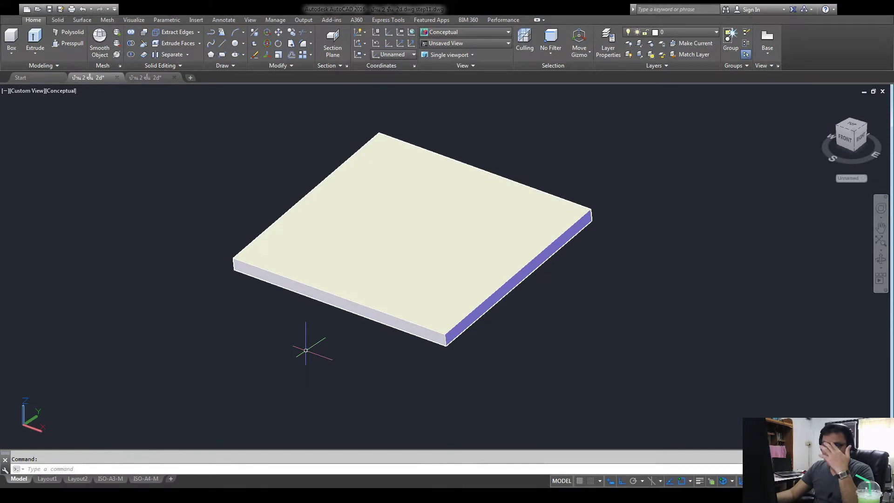
- In Top view, add a linear dimension of 3.75 across the slab's bottom edge
left_click(27, 90)
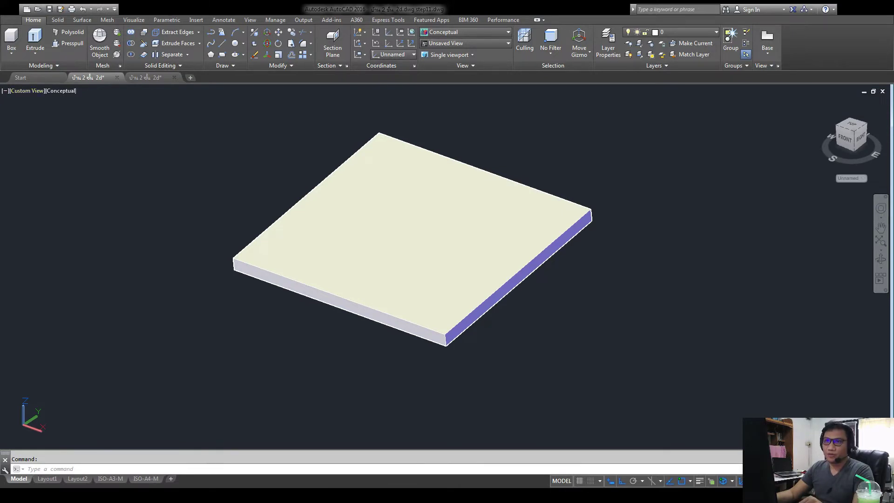
left_click(28, 112)
scroll(246, 244, "up", 5)
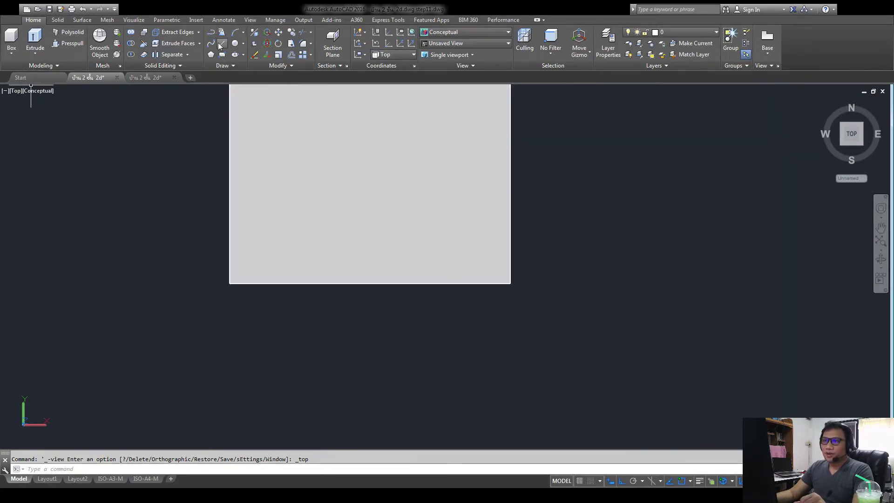
left_click(223, 21)
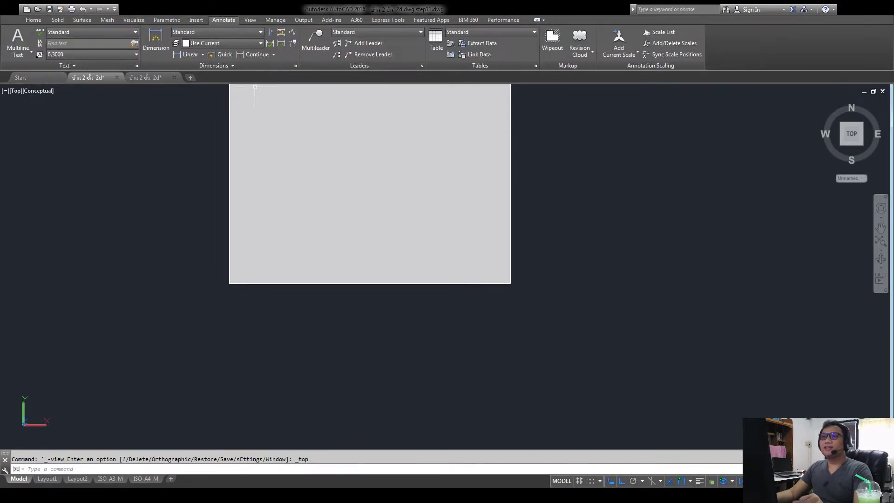
left_click(190, 57)
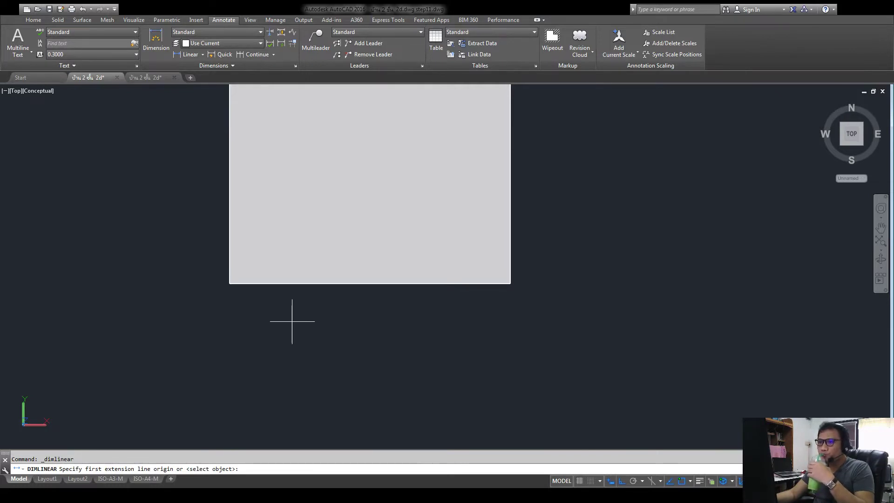
left_click(229, 283)
left_click(510, 282)
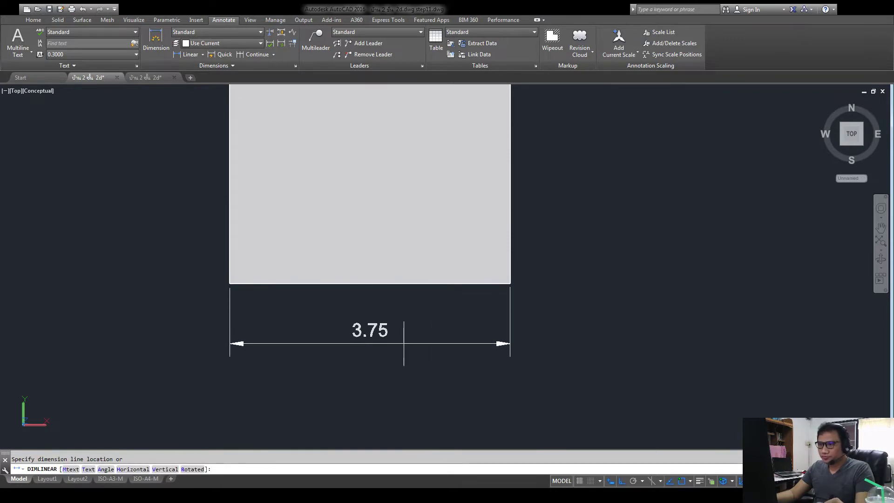
left_click(480, 342)
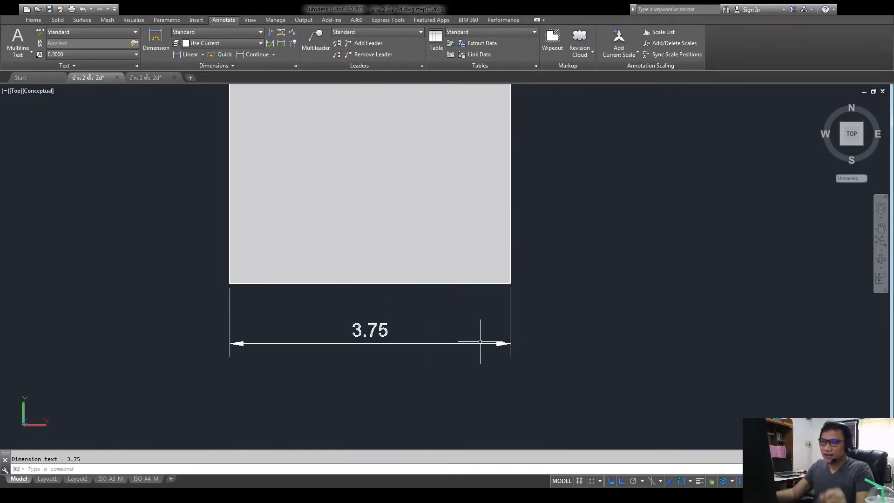
- Delete the temporary 3.75 dimension
left_click(587, 306)
left_click(135, 380)
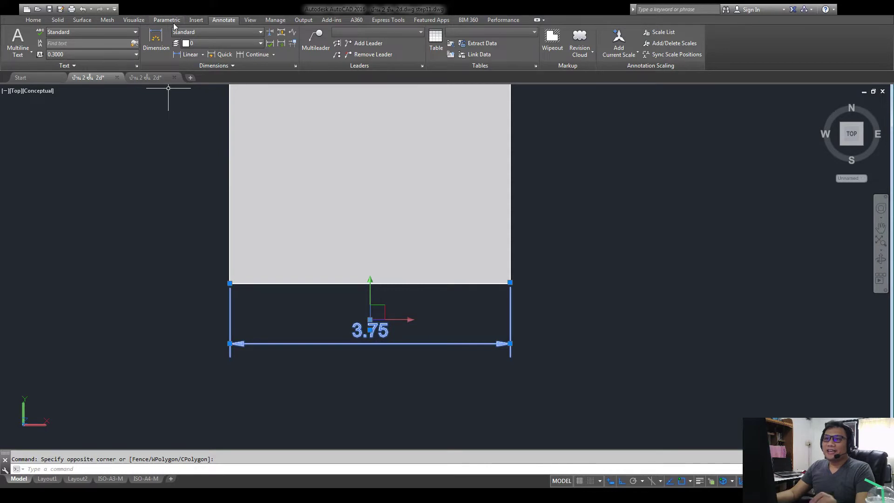
left_click(251, 20)
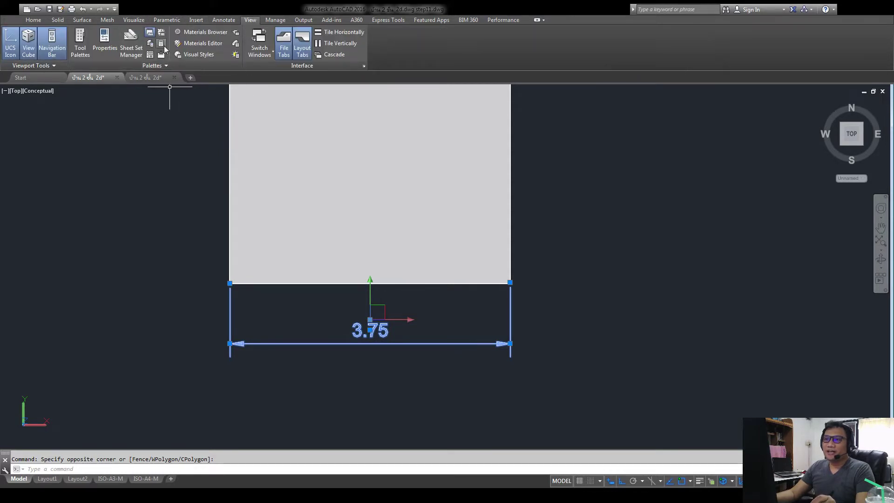
key("Escape")
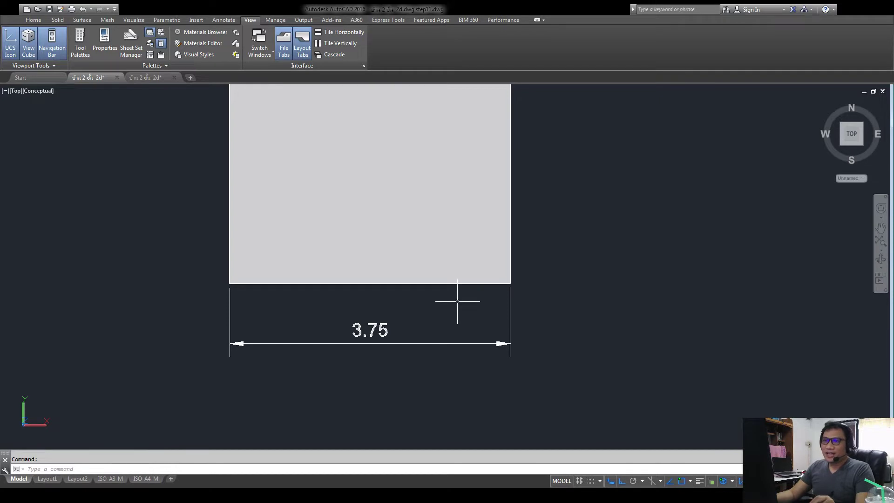
left_click(457, 306)
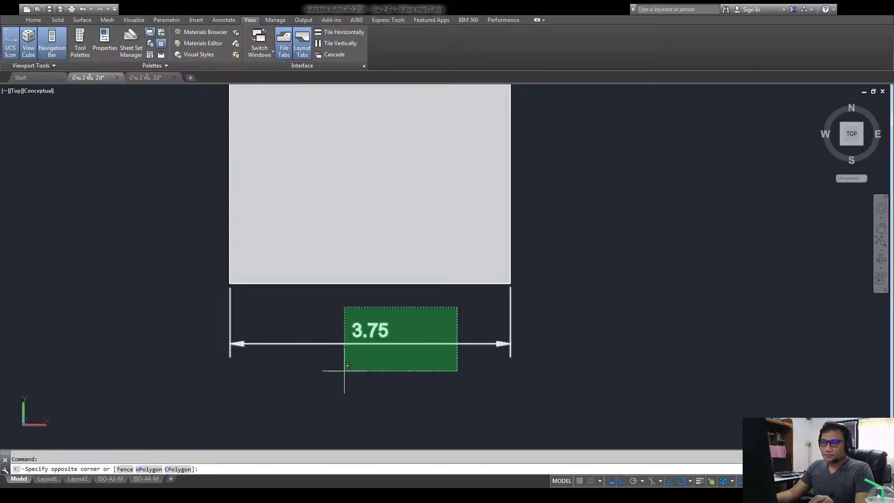
left_click(344, 371)
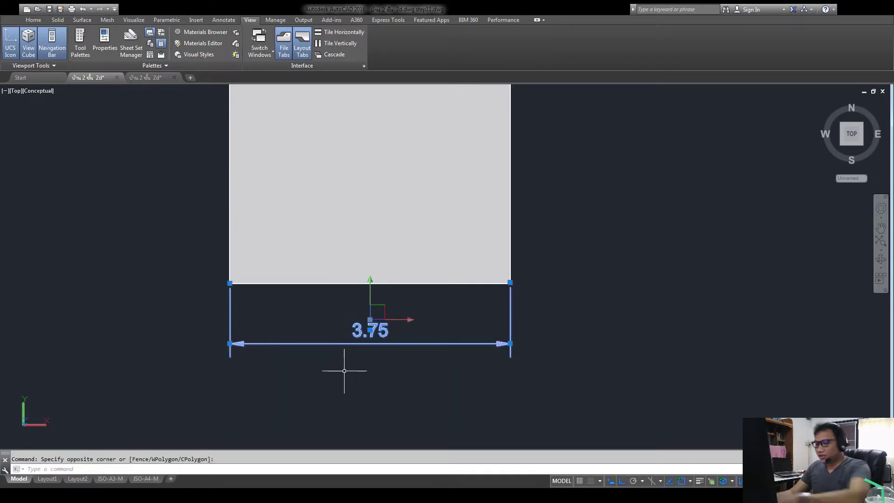
key("Delete")
scroll(385, 315, "down", 2)
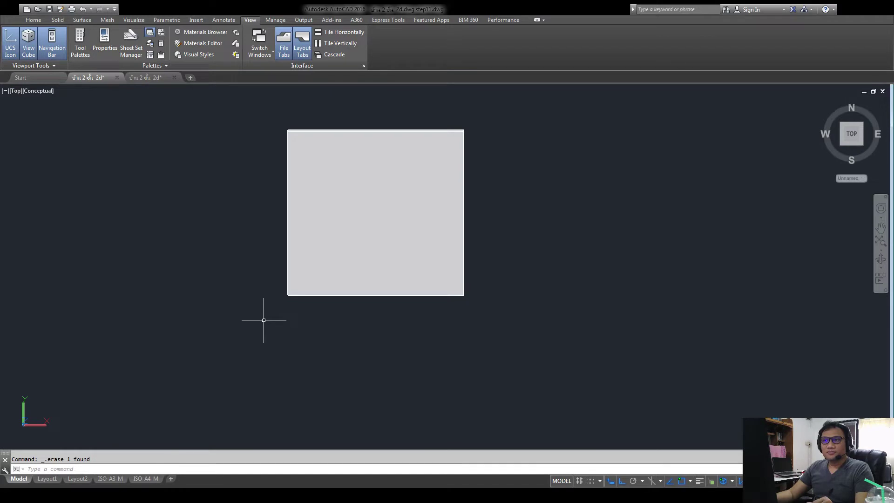
- Add a vertical 3.53 linear dimension along the square slab's left side
left_click(34, 20)
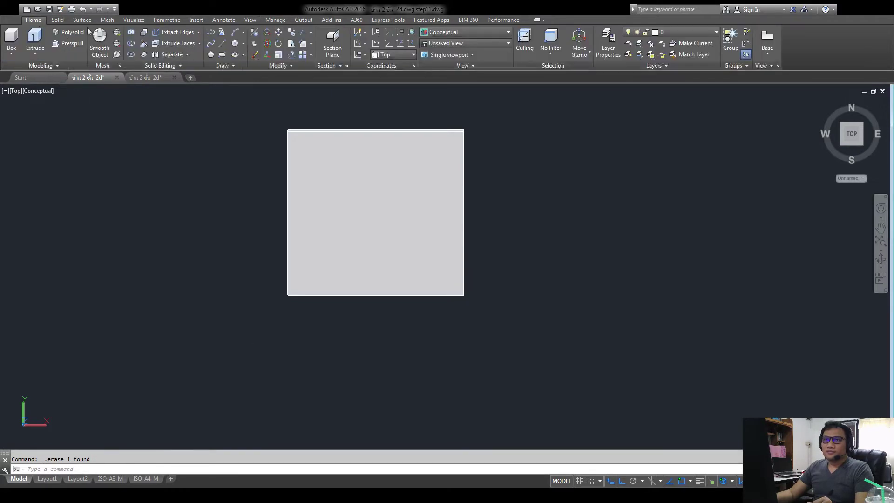
left_click(224, 19)
left_click(188, 54)
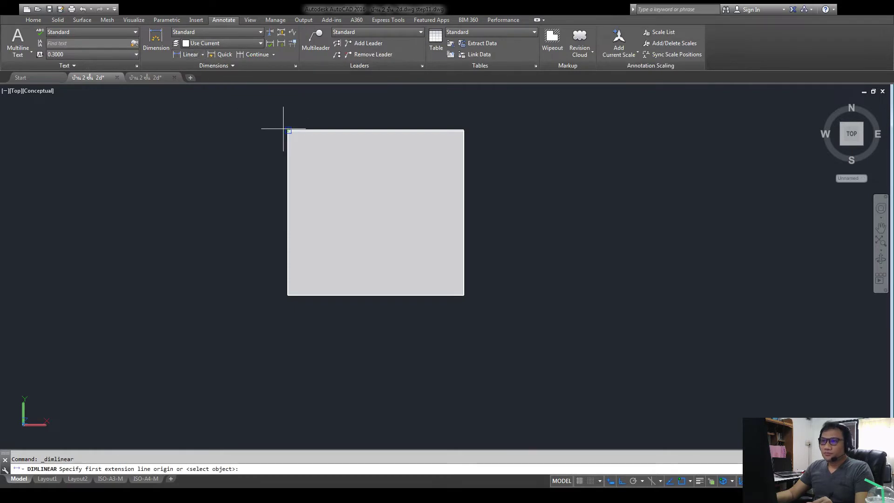
scroll(282, 129, "up", 5)
scroll(309, 127, "down", 3)
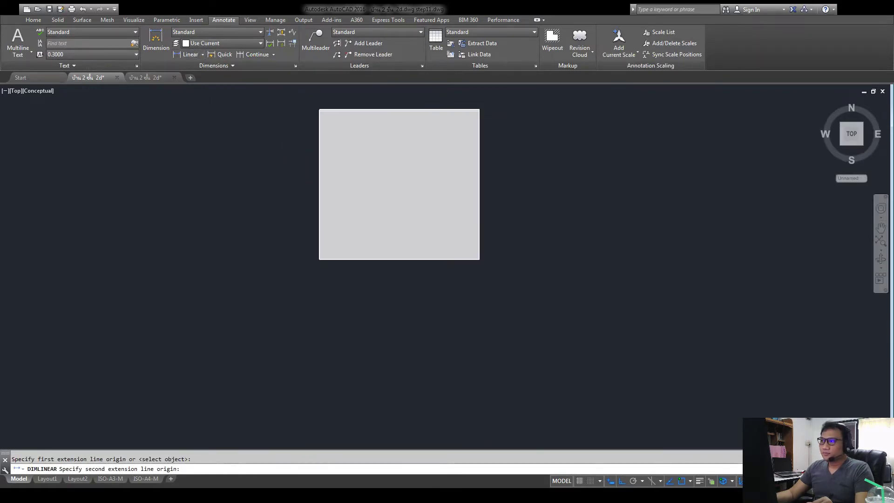
scroll(354, 200, "up", 1)
scroll(359, 200, "up", 2)
left_click(361, 197)
scroll(219, 203, "down", 3)
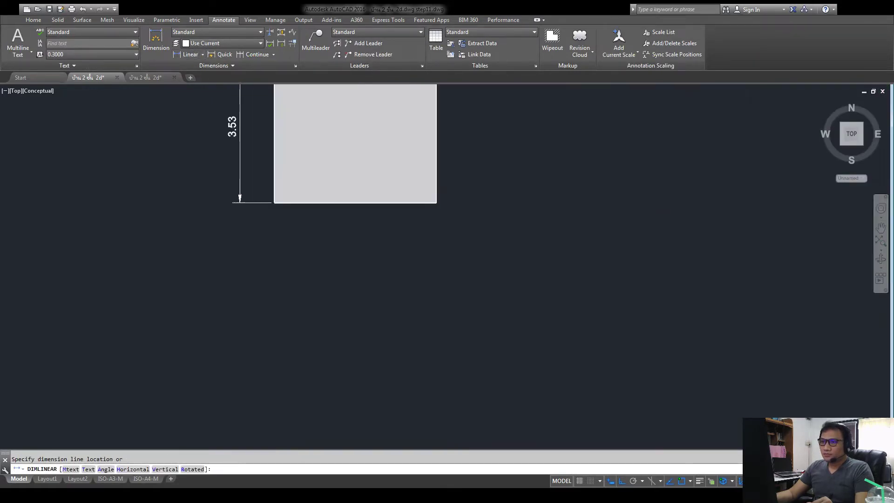
scroll(241, 158, "up", 2)
left_click(242, 153)
middle_click_drag(253, 123, 233, 201)
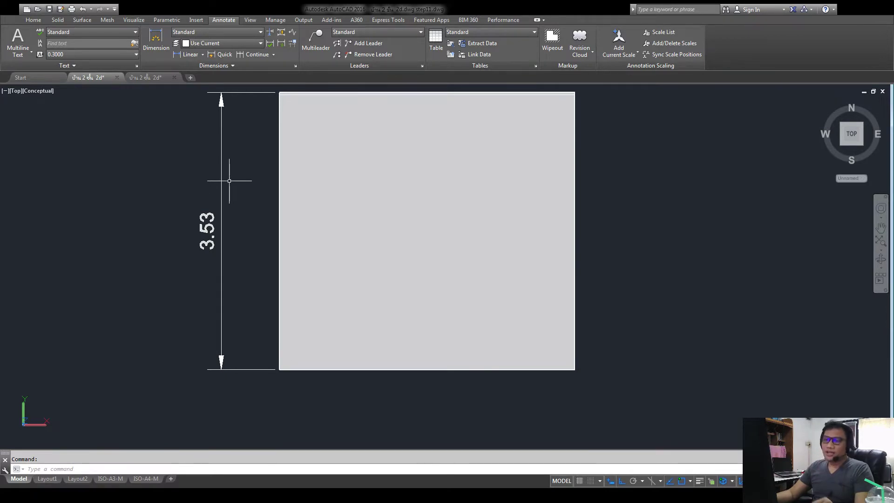
scroll(280, 145, "down", 2)
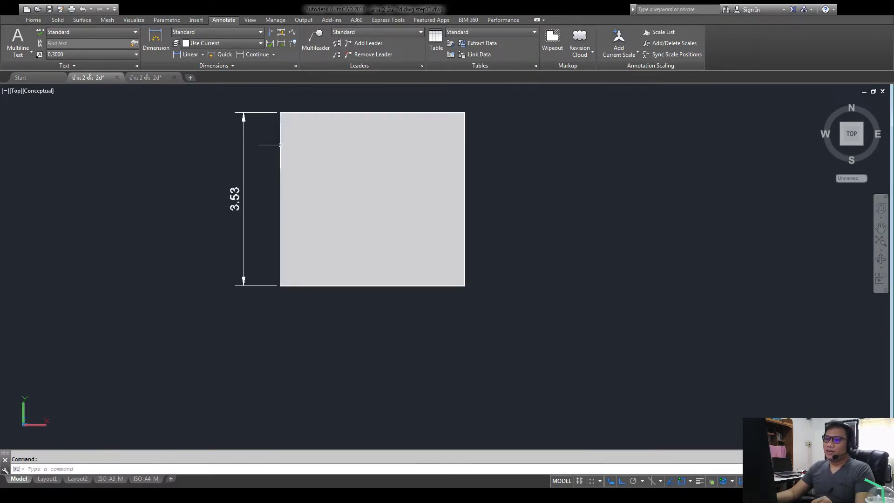
middle_click_drag(301, 185, 365, 139)
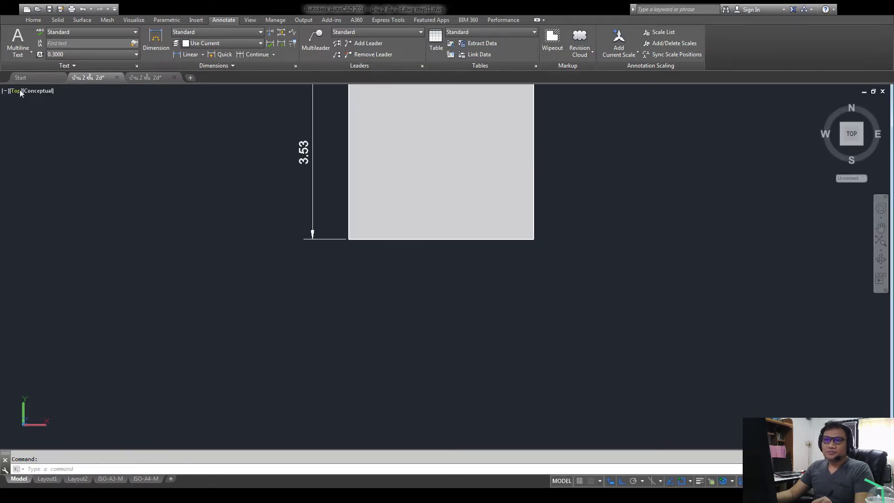
- Switch to the southwest isometric view and delete the 3.53 dimension
left_click(60, 183)
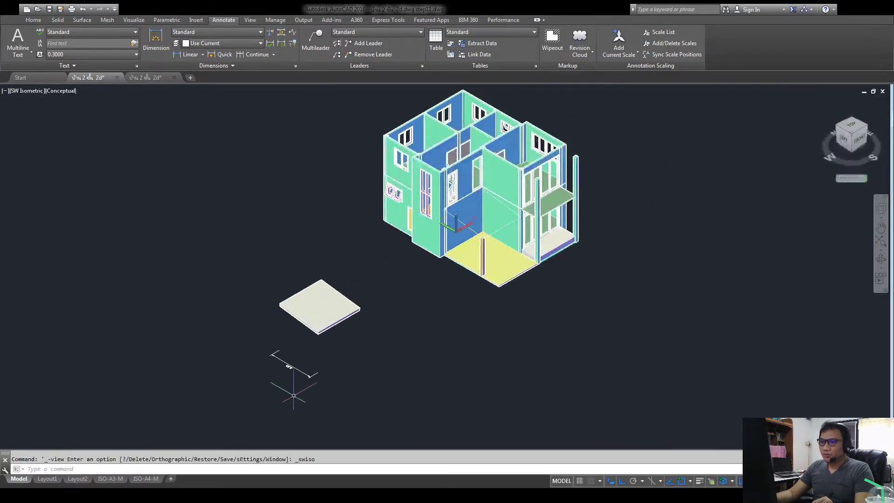
left_click(408, 278)
left_click(225, 355)
key("Delete")
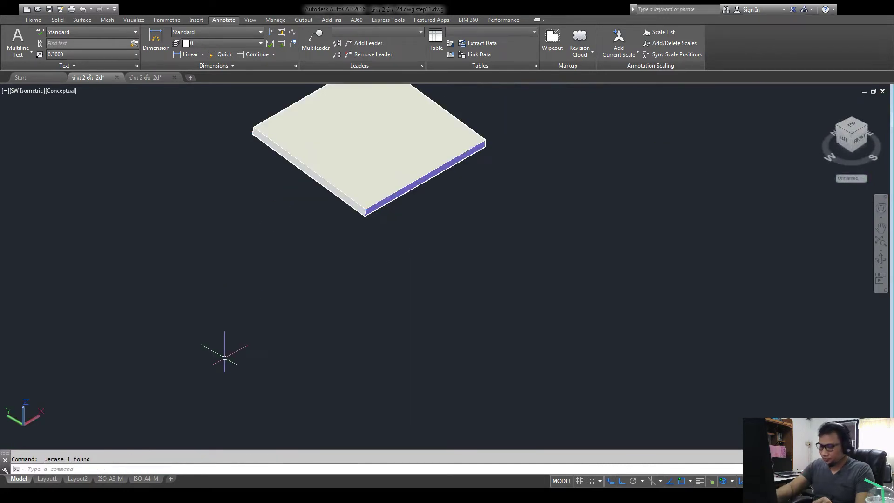
- Create a box solid beside the slab, 3.2 long and 3 wide, with a cube-like height
left_click(33, 20)
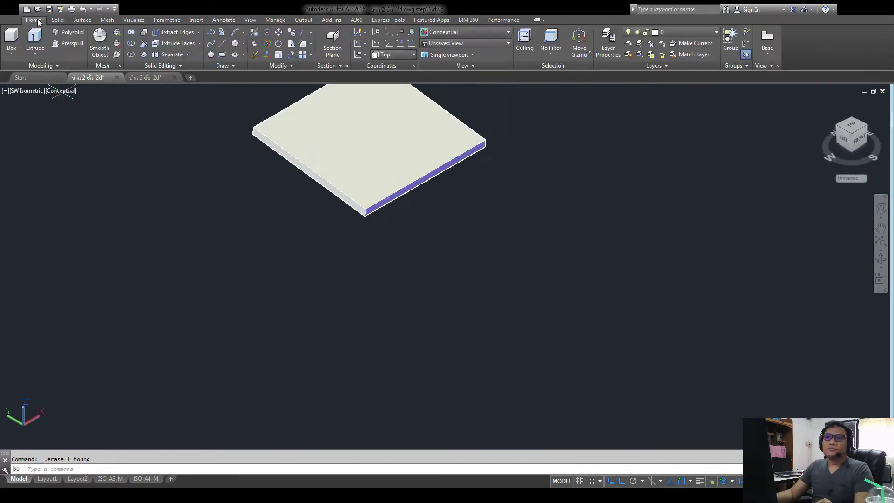
left_click(11, 37)
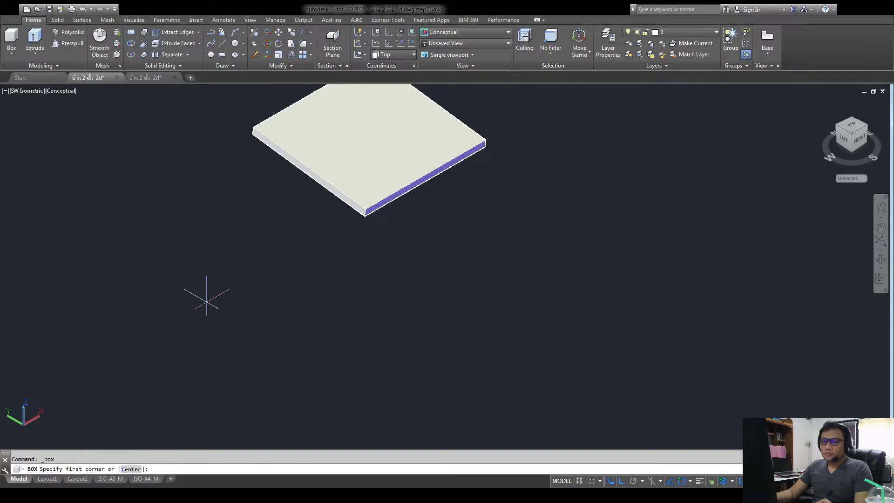
middle_click_drag(206, 293, 240, 222)
left_click(146, 275)
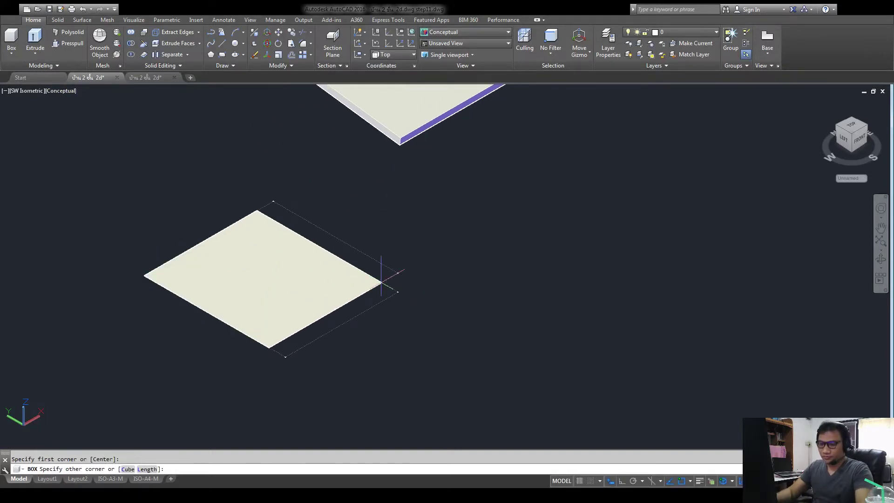
type("l")
key("Return")
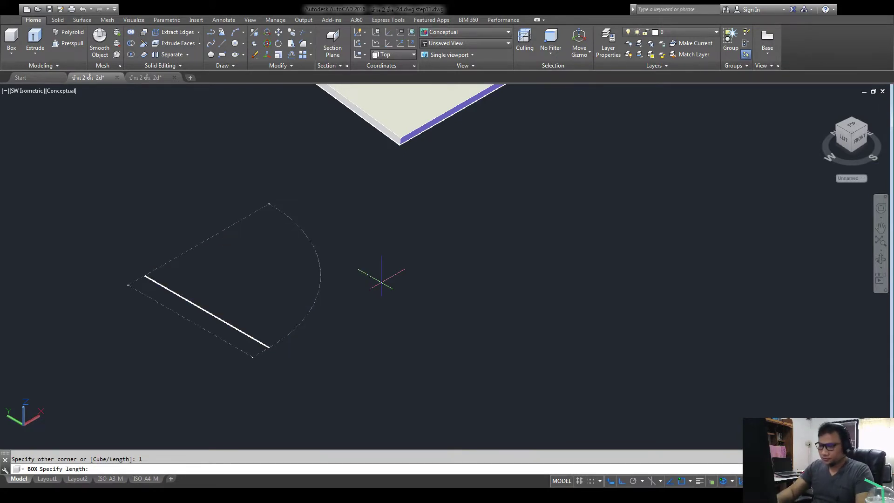
type("3.2")
key("Return")
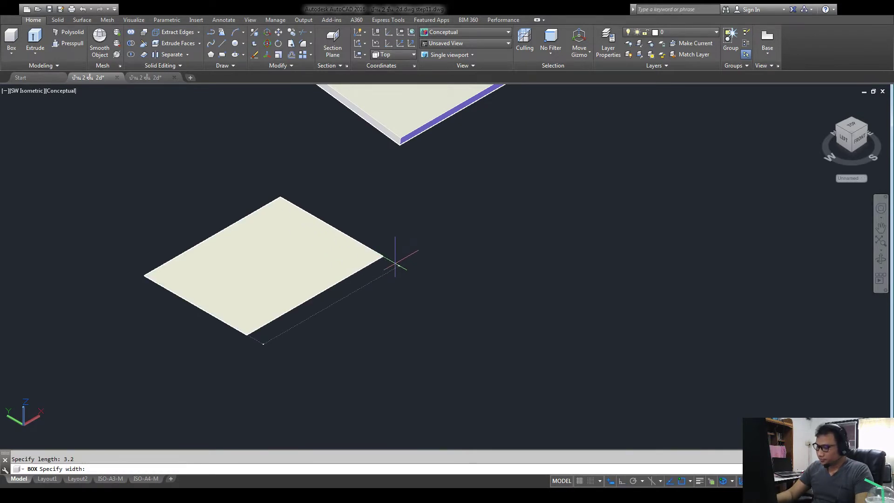
type("3")
key("Return")
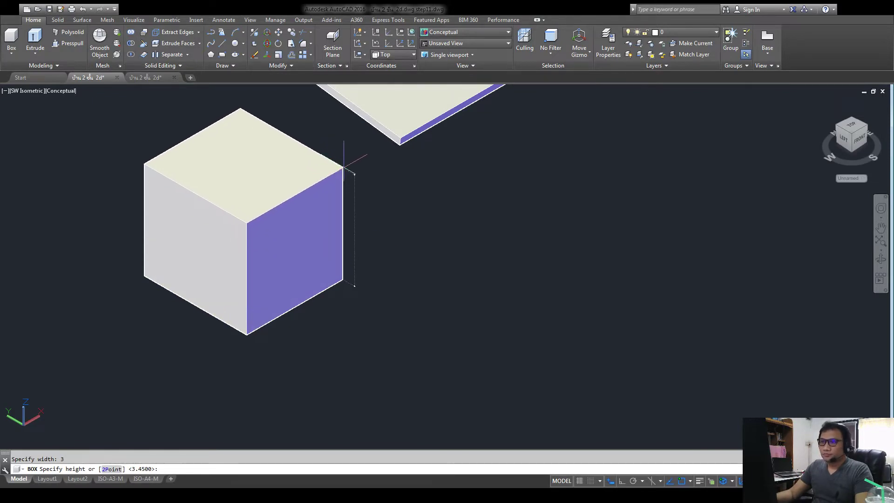
left_click(344, 166)
scroll(365, 273, "down", 2)
scroll(321, 316, "down", 3)
- Move the cube to sit beneath the thin slab
scroll(328, 303, "up", 5)
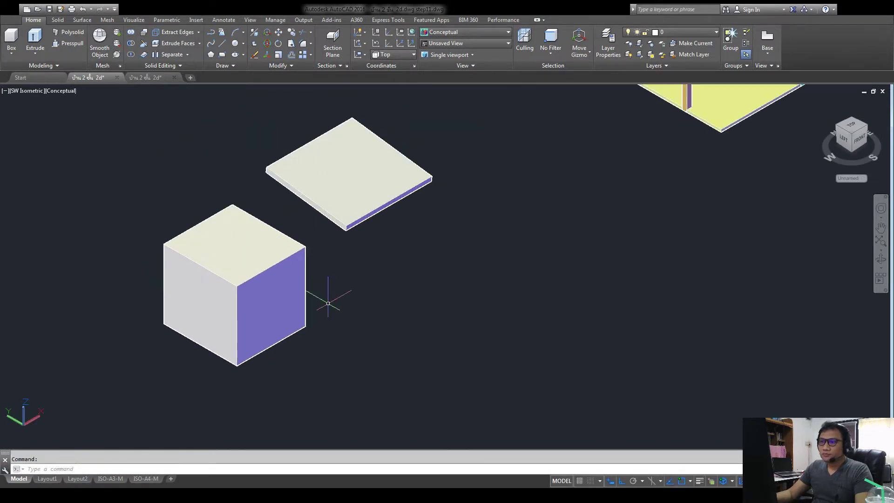
left_click(281, 36)
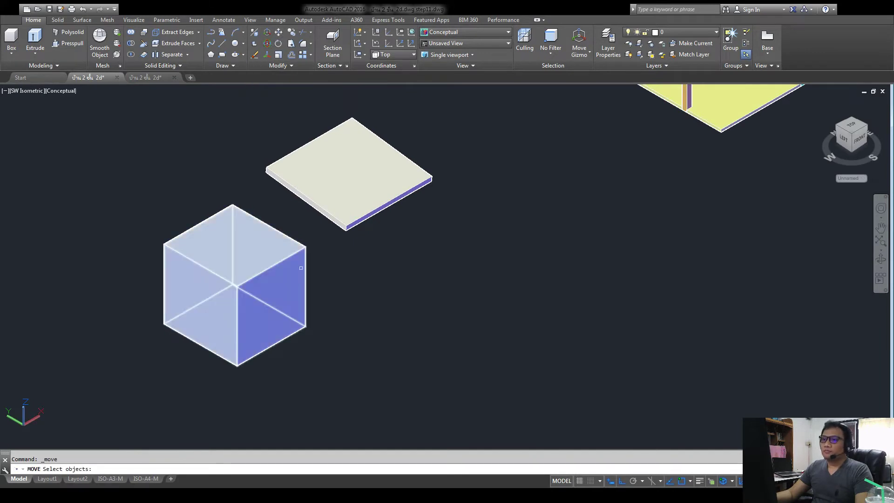
left_click(326, 251)
left_click(175, 354)
key("Return")
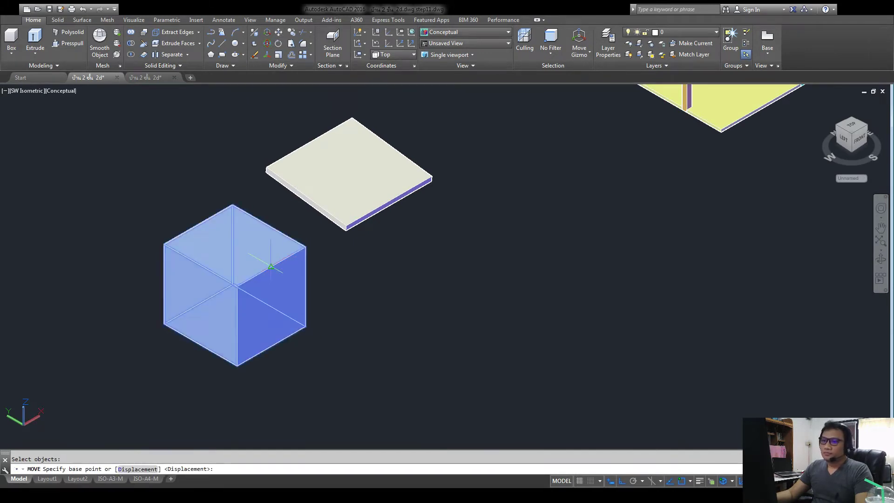
left_click(271, 266)
left_click(389, 200)
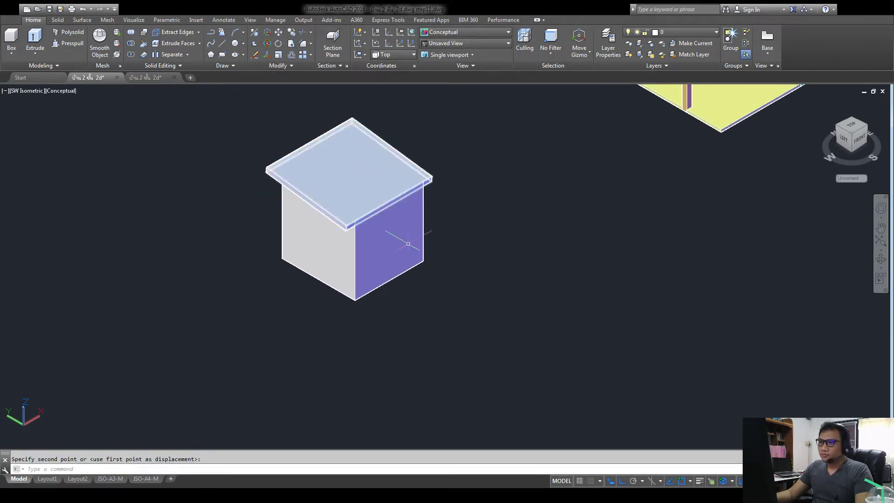
left_click(408, 244)
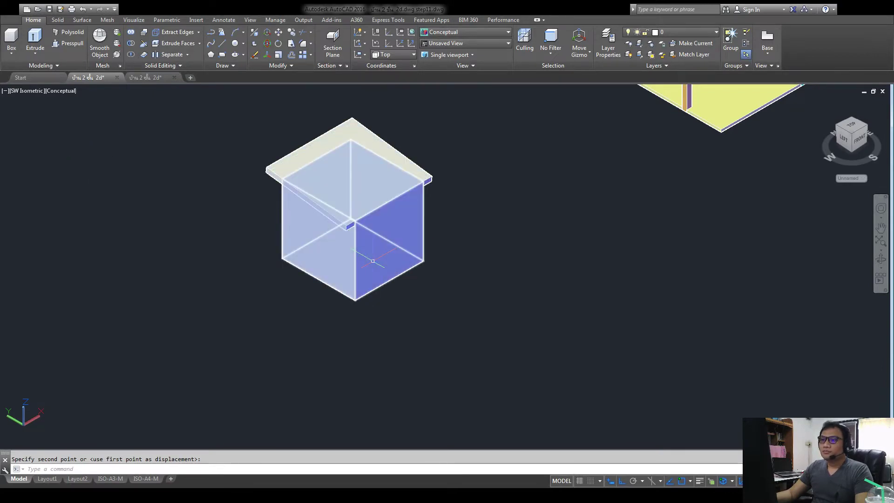
- Raise the cube so it passes up through the slab
left_click(278, 32)
left_click(410, 239)
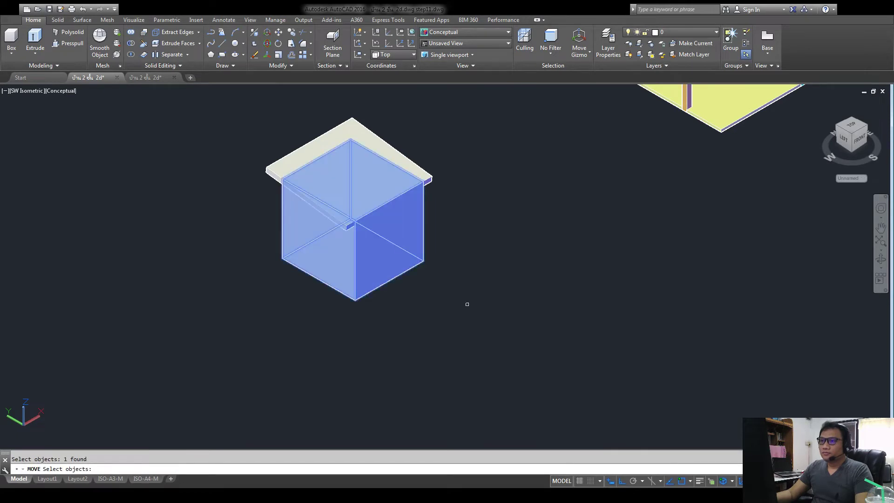
key("Return")
left_click(477, 331)
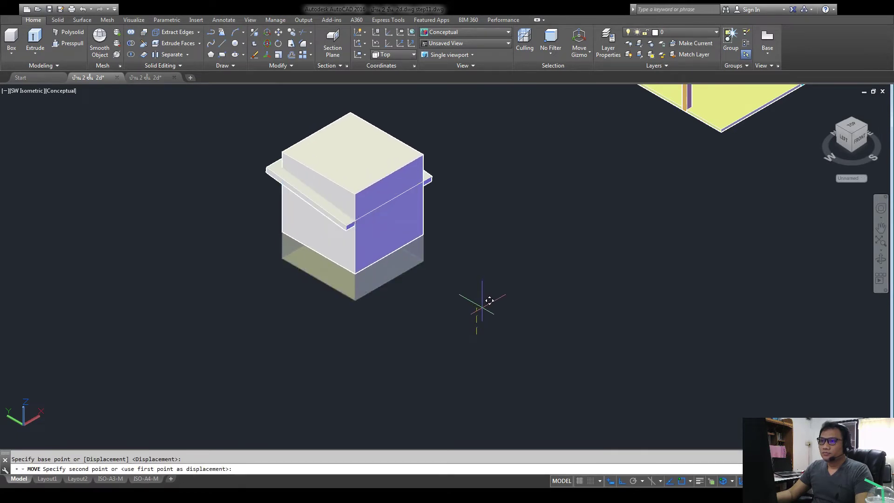
left_click(482, 306)
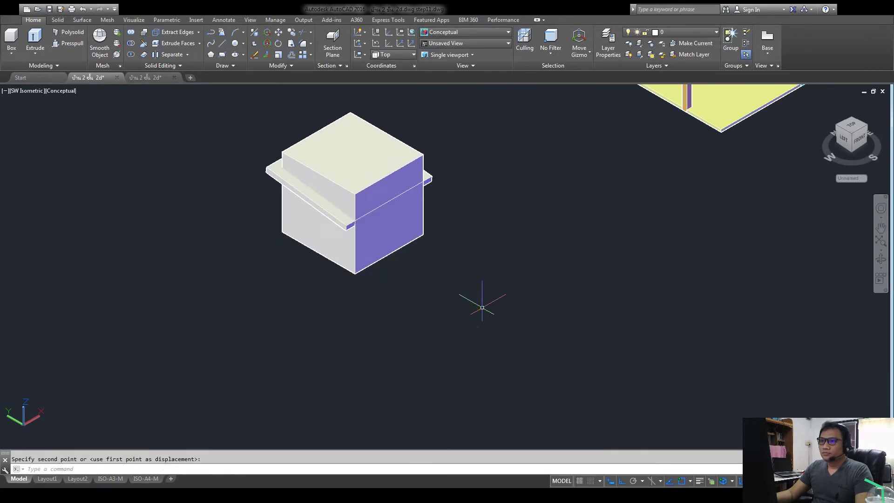
- Subtract the cube from the slab, leaving a U-shaped slab
left_click(131, 44)
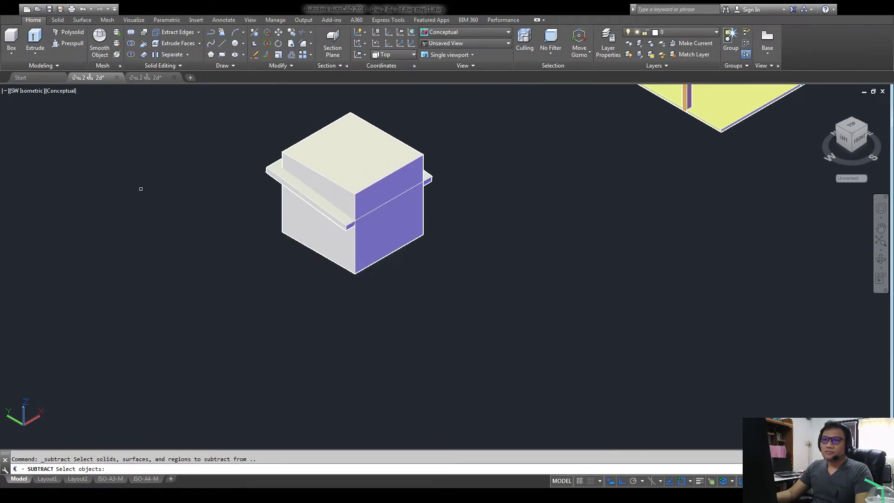
left_click(131, 43)
left_click(274, 176)
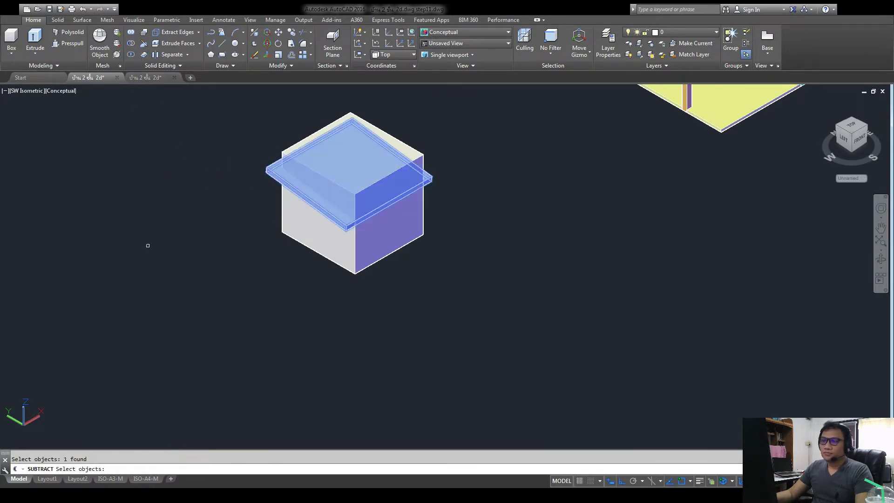
key("Return")
left_click(381, 162)
key("Return")
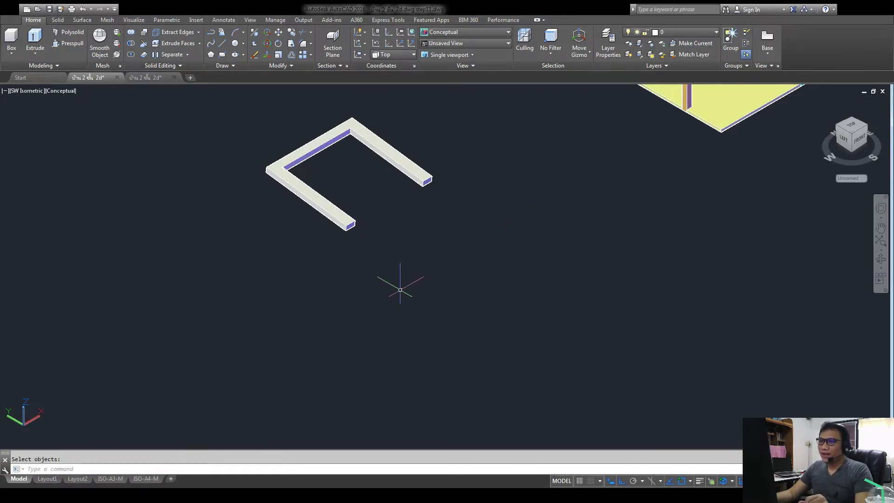
- Zoom out and pan to frame both the U-shaped slab and the house
key("Escape")
middle_click_drag(432, 255, 333, 313)
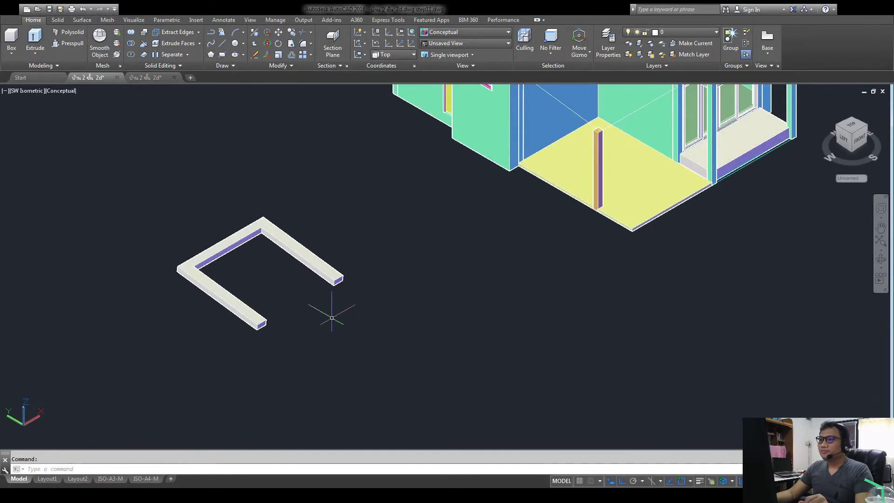
scroll(316, 275, "down", 2)
scroll(316, 275, "up", 3)
scroll(349, 253, "up", 2)
scroll(350, 260, "up", 2)
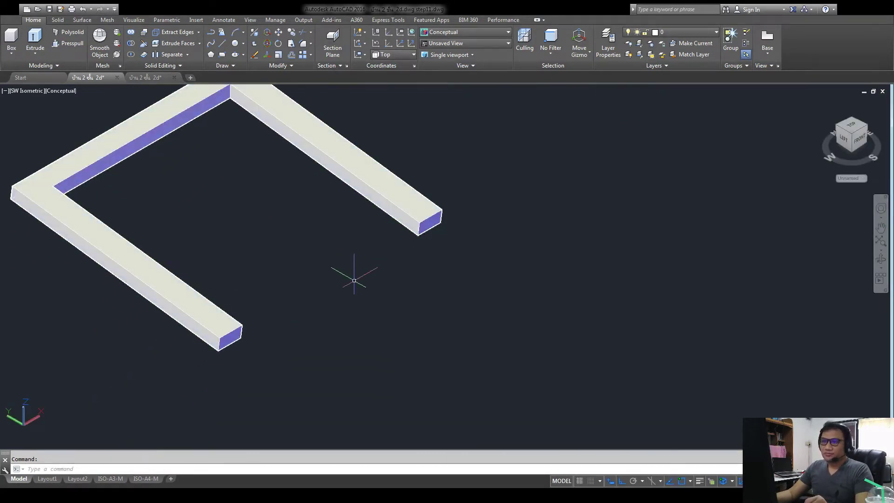
middle_click_drag(355, 280, 338, 316)
scroll(329, 296, "down", 2)
scroll(311, 302, "up", 1)
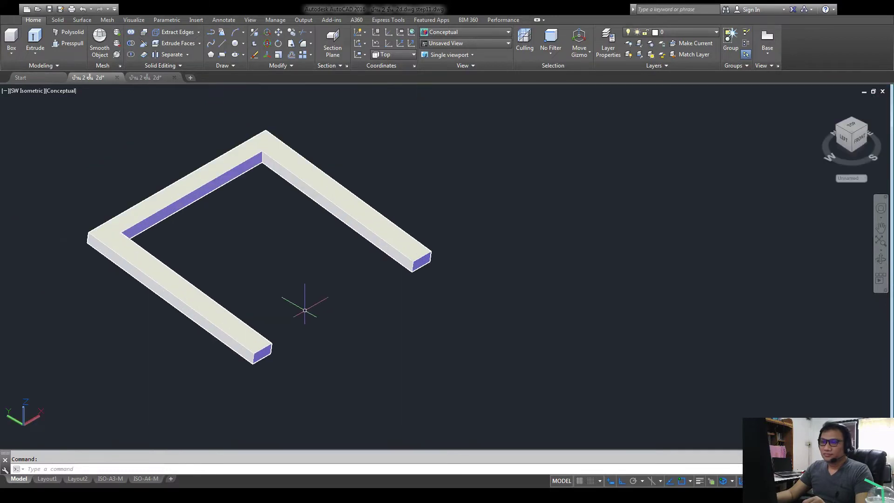
scroll(228, 375, "down", 2)
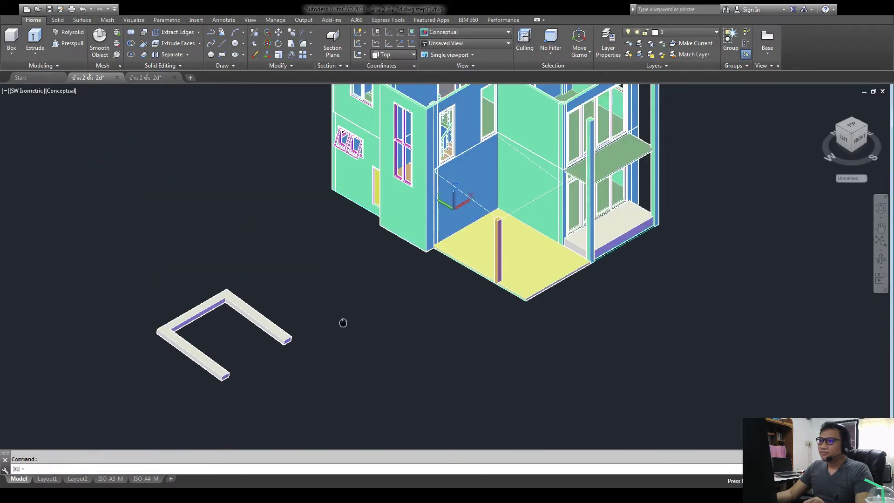
middle_click_drag(265, 345, 302, 322)
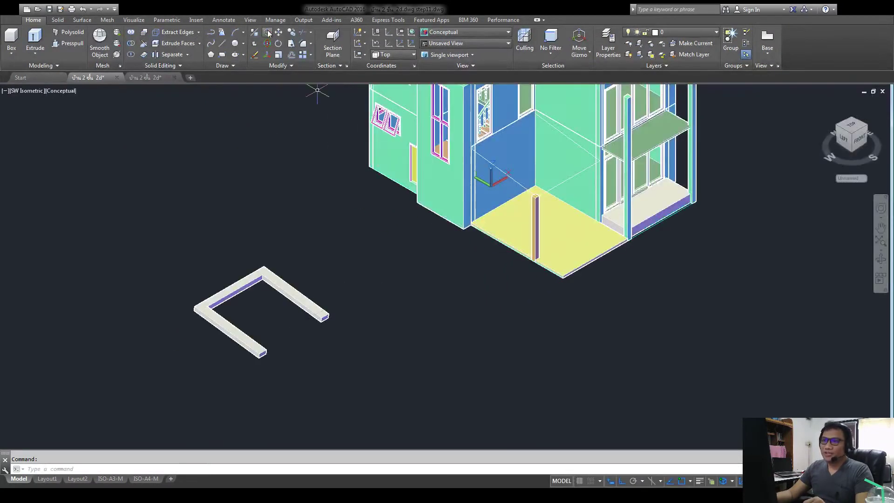
- Move the U-shaped slab 10 units toward the house
left_click(279, 33)
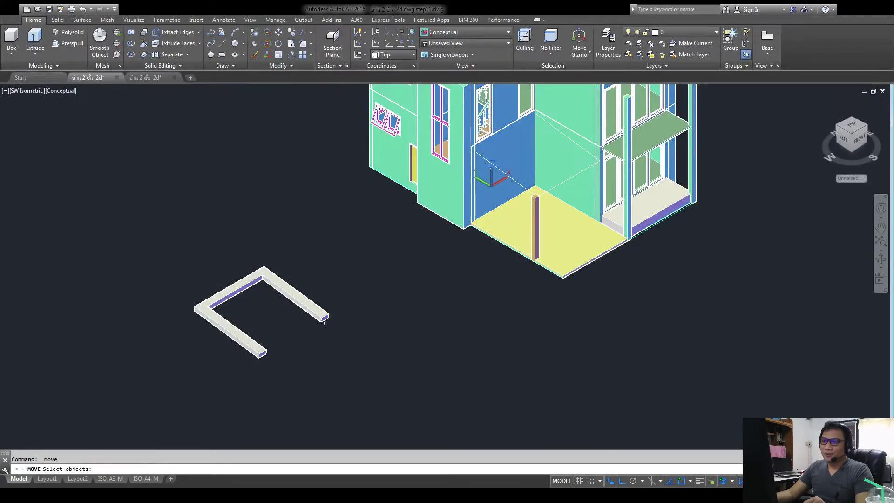
left_click(233, 332)
key("Return")
left_click(384, 370)
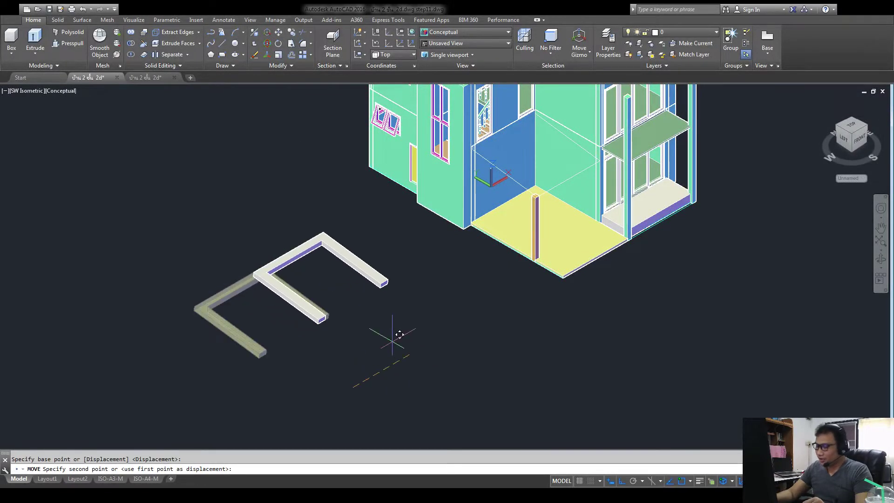
type("10")
key("Return")
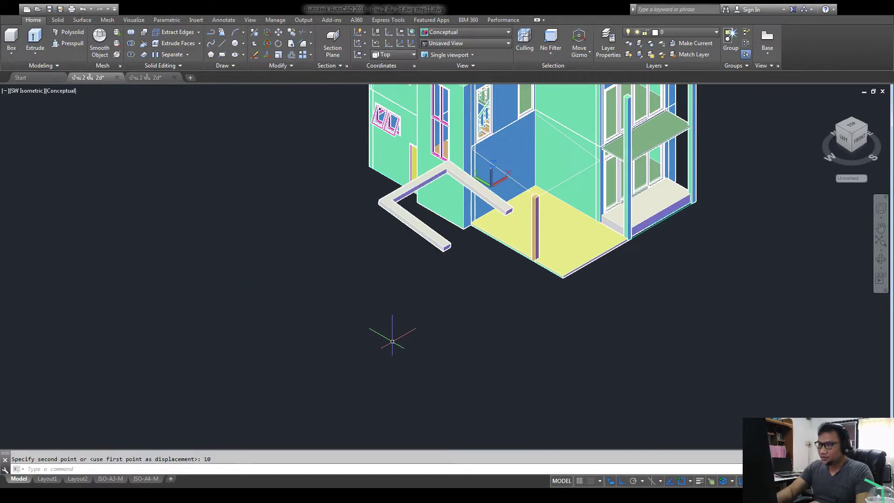
- Move the U-shaped slab a further 5 units
left_click(278, 34)
left_click(414, 232)
key("Return")
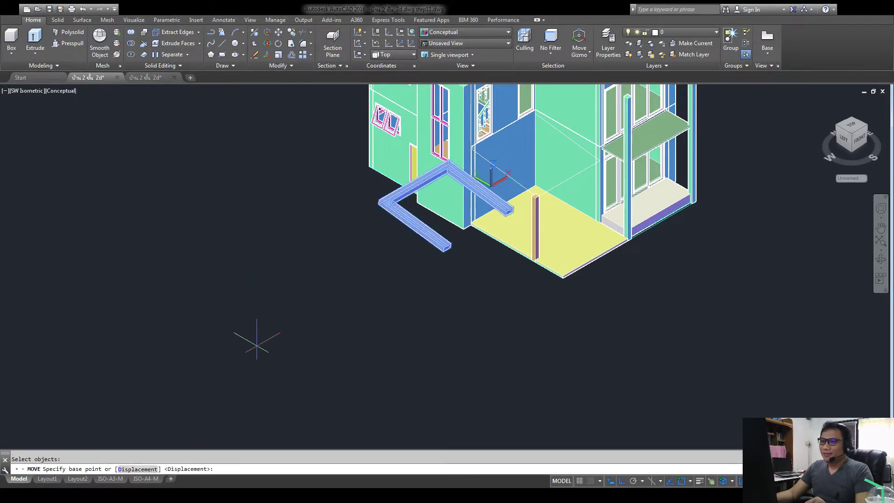
left_click(251, 334)
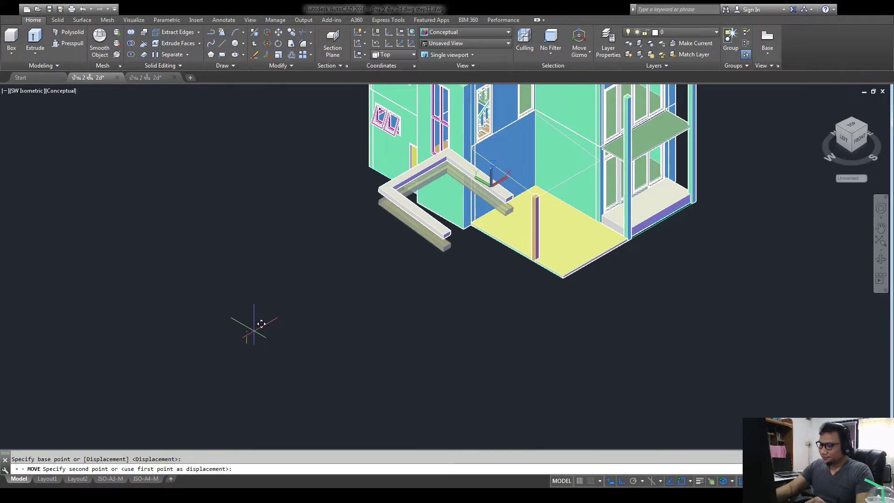
type("5")
key("Return")
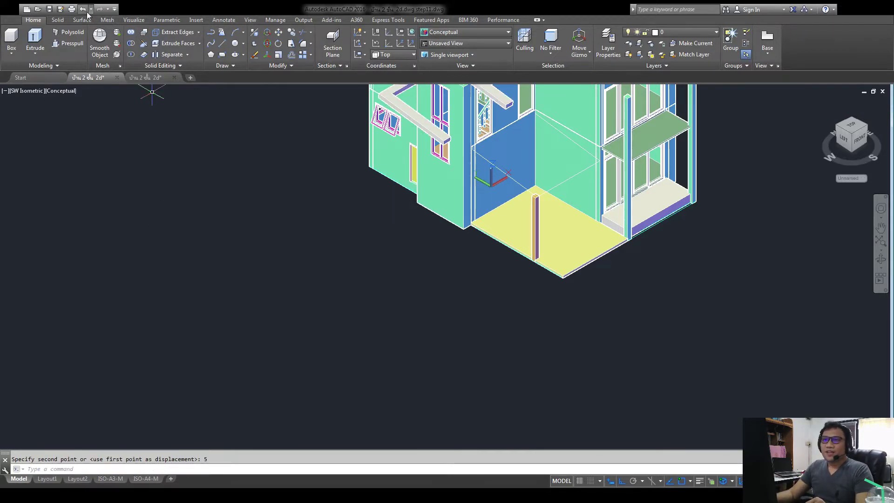
- Undo that move and instead move the slab 5 units back and up
left_click(81, 10)
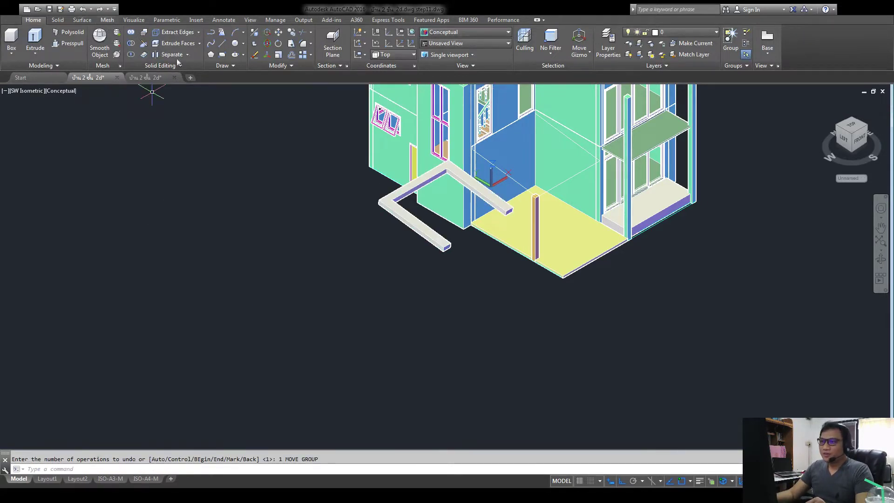
left_click(280, 35)
left_click(445, 244)
key("Return")
left_click(145, 399)
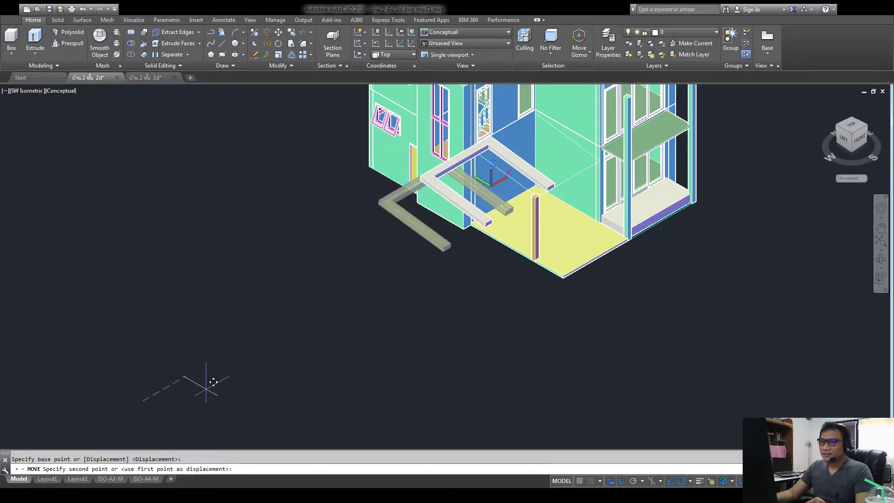
type("5")
key("Return")
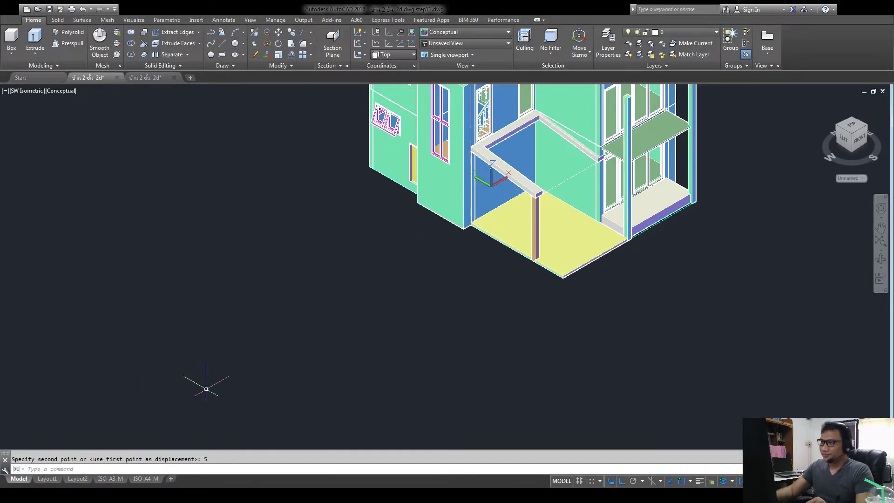
- Zoom in on the beam end beside the slab and start a press-pull
scroll(559, 187, "up", 6)
middle_click_drag(593, 225, 522, 252)
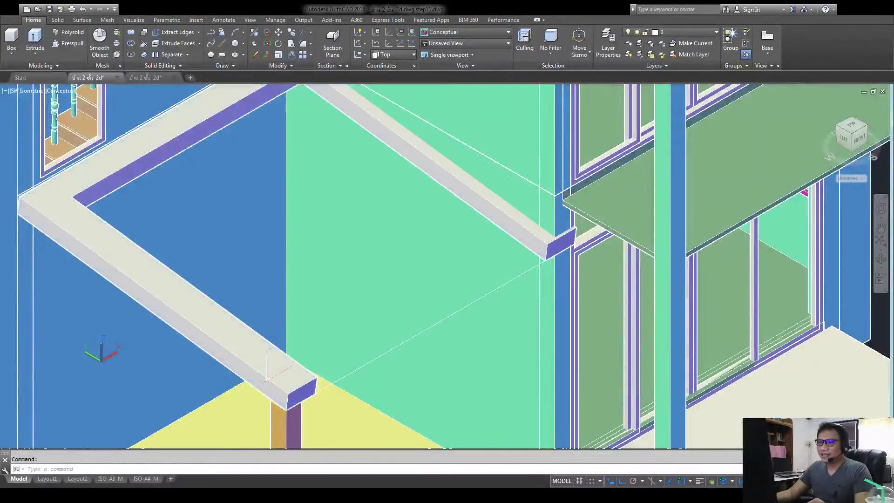
scroll(302, 395, "up", 4)
scroll(326, 377, "up", 1)
scroll(330, 375, "down", 1)
middle_click_drag(330, 375, 134, 402)
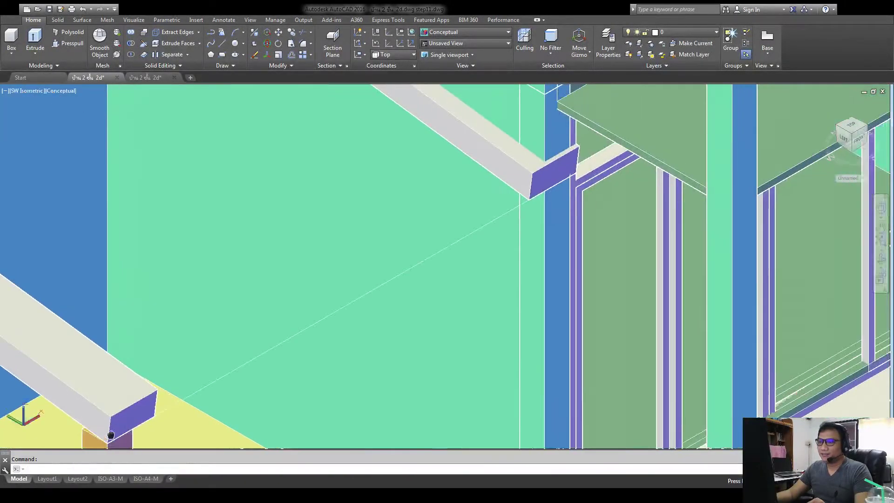
scroll(144, 407, "down", 4)
scroll(264, 289, "up", 2)
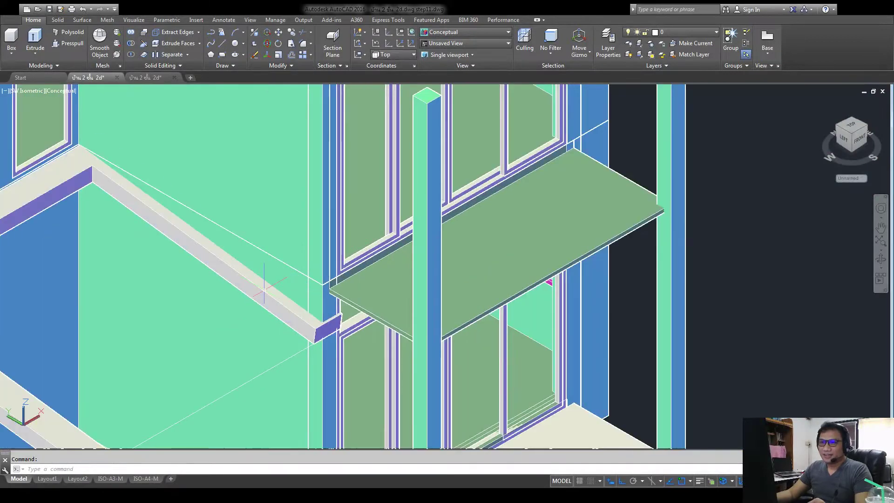
scroll(288, 307, "down", 3)
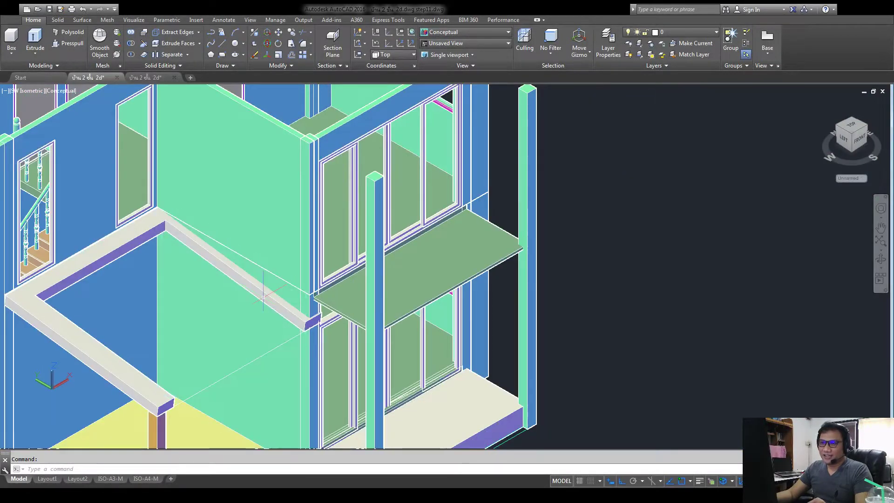
scroll(313, 318, "up", 4)
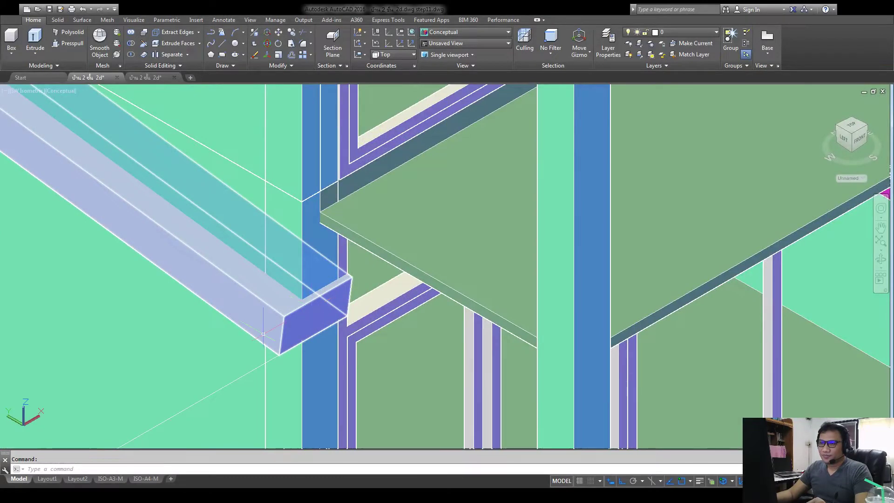
scroll(270, 325, "down", 4)
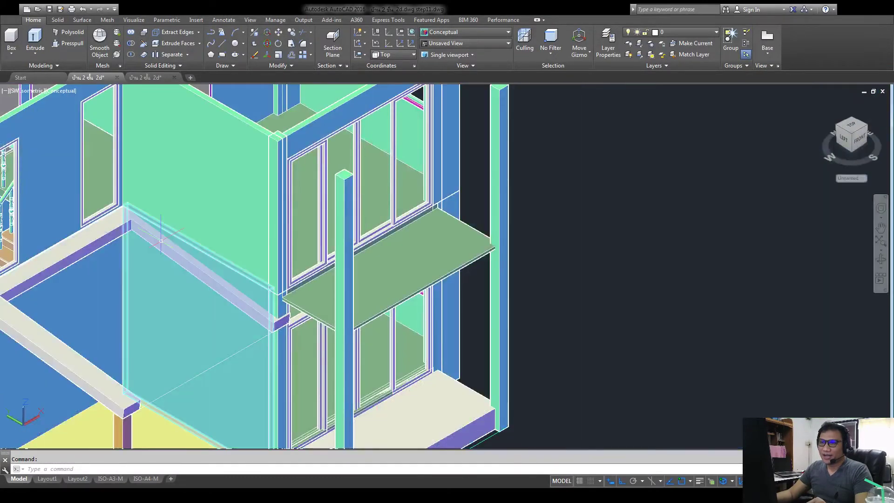
middle_click_drag(267, 250, 325, 232)
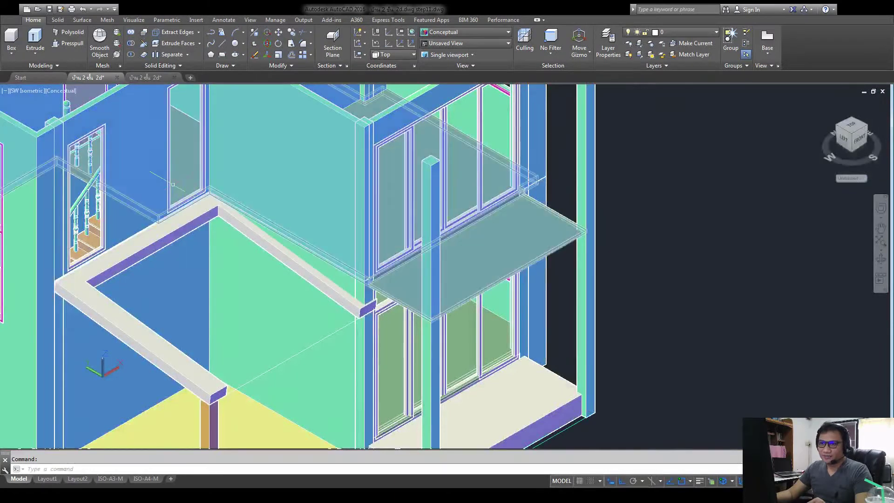
left_click(61, 44)
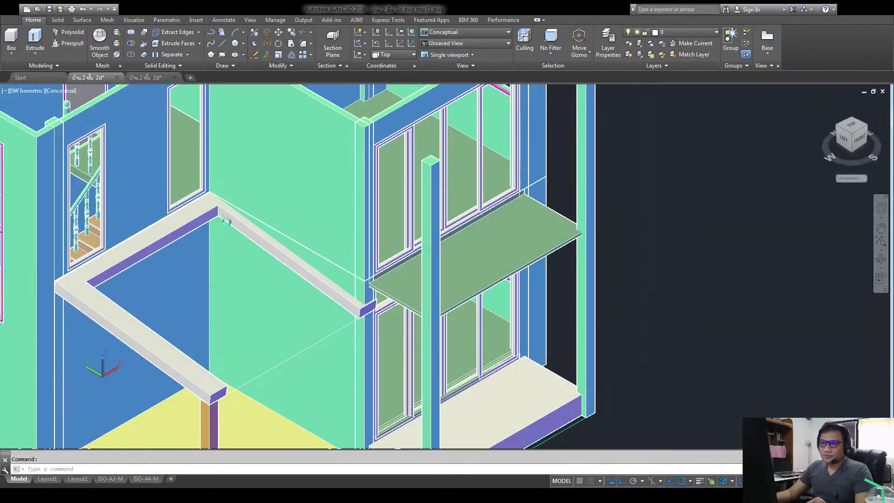
scroll(227, 222, "up", 5)
- Pull the L-shaped beam's end face out until it meets the balcony slab edge
middle_click_drag(463, 397, 336, 216)
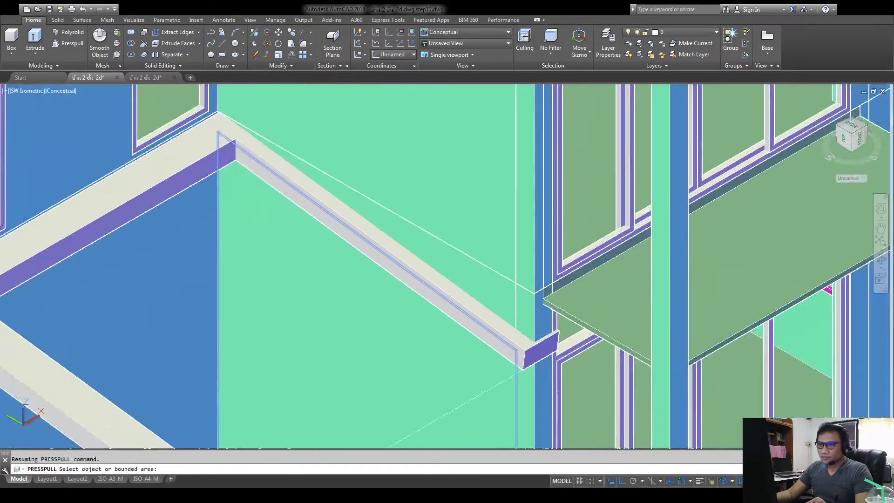
left_click(335, 216)
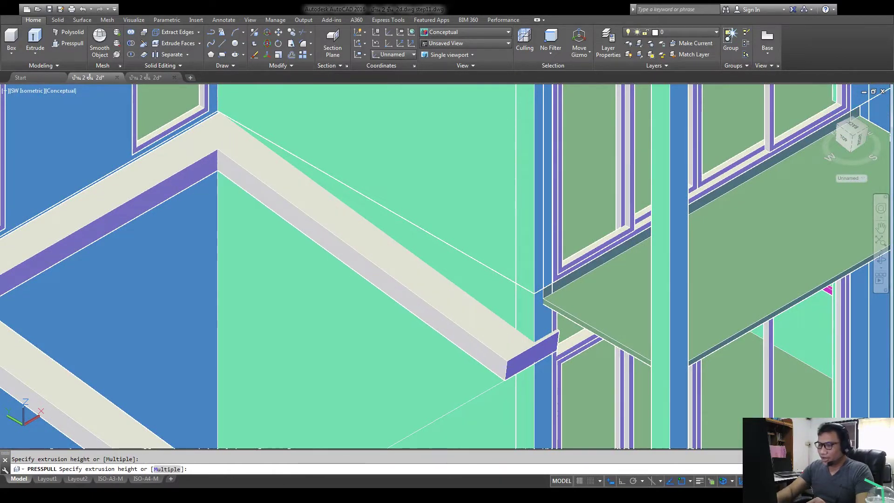
left_click(534, 342)
scroll(578, 422, "down", 3)
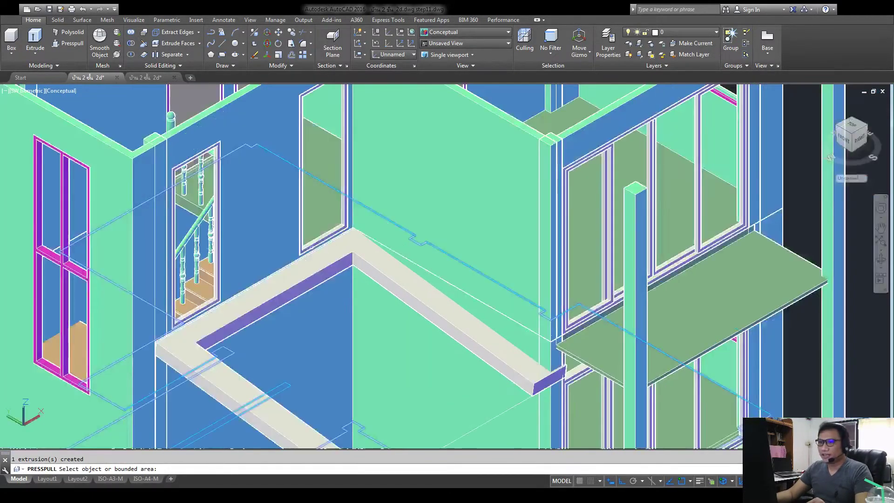
scroll(309, 226, "up", 2)
scroll(259, 181, "up", 1)
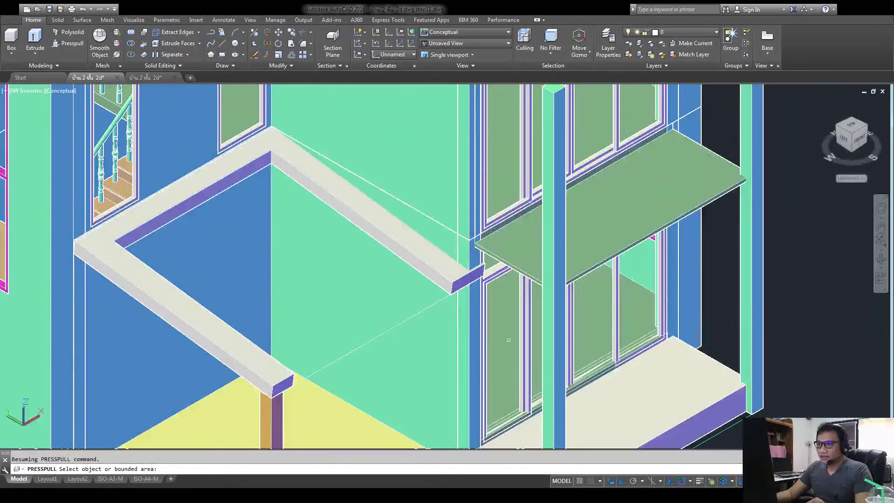
scroll(468, 266, "up", 5)
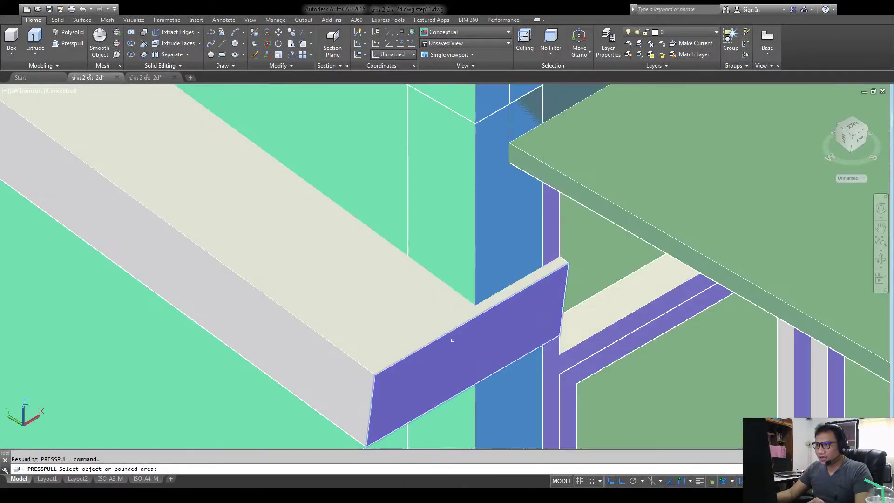
scroll(467, 298, "down", 4)
scroll(468, 298, "down", 4)
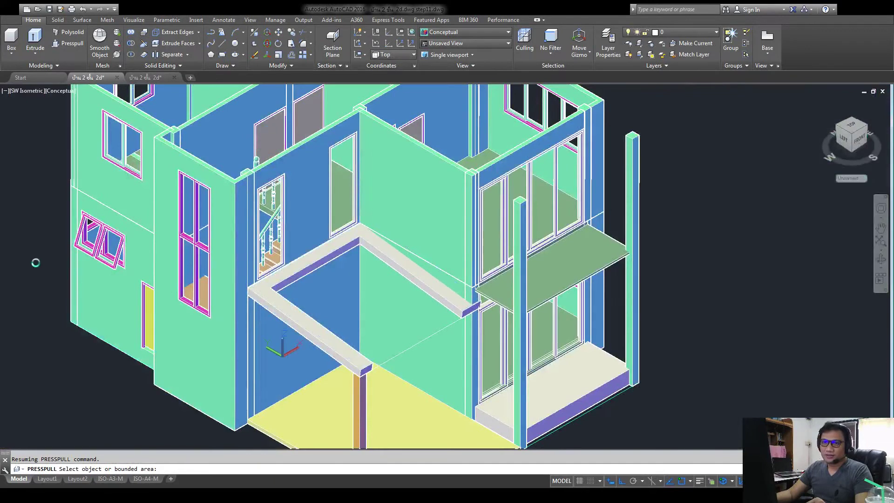
key("Escape")
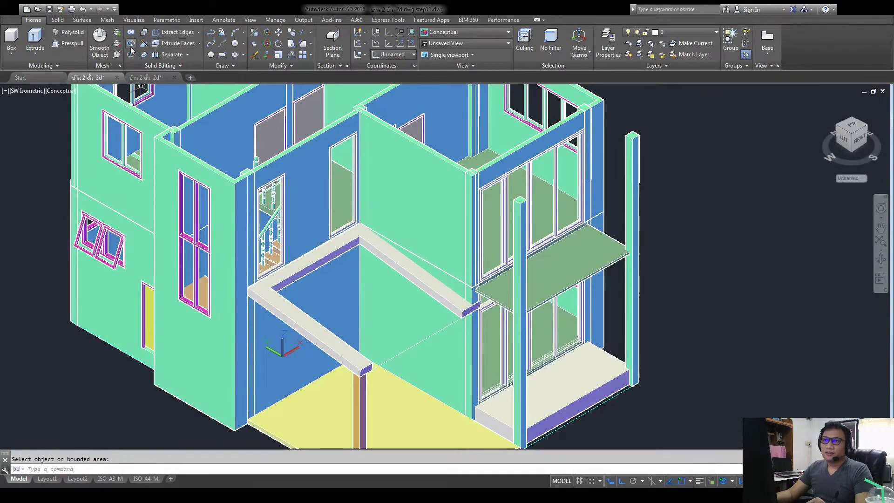
- Move the L-shaped beam to open space at lower left, then orbit toward a front view
left_click(278, 32)
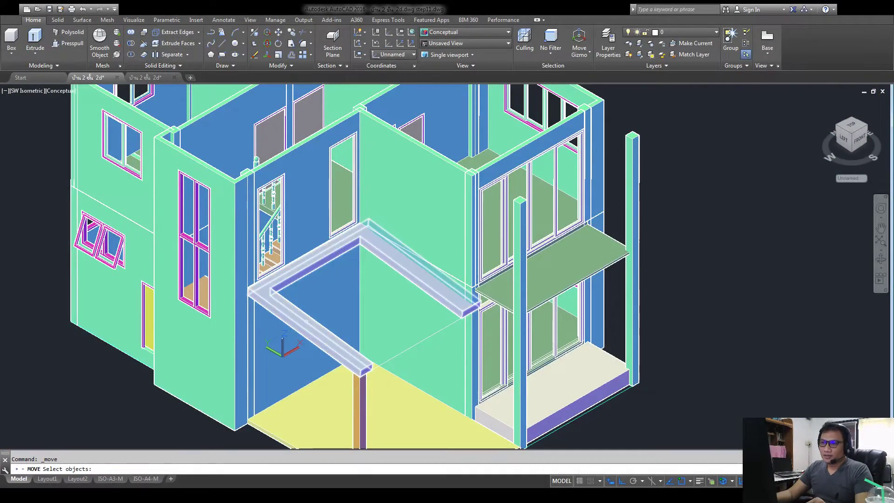
left_click(306, 321)
key("Return")
left_click(81, 372)
scroll(268, 292, "down", 2)
middle_click_drag(140, 326, 265, 293)
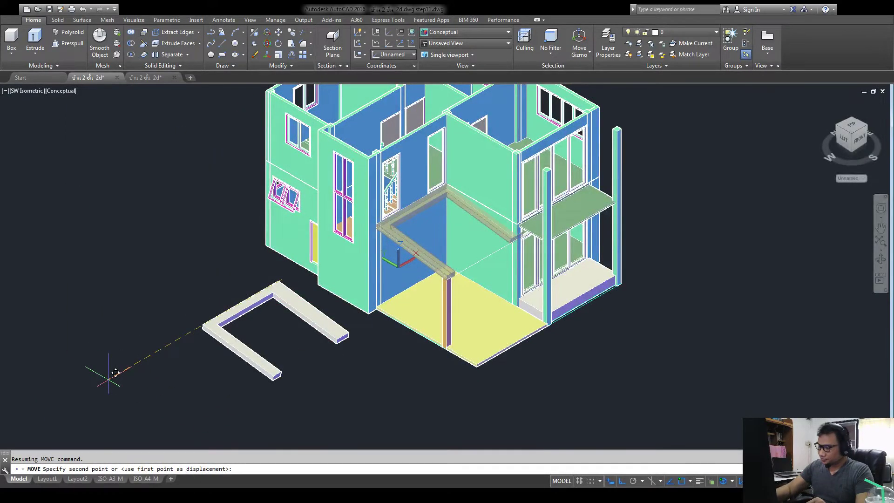
left_click(76, 399)
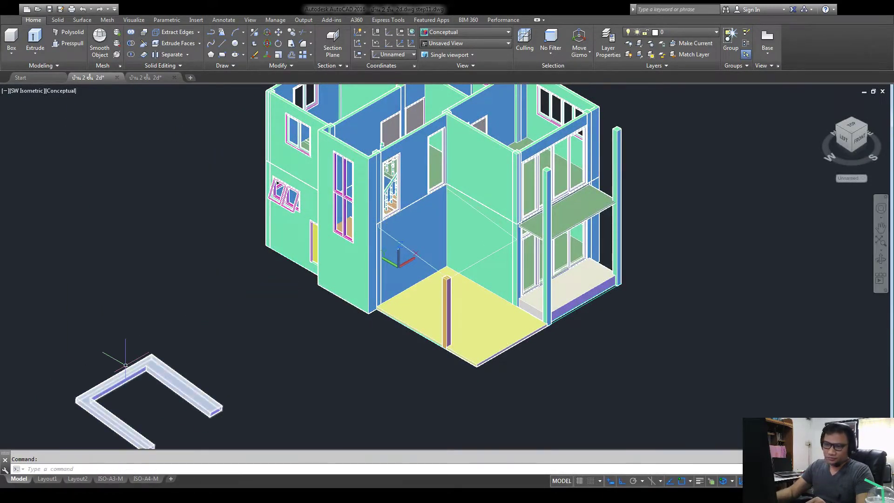
left_click(880, 261)
mouse_move(156, 393)
left_mouse_down()
mouse_move(566, 359)
mouse_move(400, 344)
left_mouse_up()
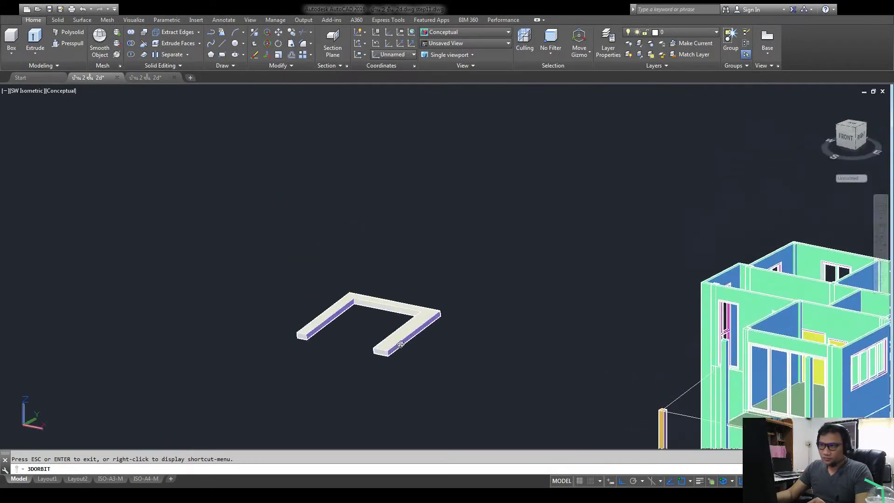
- Exit orbit, then start and cancel a press-pull on the U-beam's right leg
scroll(400, 345, "up", 3)
key("Escape")
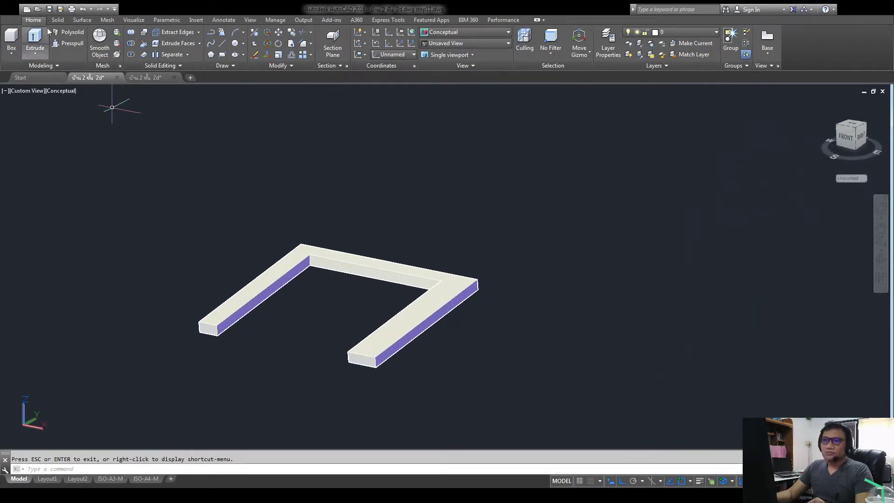
left_click(58, 42)
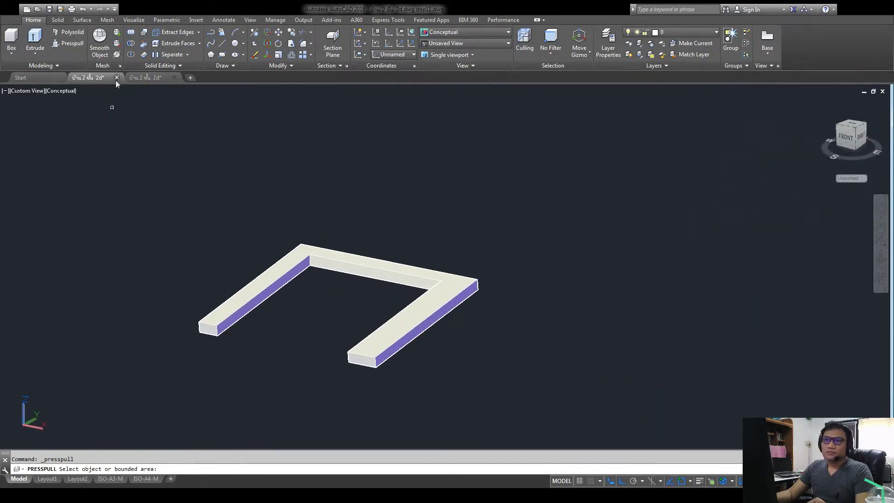
left_click(395, 347)
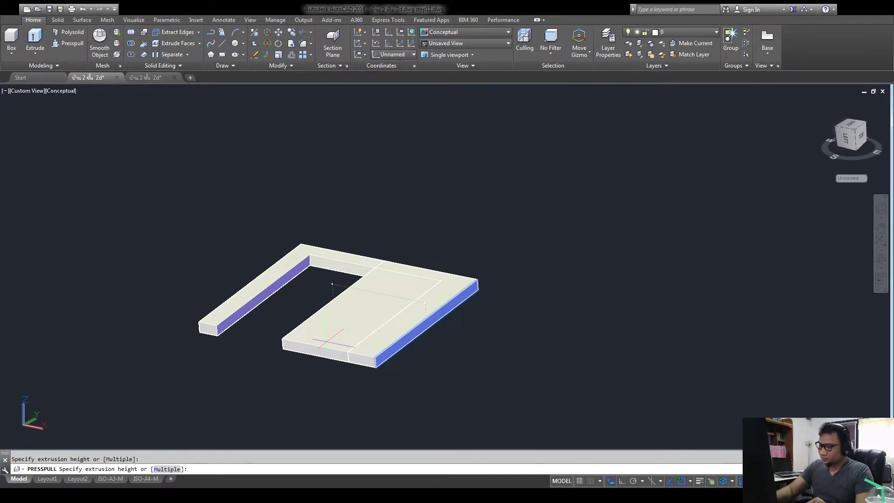
key("Escape")
key("Escape")
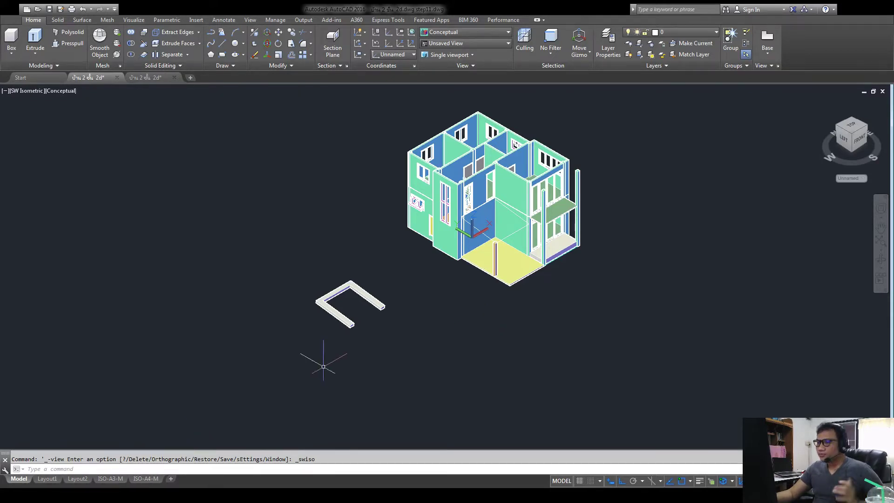
- Zoom in to inspect the U-shaped beam's two open ends
scroll(355, 297, "up", 7)
scroll(365, 233, "down", 2)
scroll(364, 231, "up", 2)
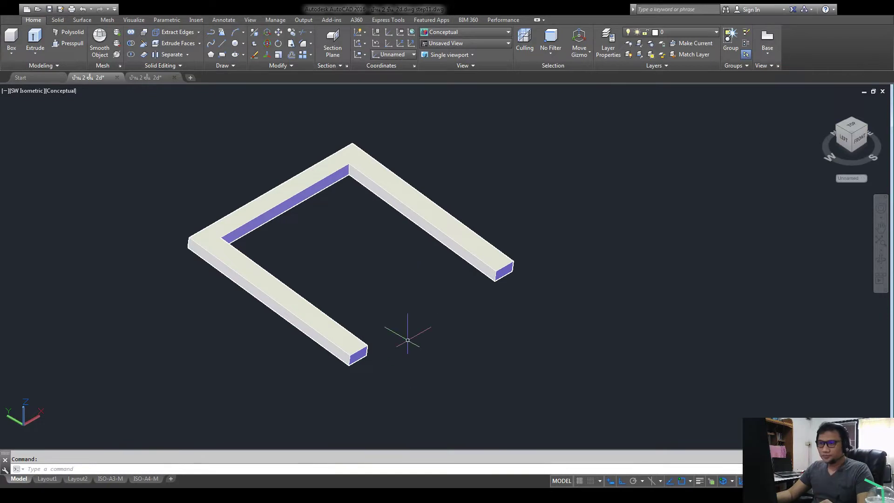
scroll(383, 369, "up", 3)
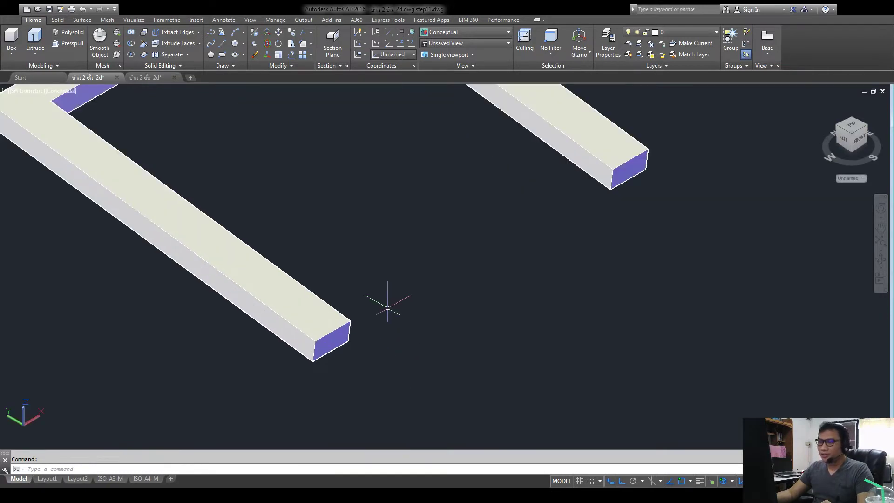
scroll(378, 293, "down", 5)
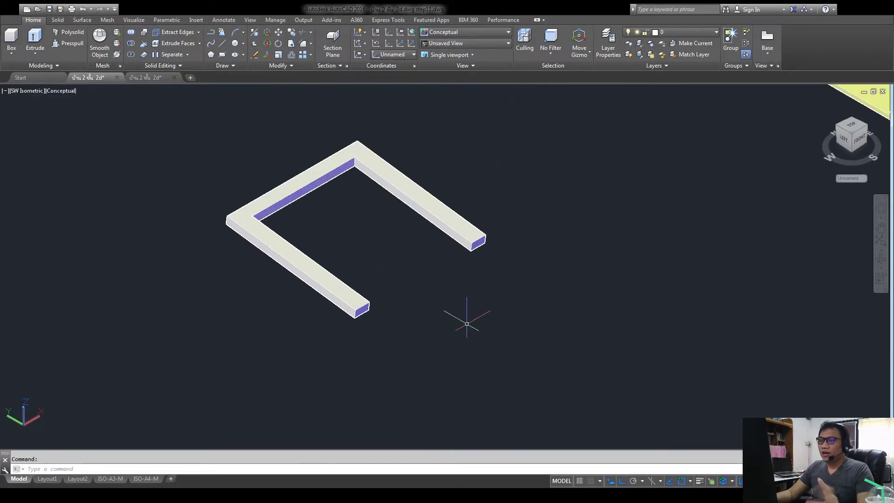
scroll(435, 288, "down", 2)
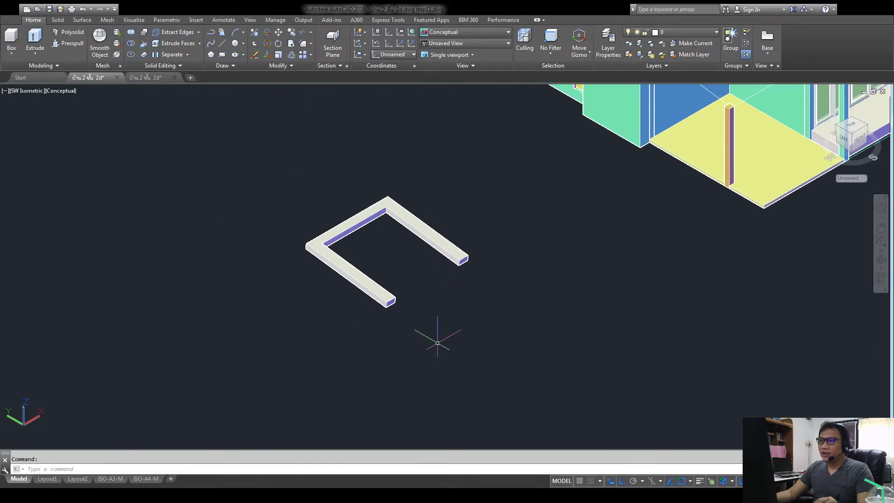
scroll(434, 296, "up", 6)
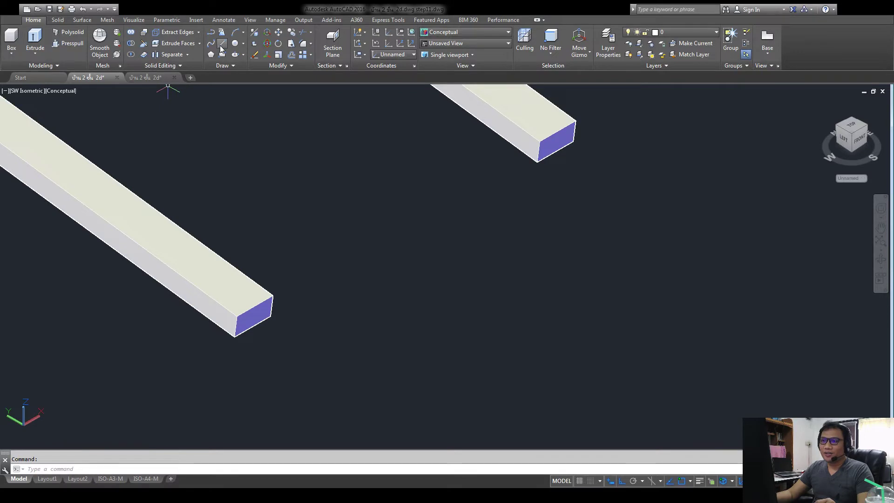
- Show the model in Top view with the 2D Wireframe visual style
left_click(217, 21)
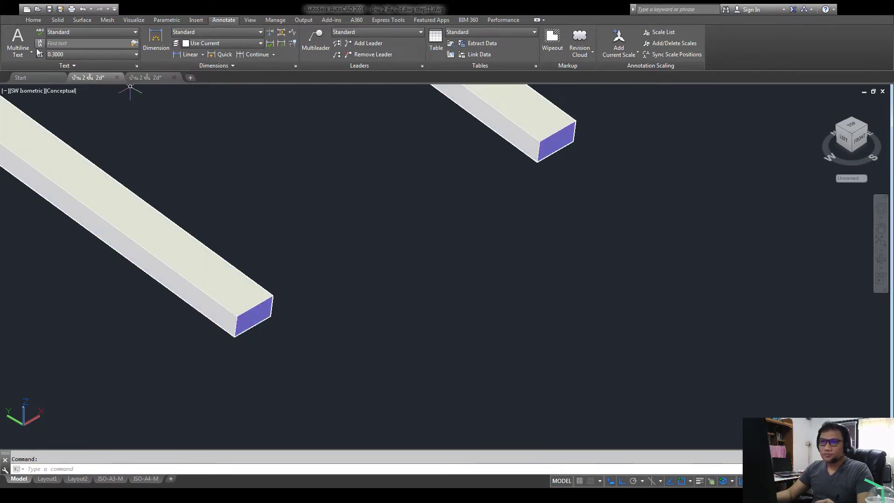
left_click(21, 91)
left_click(48, 117)
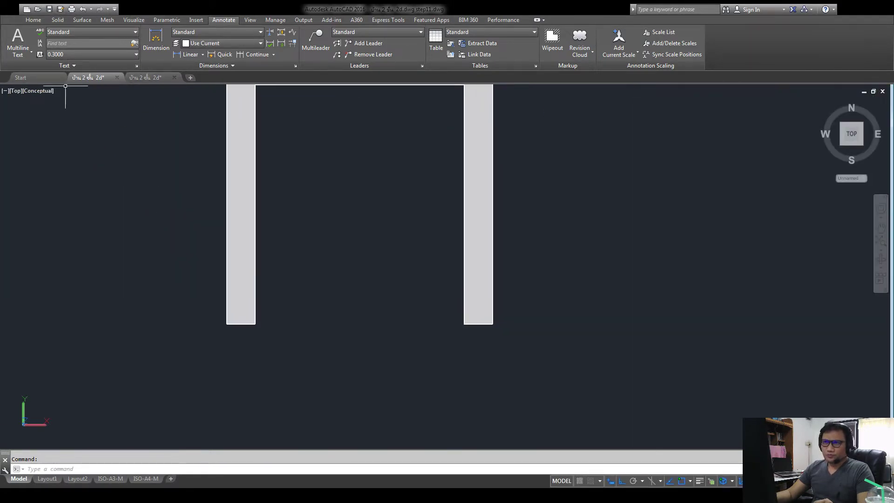
left_click(42, 92)
left_click(66, 99)
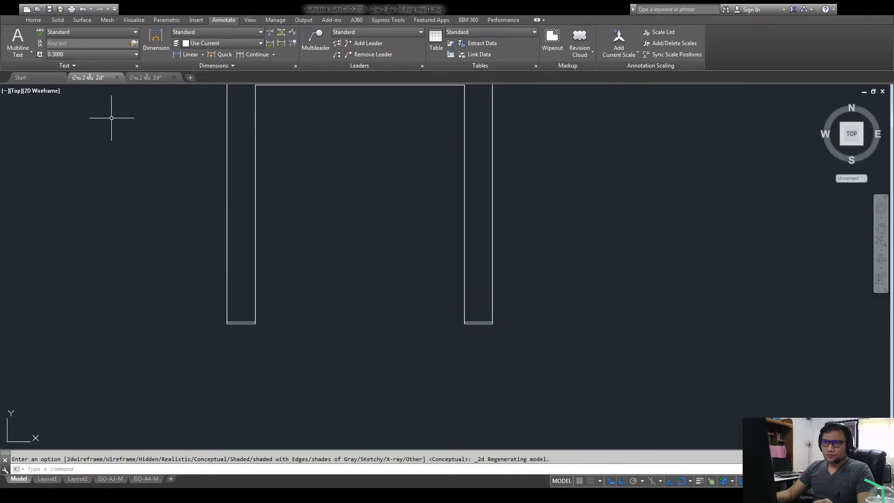
- Measure the 3.18 gap between the beam's leg ends with a Linear dimension, then cancel
left_click(182, 56)
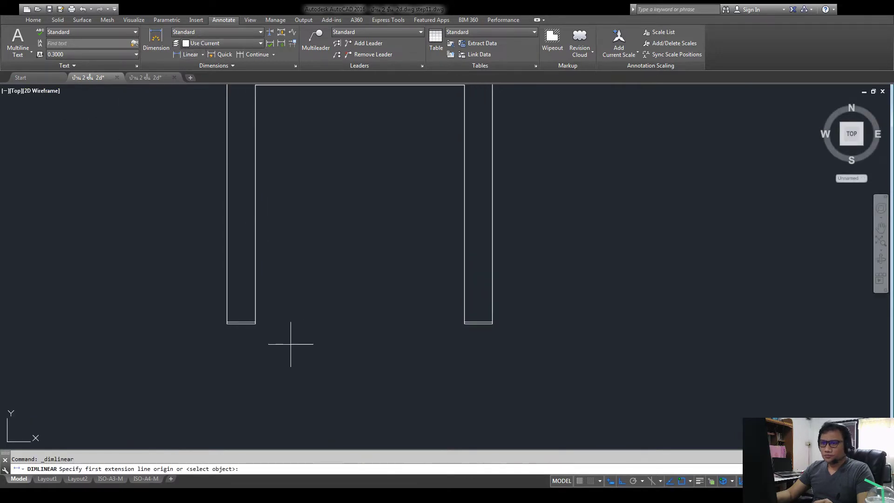
left_click(241, 324)
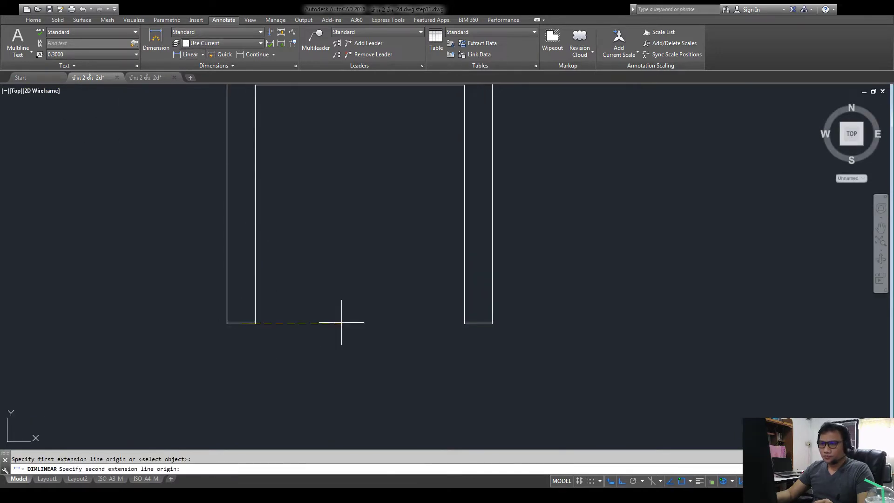
left_click(478, 324)
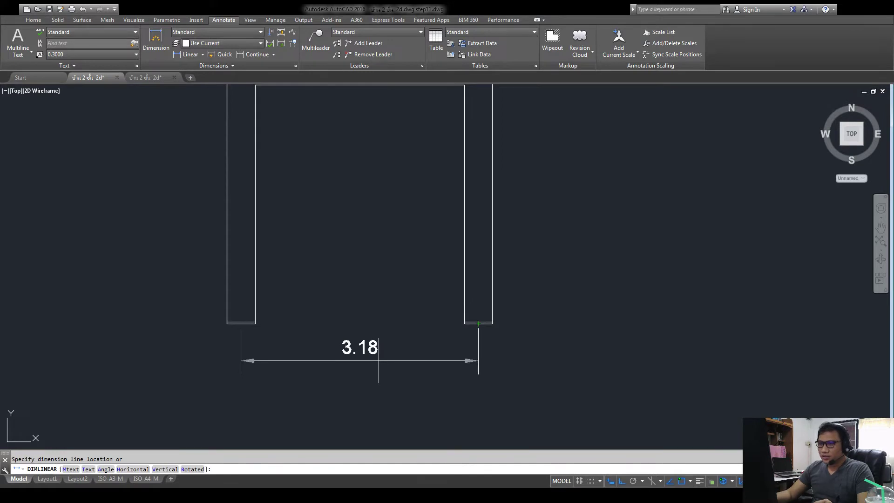
key("Escape")
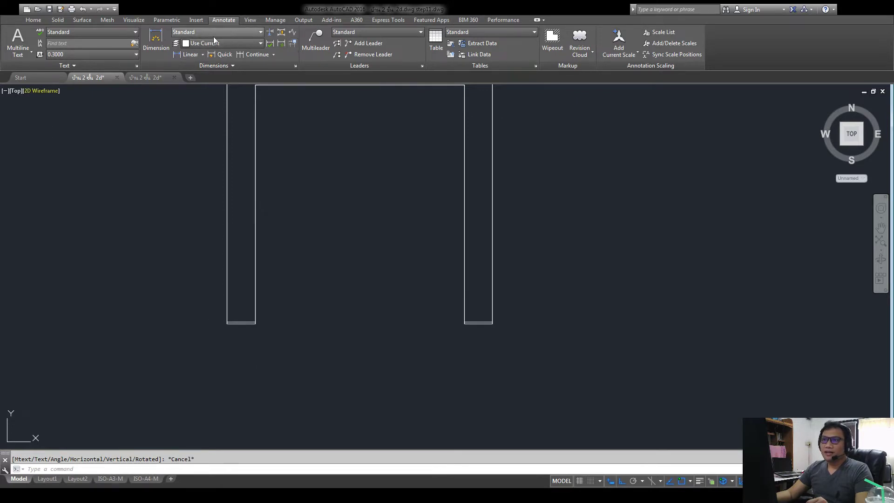
- Draw a line across the open end of the U-shaped beam outline
left_click(30, 21)
middle_click_drag(311, 255, 307, 311)
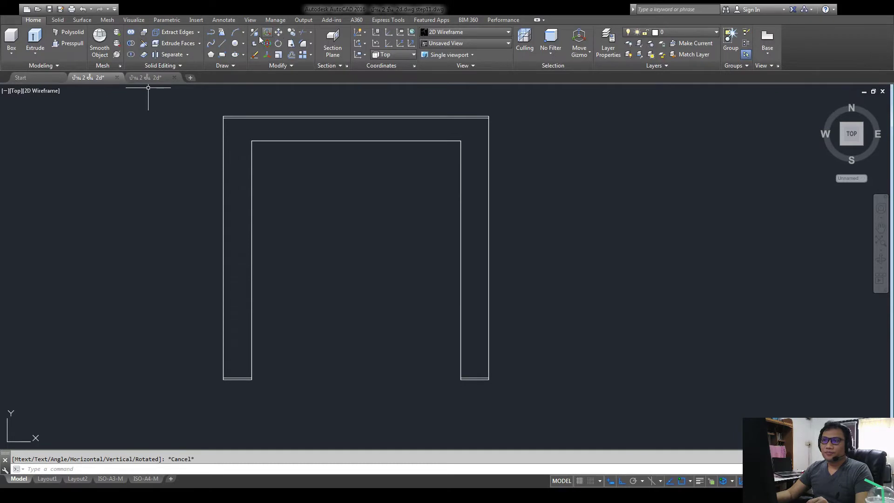
left_click(221, 47)
scroll(233, 325, "up", 5)
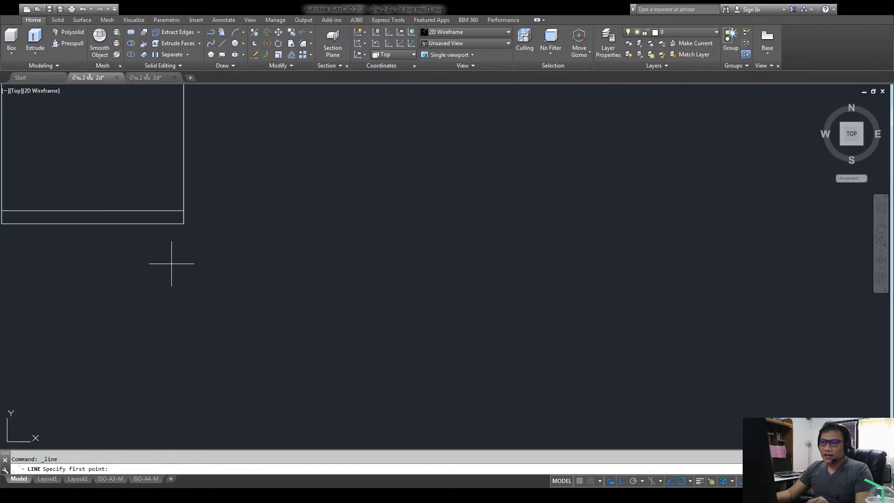
left_click(92, 223)
scroll(590, 240, "down", 3)
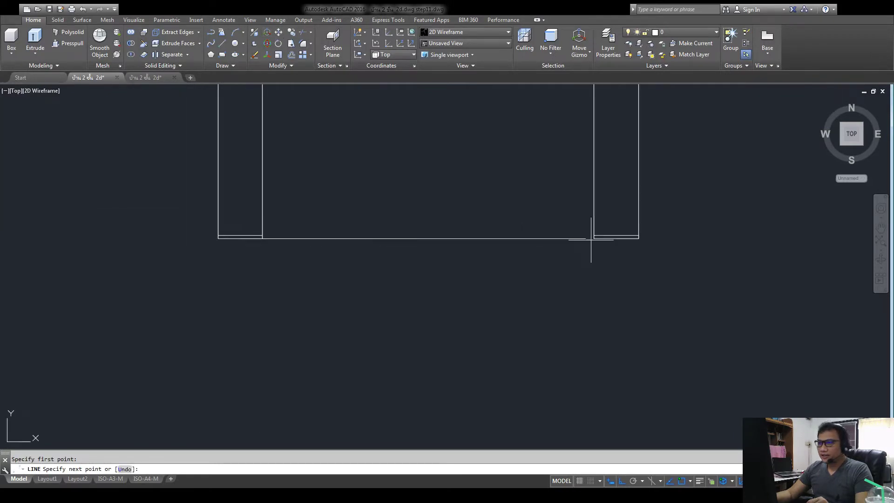
left_click(616, 239)
key("Return")
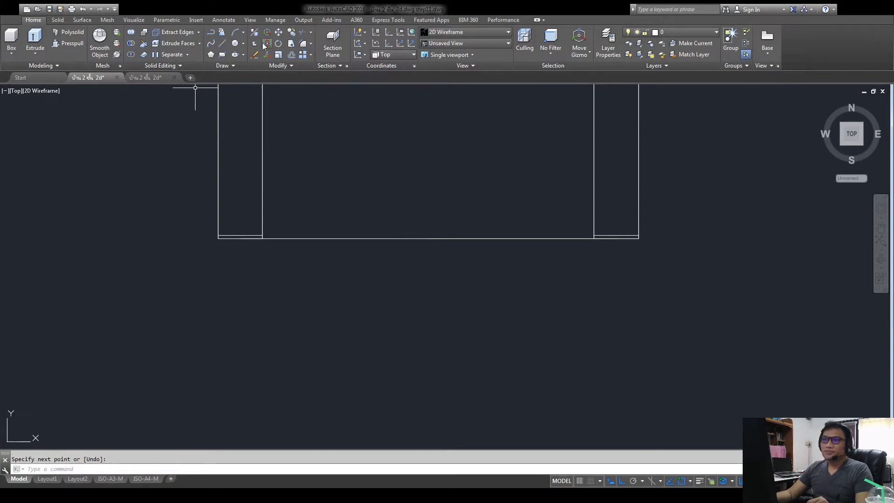
- Move the new line 1 unit down, clear of the outline
left_click(278, 33)
left_click_drag(486, 191, 359, 343)
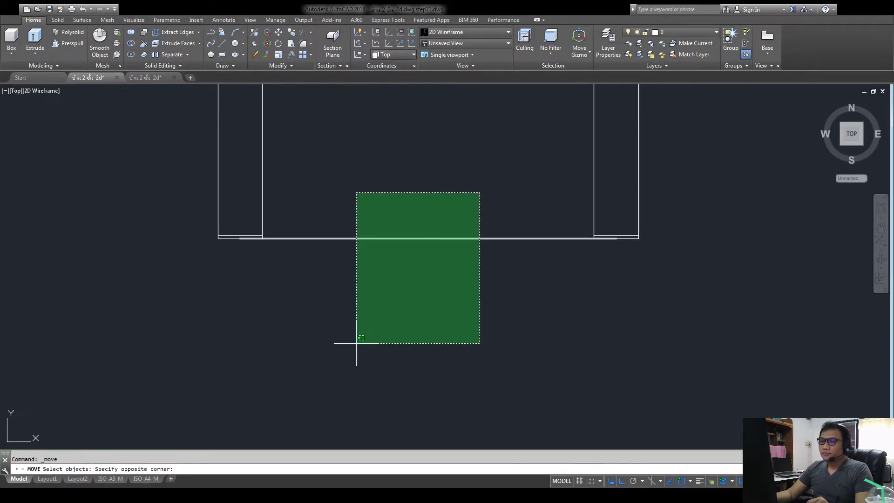
key("Return")
left_click(416, 326)
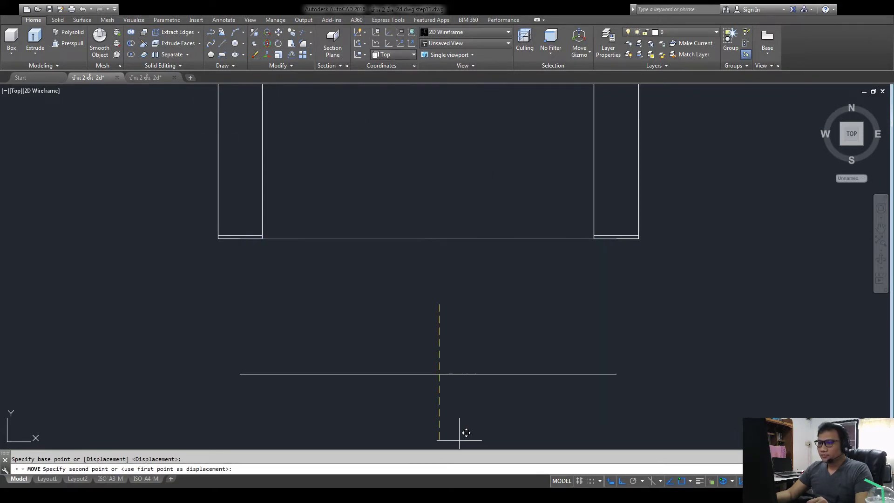
scroll(491, 302, "down", 4)
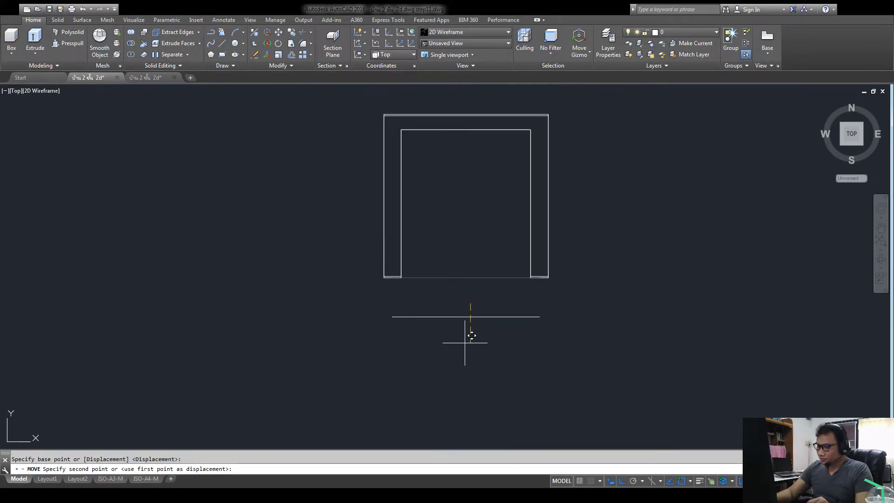
type("1")
key("Return")
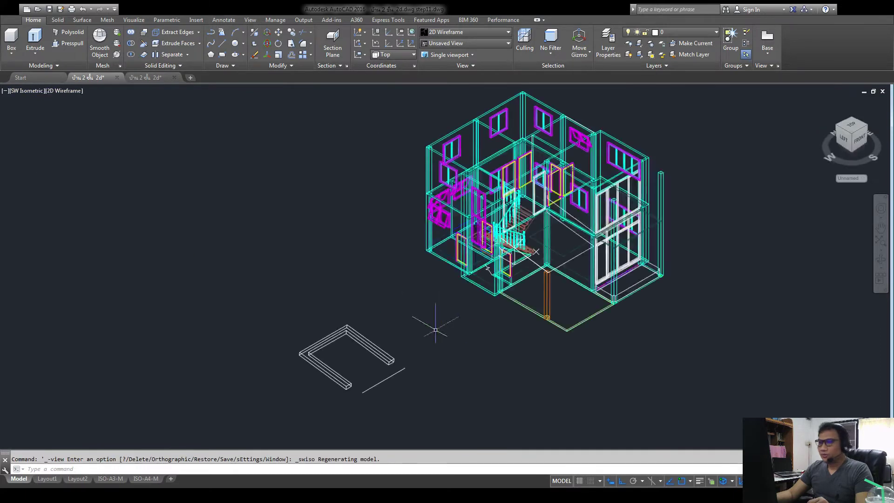
- Copy the long diagonal line 0.05 units away
scroll(429, 320, "up", 5)
scroll(235, 319, "down", 2)
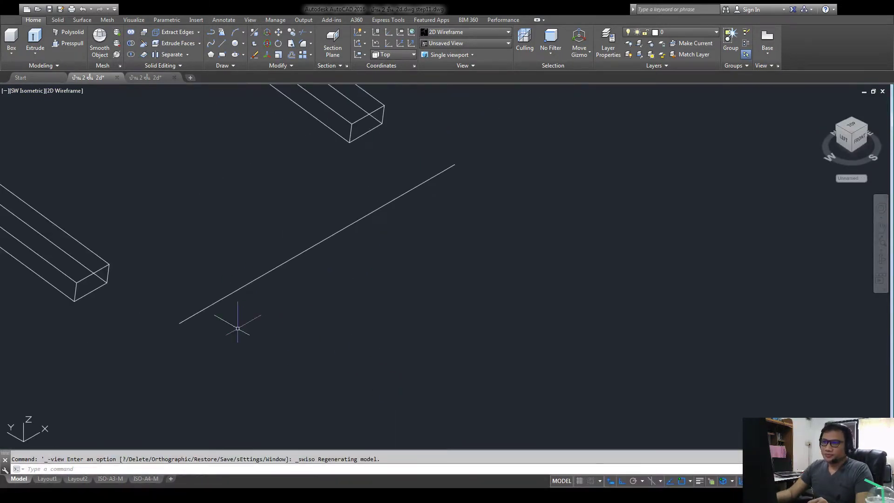
scroll(202, 313, "up", 3)
scroll(197, 289, "down", 1)
scroll(249, 339, "down", 1)
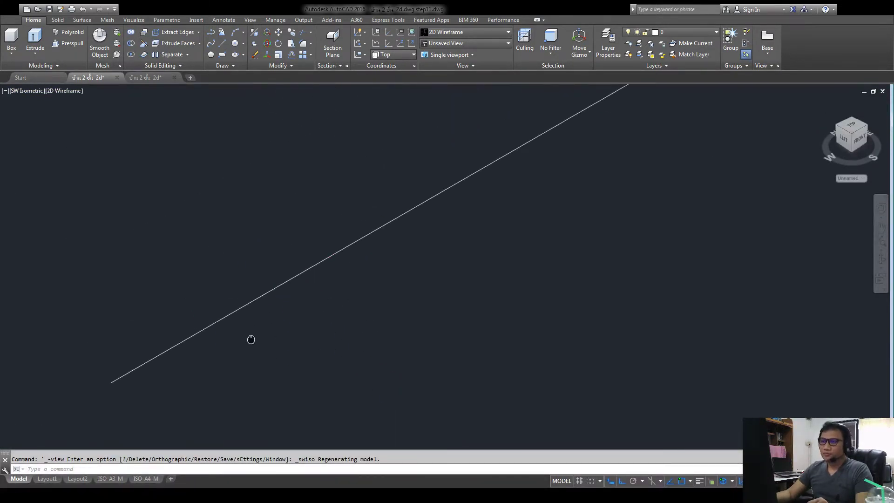
scroll(225, 303, "down", 2)
scroll(378, 285, "up", 2)
scroll(377, 288, "down", 4)
scroll(377, 290, "up", 2)
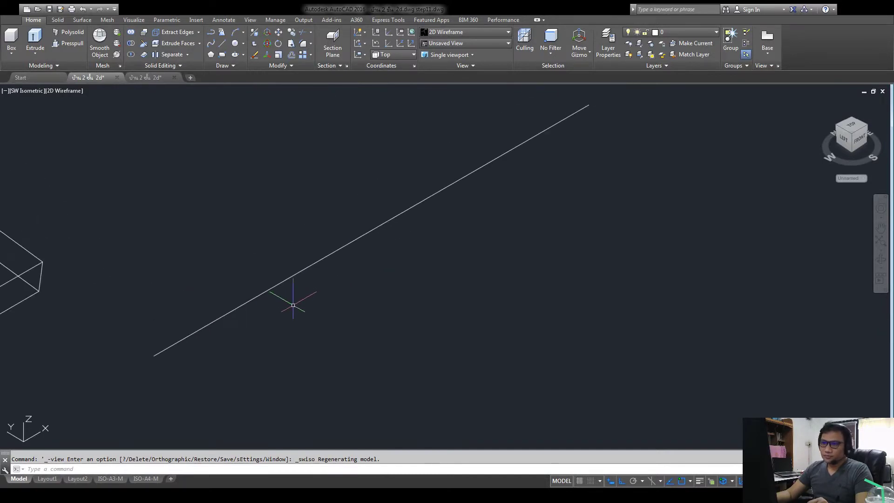
scroll(293, 304, "down", 2)
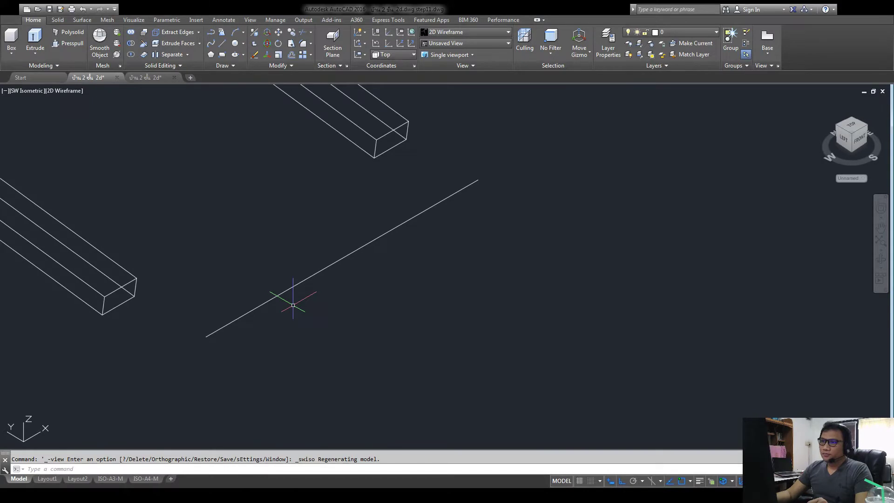
left_click(292, 34)
left_click(326, 267)
key("Return")
left_click(565, 126)
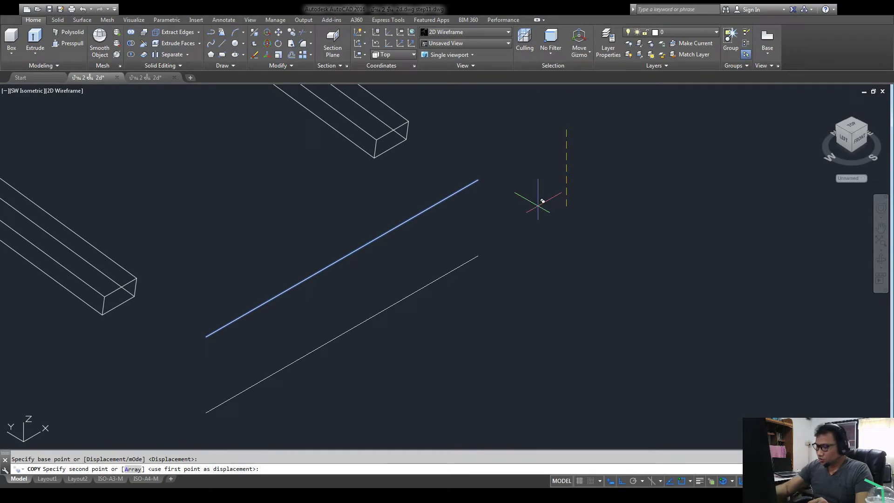
type(".05")
key("Return")
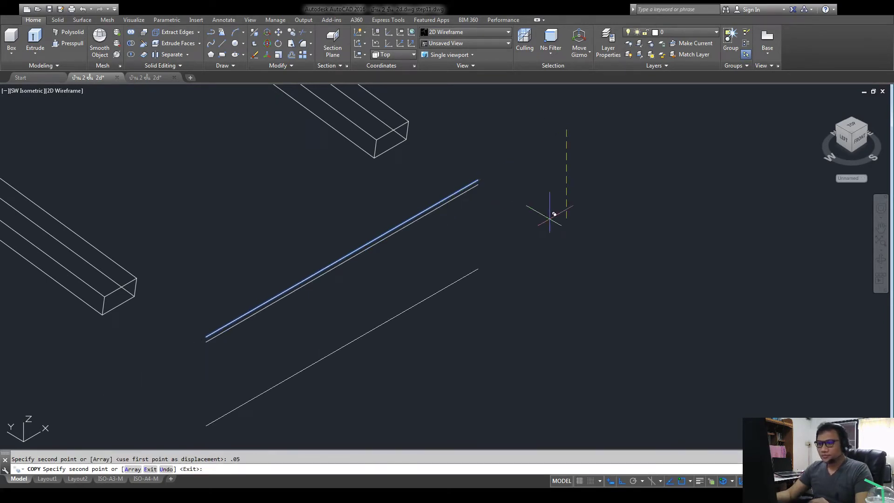
key("Escape")
- Delete the unwanted 0.05 copy of the diagonal line
scroll(347, 280, "up", 5)
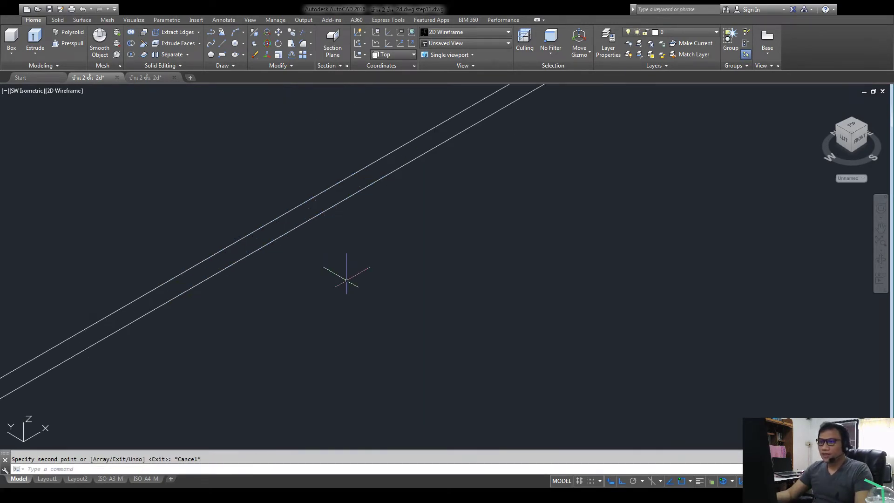
left_click(314, 217)
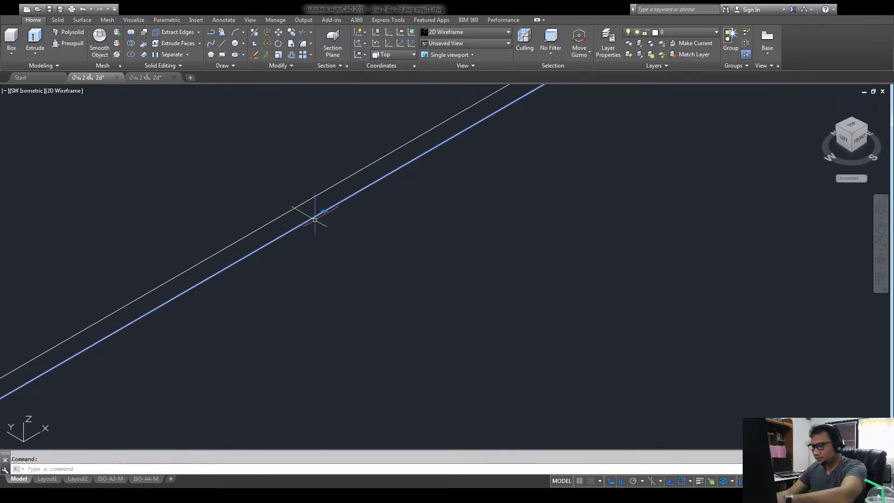
key("Delete")
scroll(354, 219, "down", 5)
- Copy the diagonal line 0.075 units away as the stringer's second edge
left_click(291, 32)
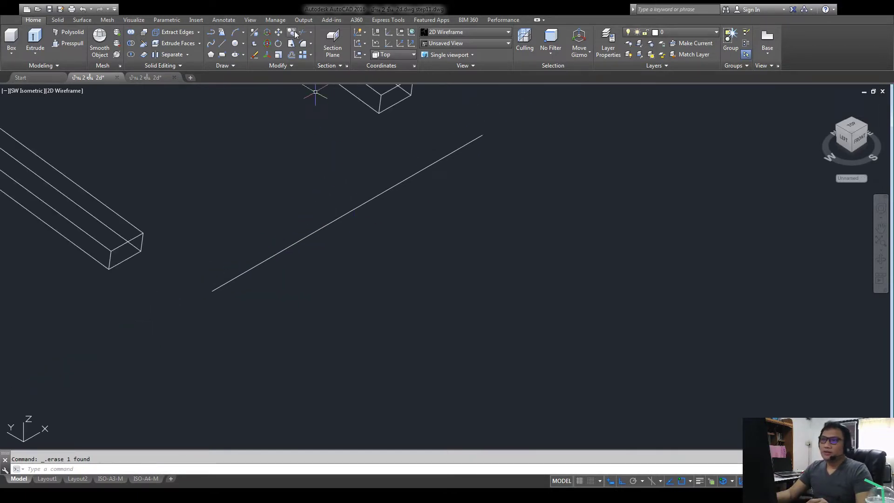
left_click(383, 199)
left_click(355, 238)
key("Return")
left_click(573, 124)
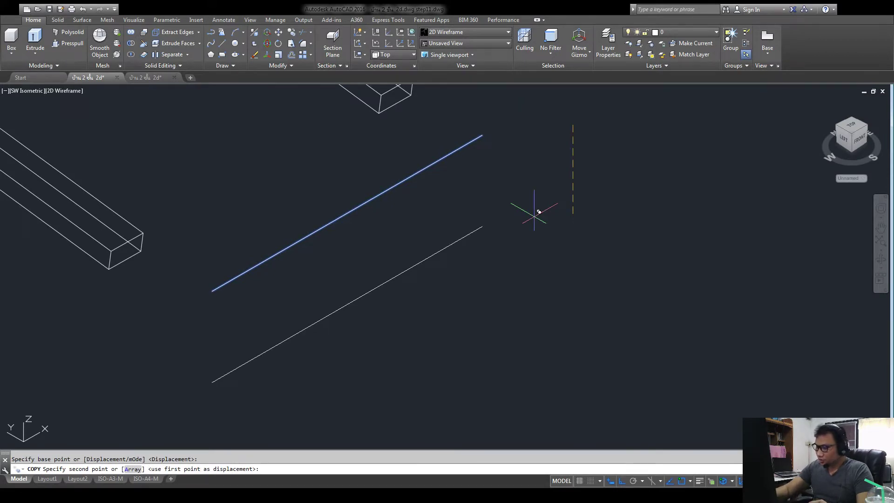
type(".075")
key("Return")
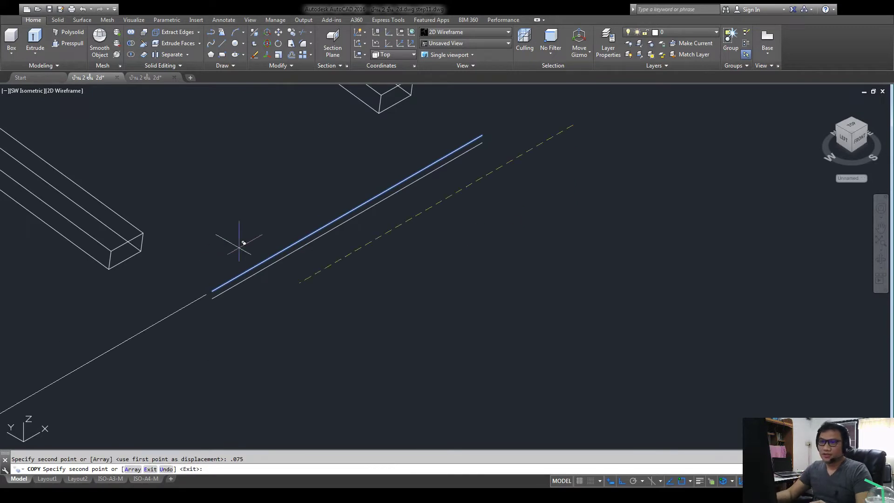
key("Return")
scroll(225, 293, "up", 5)
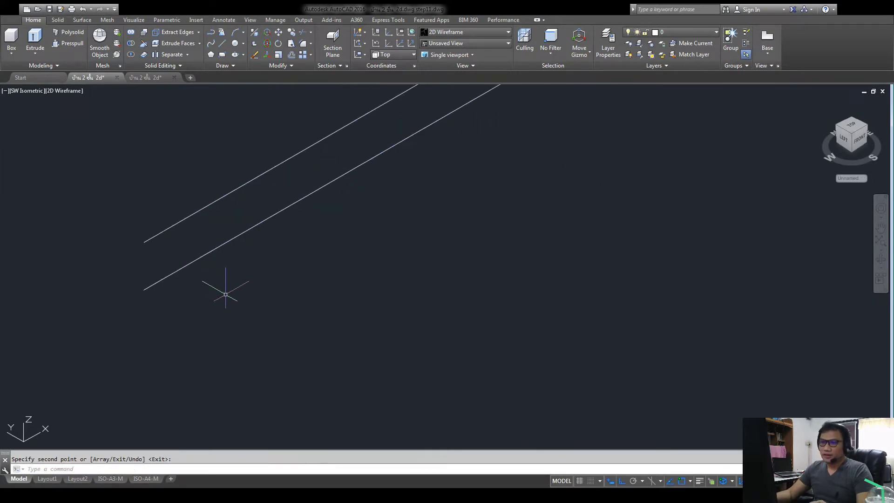
scroll(184, 248, "up", 2)
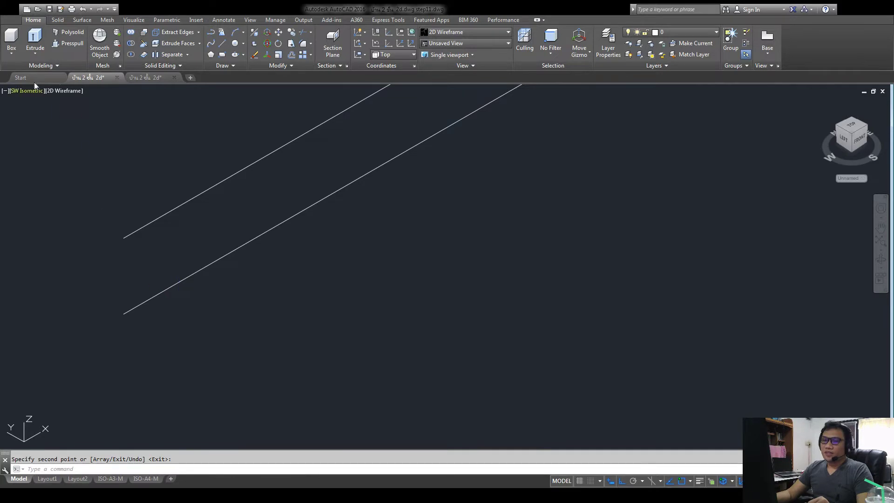
- Draw a vertical edge joining the lower ends of the two stringer lines
left_click(223, 44)
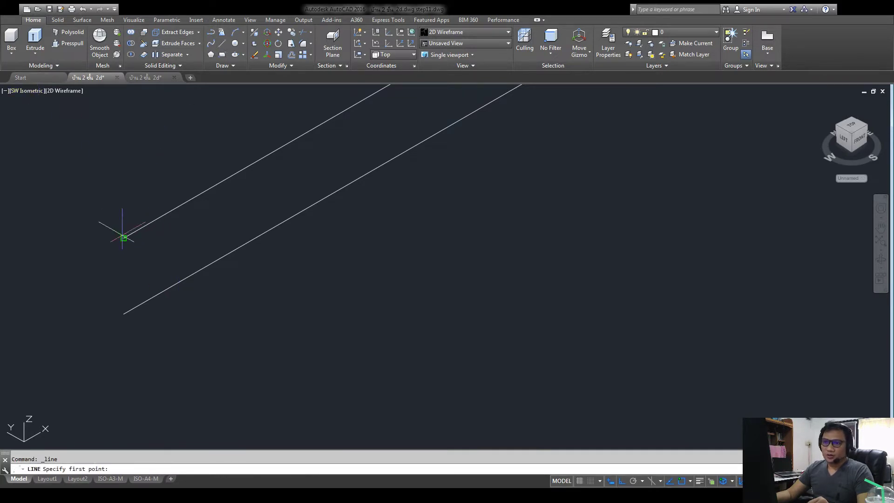
left_click(123, 238)
left_click(123, 314)
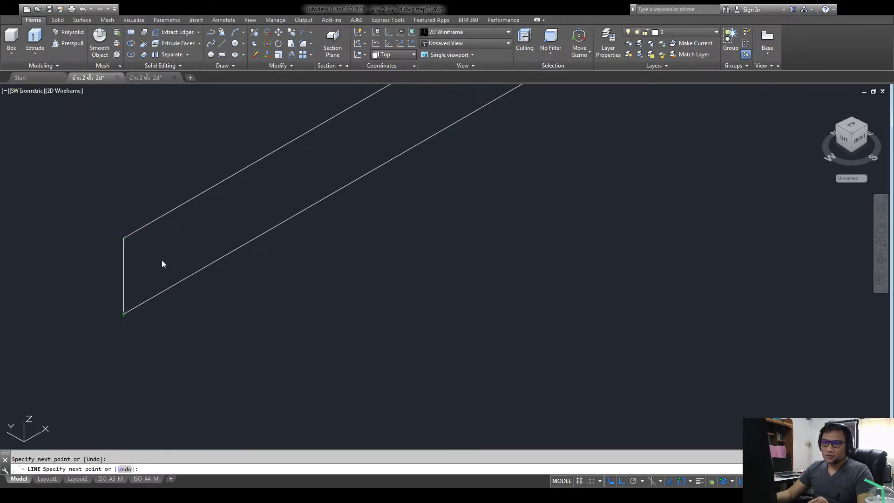
key("Return")
scroll(154, 268, "down", 4)
scroll(163, 284, "down", 2)
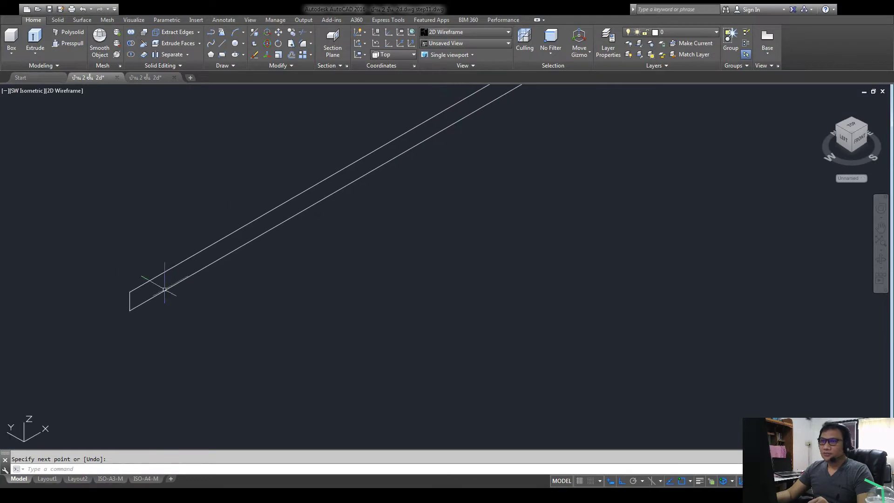
- Copy the end edge 100 units along the stringer as the first tread divider
left_click(291, 43)
scroll(120, 305, "up", 4)
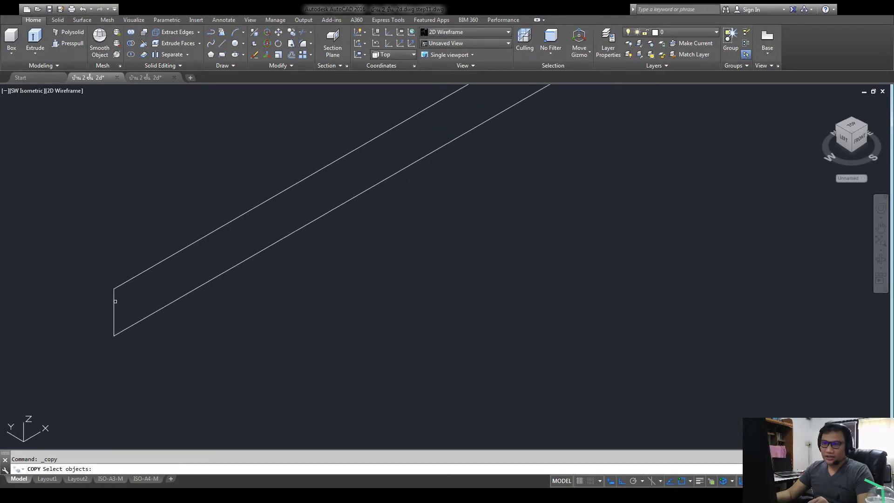
left_click(115, 301)
key("Return")
left_click(140, 356)
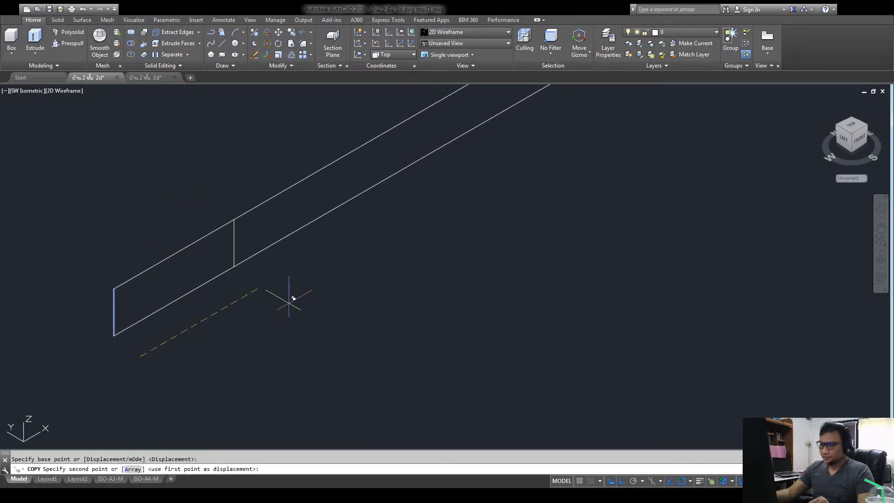
type("100")
key("Return")
key("Return")
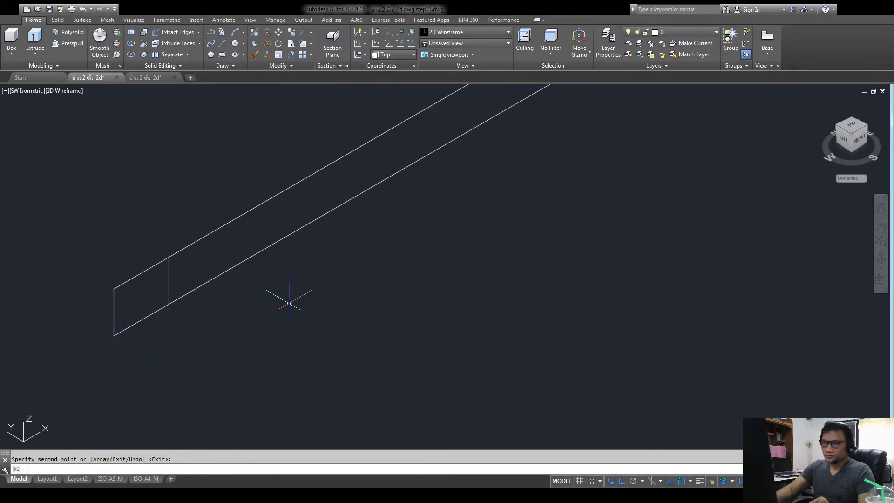
scroll(151, 315, "up", 3)
scroll(190, 285, "down", 1)
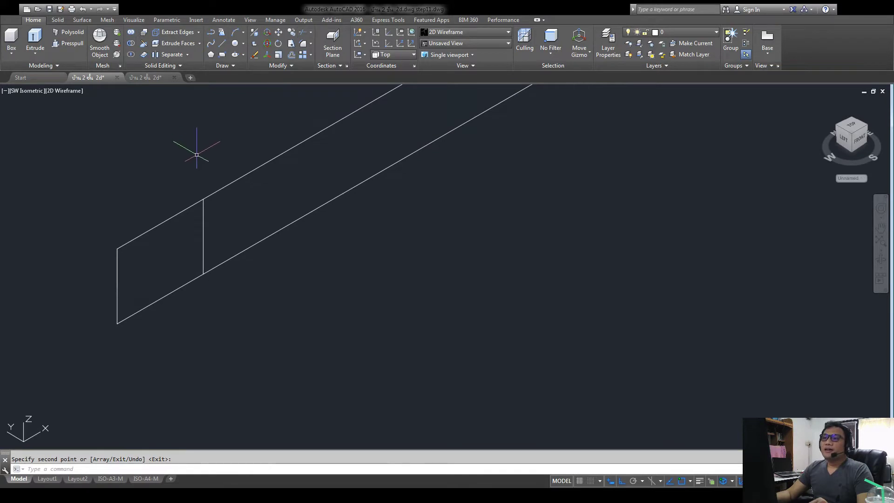
scroll(195, 149, "down", 2)
scroll(204, 289, "down", 1)
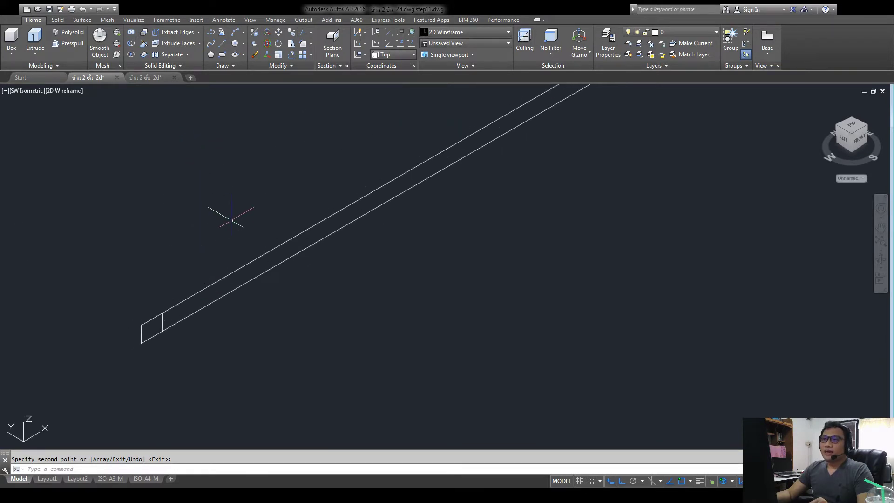
middle_click_drag(232, 216, 261, 183)
- Select the divider and left end line for copying, then cancel the attempt
left_click(292, 32)
scroll(161, 296, "up", 4)
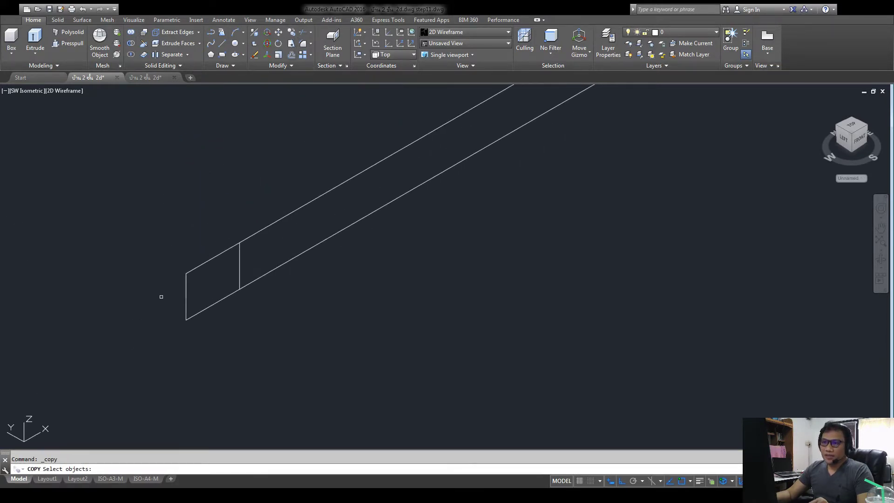
scroll(161, 296, "up", 4)
left_click(377, 185)
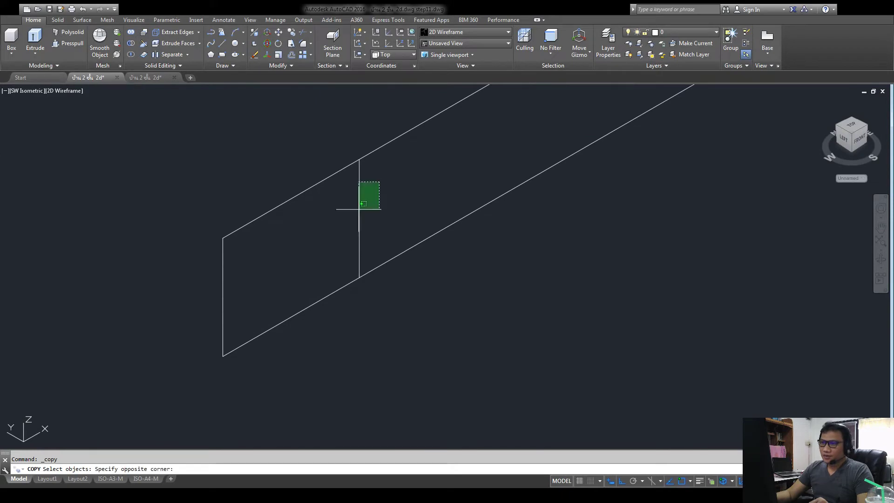
left_click(342, 234)
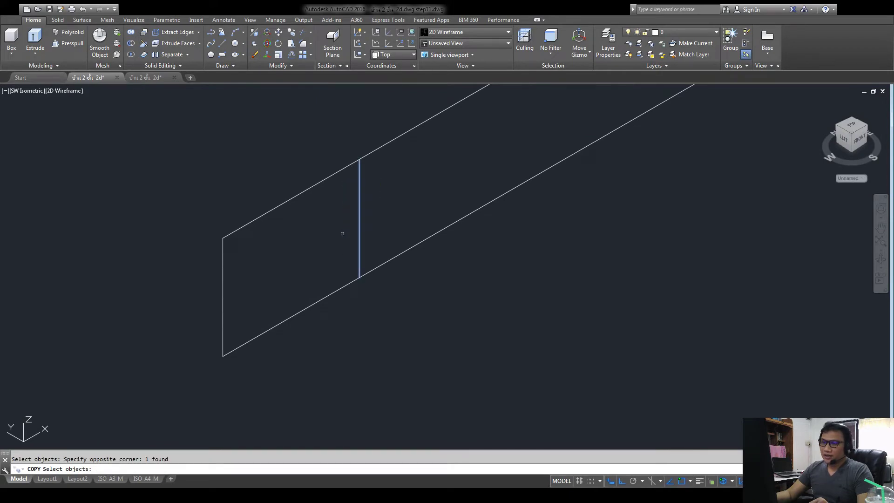
left_click(247, 266)
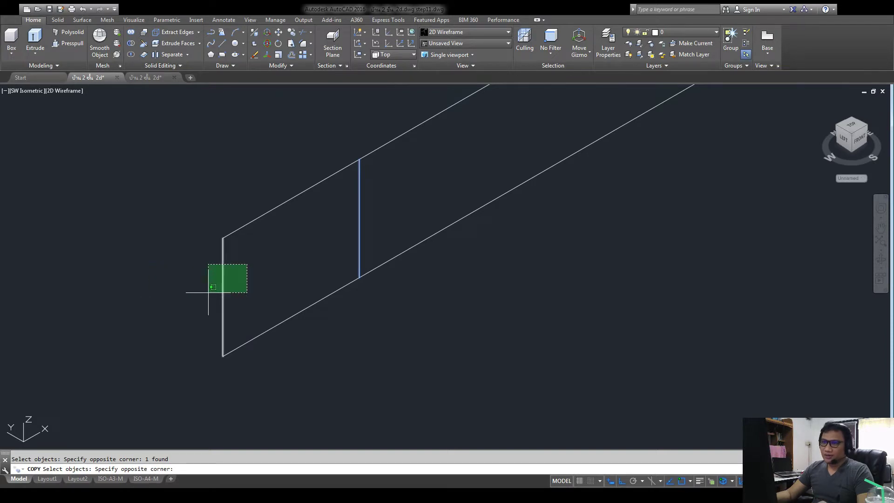
left_click(208, 293)
key("Return")
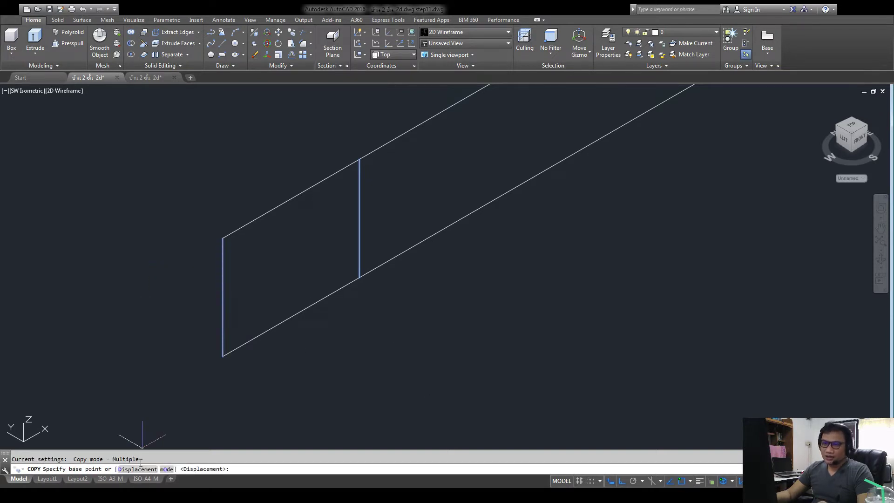
left_click(166, 469)
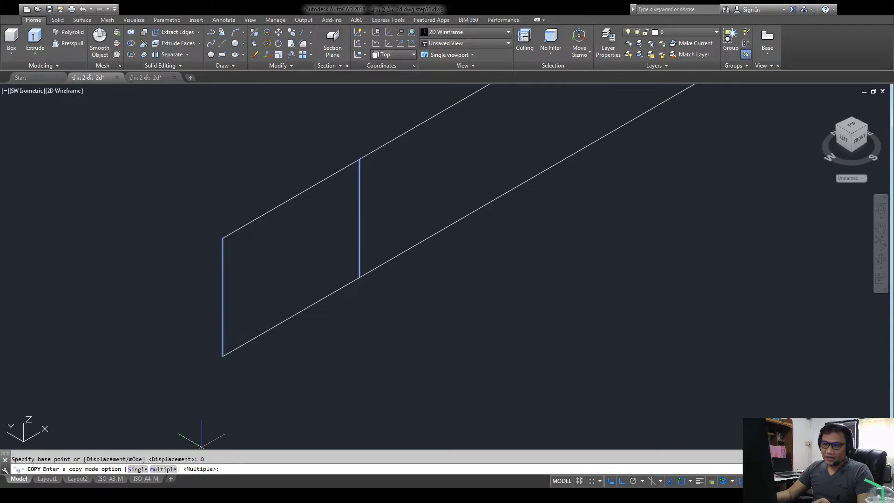
key("Escape")
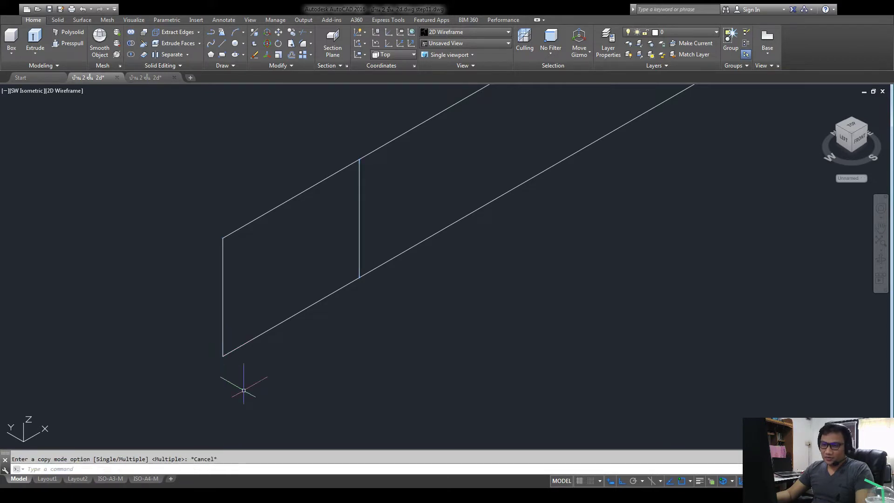
- Copy the middle divider and left end line, based at the lower-left endpoint
left_click(294, 33)
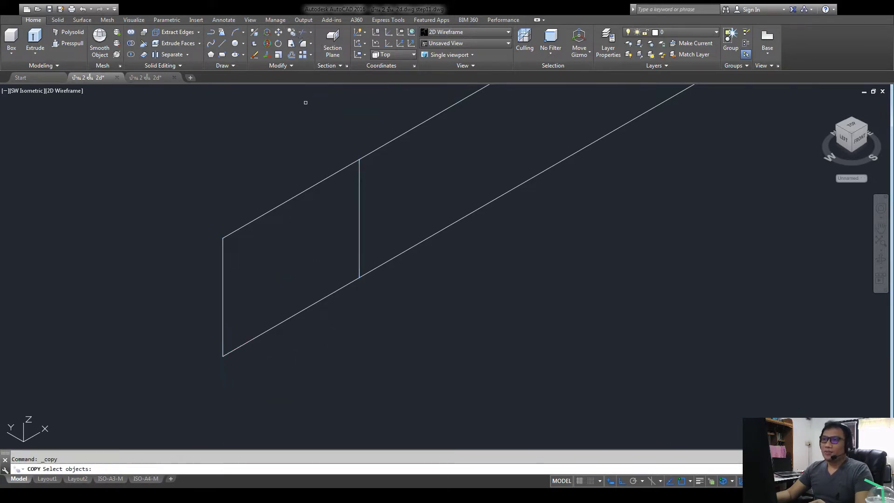
left_click(374, 186)
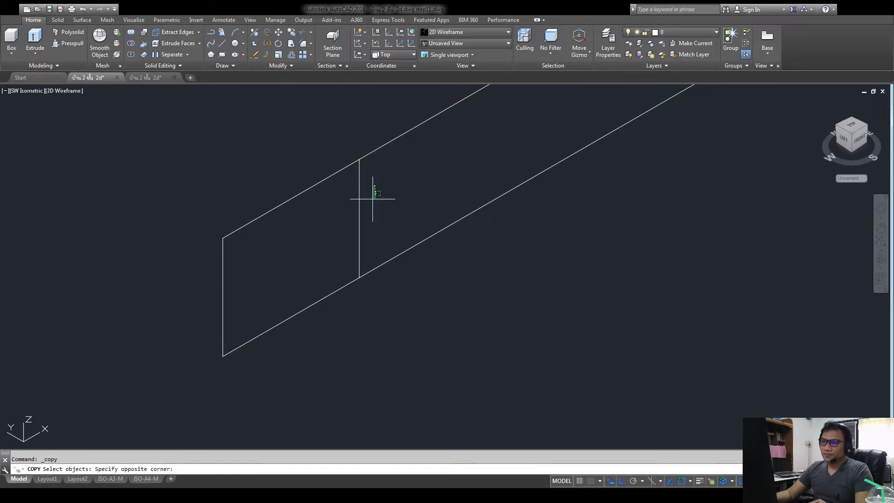
left_click(332, 223)
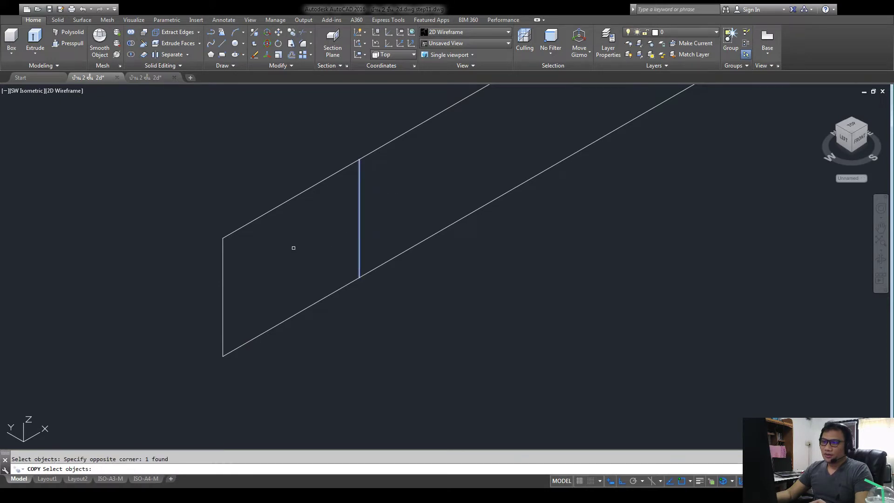
left_click(266, 246)
left_click(172, 302)
key("Return")
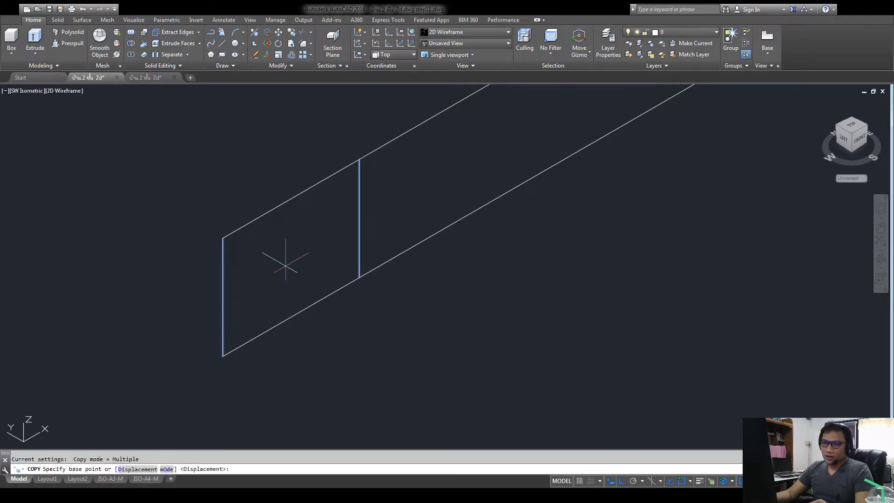
left_click(223, 356)
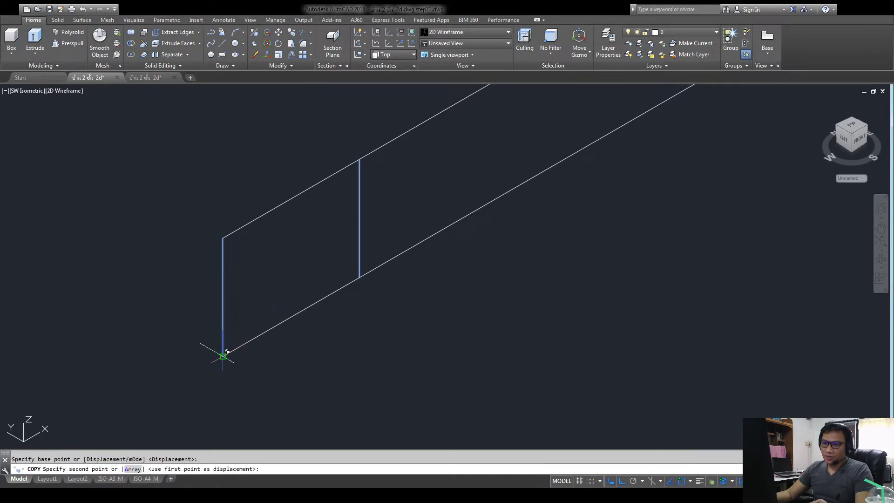
- Array the two vertical lines into 30 items, spaced to the next divider's base
left_click(133, 469)
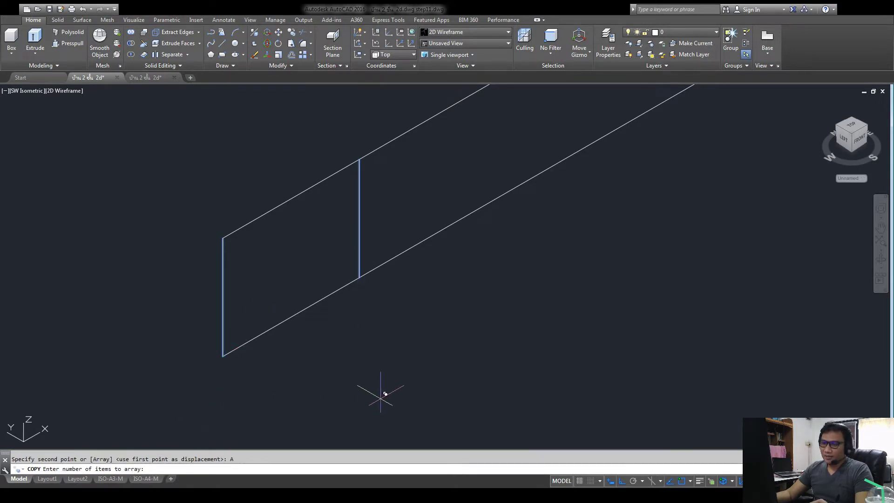
scroll(366, 383, "down", 5)
scroll(378, 343, "down", 3)
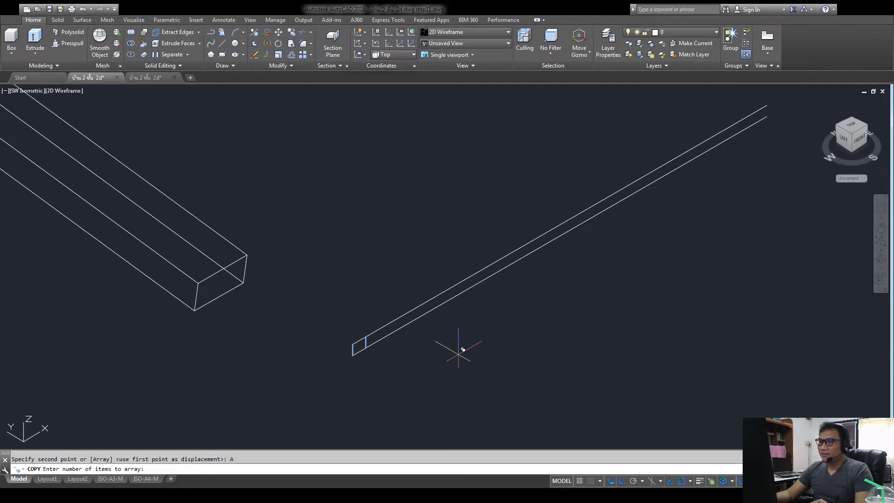
middle_click_drag(458, 354, 359, 358)
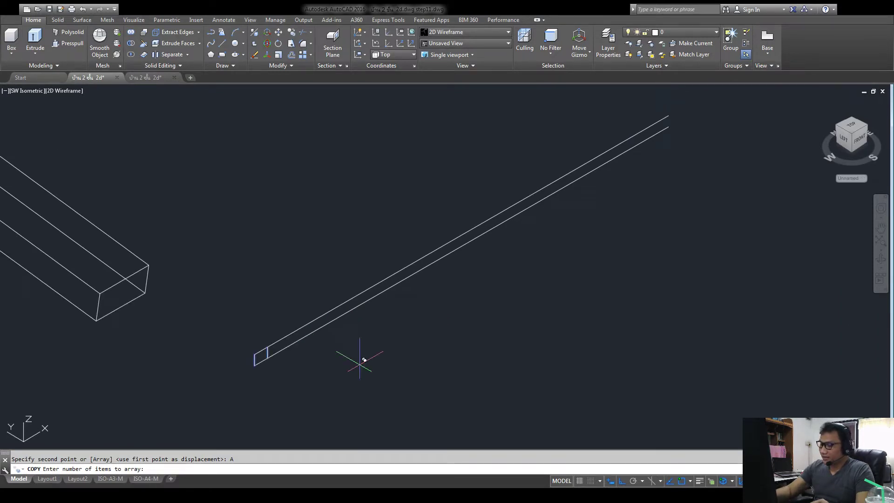
type("30")
key("Return")
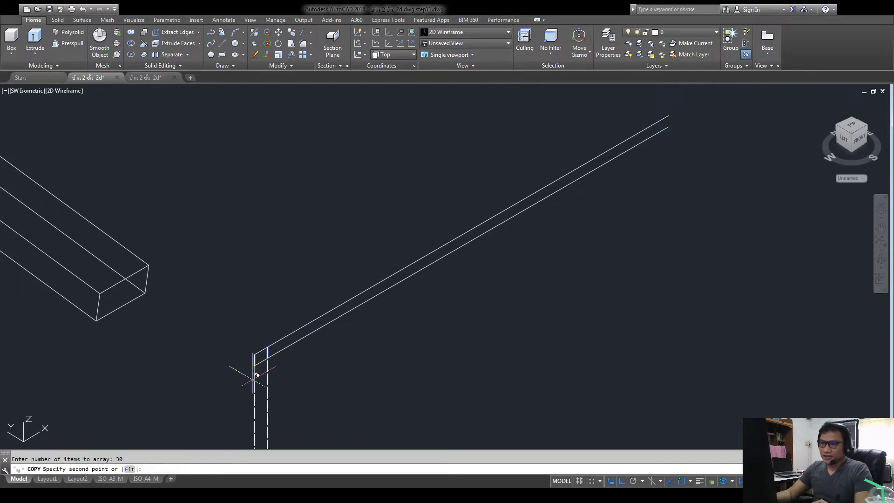
scroll(256, 375, "up", 3)
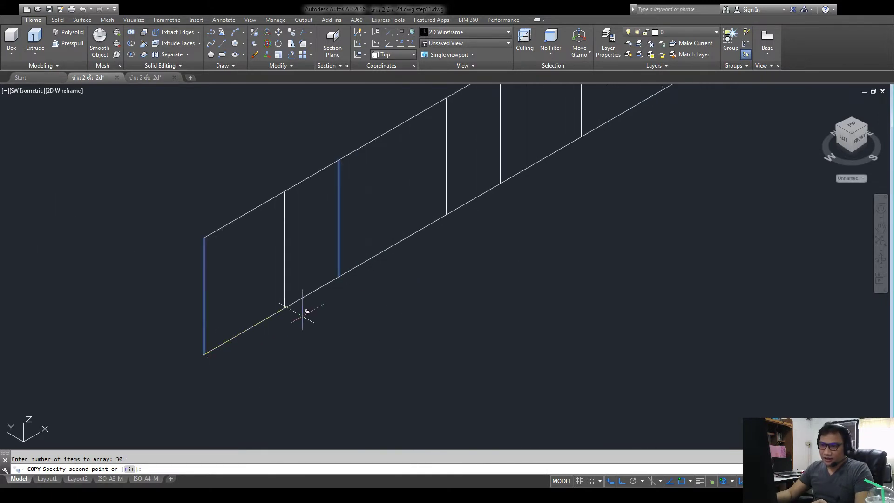
left_click(340, 275)
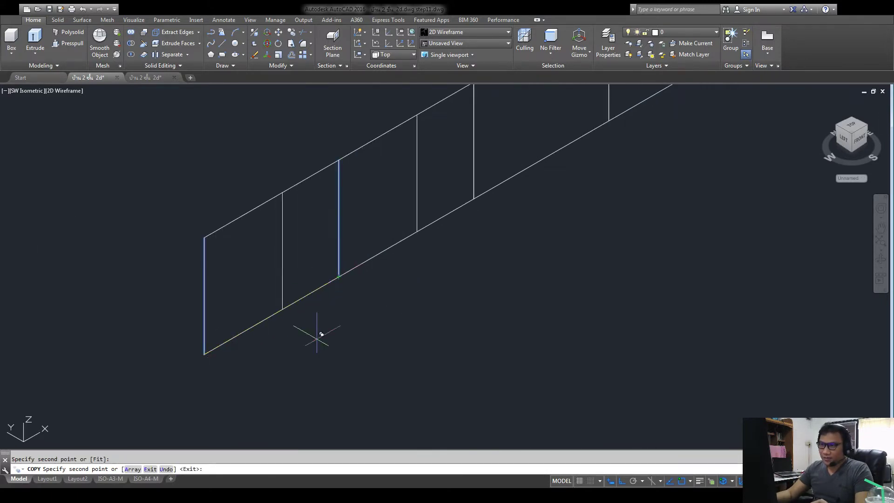
key("Return")
scroll(418, 223, "down", 5)
scroll(488, 191, "down", 3)
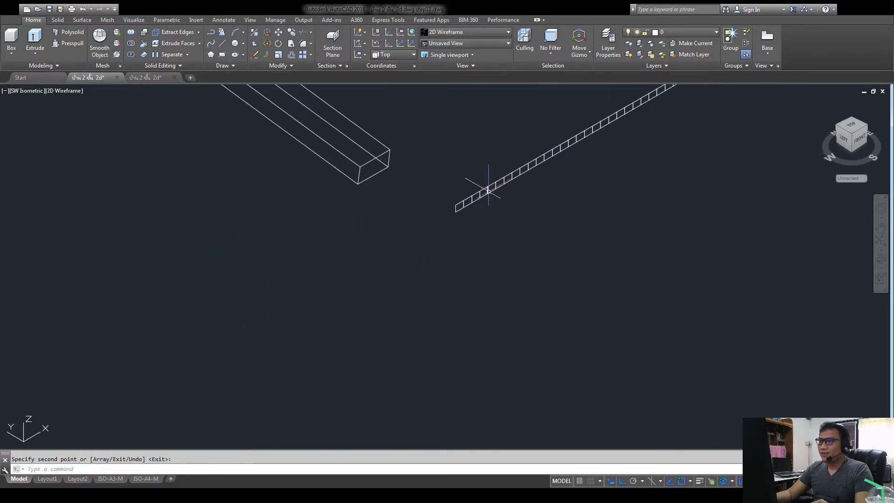
scroll(488, 191, "up", 2)
scroll(517, 194, "up", 6)
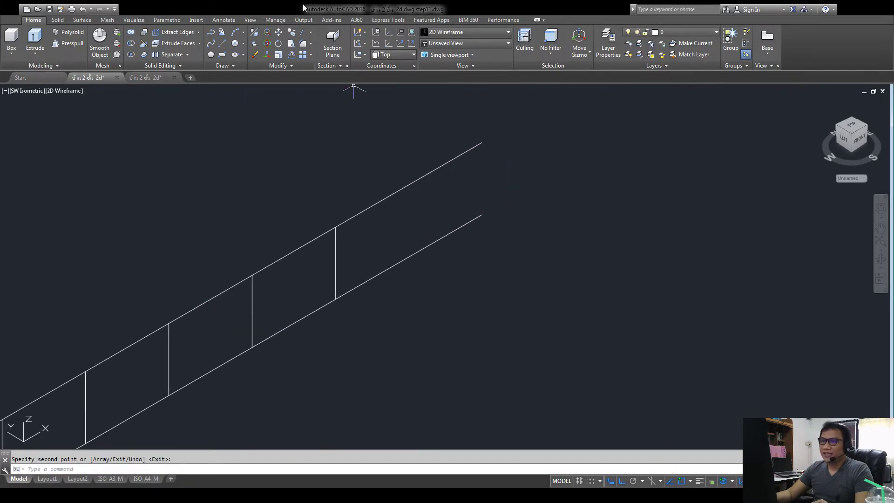
- Copy two dividers further up the stringer to fill the missing divider
left_click(291, 36)
left_click(339, 244)
left_click(319, 263)
left_click(281, 290)
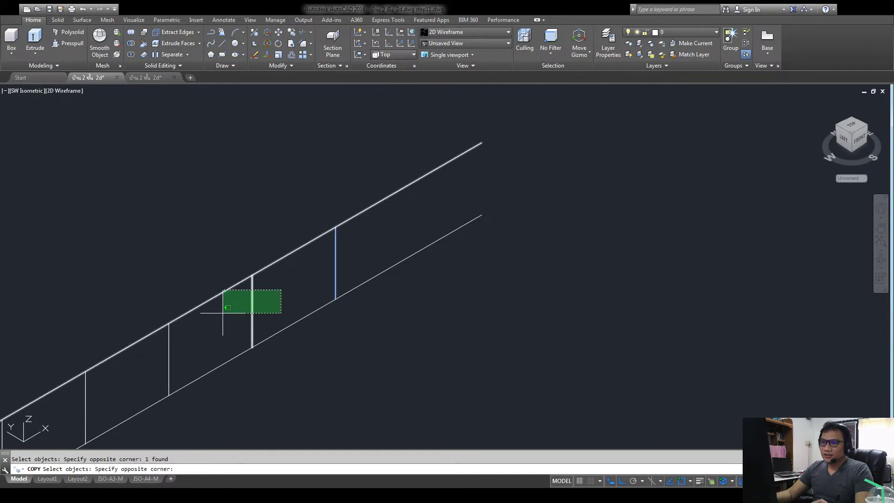
left_click(239, 311)
key("Return")
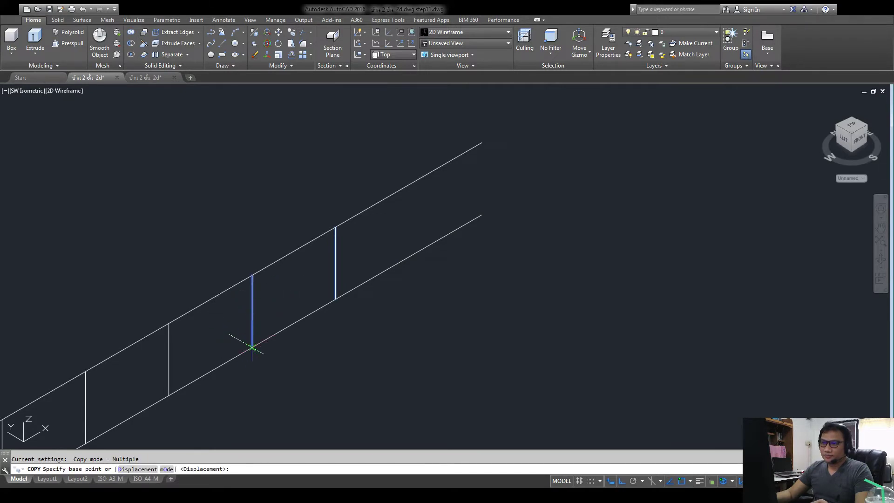
left_click(252, 347)
left_click(419, 251)
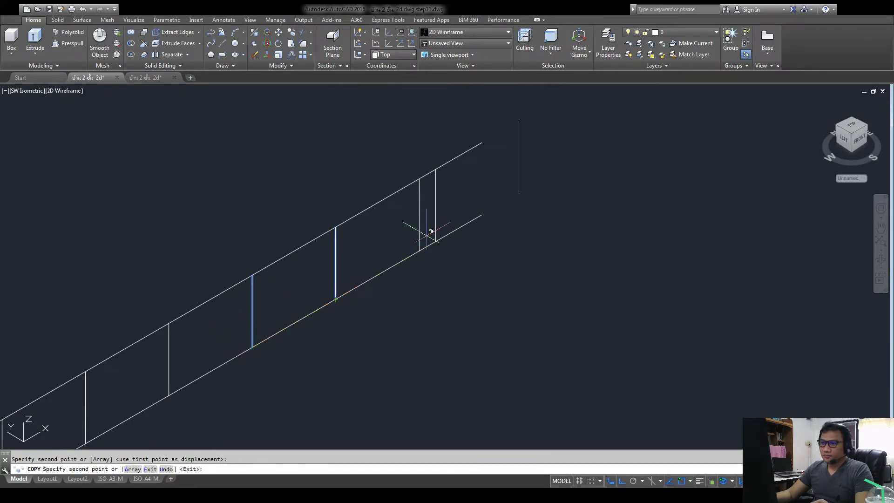
key("Return")
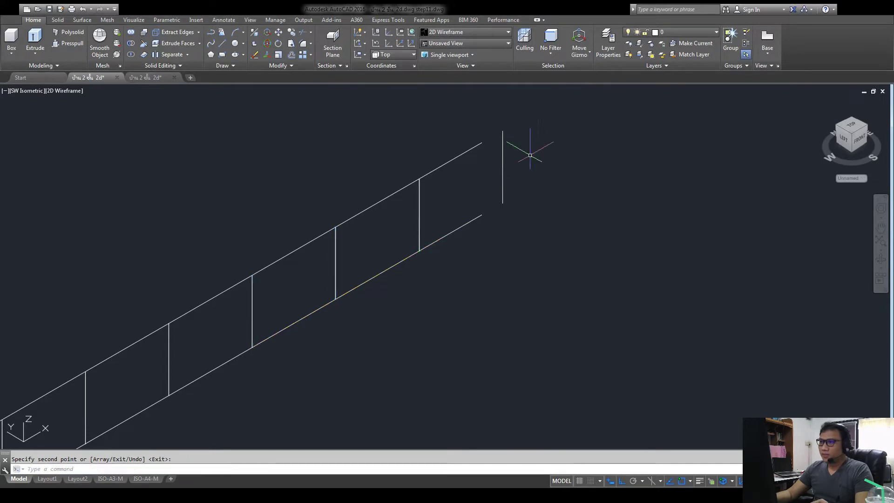
- Delete the stray vertical line beyond the stringer's upper end
left_click(573, 116)
left_click(496, 204)
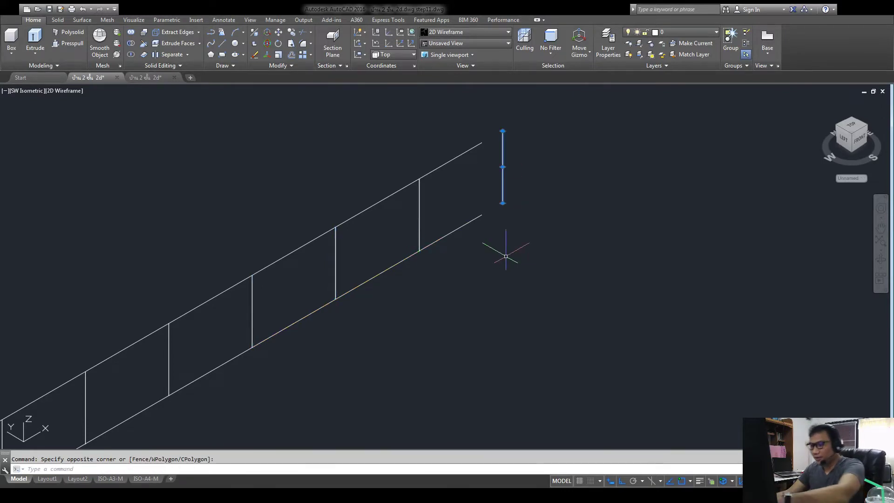
key("Delete")
scroll(505, 256, "down", 5)
scroll(528, 193, "down", 3)
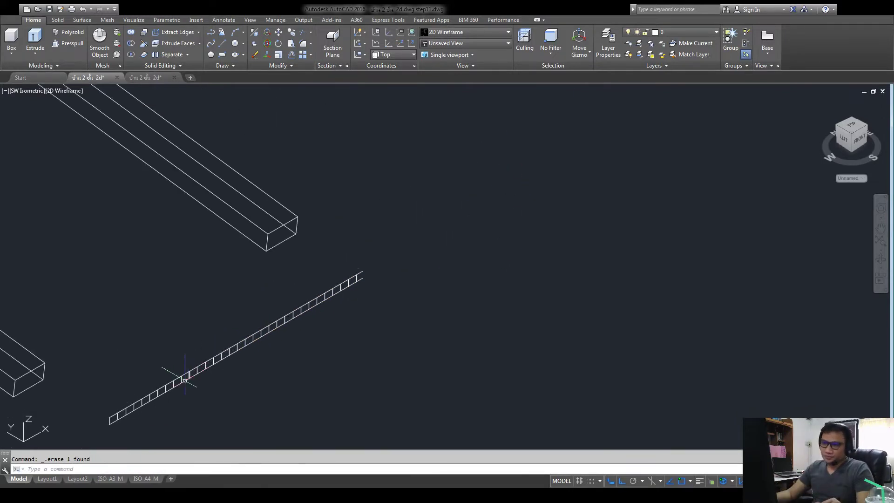
scroll(221, 372, "up", 2)
scroll(228, 321, "up", 1)
scroll(256, 305, "up", 1)
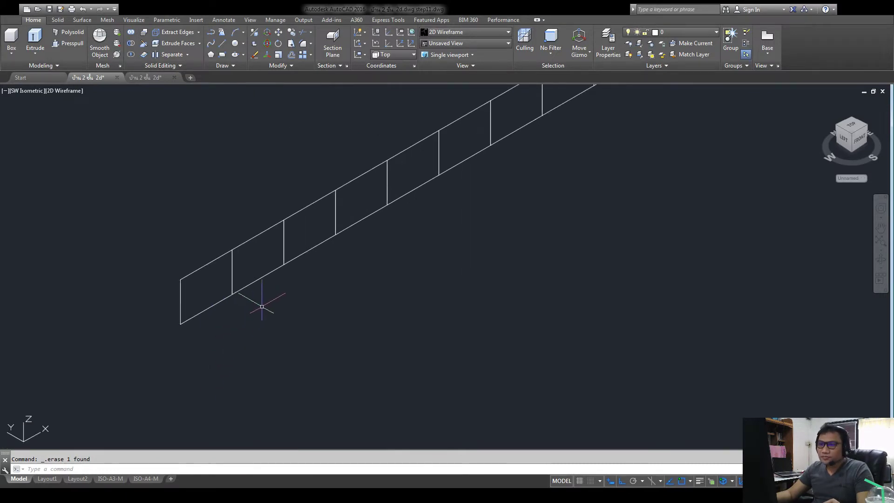
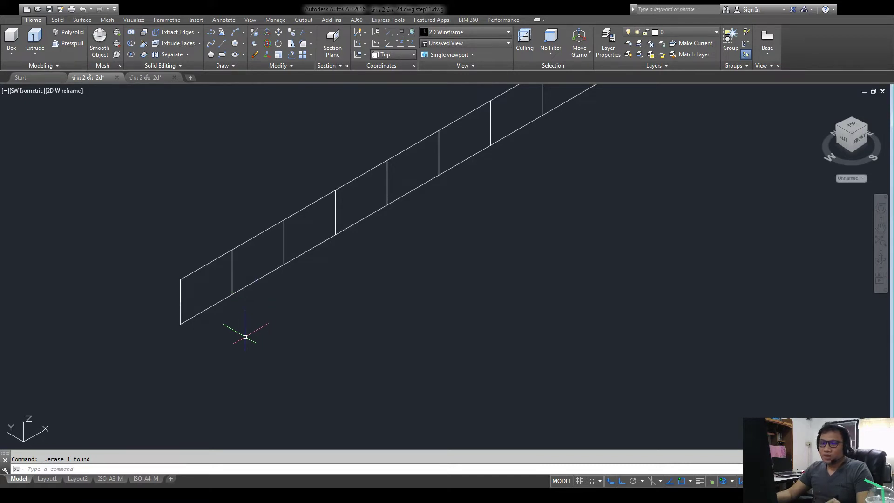
- Trim a first pair of box edges near the panels' lower end using all objects as cutting edges
middle_click_drag(269, 269, 198, 300)
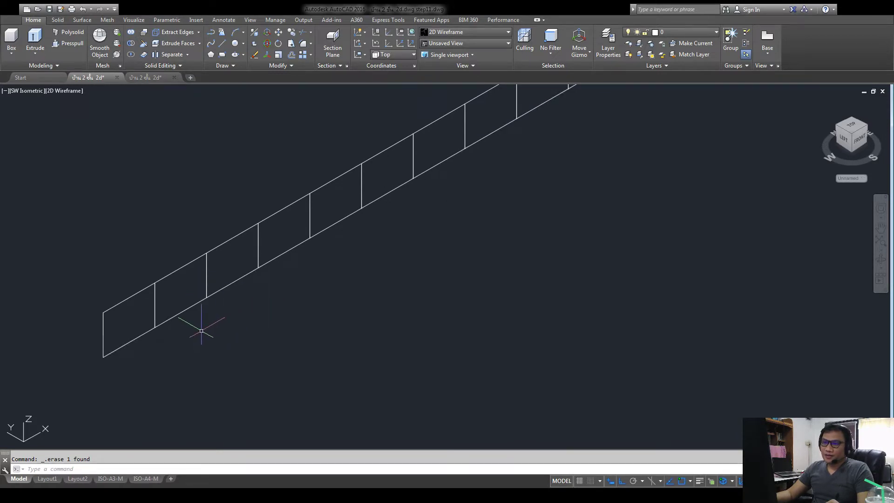
scroll(201, 325, "down", 2)
scroll(243, 298, "down", 3)
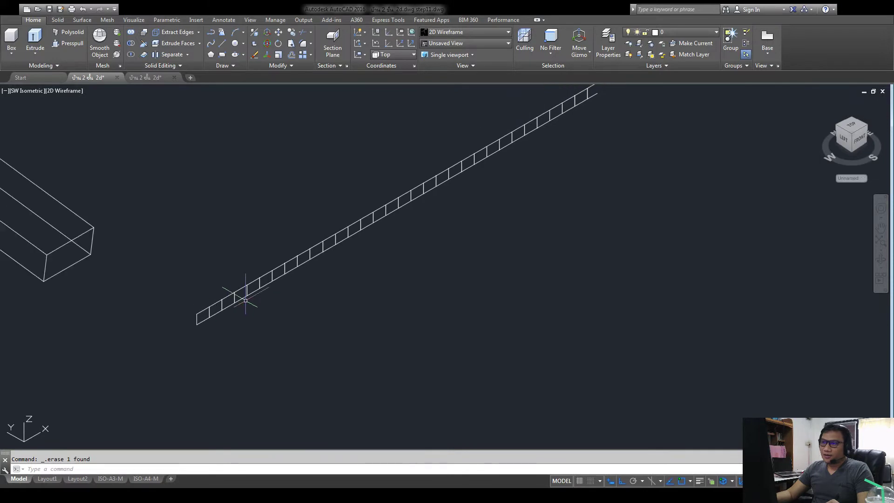
scroll(268, 319, "down", 1)
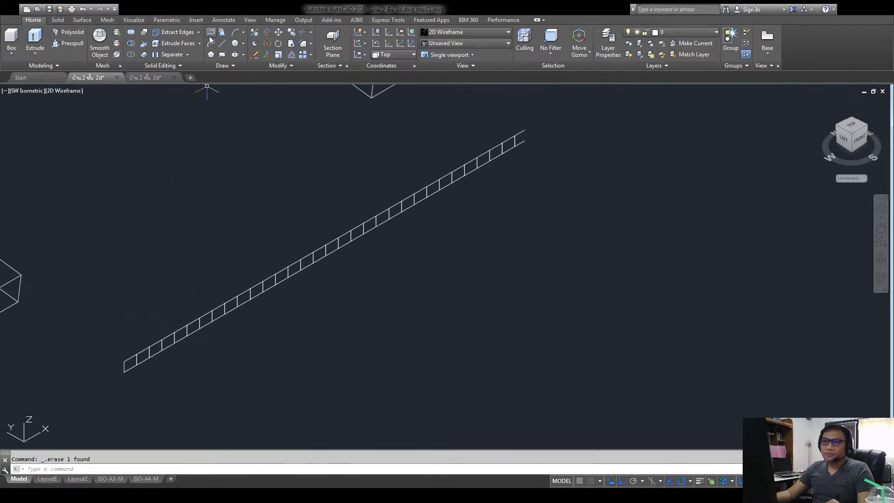
left_click(304, 33)
key("Return")
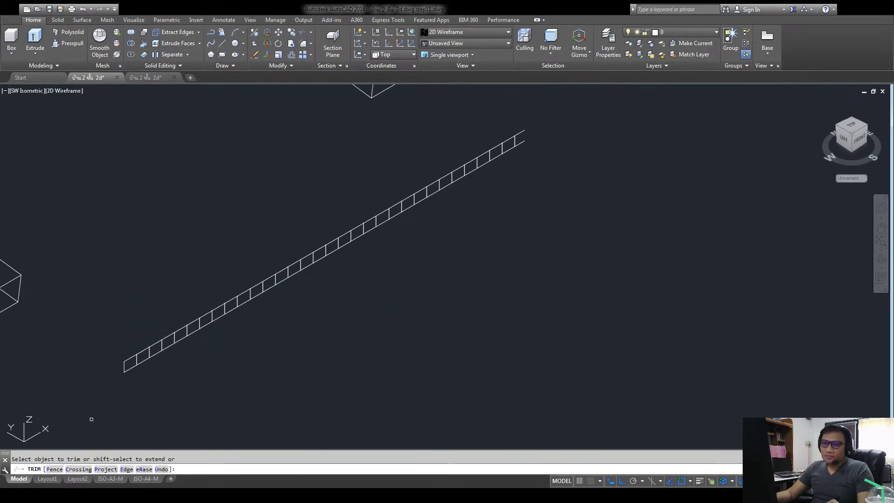
scroll(127, 359, "up", 5)
scroll(138, 269, "down", 2)
left_click(125, 190)
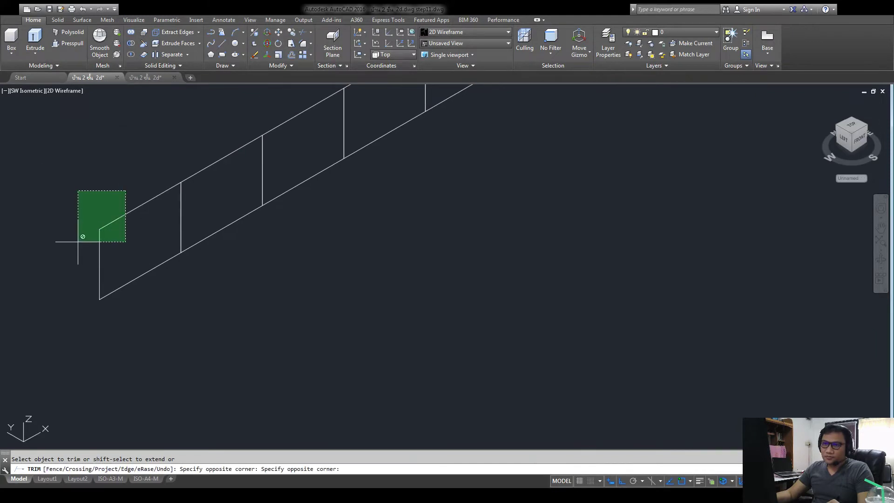
left_click(79, 238)
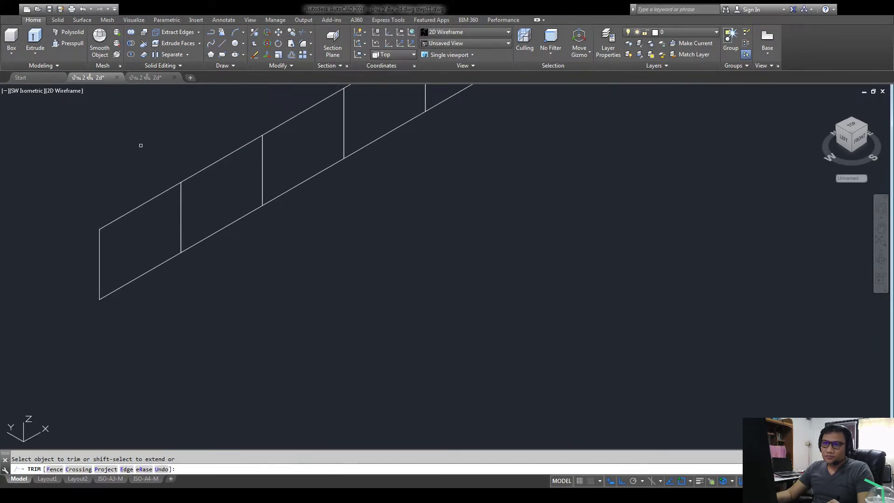
key("Escape")
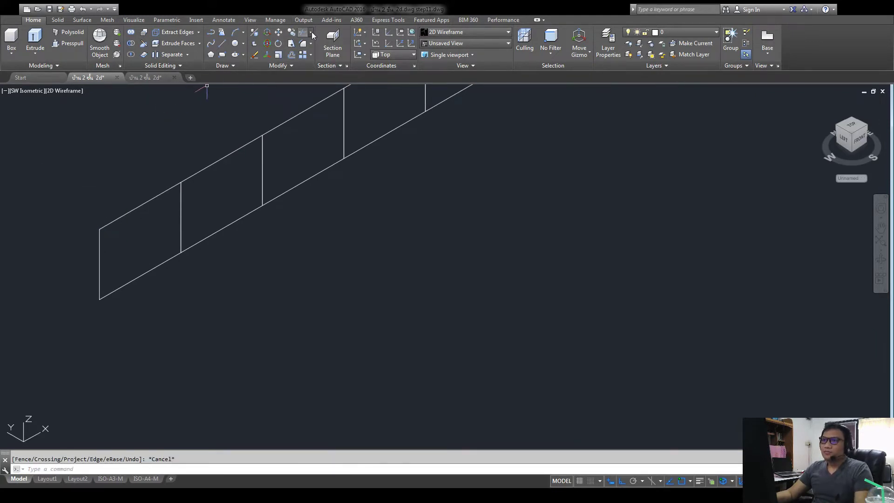
key("Return")
key("Return")
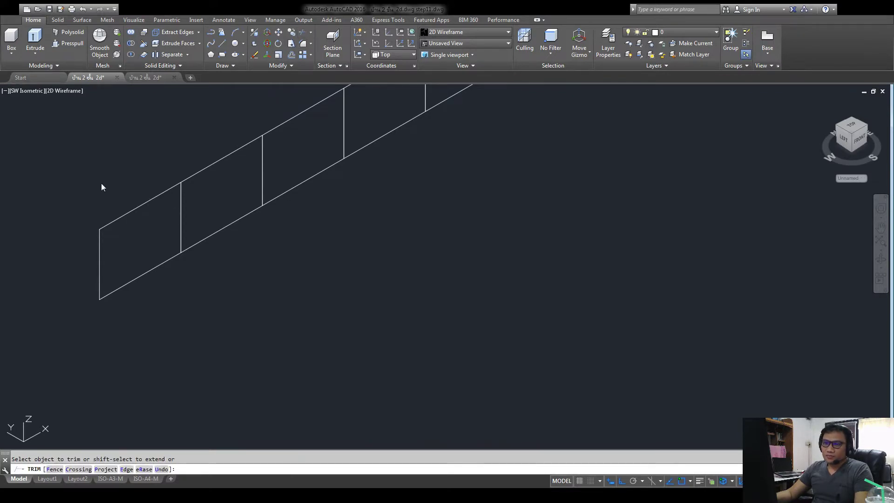
key("Return")
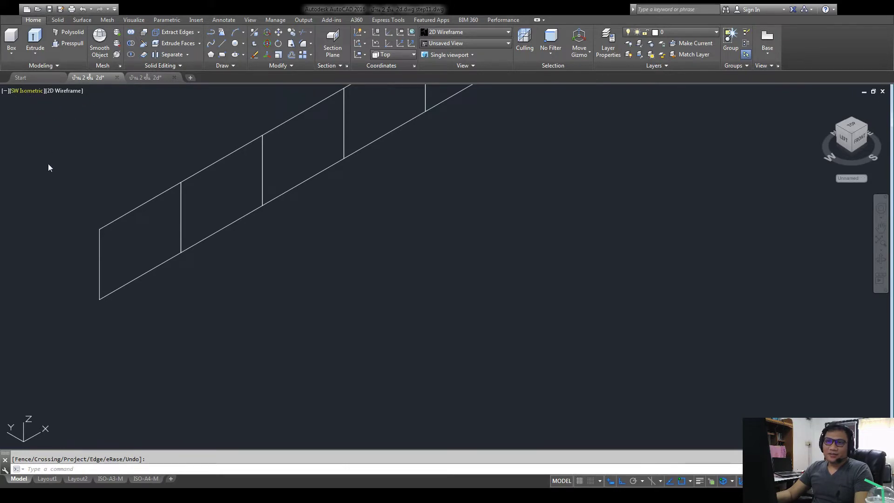
- Trim the top edge of one left-end box and the bottom edge of its neighbour
middle_click_drag(130, 235, 304, 275)
scroll(304, 275, "up", 3)
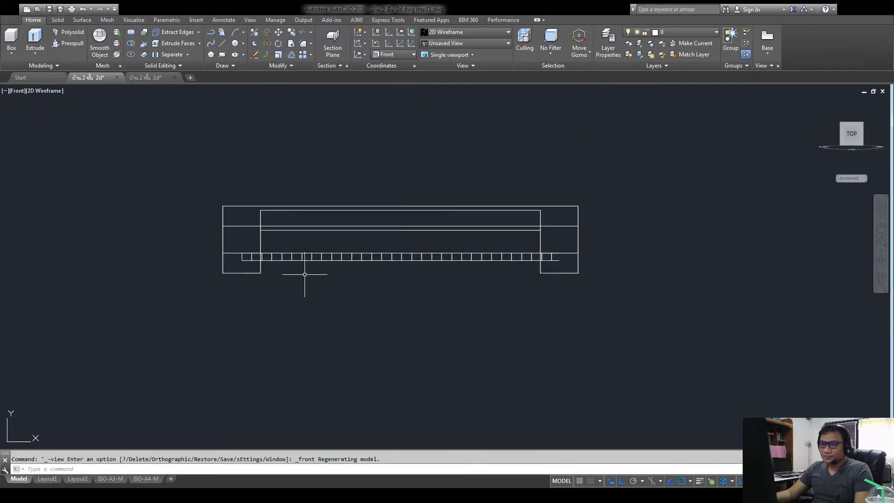
scroll(226, 246, "up", 2)
scroll(215, 247, "up", 3)
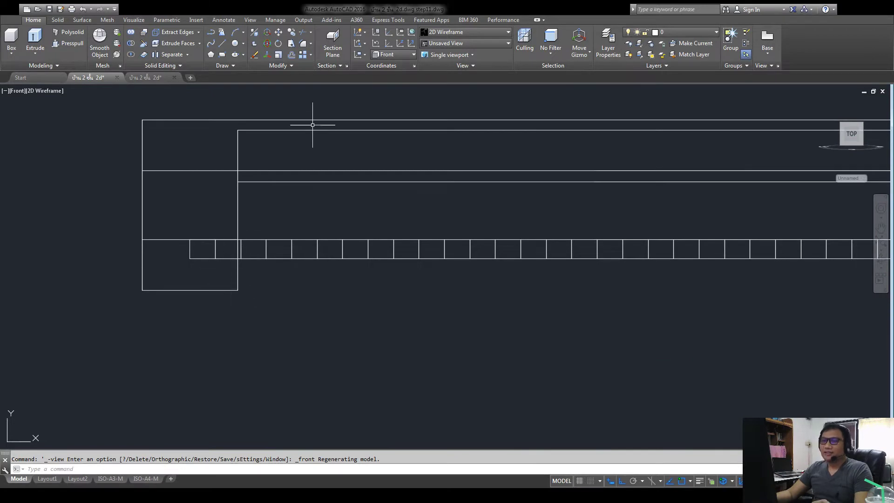
left_click(300, 36)
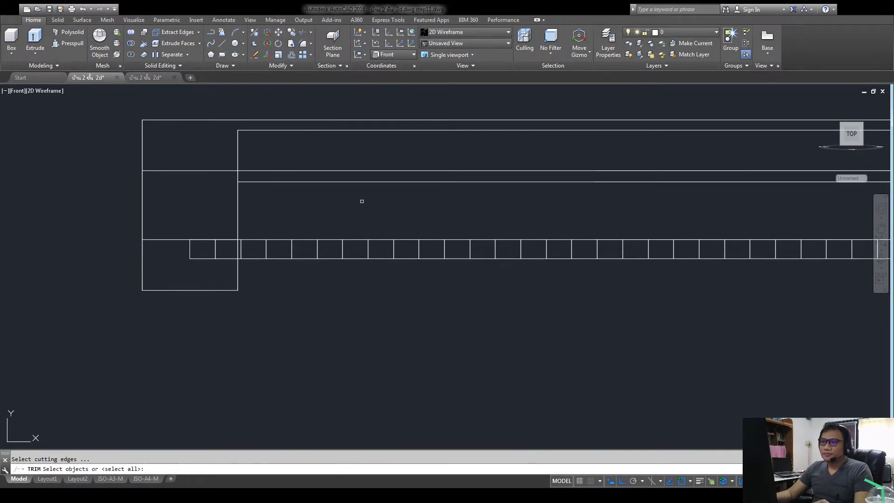
key("Return")
scroll(175, 244, "up", 3)
scroll(175, 243, "up", 2)
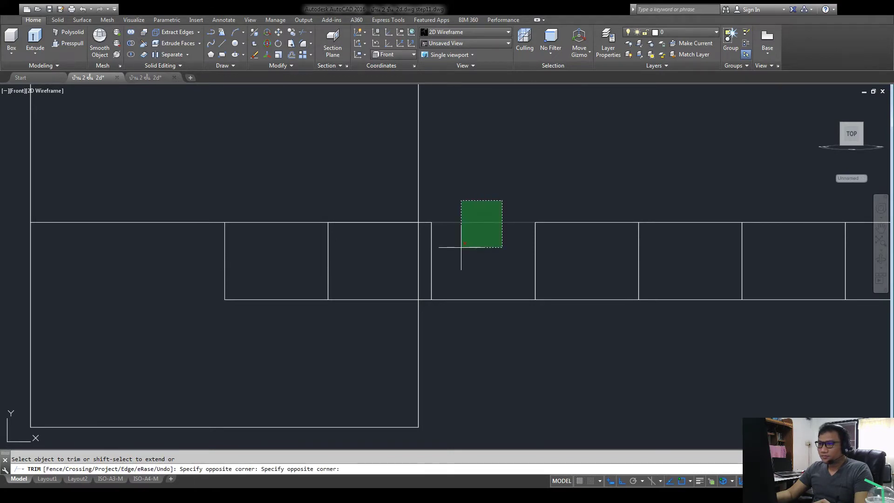
left_click_drag(500, 200, 461, 247)
left_click_drag(392, 286, 355, 331)
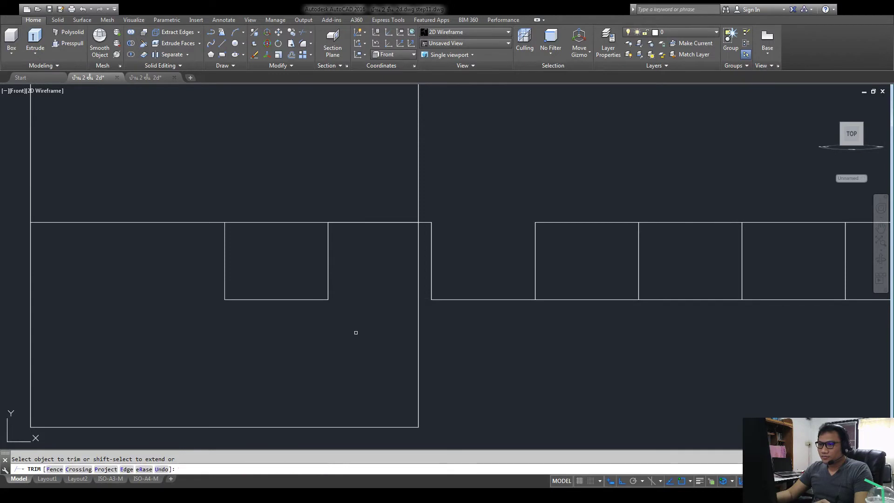
scroll(355, 331, "down", 5)
scroll(463, 298, "up", 4)
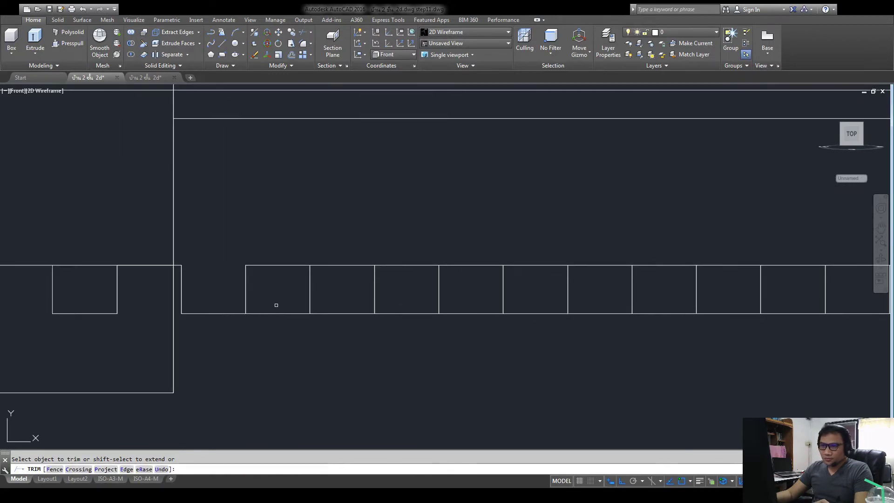
- Trim alternating bottom and top edges of the remaining left-end boxes into a square wave
left_click_drag(296, 296, 287, 343)
left_click_drag(362, 251, 335, 286)
left_click_drag(413, 300, 396, 354)
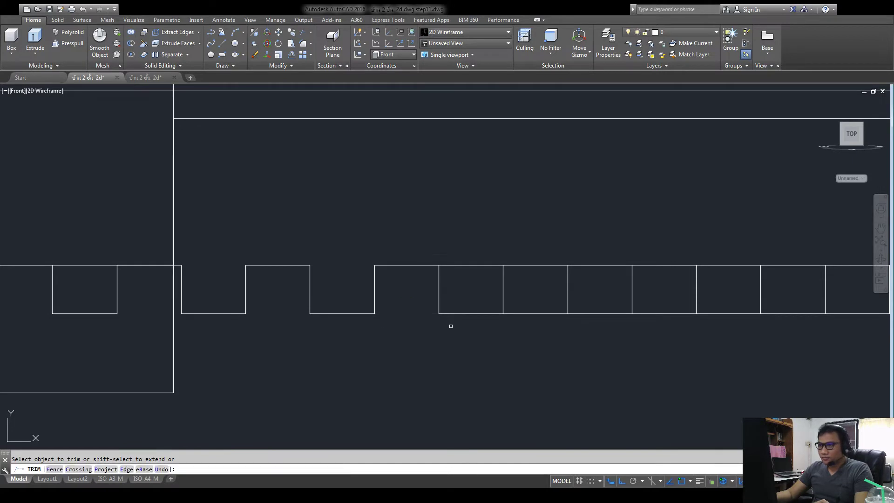
left_click_drag(490, 252, 433, 307)
mouse_move(557, 285)
left_mouse_down()
mouse_move(536, 300)
mouse_move(503, 362)
left_mouse_up()
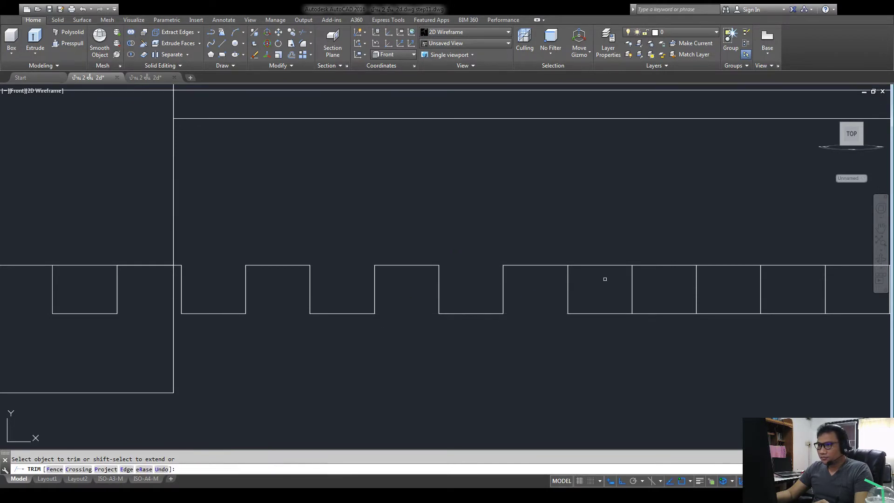
left_click_drag(610, 257, 597, 278)
left_click_drag(673, 304, 664, 330)
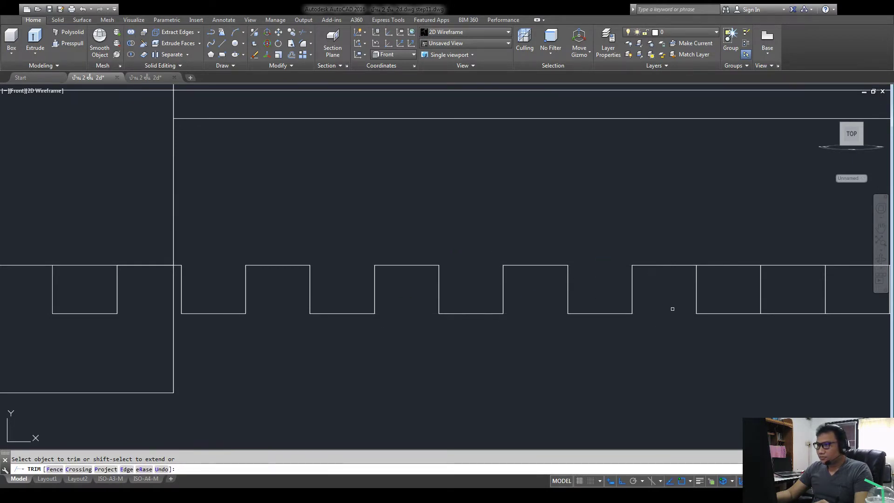
middle_click_drag(737, 309, 268, 338)
left_click_drag(319, 282, 309, 308)
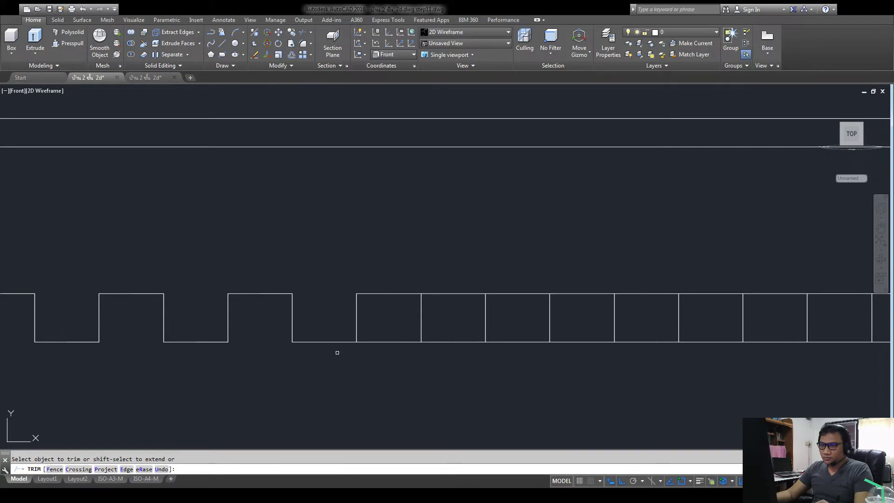
scroll(337, 352, "down", 5)
scroll(227, 328, "up", 4)
scroll(226, 326, "up", 2)
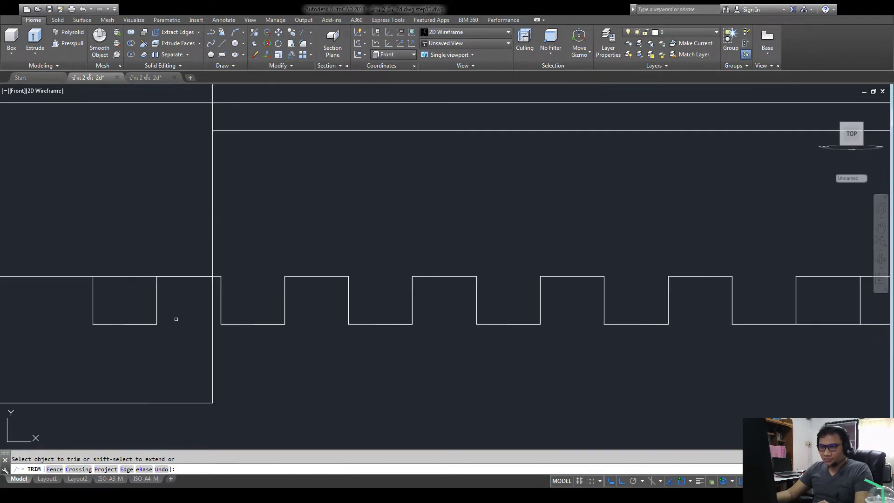
scroll(176, 317, "up", 2)
scroll(148, 288, "down", 5)
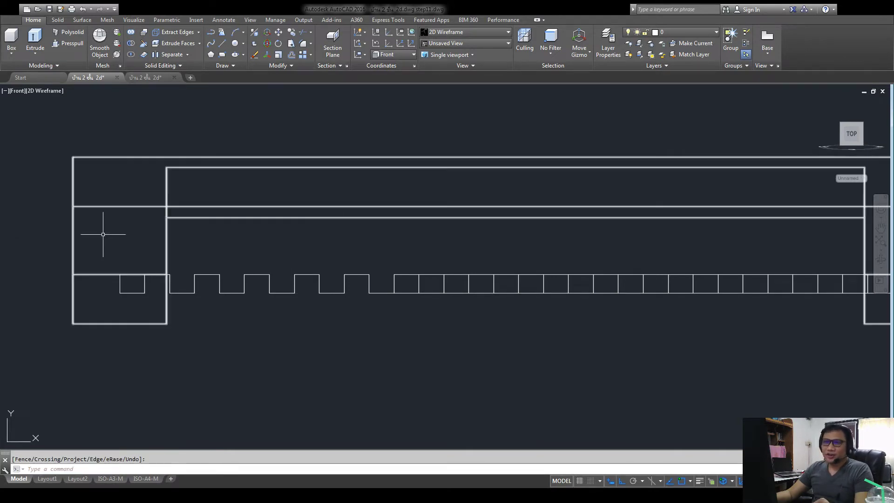
key("Return")
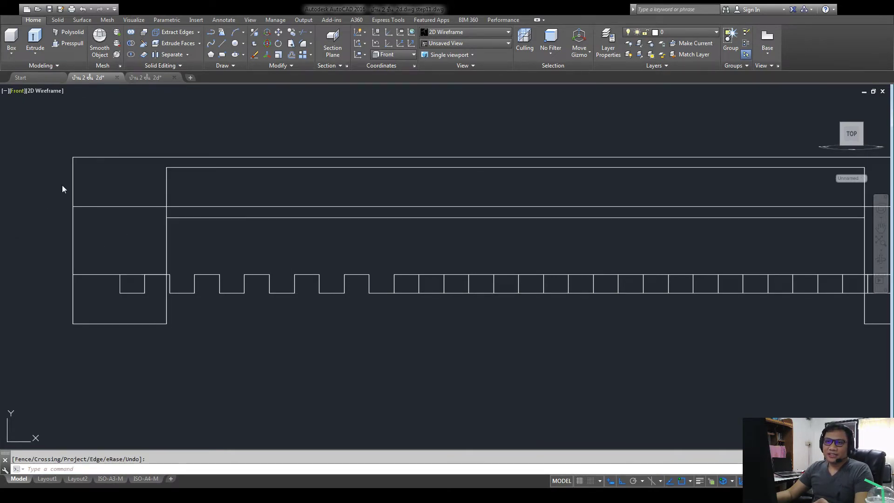
- Delete the leftover vertical line at the start of the profile
scroll(368, 391, "up", 5)
scroll(428, 321, "up", 2)
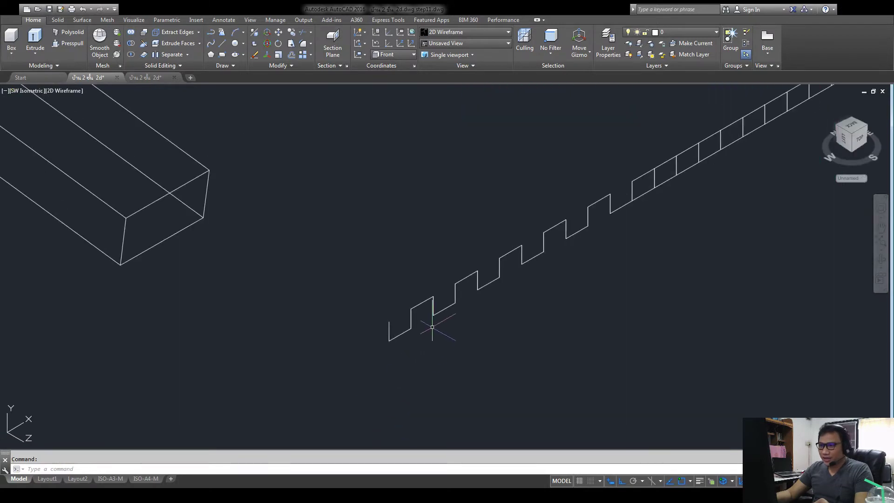
scroll(401, 305, "up", 3)
middle_click_drag(402, 305, 336, 309)
left_click(202, 309)
left_click(112, 338)
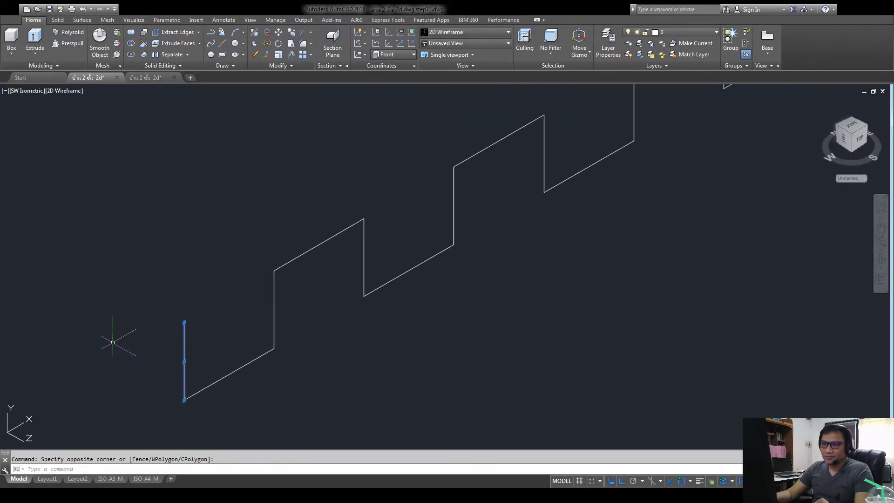
key("Delete")
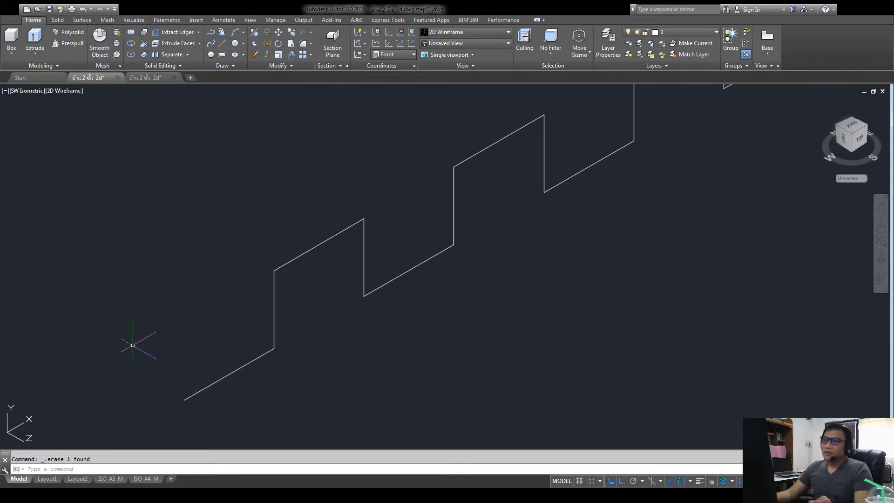
scroll(144, 311, "down", 10)
scroll(150, 303, "up", 8)
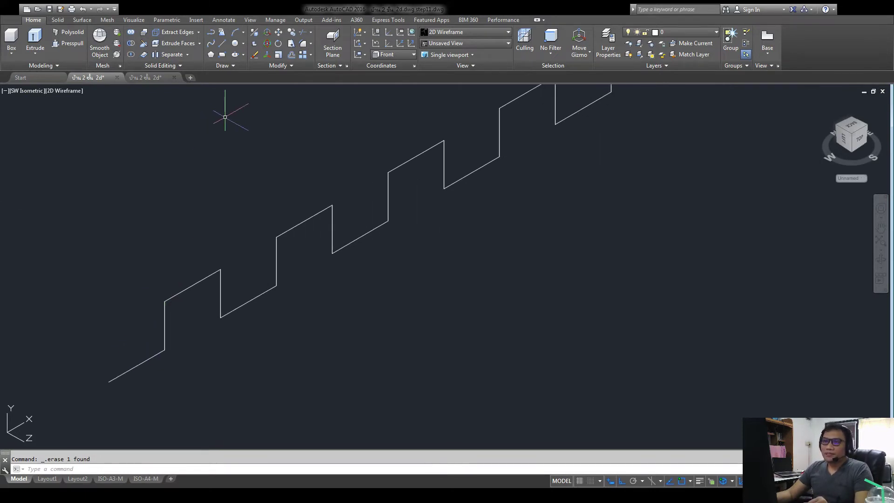
- Fillet the first profile corner with radius 0.02
left_click(304, 43)
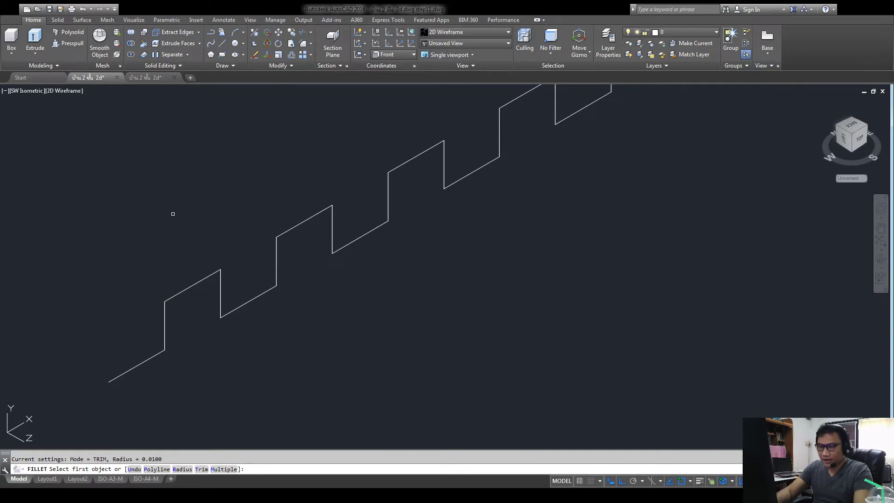
type("r")
key("Return")
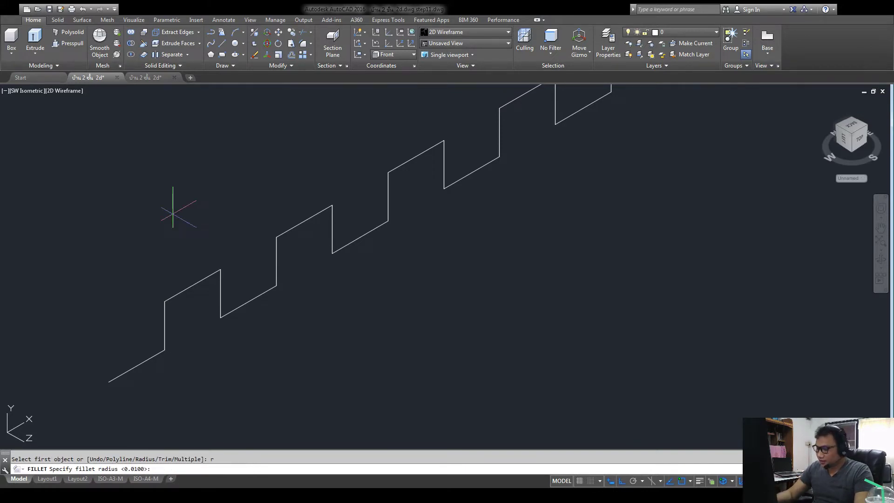
type(".02")
key("Return")
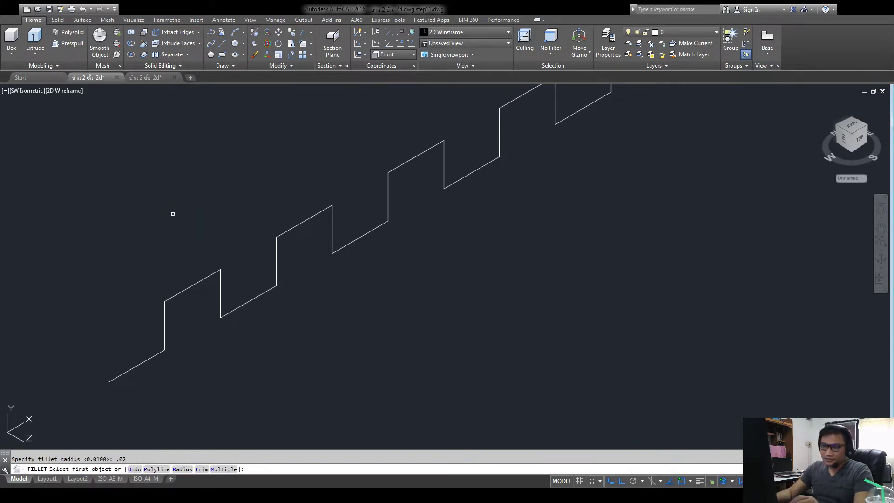
left_click(166, 316)
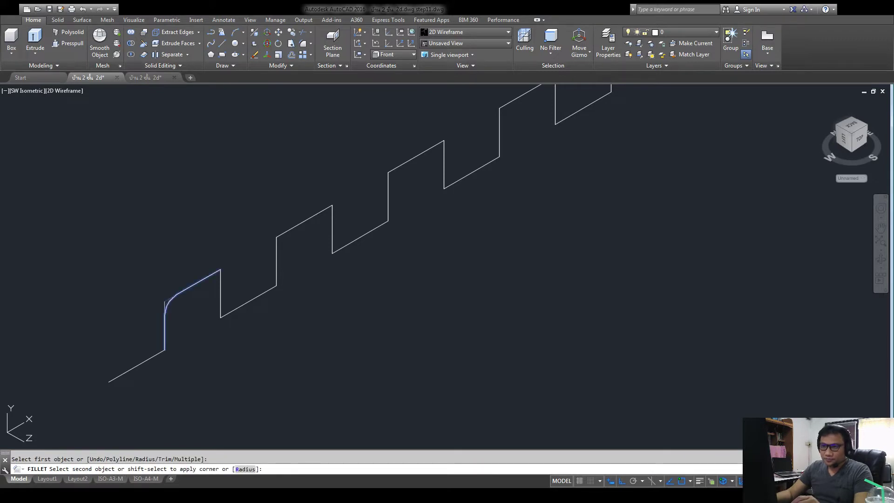
left_click(199, 281)
key("Return")
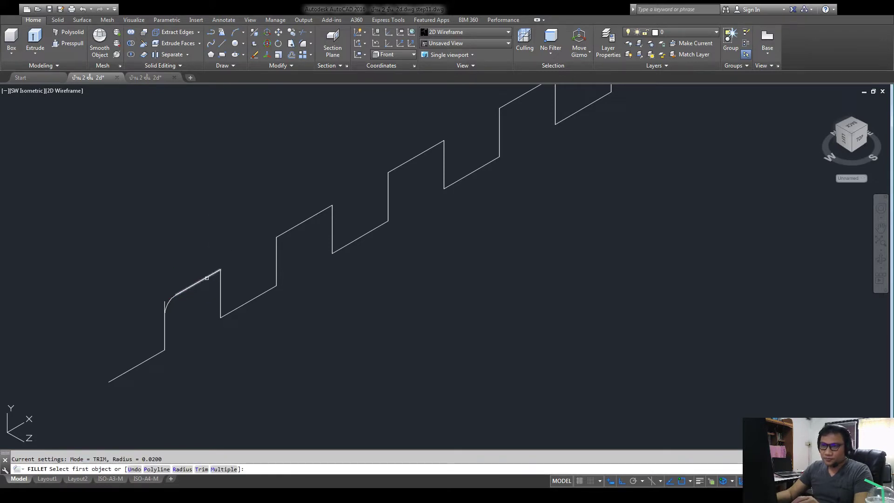
left_click(207, 278)
key("Escape")
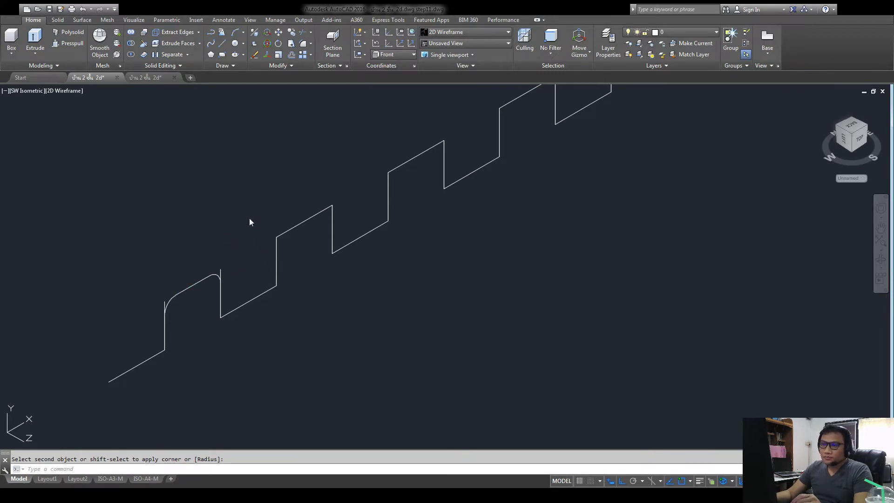
- Fillet the next two lower step corners of the profile
key("Return")
left_click(222, 304)
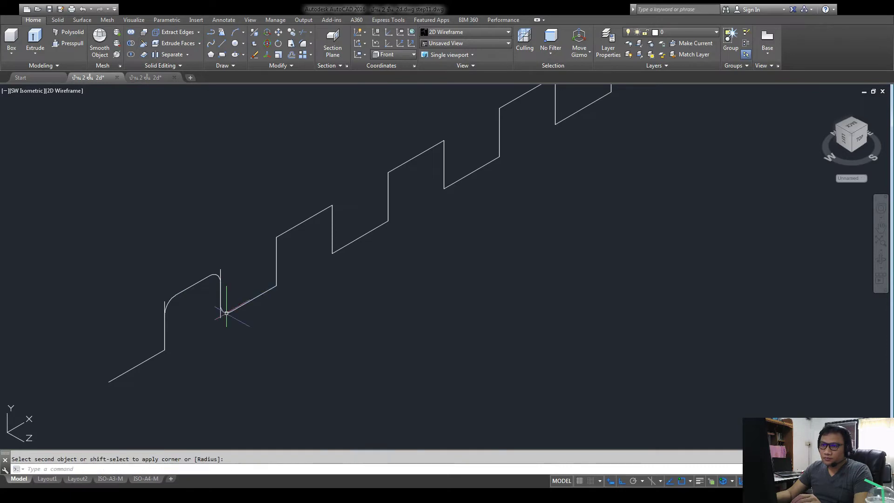
left_click(230, 312)
key("Return")
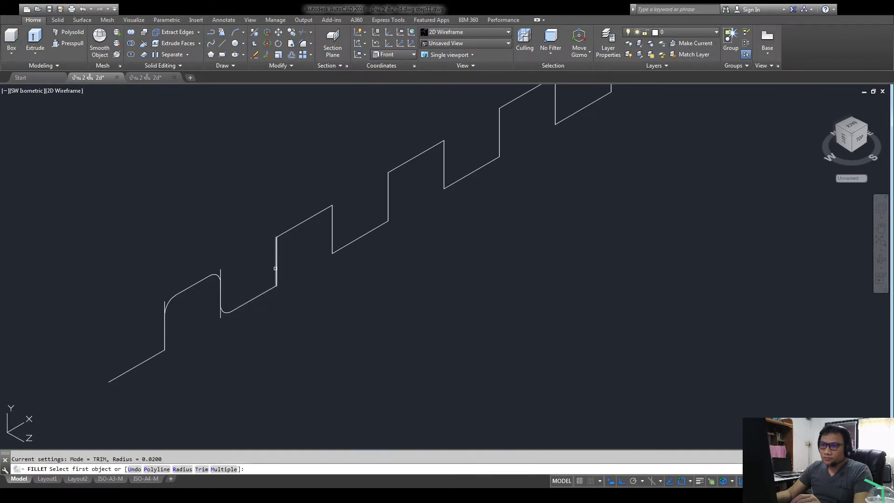
left_click(277, 278)
left_click(266, 292)
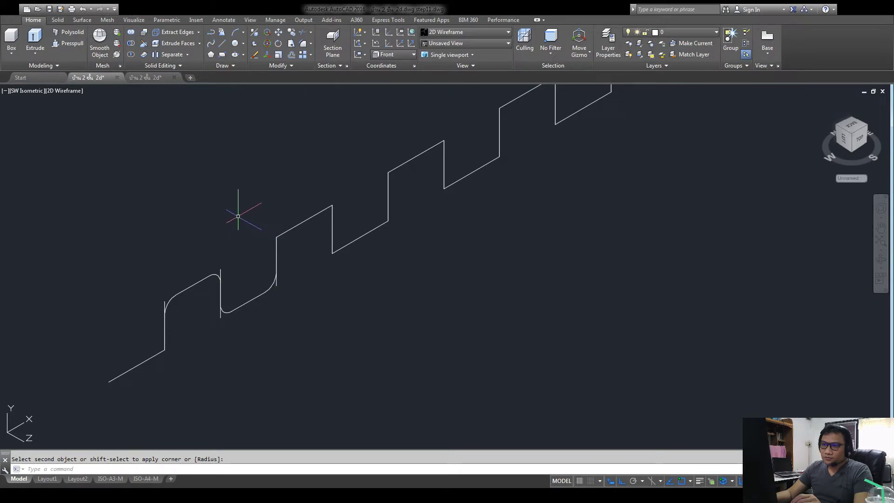
scroll(225, 282, "up", 3)
scroll(225, 282, "up", 3)
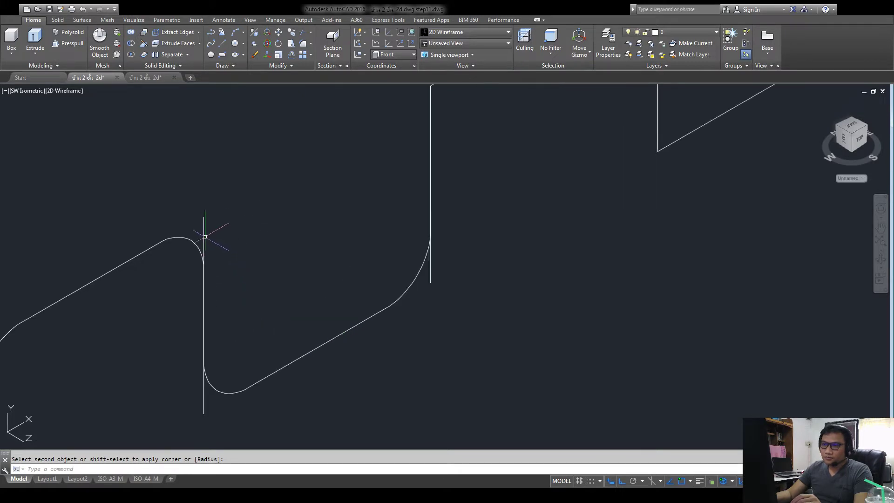
key("Escape")
- Delete the stray vertical line left in the profile
left_click(203, 232)
key("Escape")
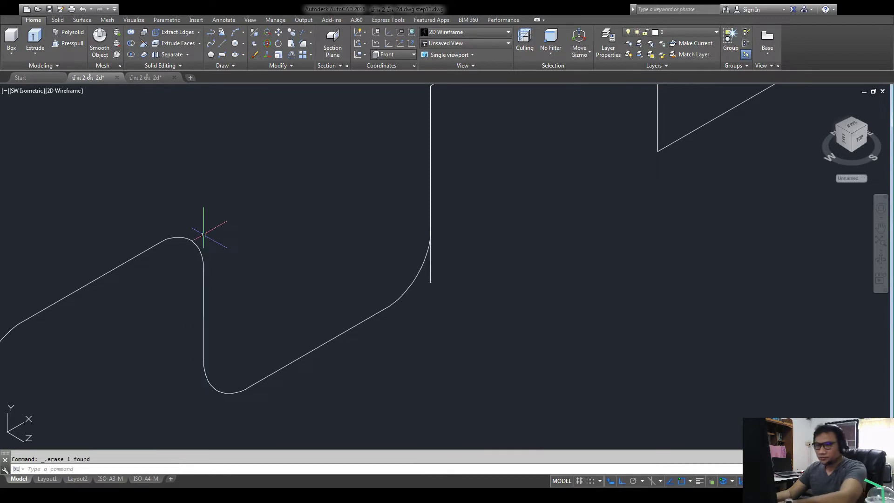
left_click(430, 278)
key("Delete")
scroll(349, 243, "down", 2)
scroll(295, 265, "down", 1)
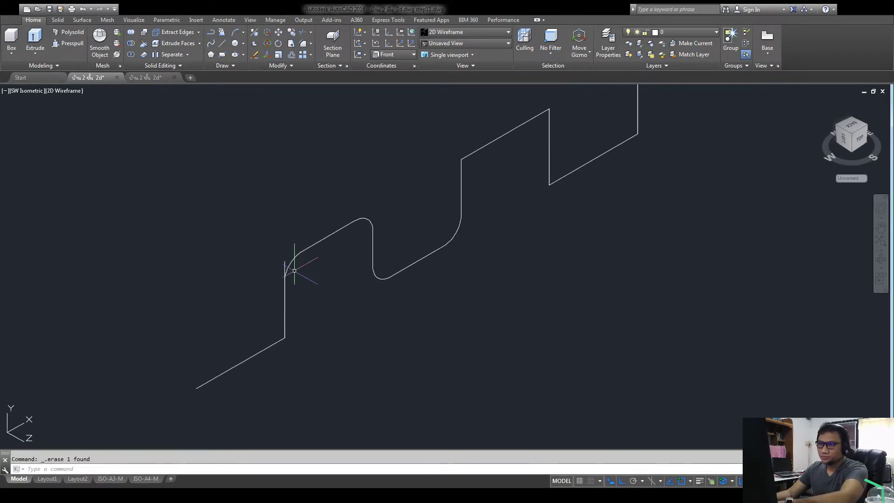
scroll(272, 265, "up", 2)
scroll(276, 262, "up", 1)
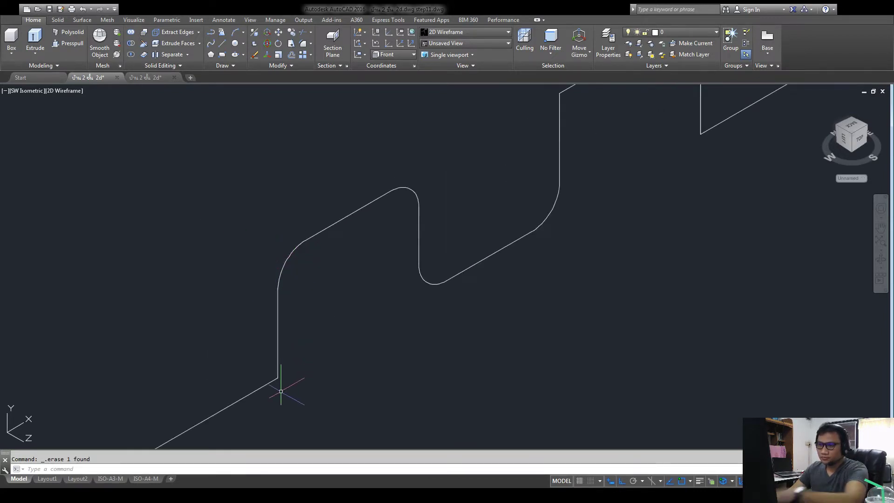
middle_click_drag(286, 391, 270, 344)
key("Return")
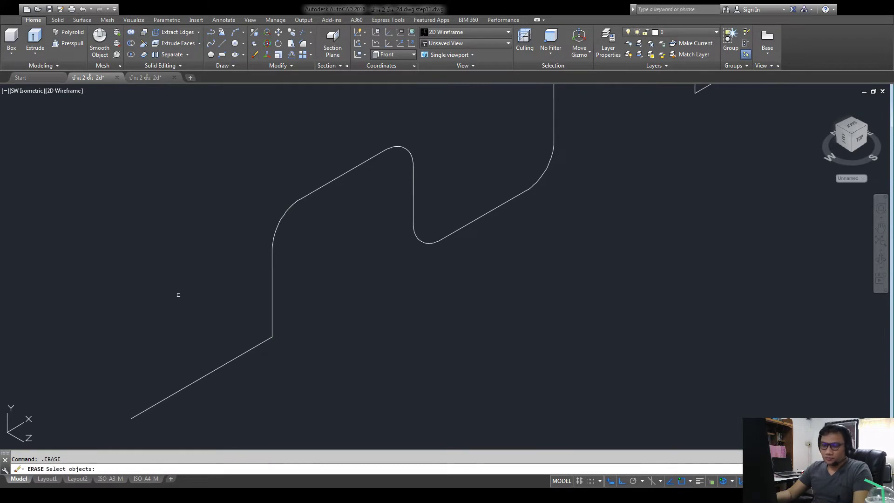
key("Escape")
- Fillet the lower diagonal line, keeping the 0.0200 radius
left_click(302, 47)
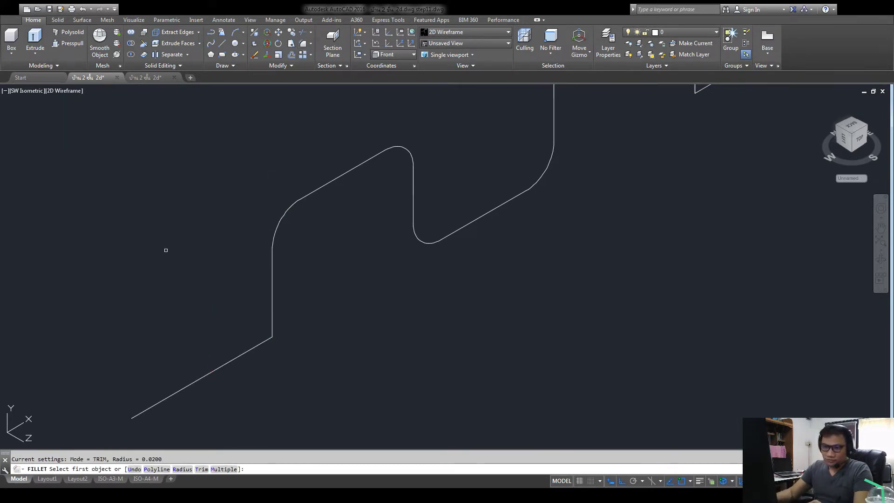
left_click(185, 469)
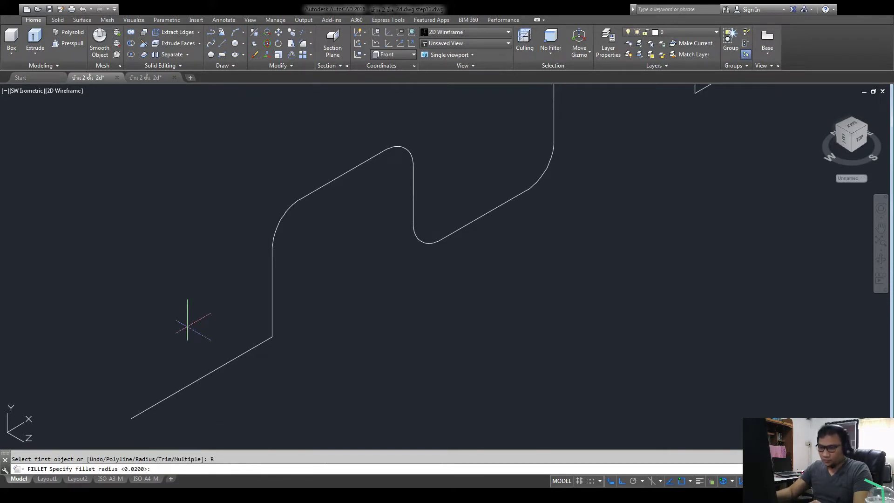
key("Return")
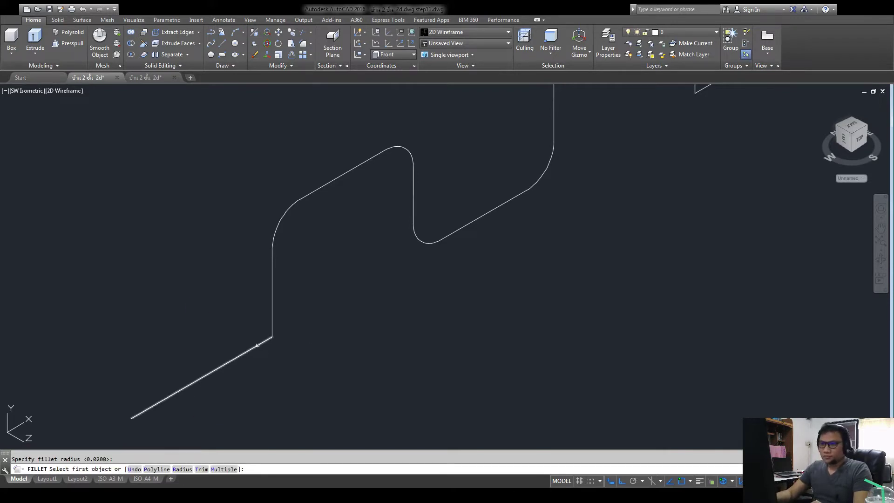
left_click(259, 344)
scroll(235, 255, "down", 5)
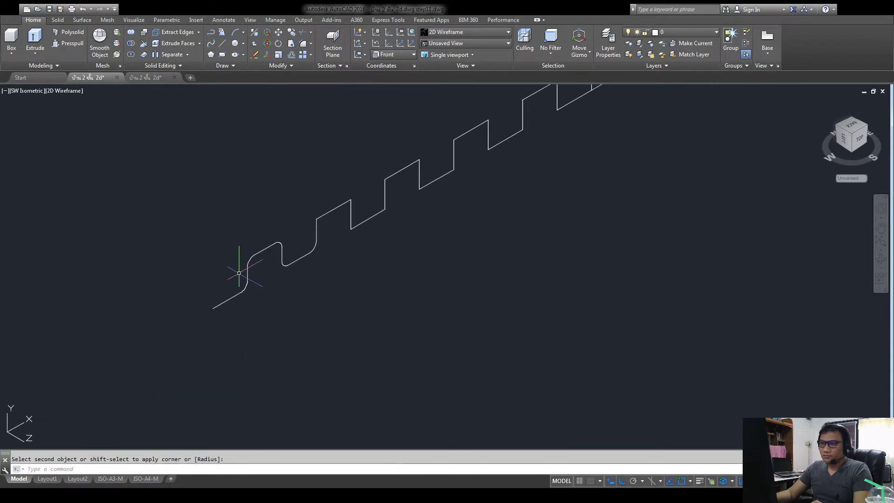
scroll(244, 243, "up", 2)
scroll(236, 243, "down", 2)
scroll(260, 265, "up", 2)
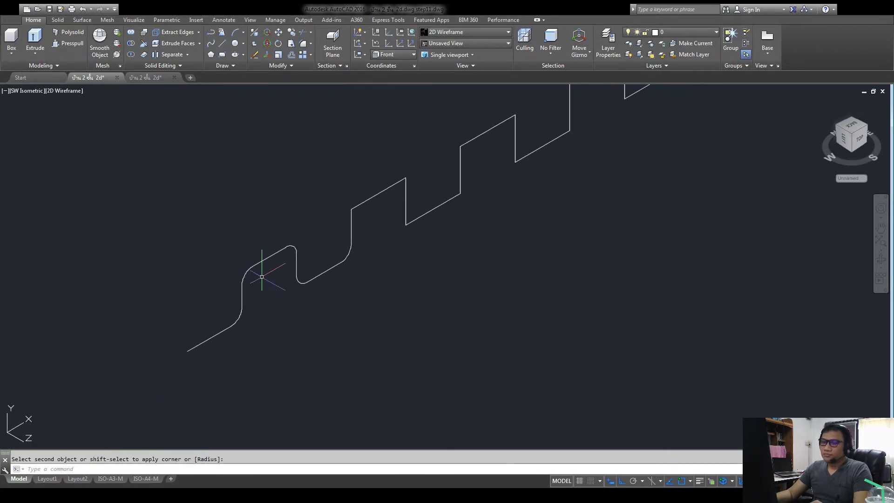
scroll(265, 263, "up", 2)
mouse_move(265, 264)
middle_mouse_down()
mouse_move(273, 243)
mouse_move(263, 245)
middle_mouse_up()
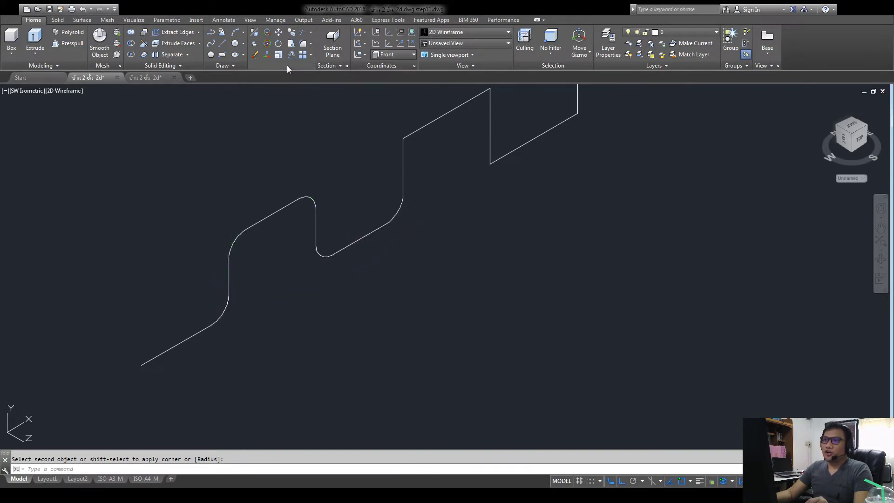
- Join all profile pieces selected with a crossing window
left_click(289, 90)
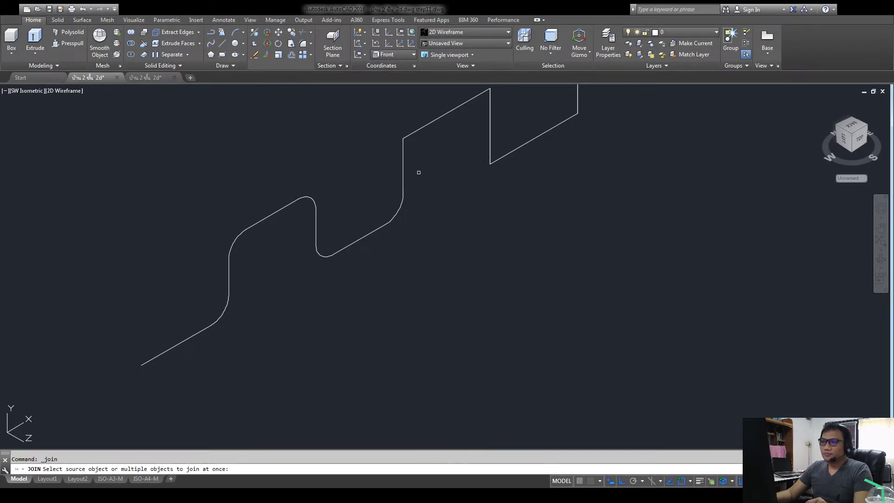
left_click(426, 147)
left_click(77, 381)
key("Return")
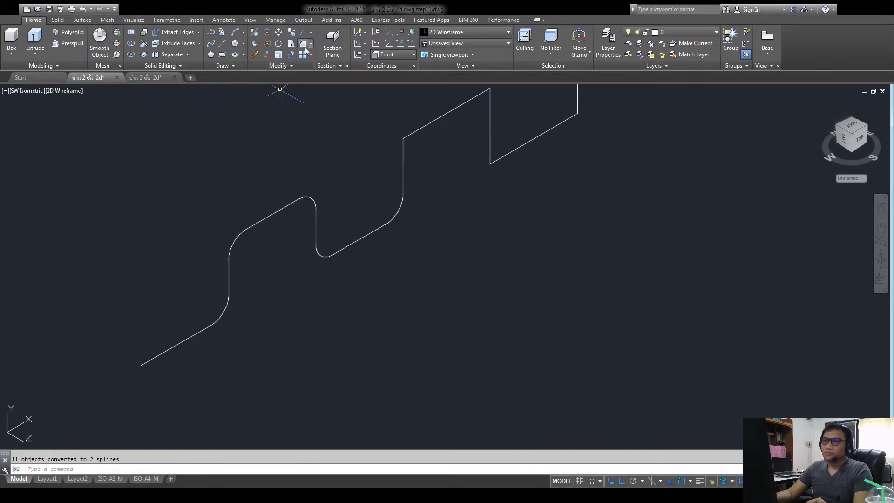
- Join the middle spline and the lower curve into one spline
left_click(287, 69)
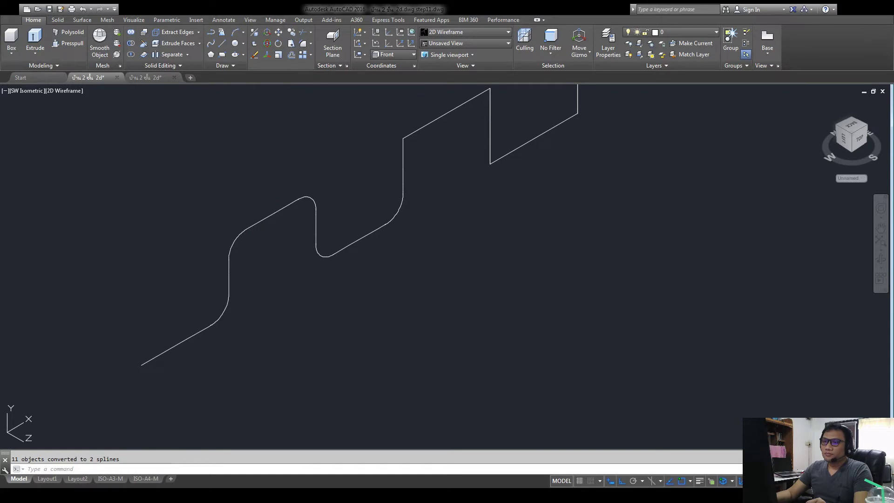
left_click(277, 113)
left_click(254, 225)
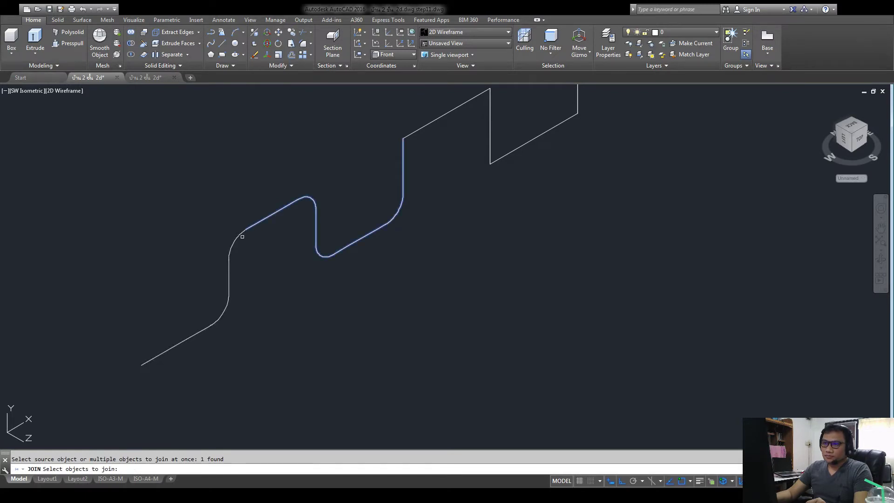
left_click(241, 235)
key("Return")
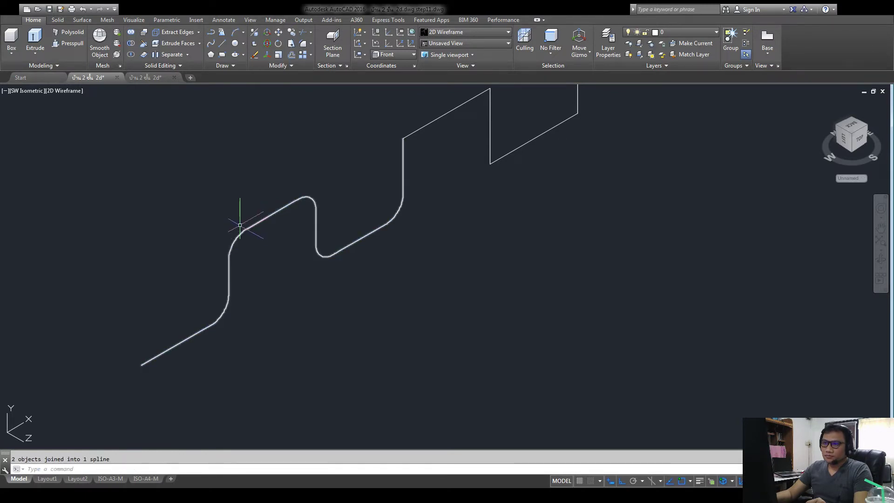
scroll(239, 225, "down", 2)
scroll(244, 205, "down", 2)
scroll(237, 256, "up", 4)
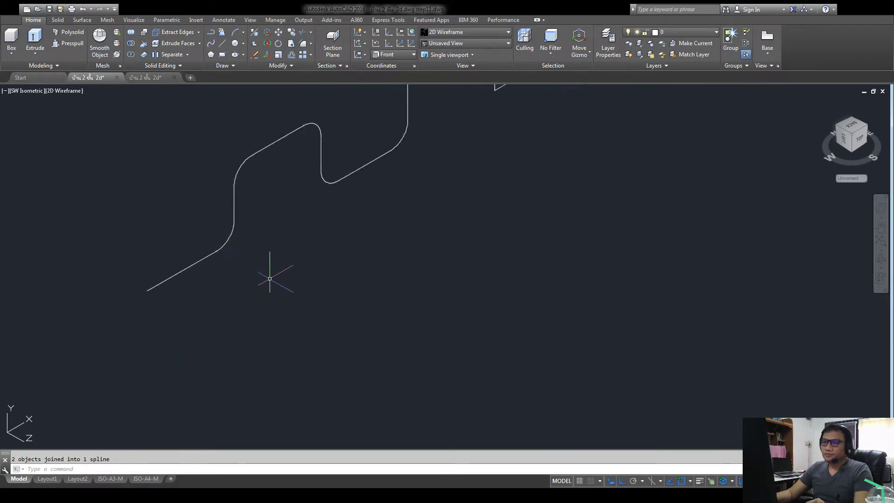
- Offset the profile spline by .002 to one side
left_click(293, 56)
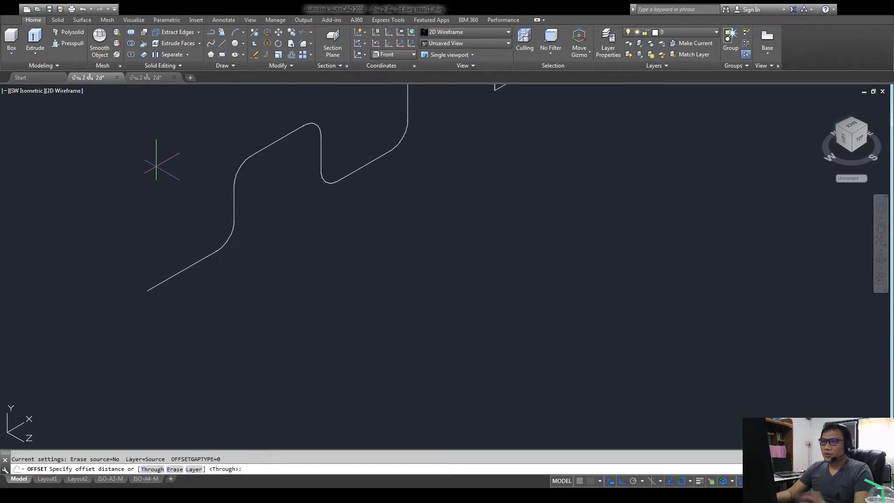
scroll(166, 165, "down", 2)
middle_click_drag(164, 165, 175, 206)
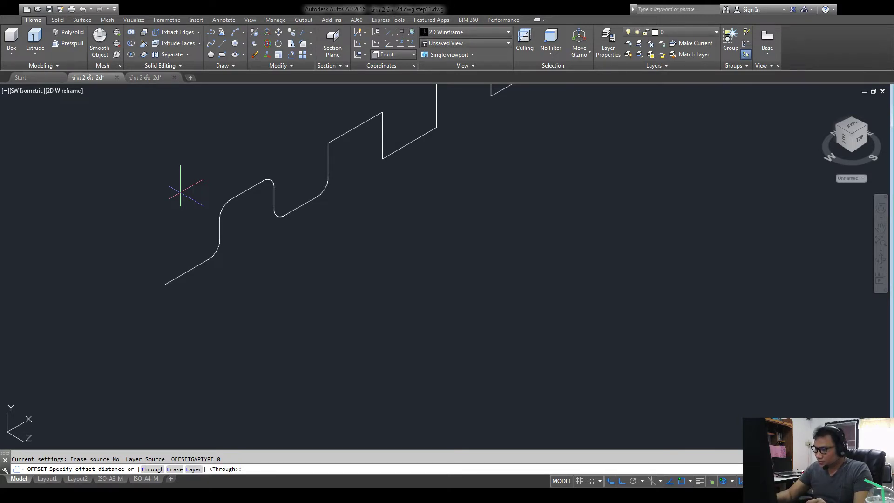
type(".002")
key("Return")
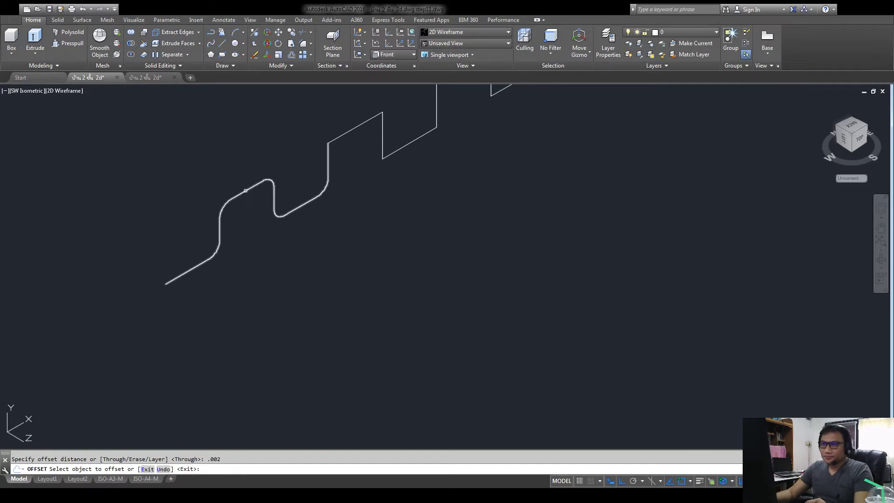
left_click(245, 190)
scroll(246, 214, "up", 5)
scroll(241, 217, "down", 2)
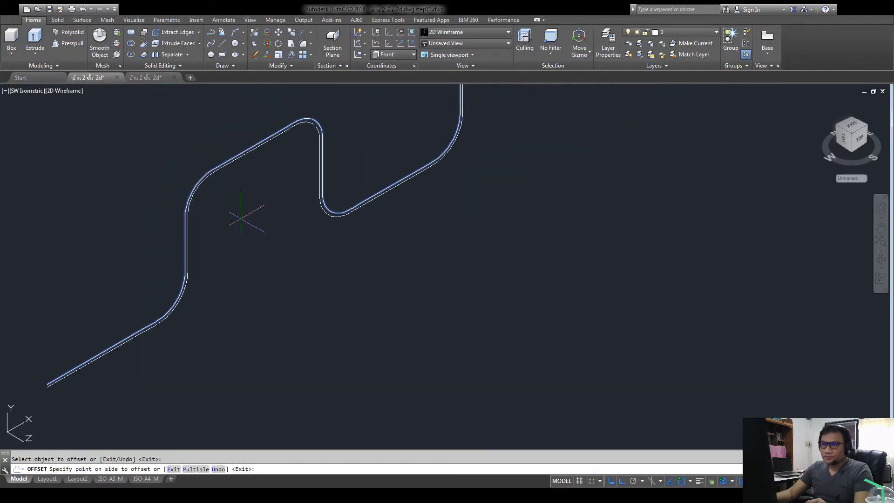
left_click(248, 233)
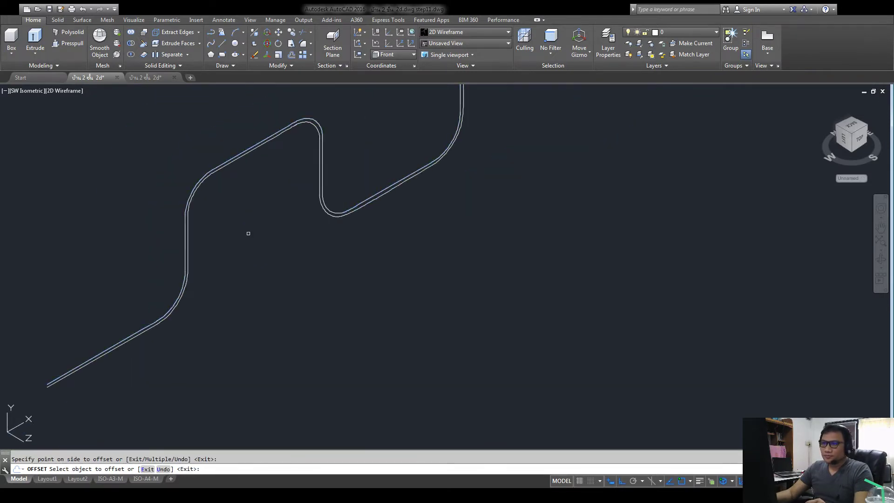
key("Return")
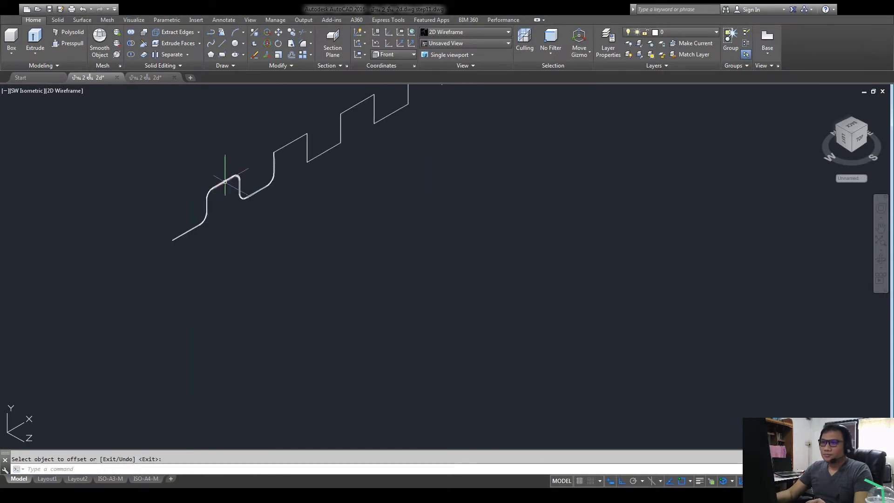
- Delete the stray short line at a bend of the profile
middle_click_drag(214, 149, 246, 154, "shift")
scroll(309, 150, "up", 5)
scroll(309, 150, "down", 5)
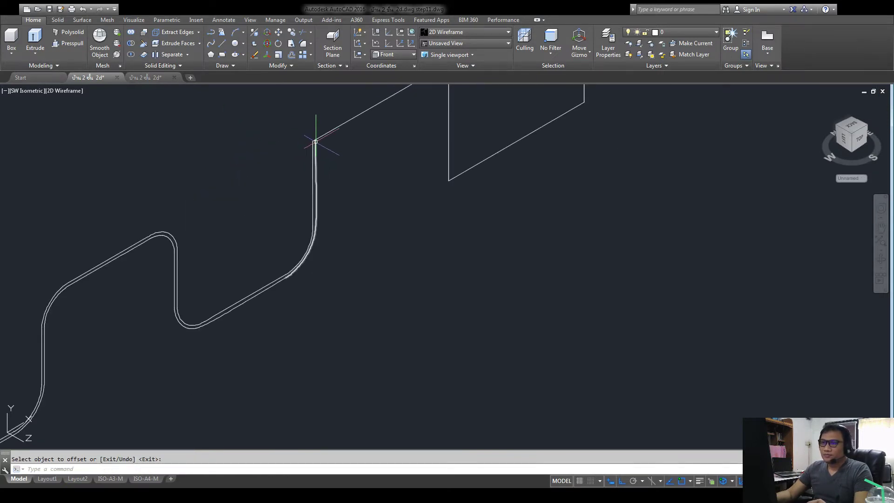
scroll(326, 146, "down", 1)
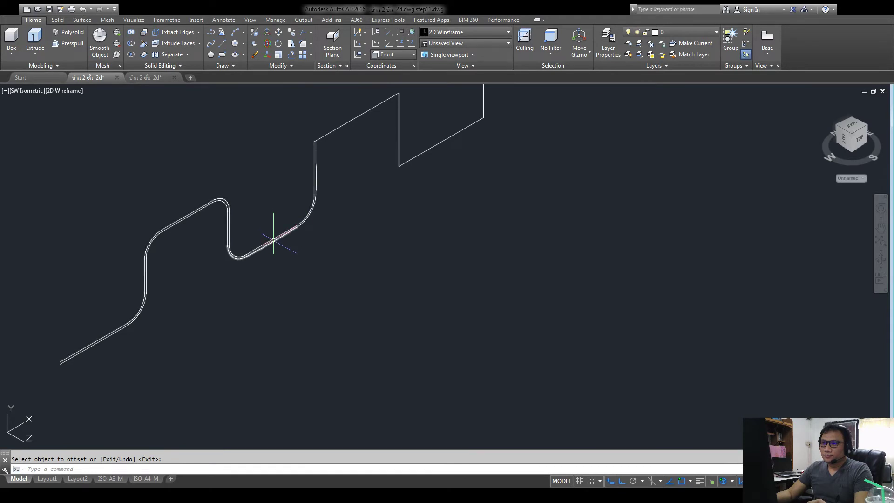
scroll(310, 217, "up", 5)
left_click(310, 217)
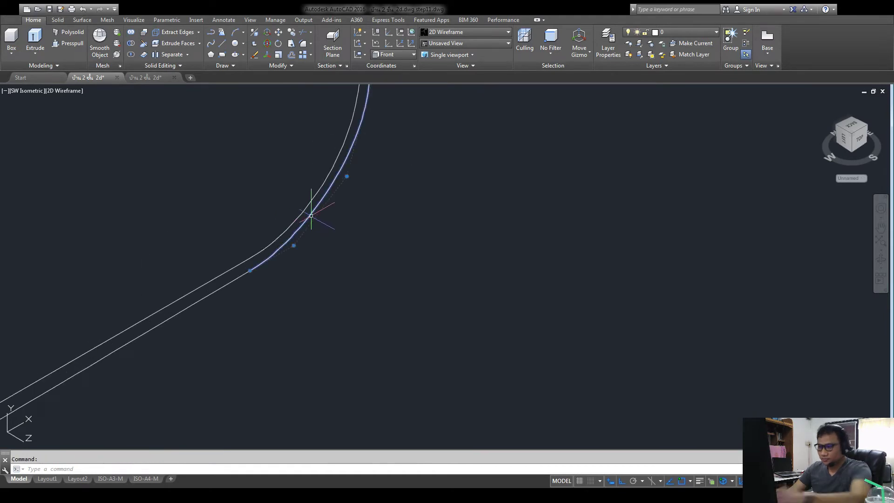
key("Delete")
scroll(305, 233, "down", 4)
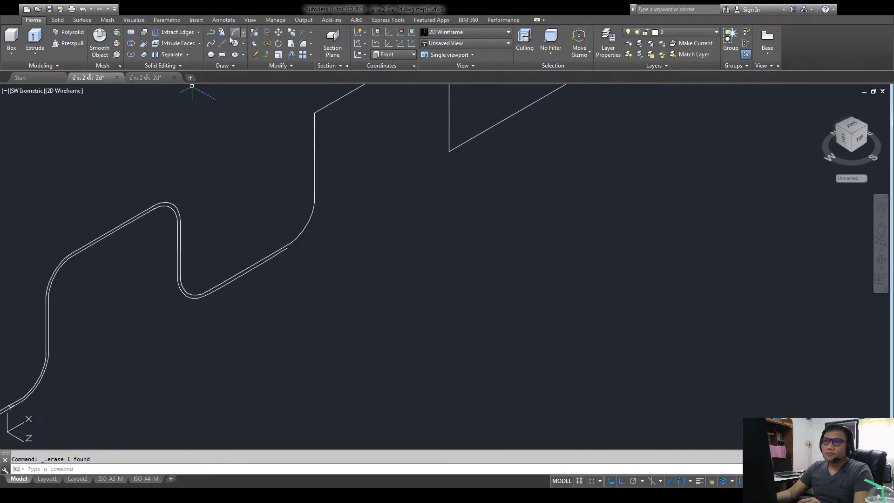
- Undo the erase to bring back the double-line sheet profile
left_click(85, 13)
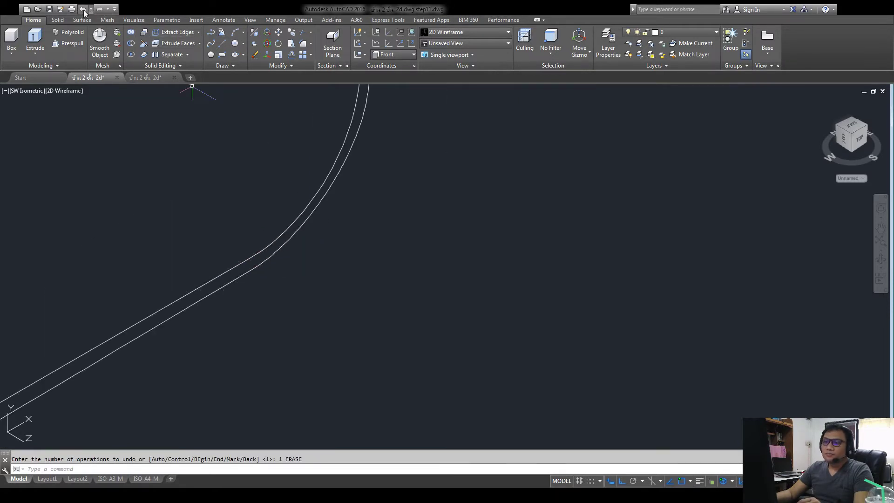
scroll(256, 143, "down", 3)
scroll(260, 135, "down", 2)
middle_click_drag(261, 136, 309, 194)
scroll(309, 194, "up", 5)
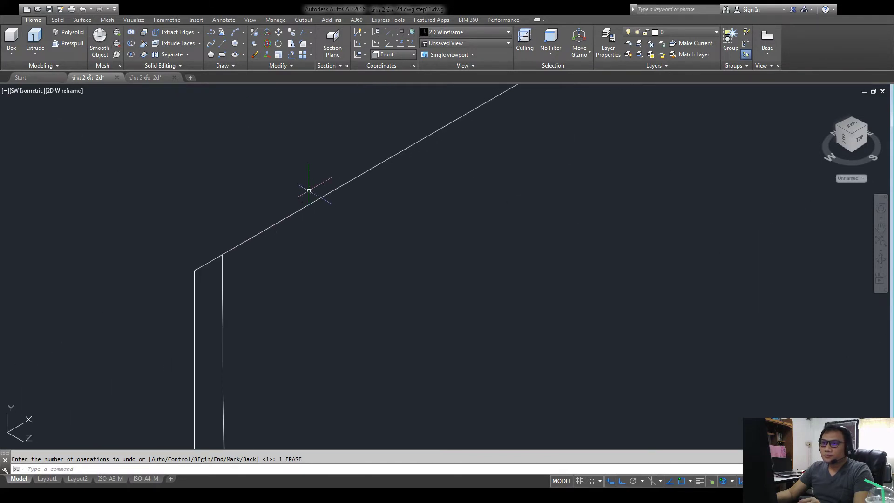
scroll(283, 180, "down", 4)
scroll(284, 180, "down", 3)
scroll(284, 179, "up", 4)
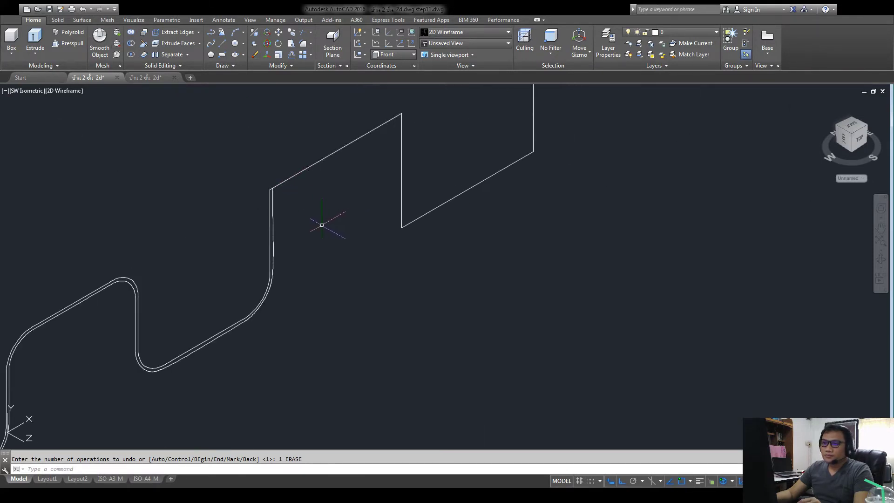
middle_click_drag(291, 195, 239, 254)
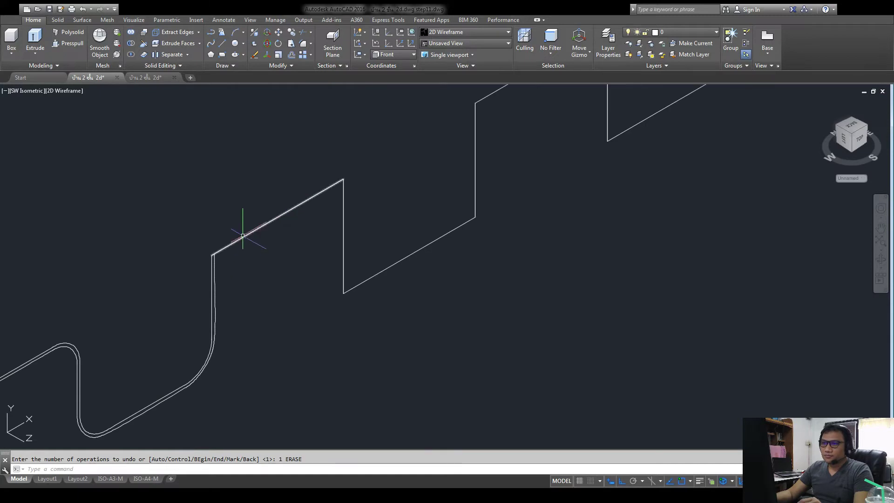
scroll(212, 252, "up", 5)
scroll(211, 252, "up", 4)
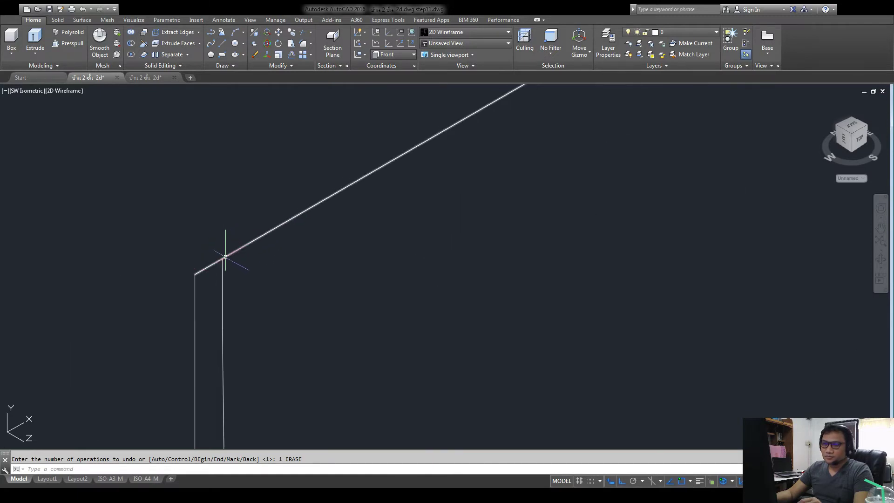
- Trim the long diagonal line away from the profile
left_click(304, 38)
key("Return")
left_click(283, 221)
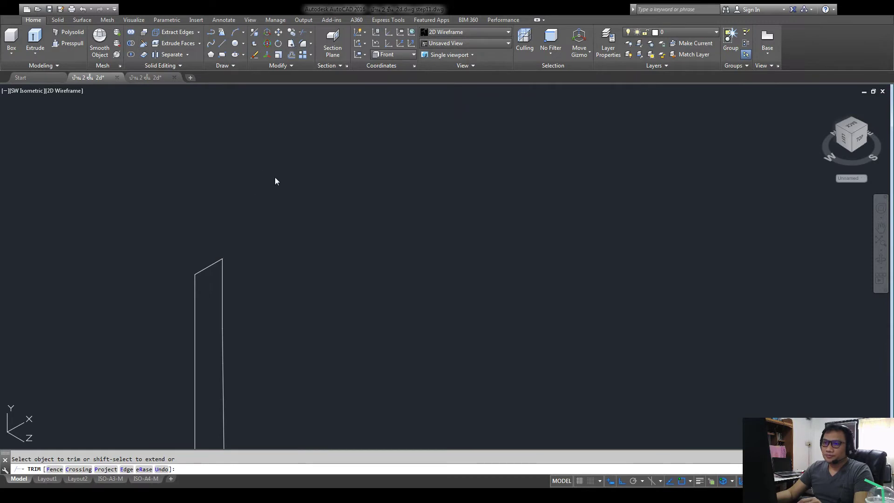
key("Return")
scroll(275, 180, "down", 5)
scroll(201, 293, "up", 2)
scroll(167, 291, "up", 2)
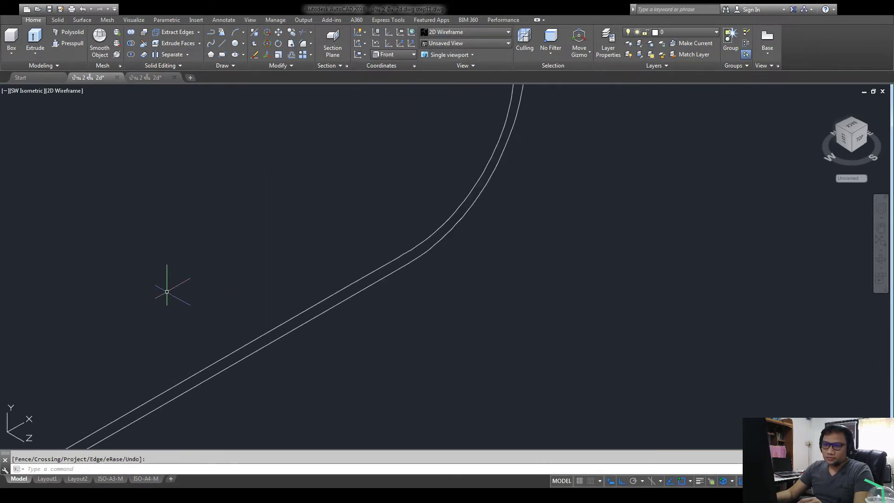
scroll(167, 291, "down", 4)
- Draw a short closing line across one profile end, then delete it
left_click(106, 220)
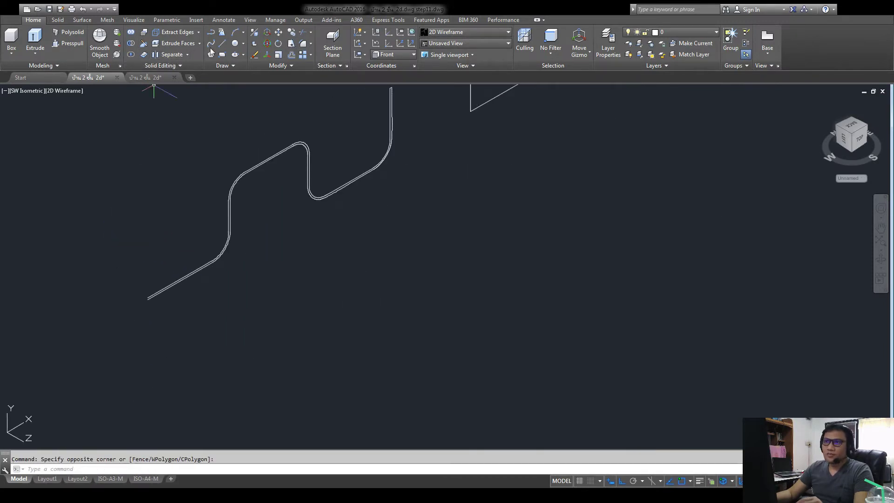
key("Escape")
type("l")
key("Return")
scroll(149, 289, "up", 3)
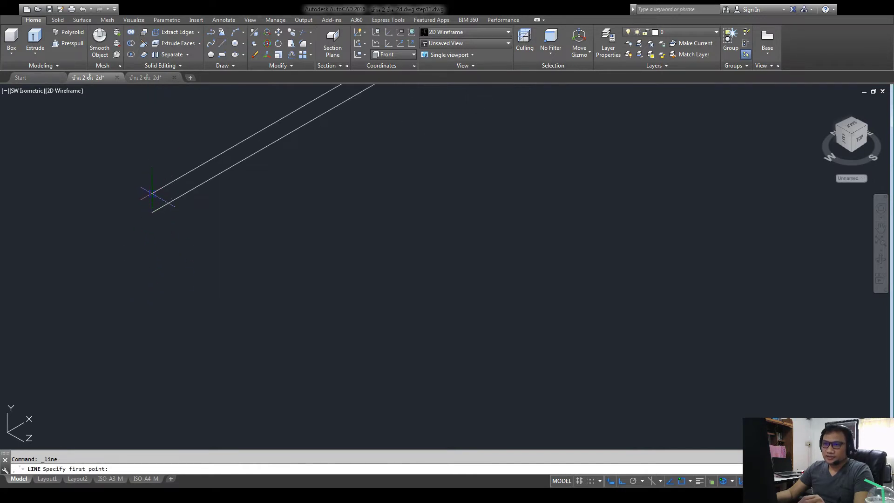
left_click(152, 193)
left_click(154, 212)
key("Return")
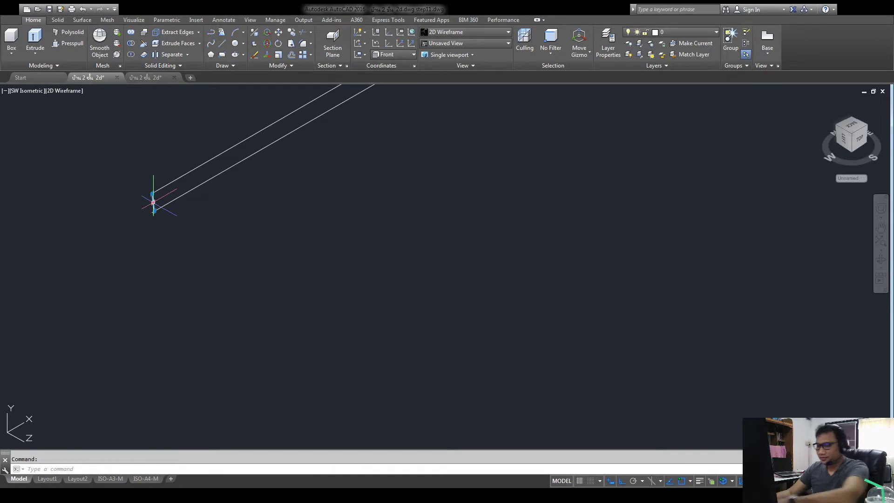
key("Delete")
key("Return")
key("Return")
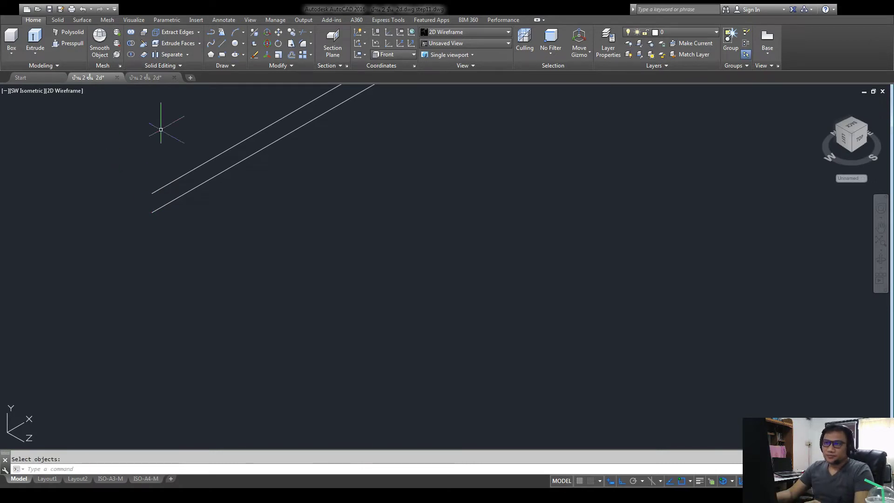
- Draw a line closing the gap between the parallel profile line ends
left_click(222, 42)
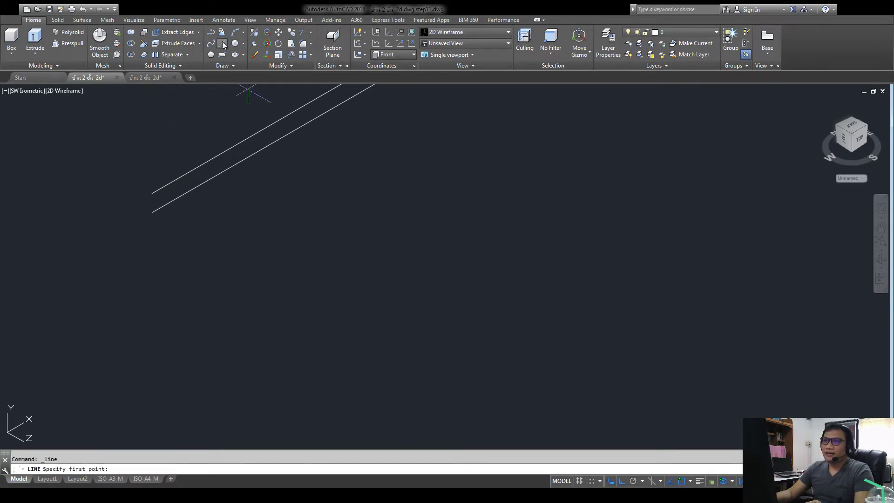
scroll(135, 197, "up", 5)
left_click(166, 200)
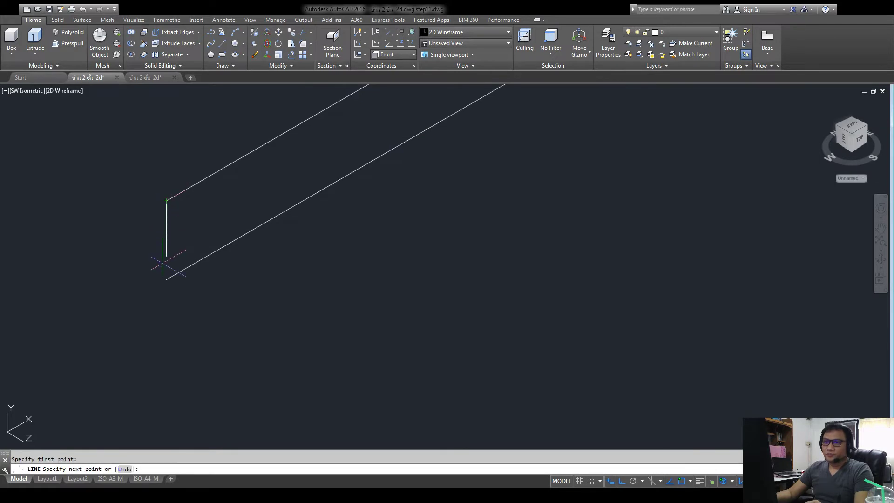
left_click(166, 279)
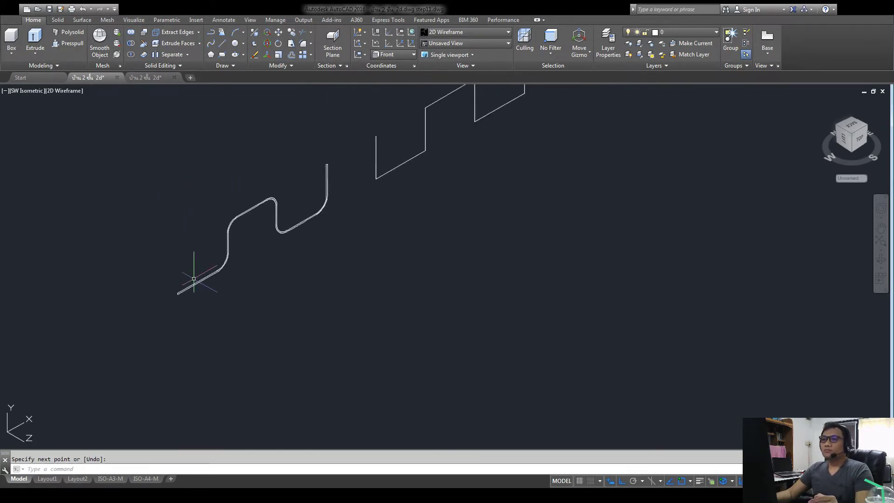
middle_click_drag(193, 278, 170, 305)
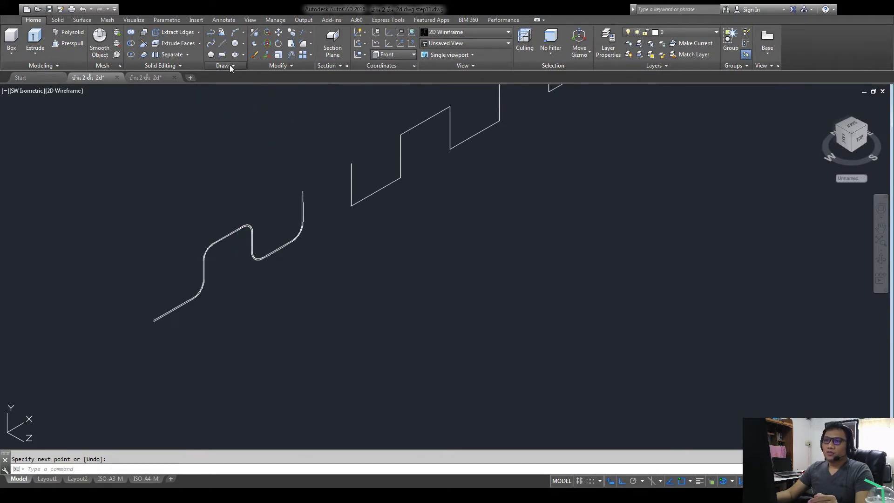
- Convert the closed profile into a single region using a crossing window
left_click(324, 161)
left_click(65, 358)
key("Return")
scroll(211, 242, "up", 5)
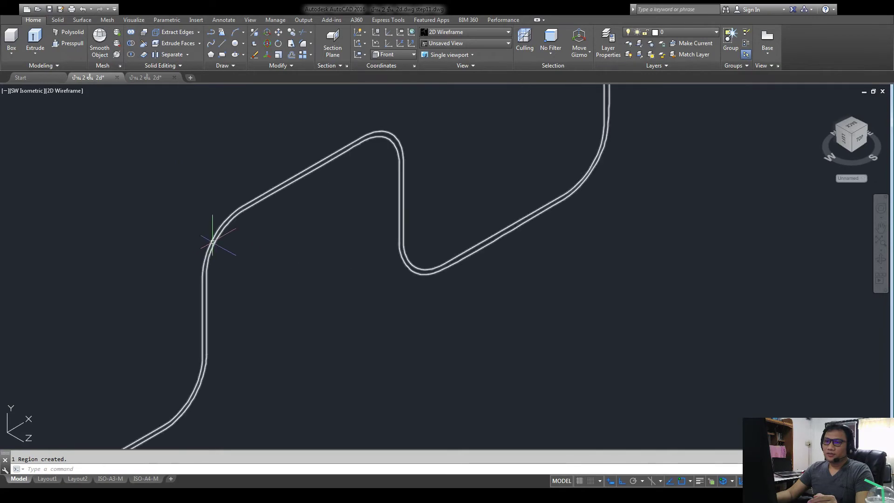
scroll(213, 242, "down", 3)
scroll(212, 242, "up", 2)
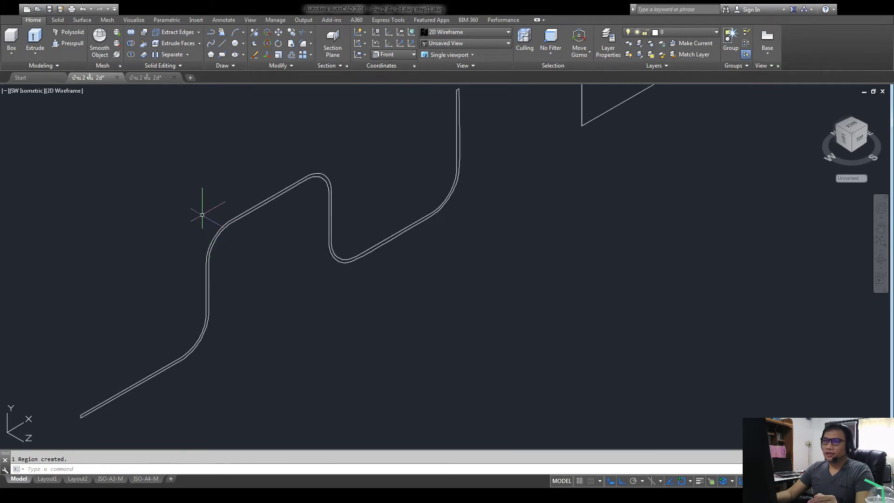
- Switch the visual style to Conceptual
left_click(64, 91)
left_click(98, 127)
scroll(309, 272, "down", 4)
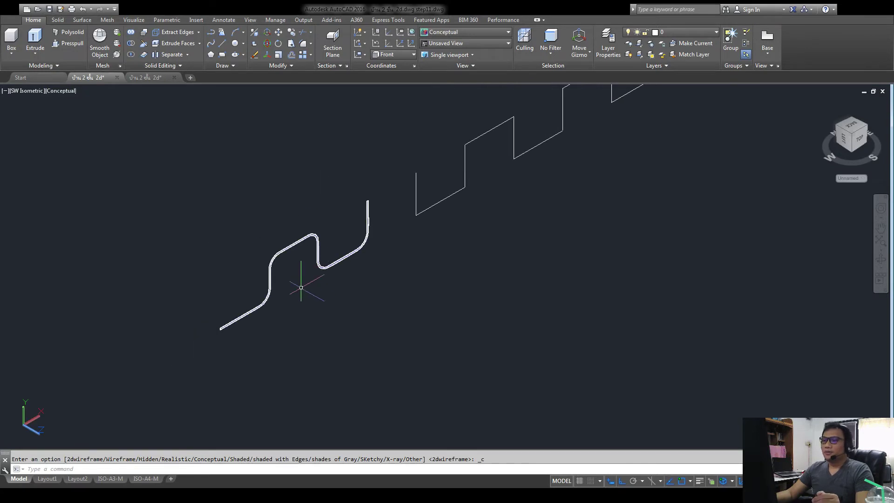
left_click(292, 33)
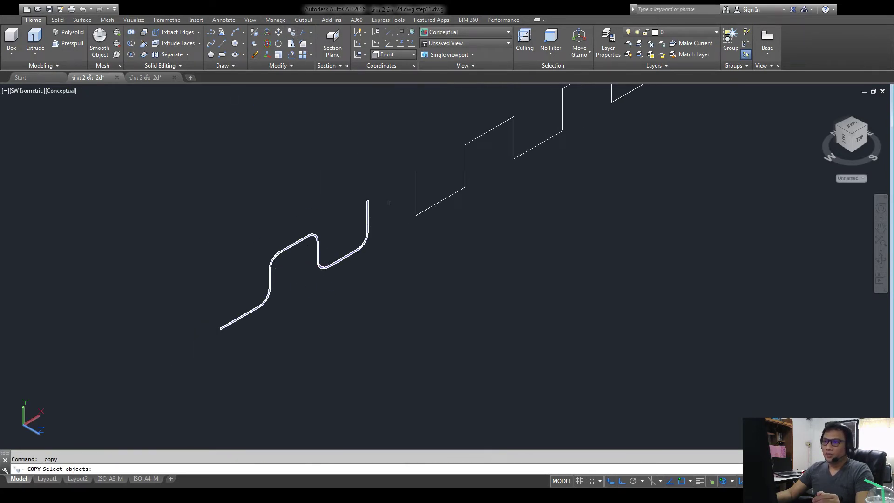
left_click(379, 180)
left_click(169, 361)
key("Return")
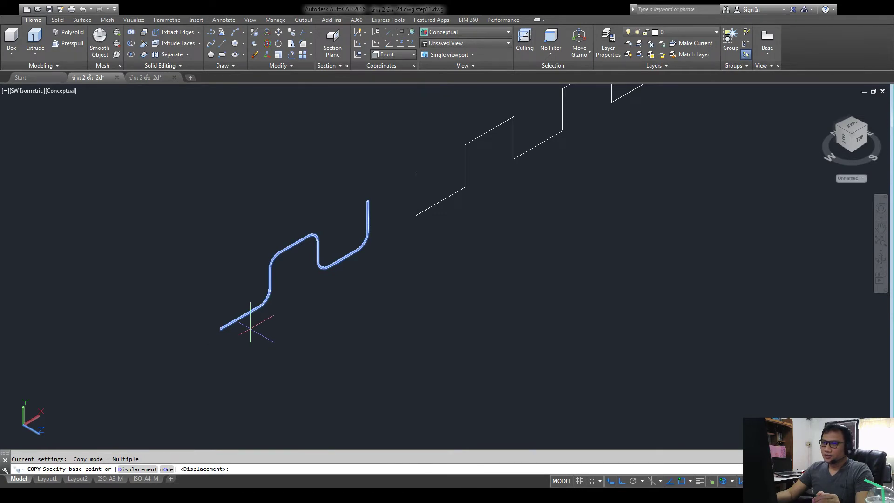
scroll(250, 329, "up", 4)
left_click(162, 331)
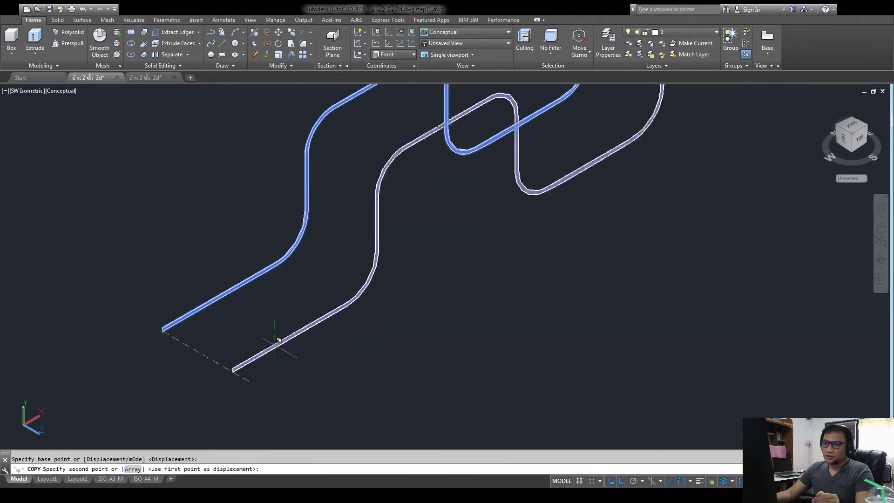
scroll(334, 230, "down", 2)
scroll(334, 230, "down", 2)
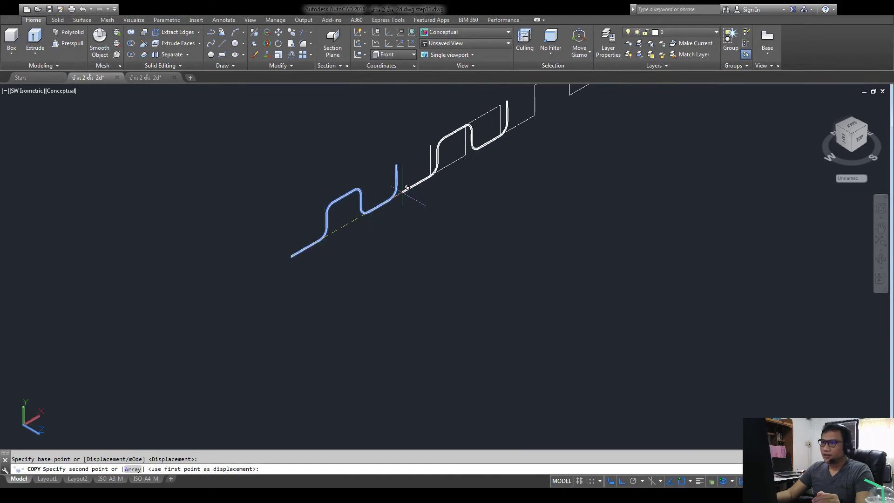
scroll(396, 190, "up", 1)
scroll(327, 236, "up", 1)
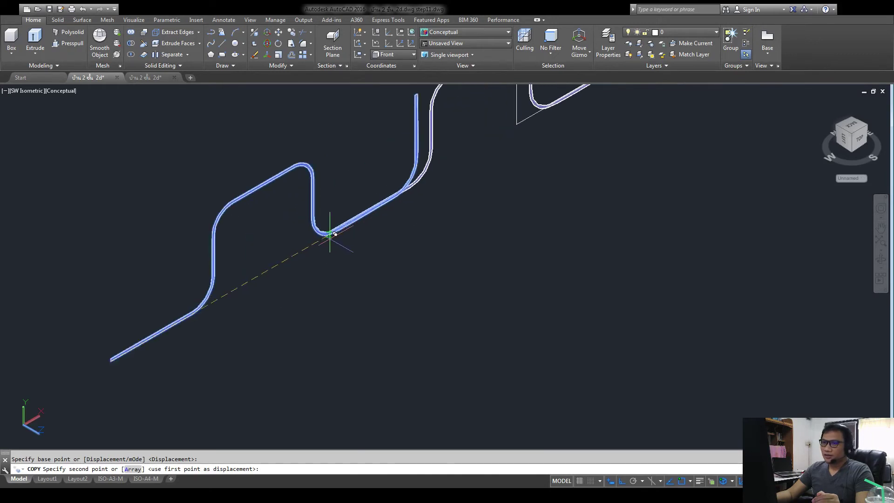
scroll(331, 232, "up", 1)
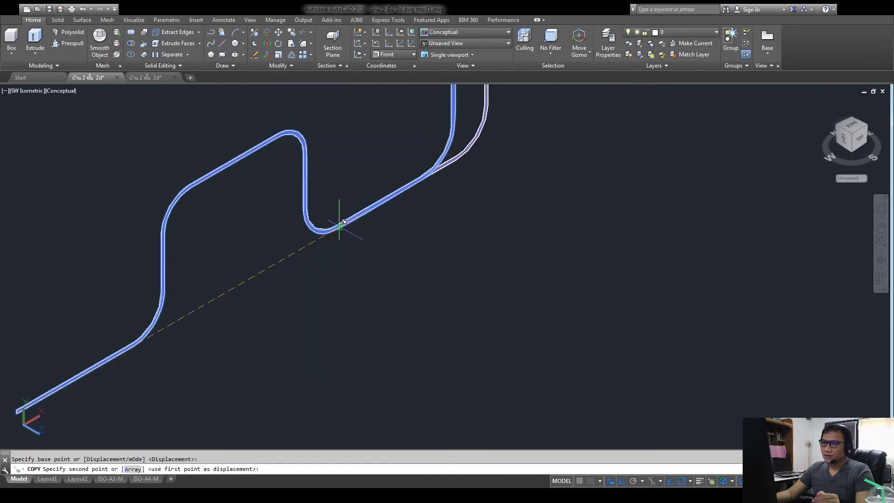
scroll(338, 226, "up", 1)
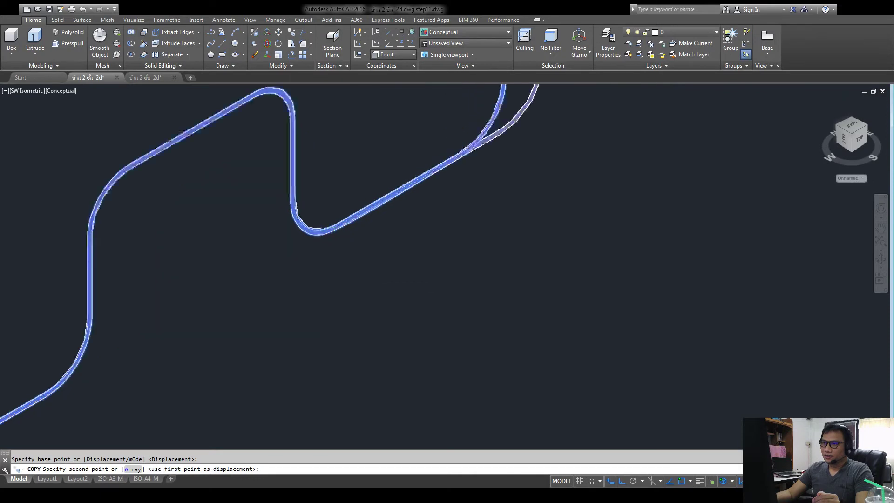
scroll(333, 228, "up", 2)
scroll(303, 237, "down", 4)
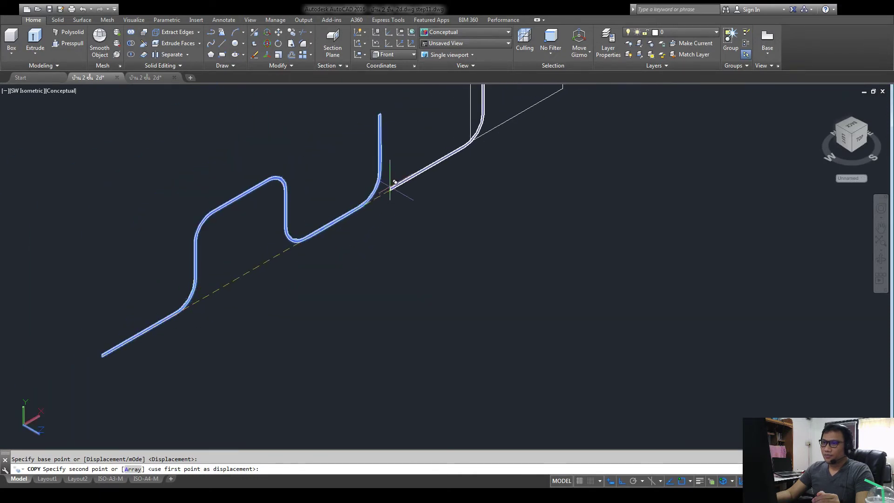
middle_click_drag(359, 208, 303, 285)
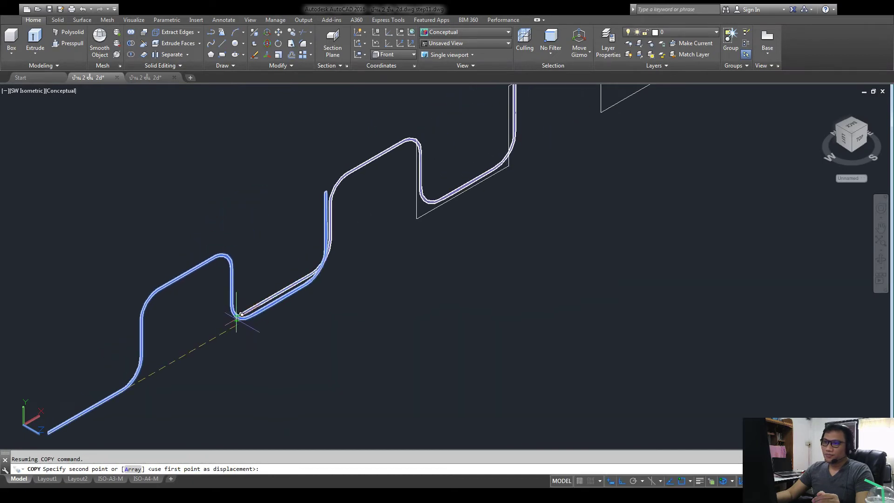
scroll(237, 316, "up", 4)
scroll(219, 317, "down", 2)
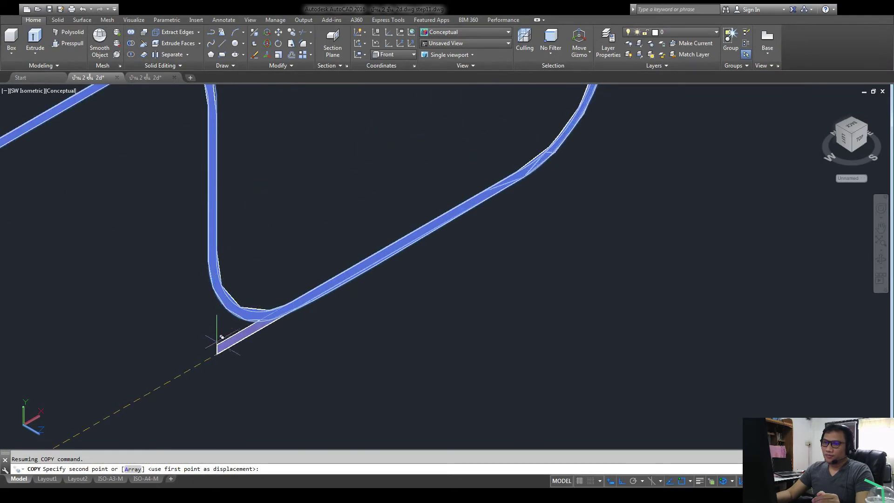
scroll(226, 333, "down", 3)
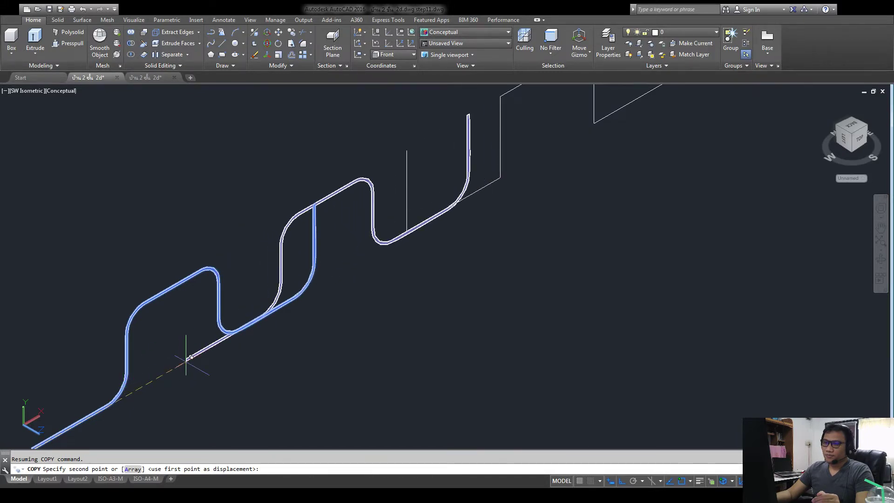
key("Escape")
scroll(279, 302, "up", 3)
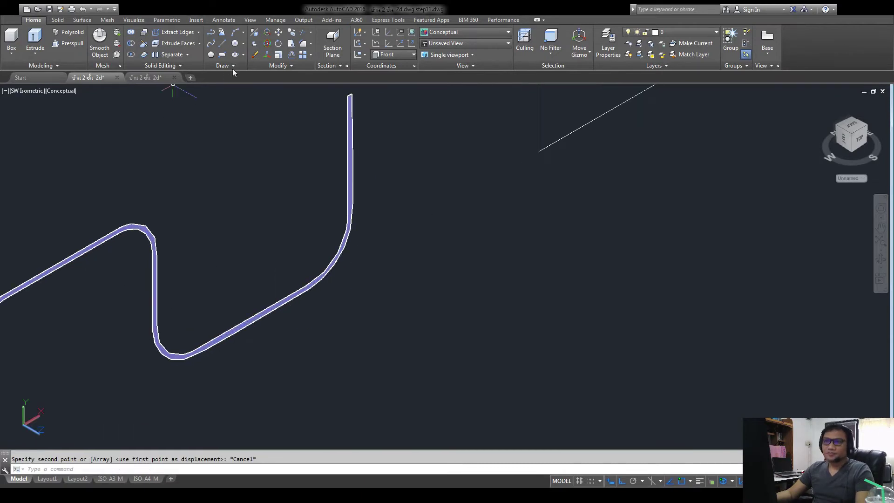
left_click(222, 44)
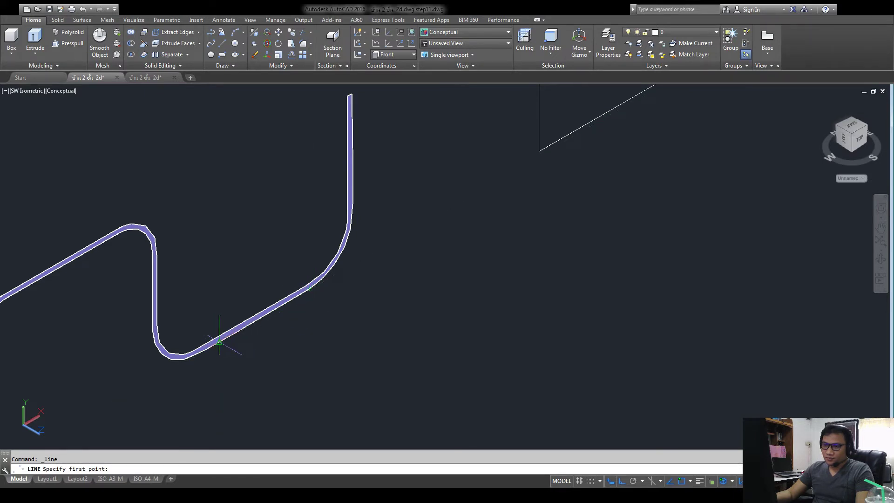
scroll(223, 338, "down", 6)
middle_click_drag(219, 340, 242, 290)
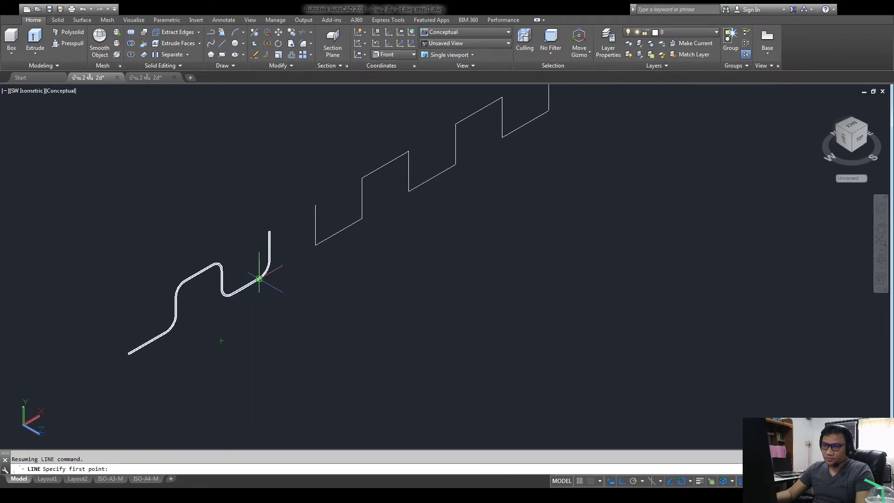
scroll(259, 278, "up", 6)
scroll(259, 278, "down", 2)
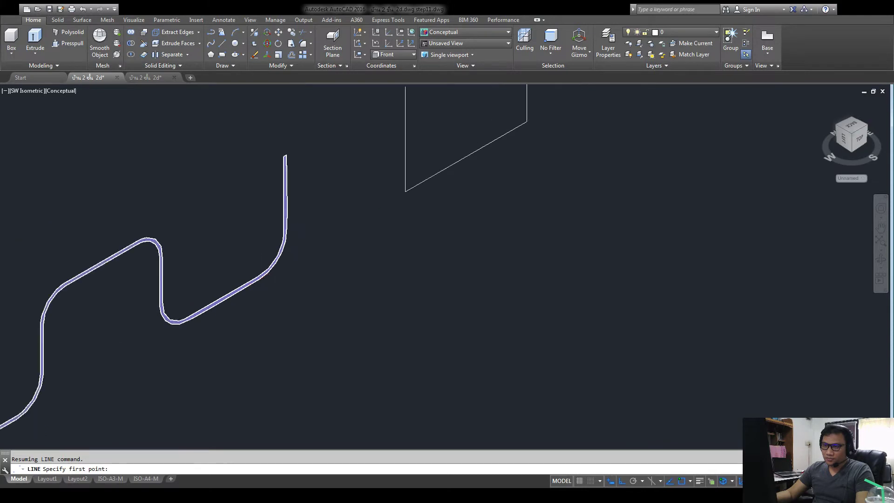
scroll(259, 278, "down", 4)
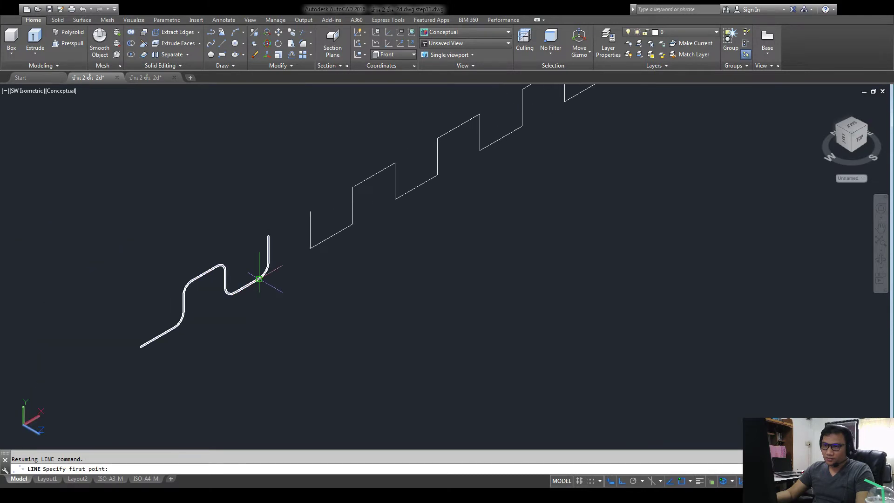
scroll(260, 278, "up", 3)
scroll(259, 279, "up", 5)
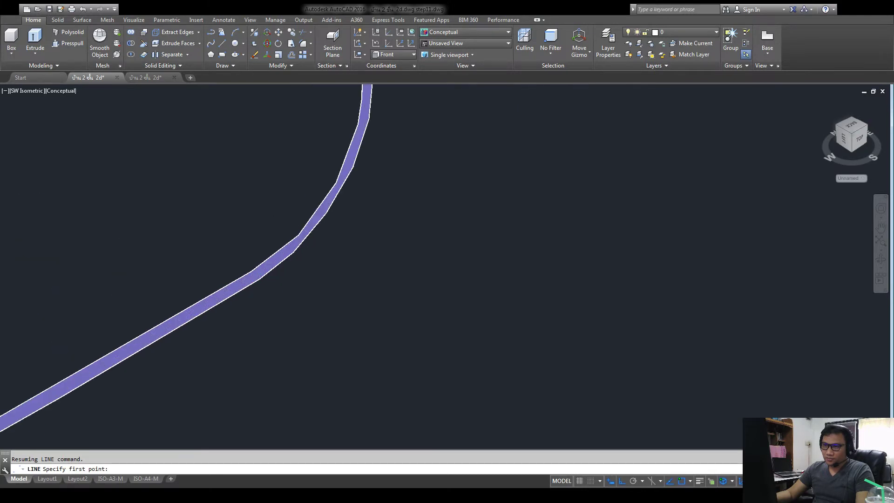
left_click(259, 278)
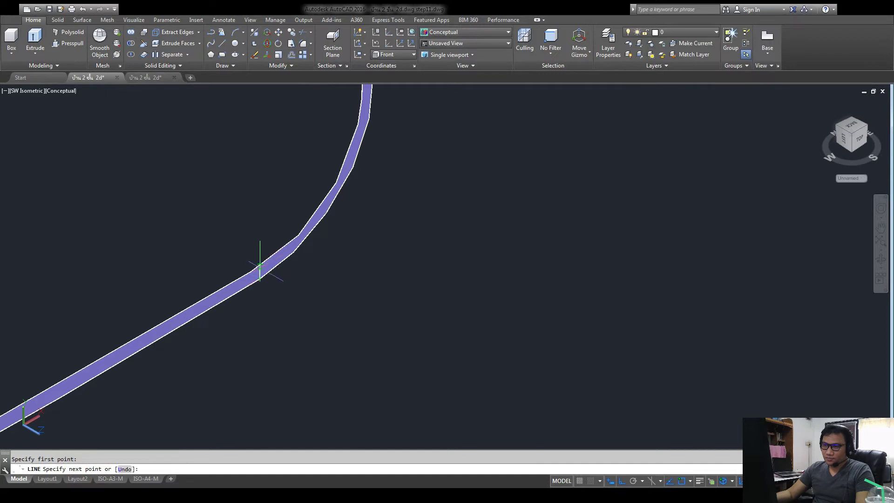
key("Escape")
scroll(252, 256, "down", 5)
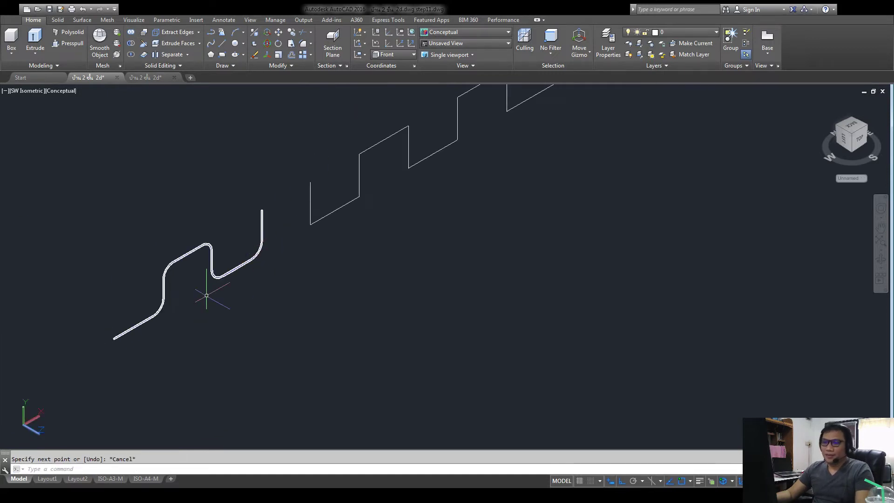
left_click(81, 11)
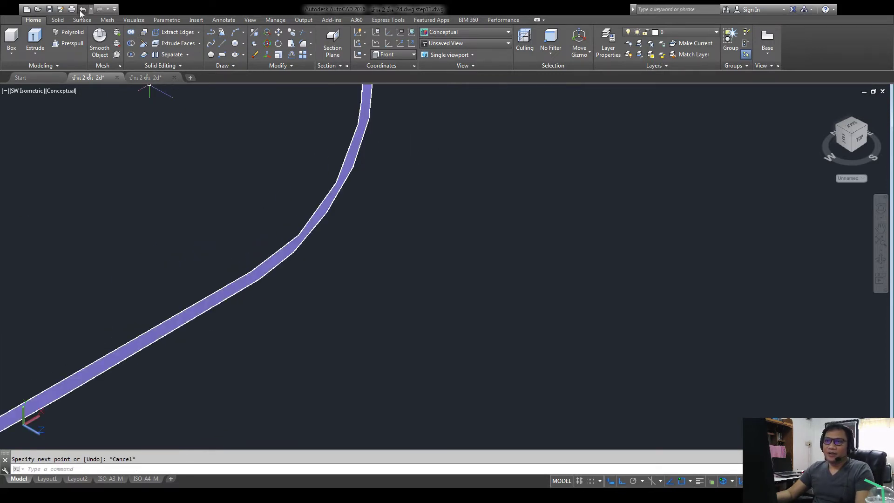
- Undo twice to restore the 2D Wireframe display of the pipe
left_click(81, 11)
left_click(82, 11)
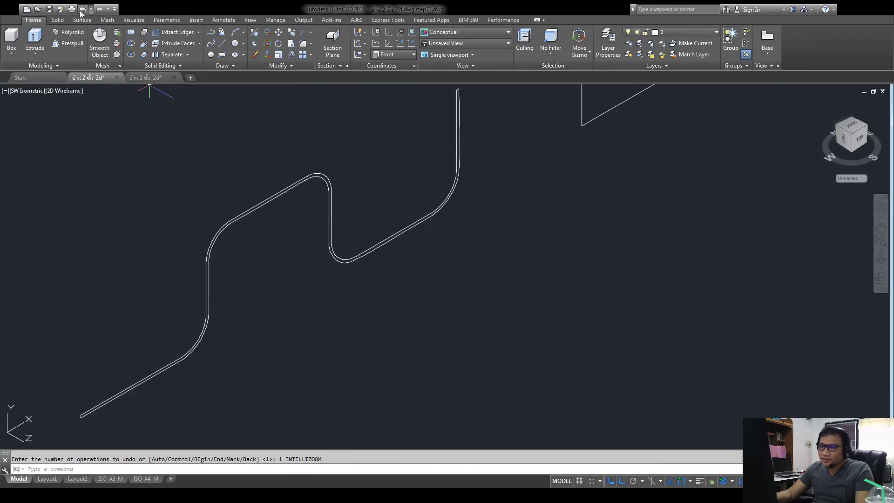
scroll(372, 186, "down", 3)
scroll(314, 250, "up", 5)
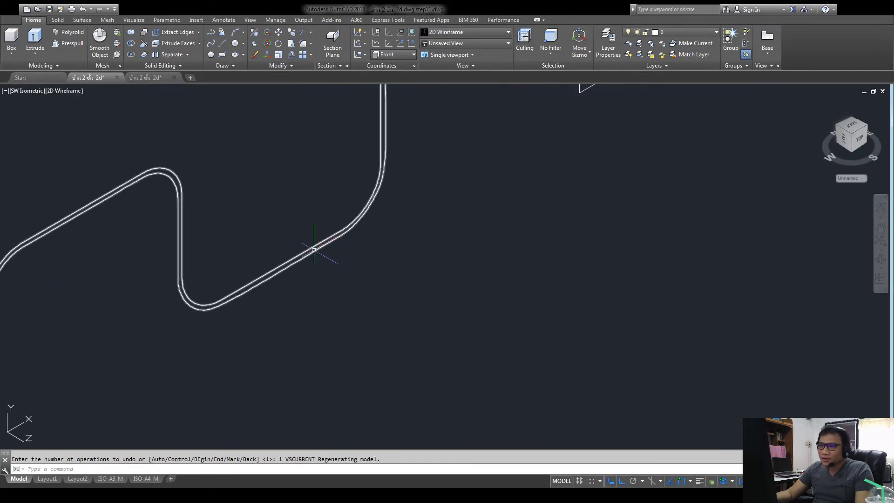
scroll(314, 250, "down", 2)
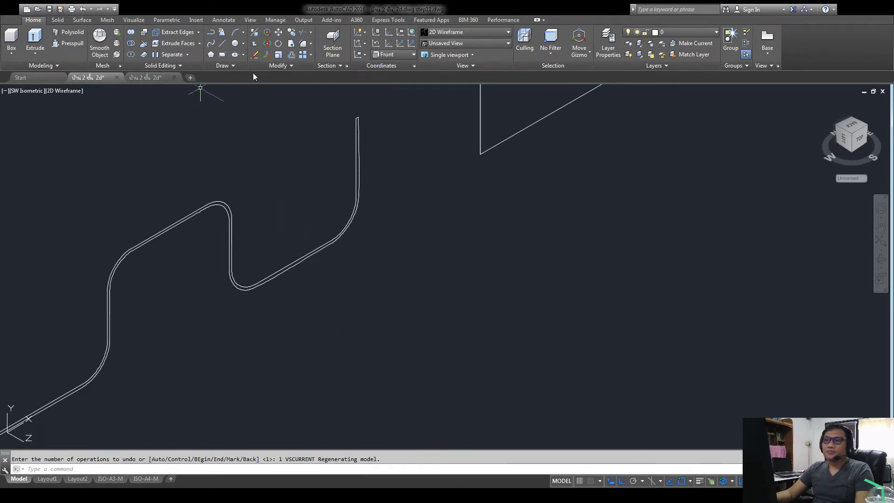
- Explode the whole pipe outline, selected with a crossing window, into separate segments
left_click(282, 65)
left_click(280, 82)
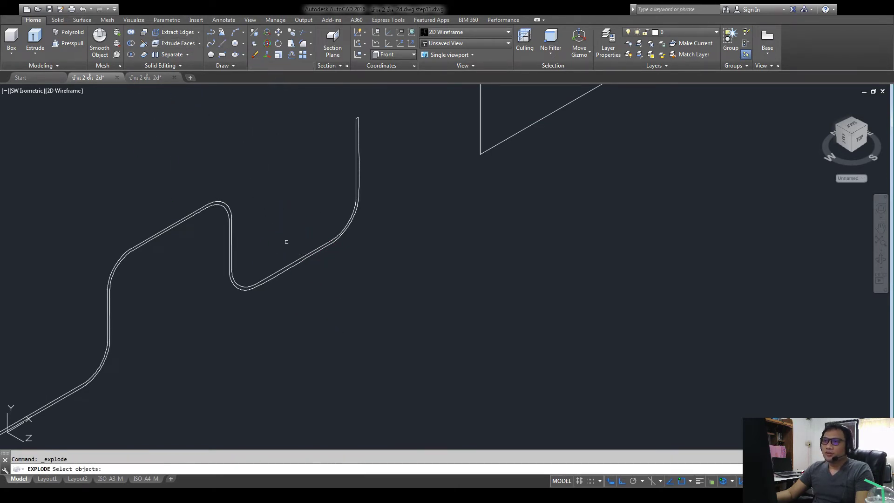
left_click(315, 231)
left_click(282, 299)
key("Return")
scroll(299, 214, "down", 2)
scroll(297, 243, "up", 4)
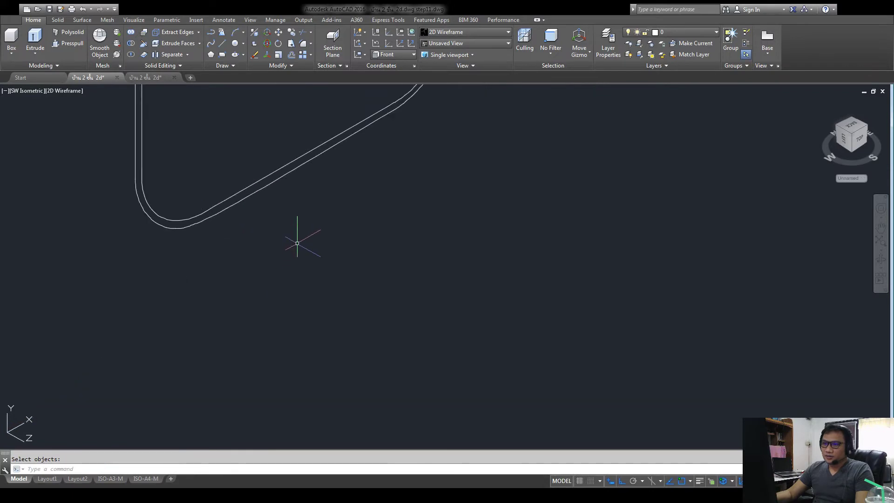
scroll(250, 176, "down", 2)
- Draw a short test line between the two pipe-path edges, then erase it
left_click(222, 44)
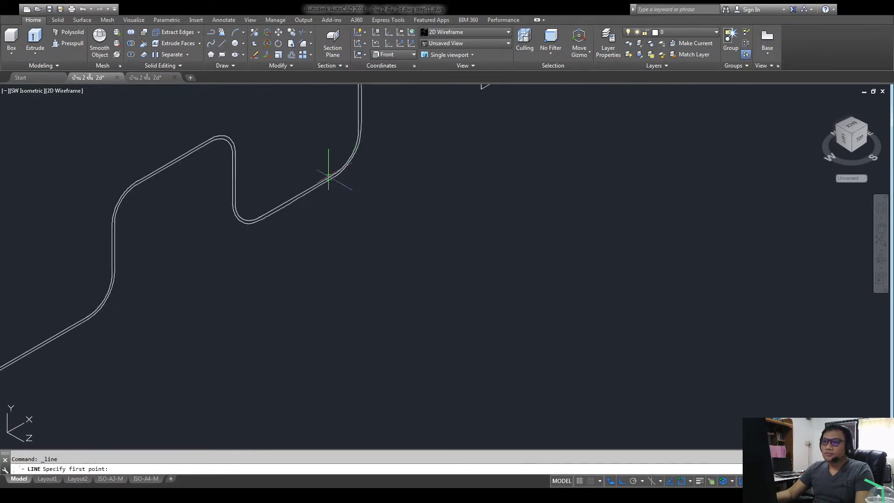
scroll(300, 194, "up", 8)
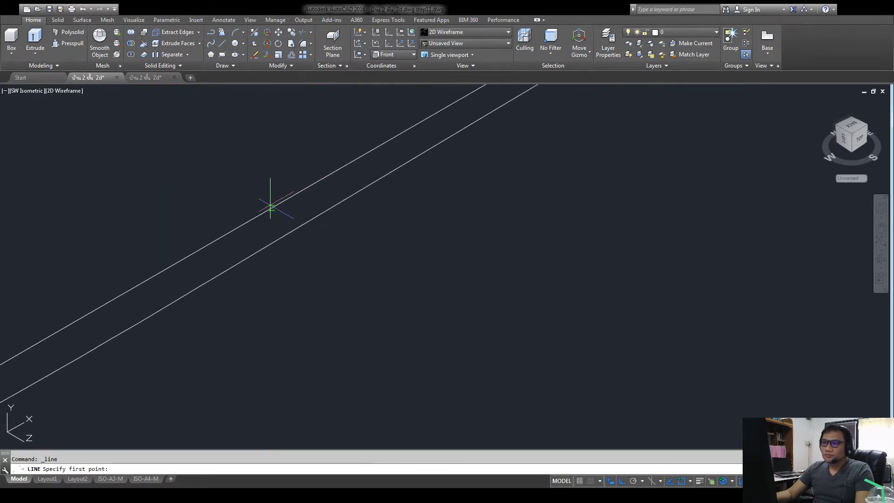
scroll(332, 207, "down", 4)
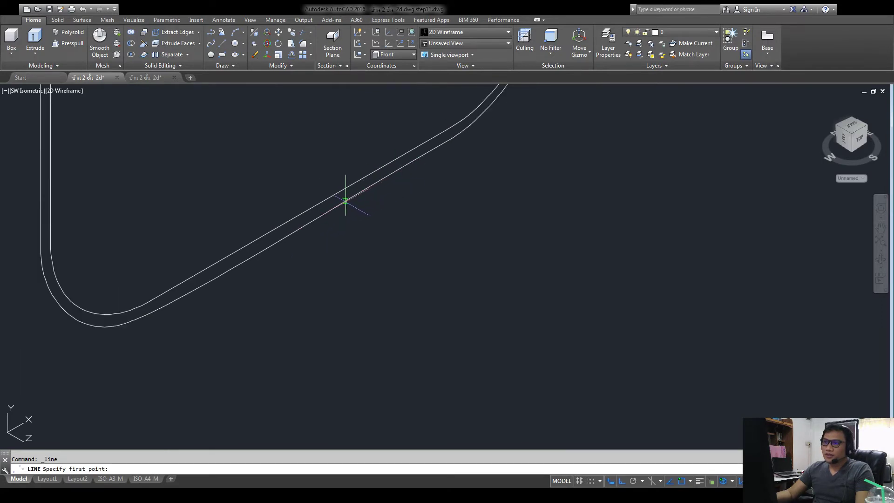
left_click(317, 216)
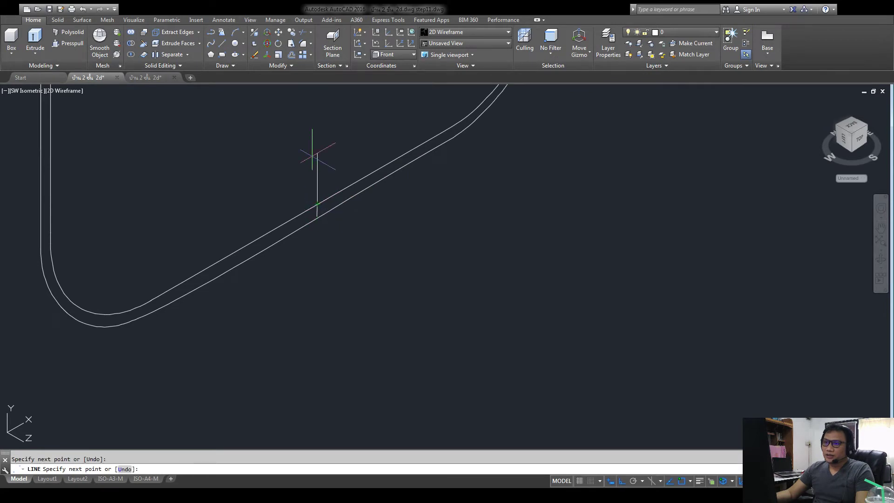
left_click(318, 204)
key("Return")
scroll(328, 205, "up", 8)
left_click(263, 178)
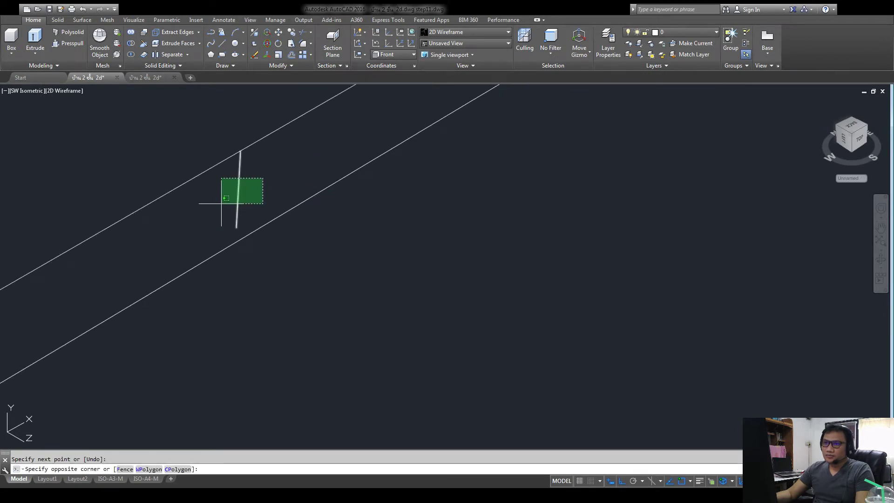
left_click(217, 203)
key("Delete")
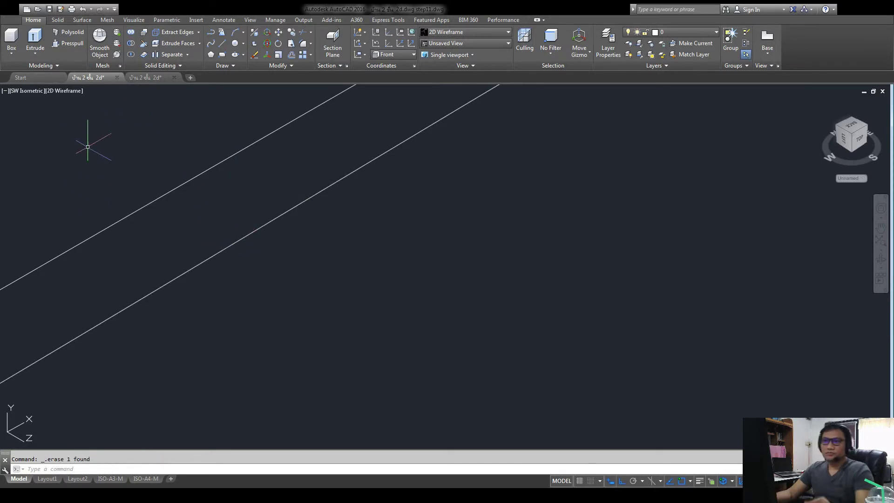
left_click(222, 43)
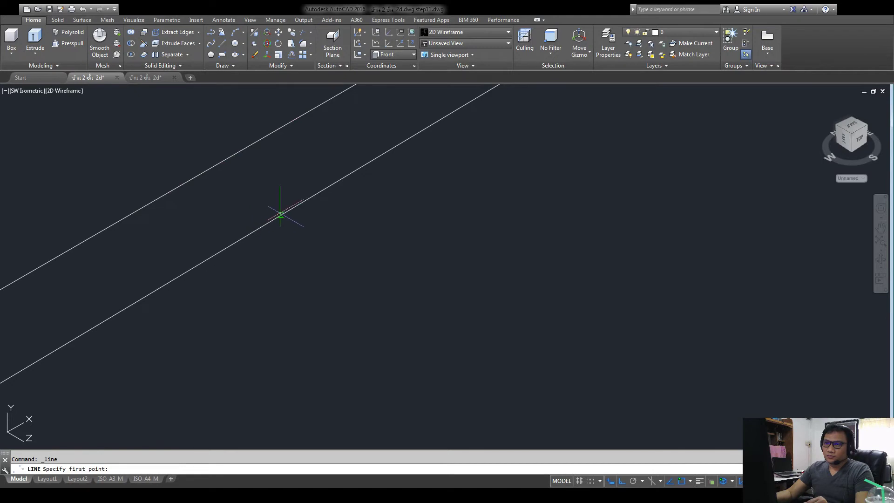
- Draw a vertical line rising from a point on the pipe's lower diagonal edge
scroll(244, 235, "down", 3)
scroll(239, 236, "down", 2)
scroll(234, 235, "up", 2)
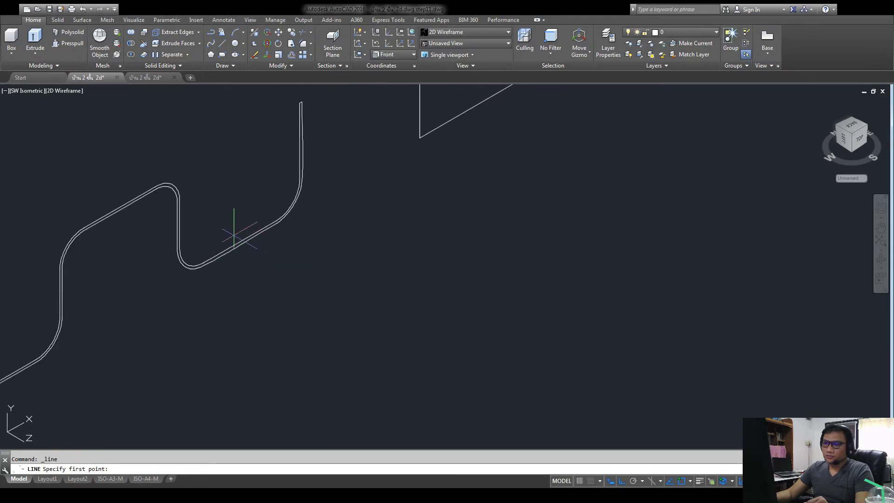
scroll(219, 233, "down", 1)
scroll(255, 223, "up", 4)
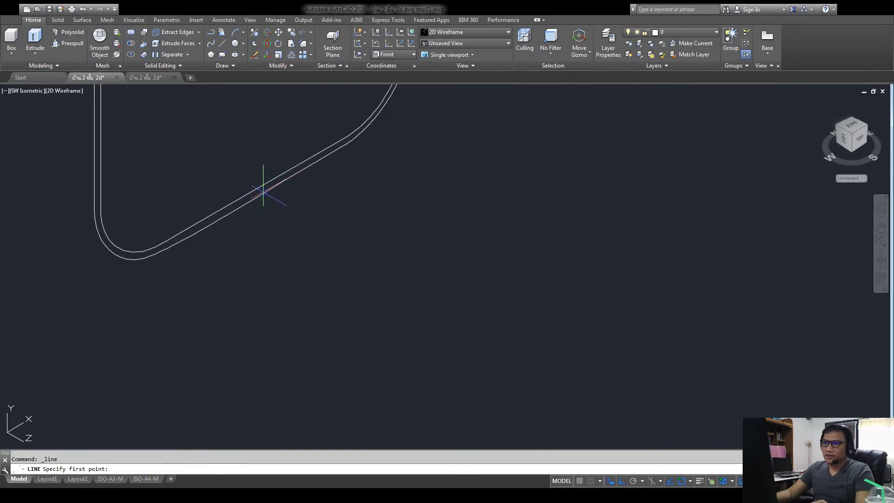
left_click(263, 190)
left_click(277, 99)
key("Return")
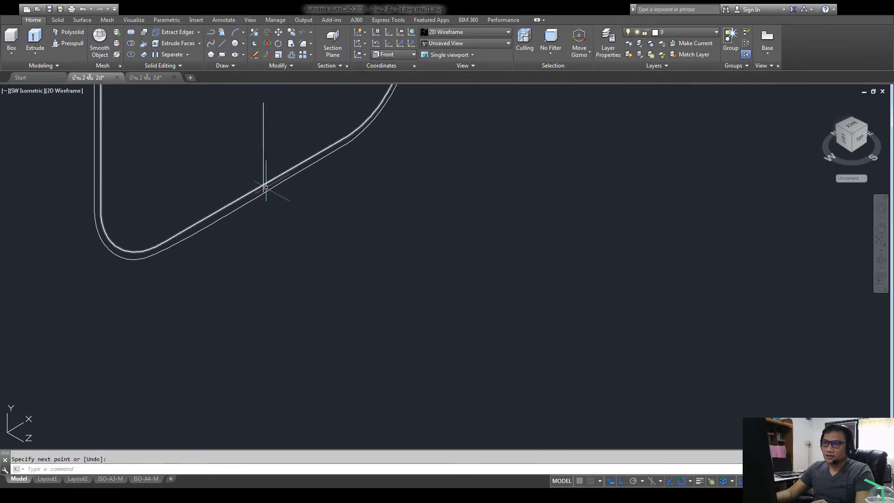
scroll(254, 188, "up", 3)
scroll(248, 191, "down", 2)
scroll(260, 184, "up", 1)
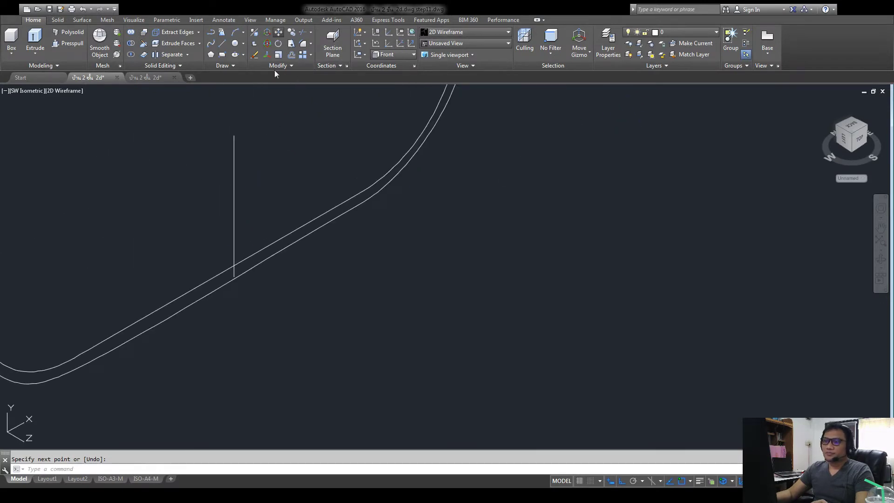
key("Escape")
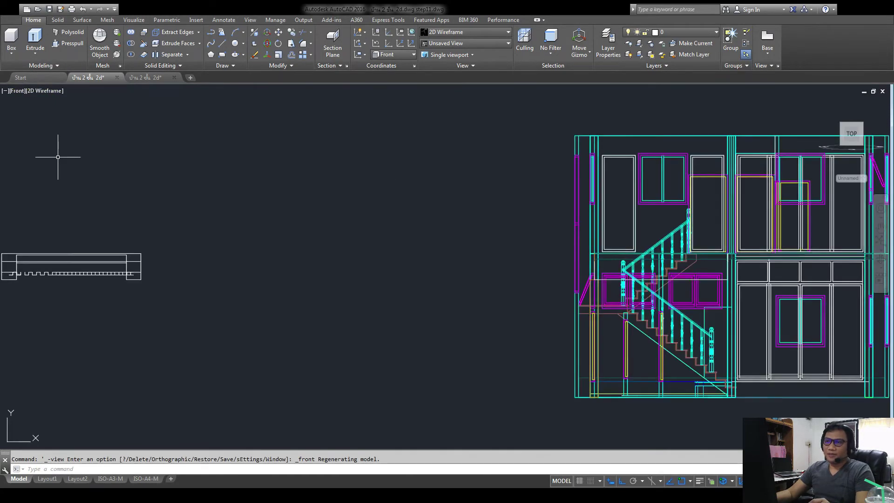
- Replace the old vertical marker with a new vertical line crossing the pipe
scroll(129, 295, "up", 3)
scroll(260, 274, "up", 3)
scroll(175, 293, "up", 3)
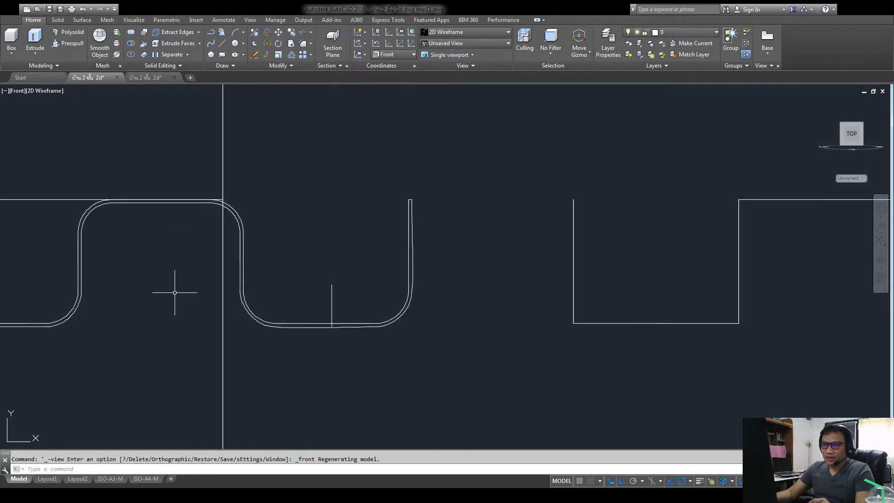
scroll(176, 293, "up", 2)
middle_click_drag(439, 365, 309, 300)
scroll(309, 300, "up", 4)
left_click_drag(342, 196, 225, 208)
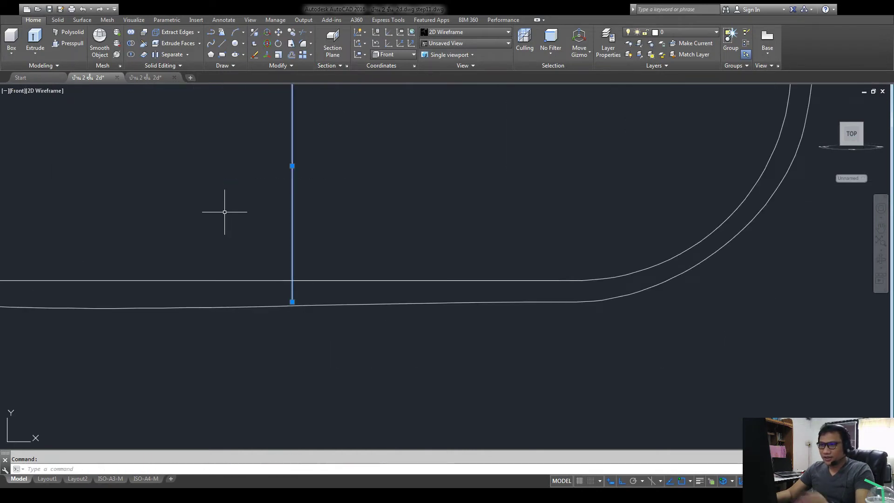
key("Delete")
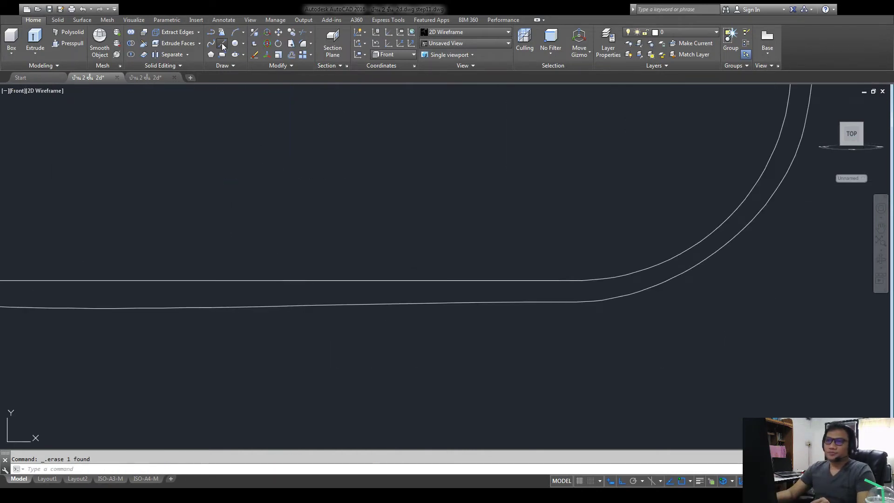
left_click(221, 43)
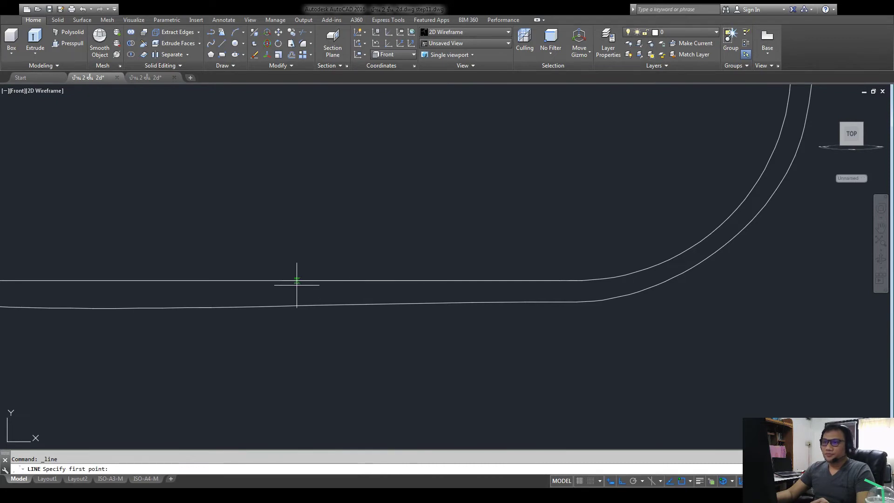
left_click(256, 281)
left_click(255, 356)
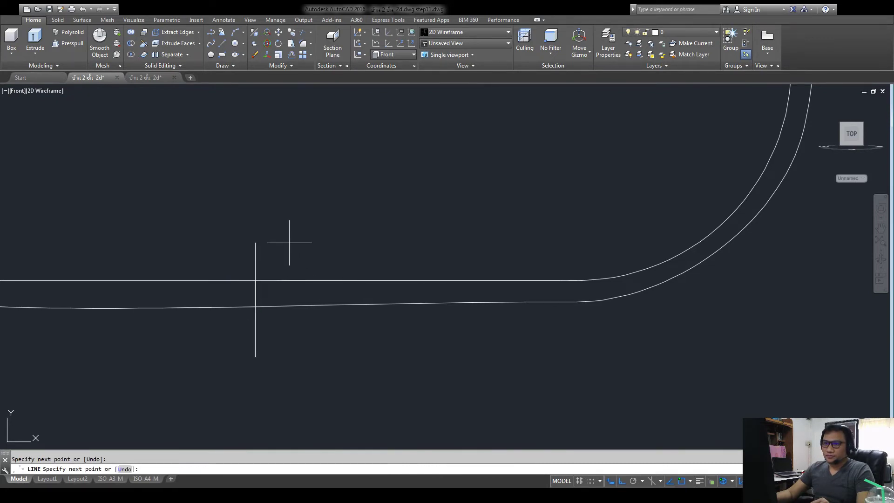
key("Return")
- Trim the pipe lines beyond the new vertical line and the extra horizontal lines
left_click(301, 55)
key("Return")
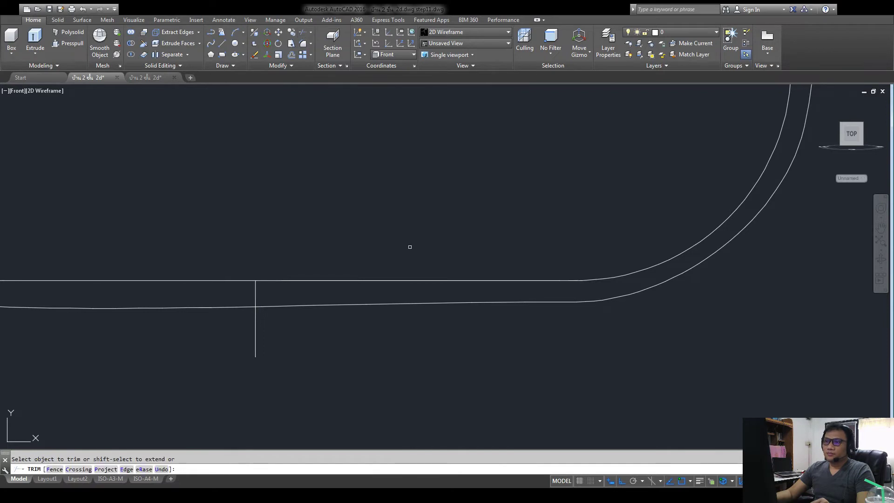
left_click(435, 247)
left_click(345, 404)
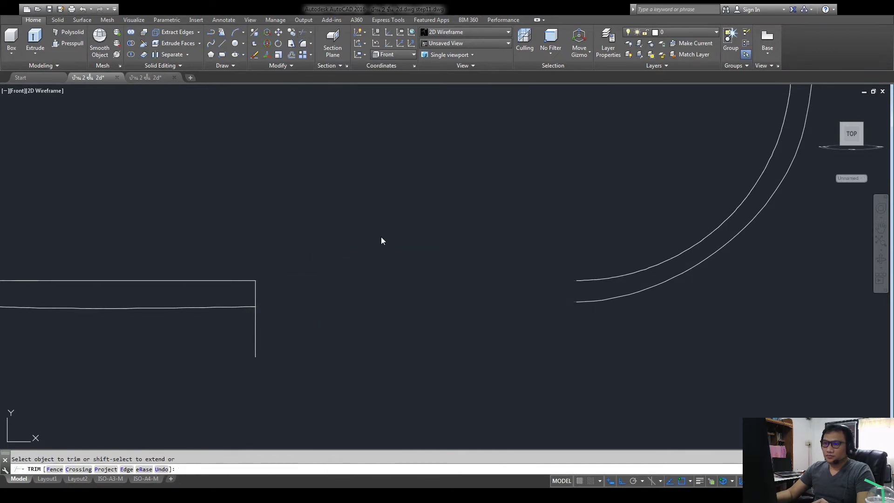
key("Return")
scroll(269, 309, "down", 5)
middle_click_drag(235, 306, 309, 313)
- Trim away the vertical stub below the profile using crossing-window cutting edges
key("Return")
scroll(332, 337, "up", 5)
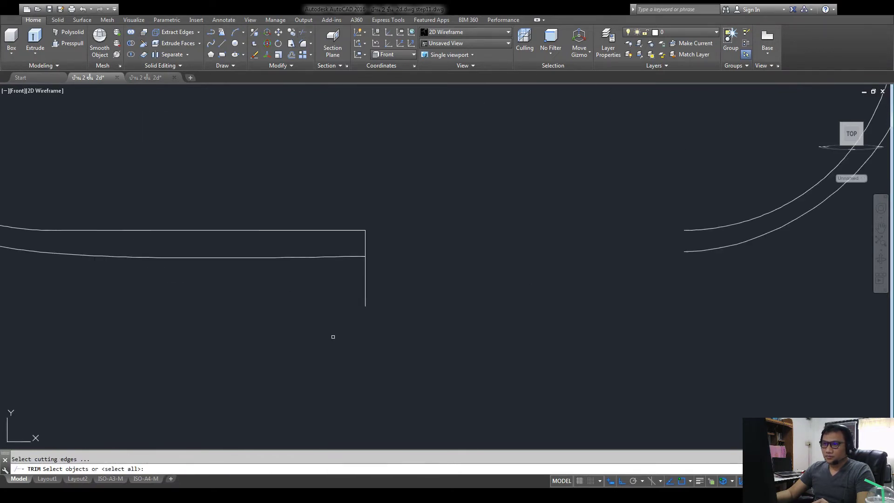
left_click(375, 279)
left_click(308, 341)
key("Return")
left_click(410, 279)
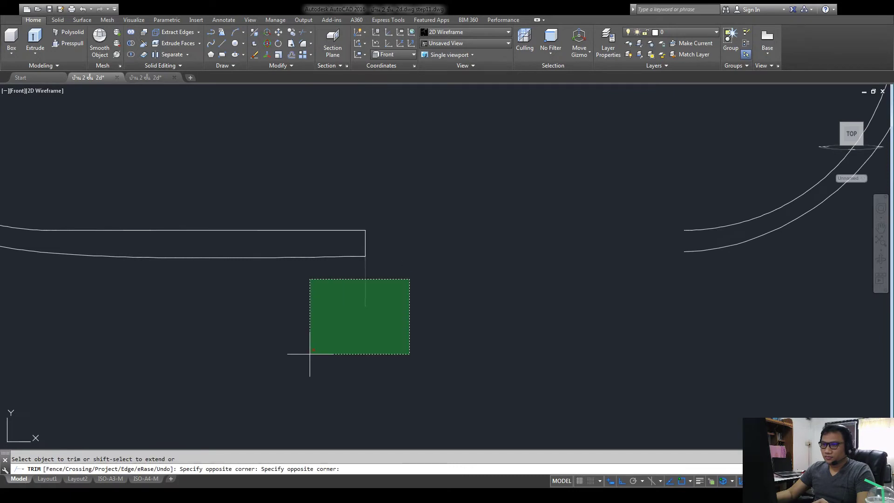
left_click(310, 353)
key("Return")
scroll(467, 240, "down", 10)
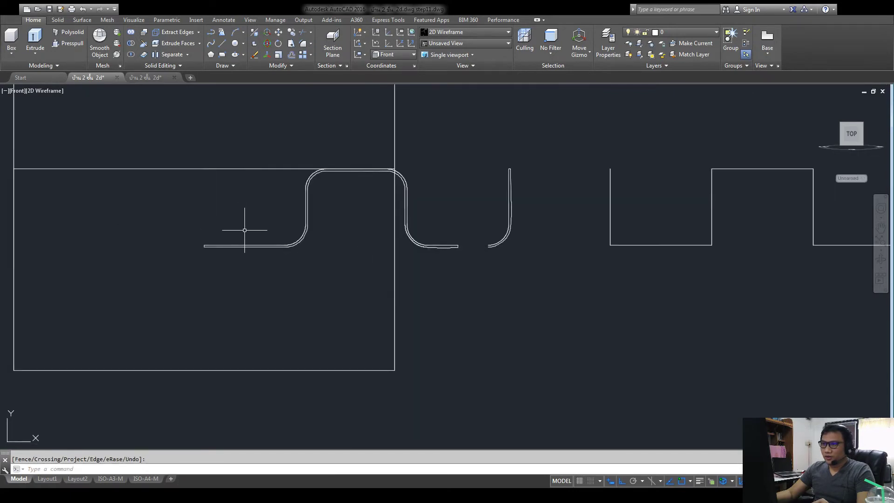
middle_click_drag(244, 230, 257, 283)
scroll(257, 282, "up", 2)
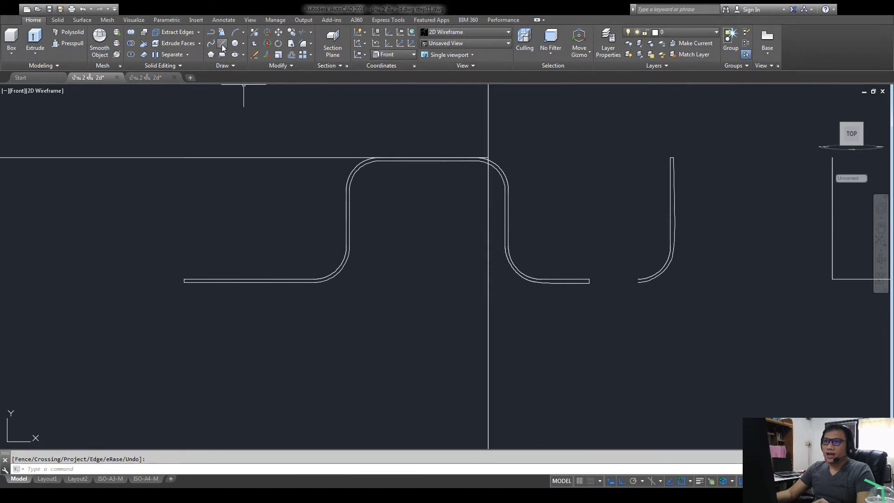
- Draw a vertical helper line, then trim off the profile's left stub and the helper line
left_click(222, 43)
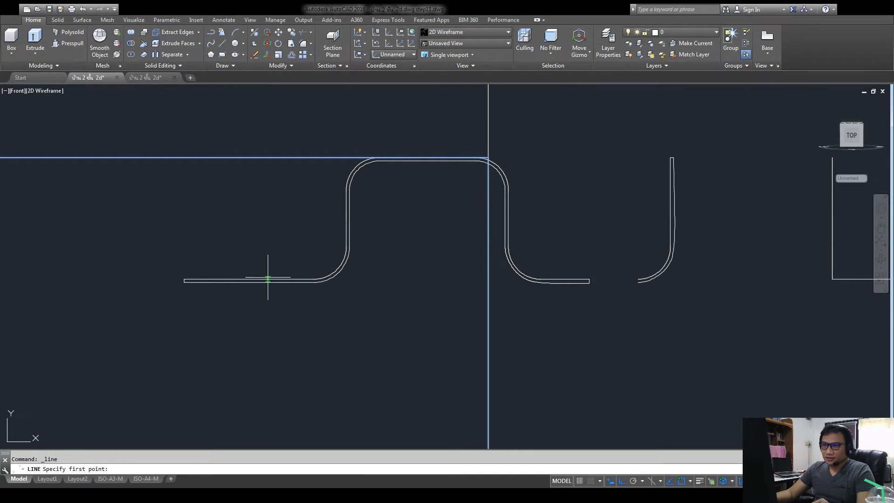
left_click(248, 280)
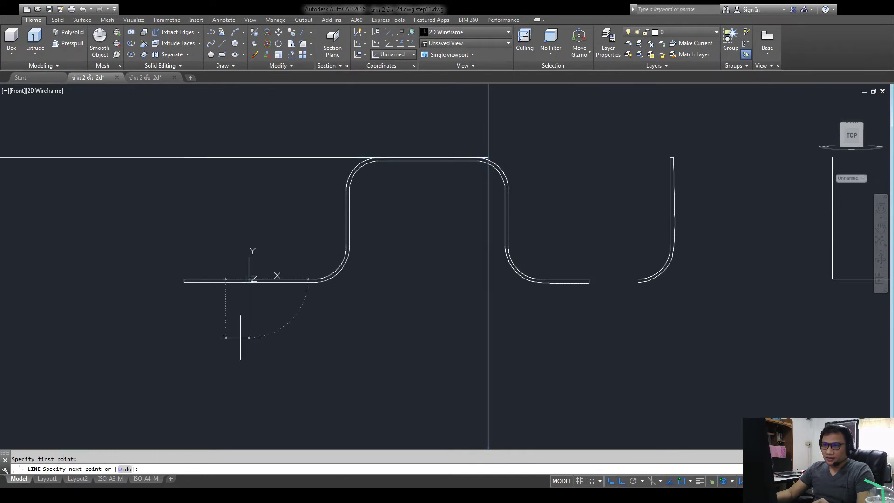
left_click(249, 337)
left_click(301, 36)
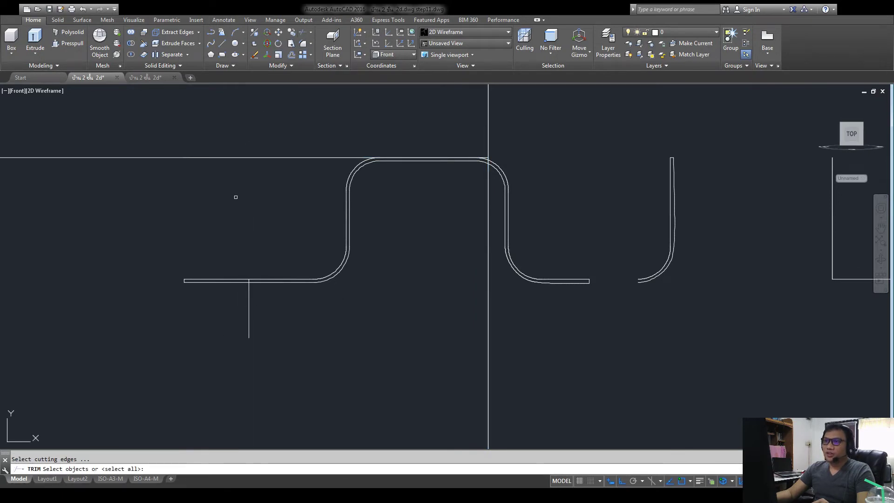
key("Return")
left_click(234, 249)
left_click(155, 348)
left_click(303, 312)
left_click(157, 380)
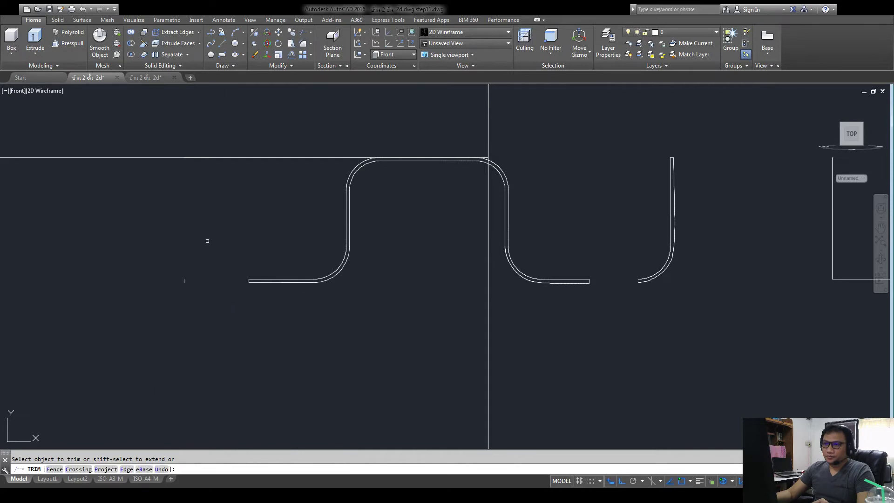
key("Escape")
- Erase the leftover small tick and the separate J-shaped curve on the right
left_click(200, 255)
left_click(125, 312)
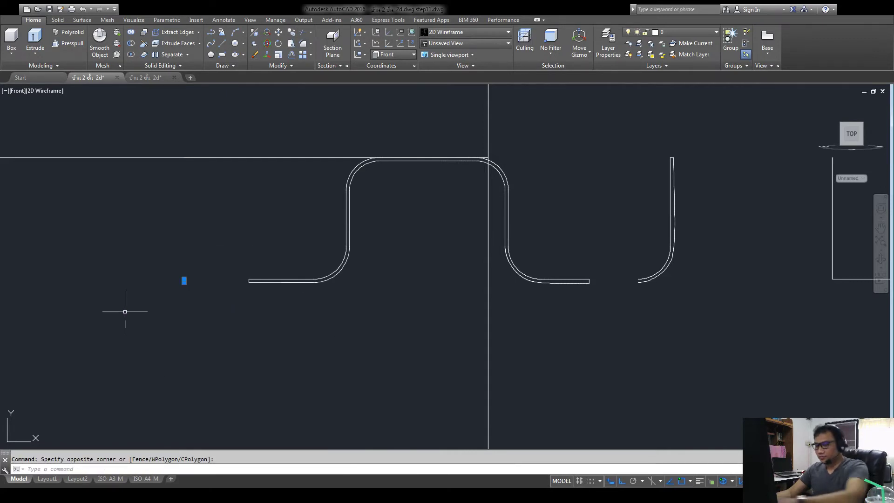
key("Delete")
left_click(715, 120)
left_click(581, 384)
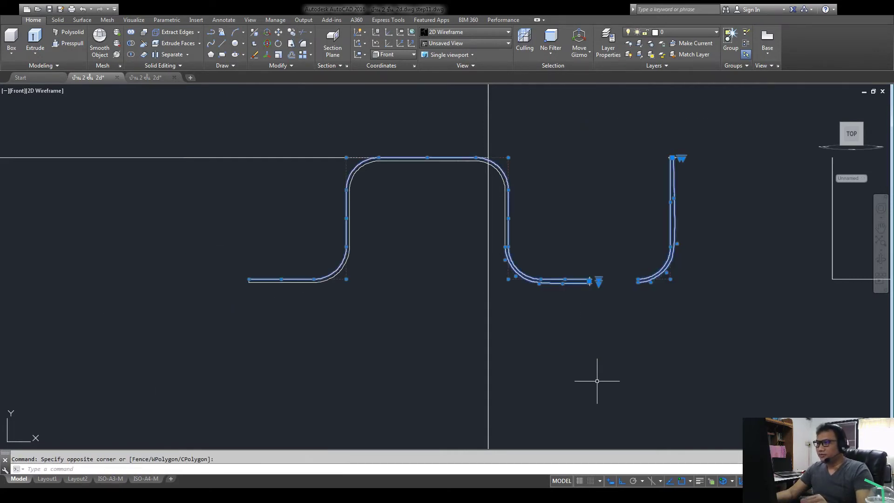
key("Escape")
left_click(714, 135)
left_click(635, 343)
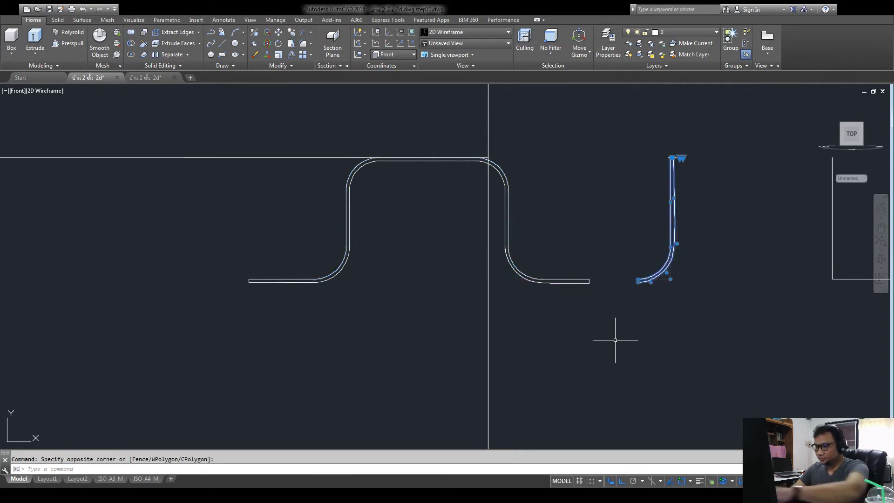
key("Delete")
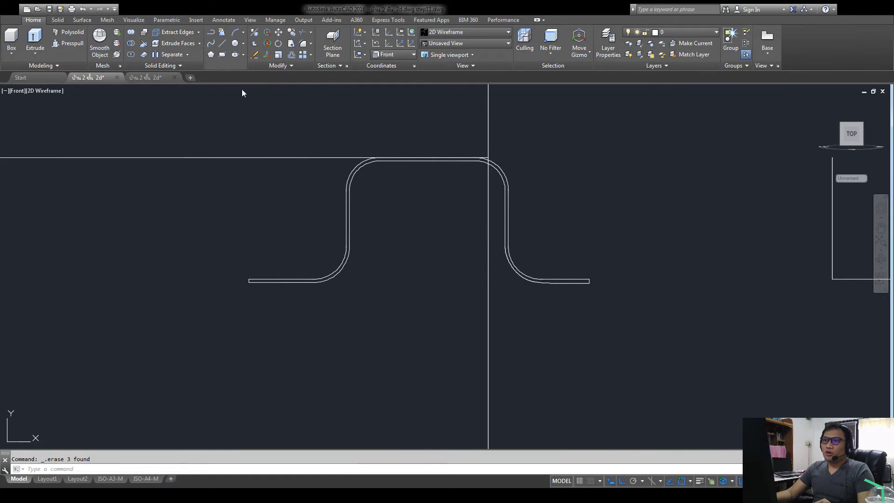
- Try REGION on the profile outline twice; no regions are created
type("region")
key("Return")
left_click(188, 119)
left_click(624, 358)
key("Return")
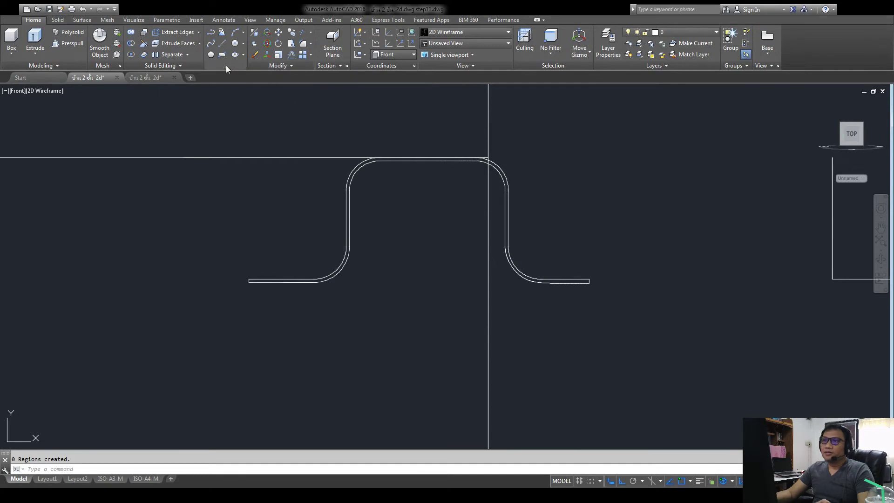
left_click(661, 124)
left_click(257, 375)
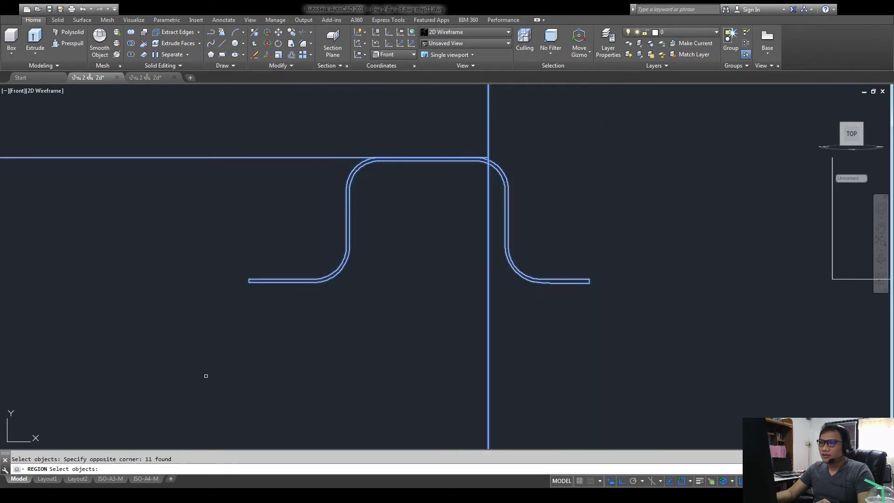
key("Return")
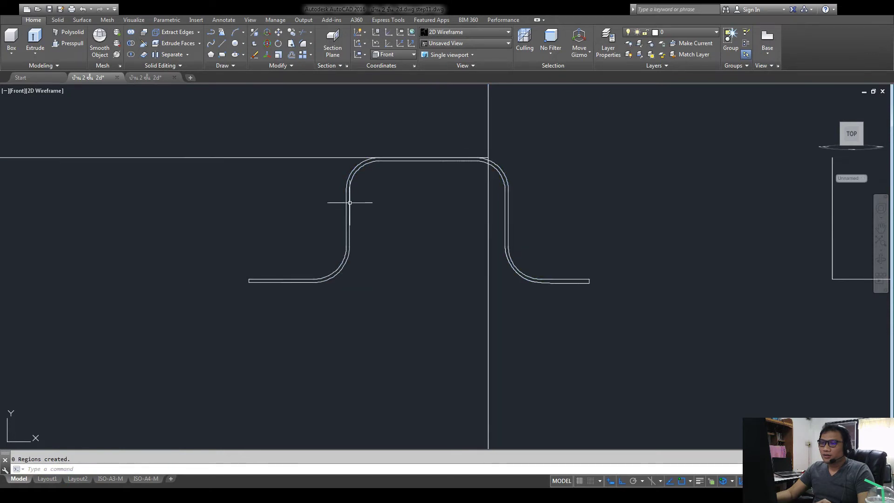
scroll(580, 290, "up", 5)
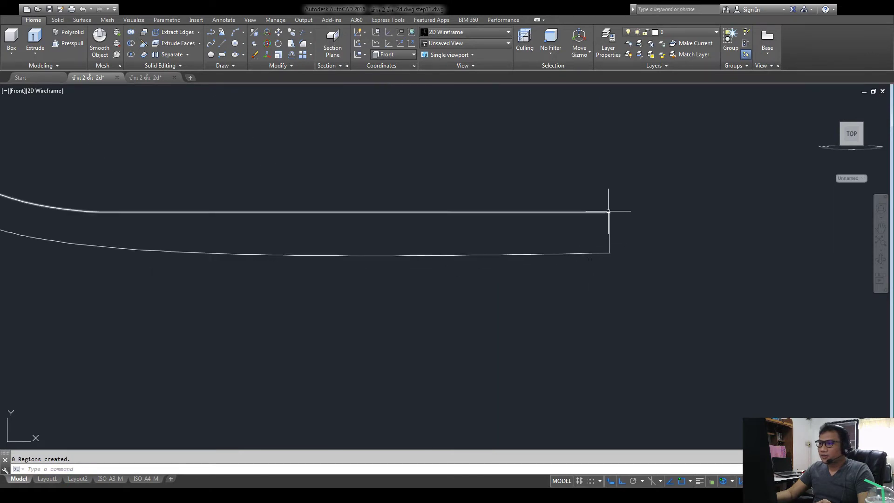
scroll(606, 206, "down", 3)
middle_click_drag(522, 250, 455, 358)
scroll(455, 358, "down", 3)
scroll(378, 309, "up", 2)
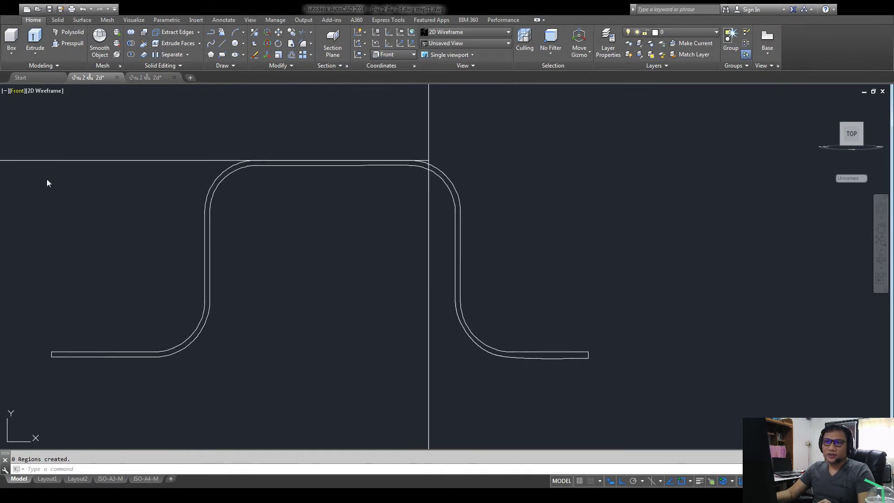
scroll(355, 405, "up", 5)
- Erase the short line at the profile's lower-left end
scroll(442, 271, "up", 3)
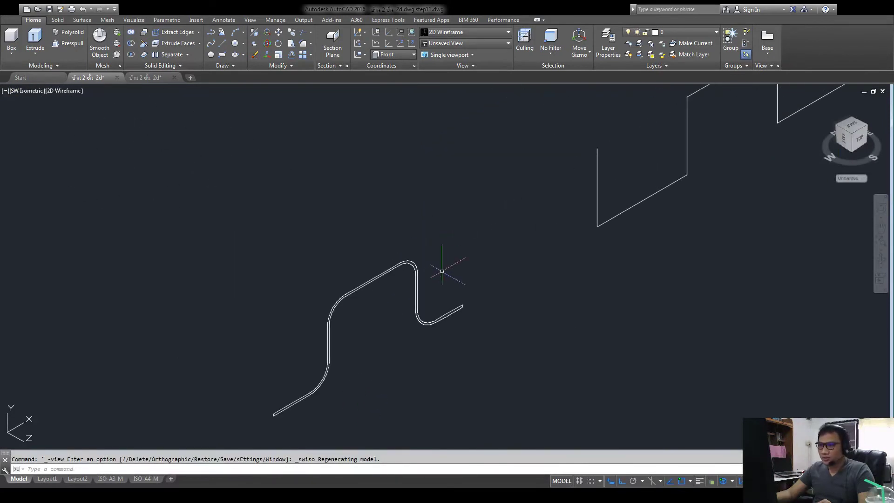
scroll(426, 339, "up", 2)
middle_click_drag(466, 295, 401, 213)
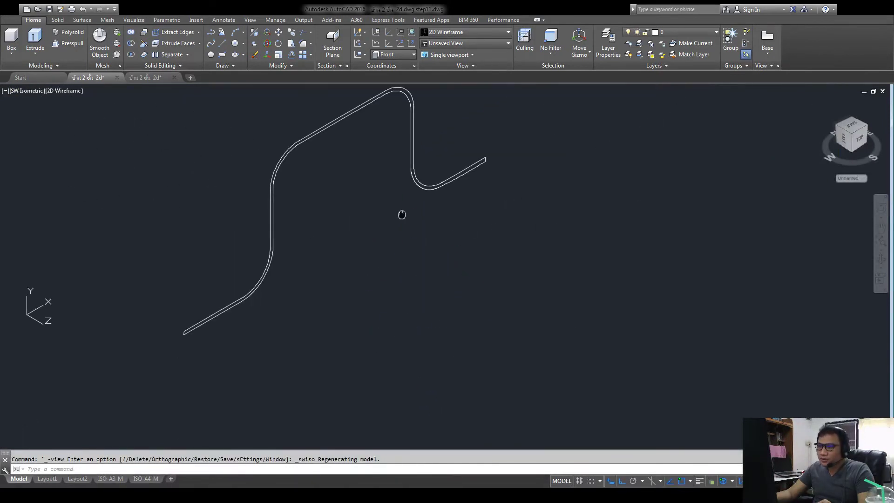
scroll(197, 315, "up", 2)
scroll(198, 319, "up", 3)
scroll(182, 351, "down", 3)
scroll(182, 351, "up", 2)
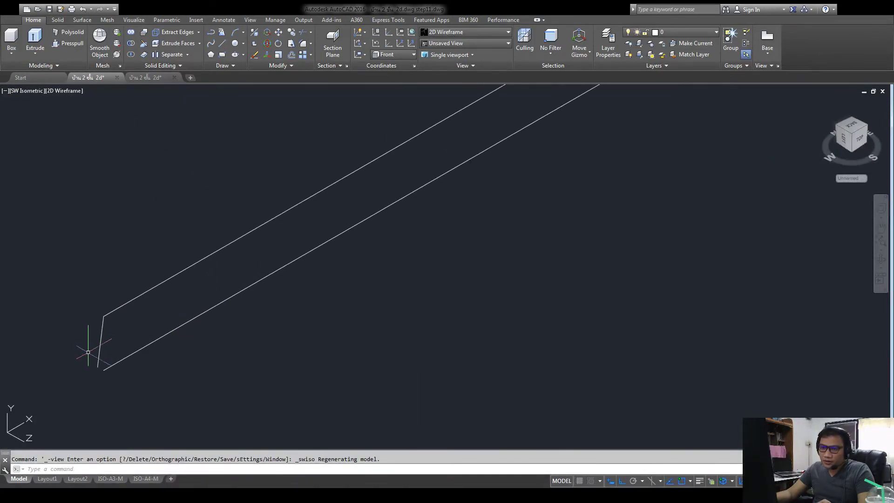
scroll(150, 355, "up", 2)
scroll(200, 339, "down", 1)
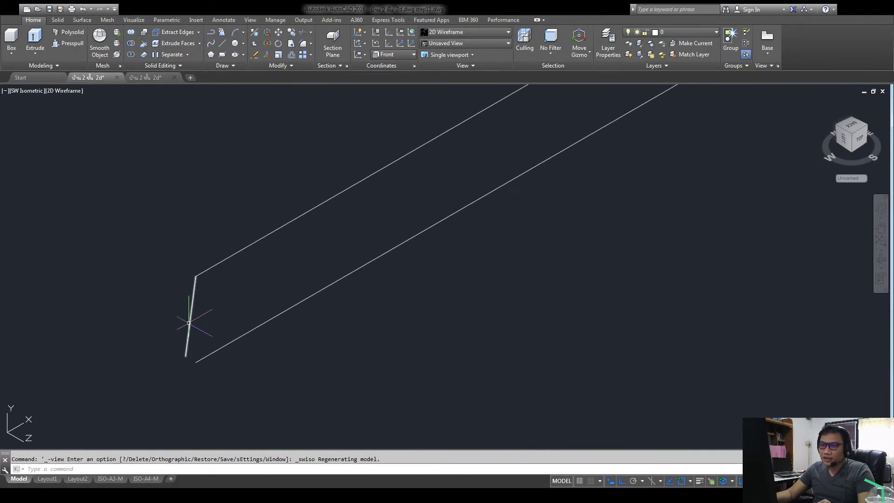
left_click(191, 323)
key("Delete")
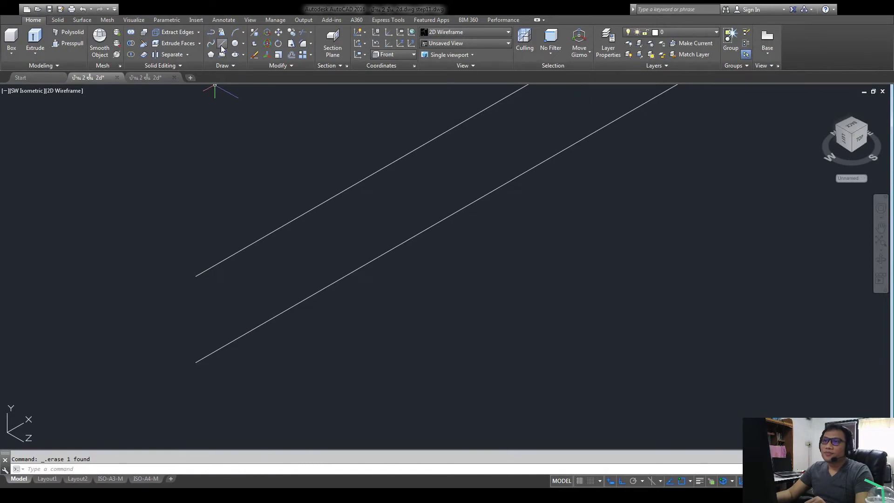
- Close the lower-left end with a vertical line and make the outline one region
left_click(222, 45)
left_click(195, 276)
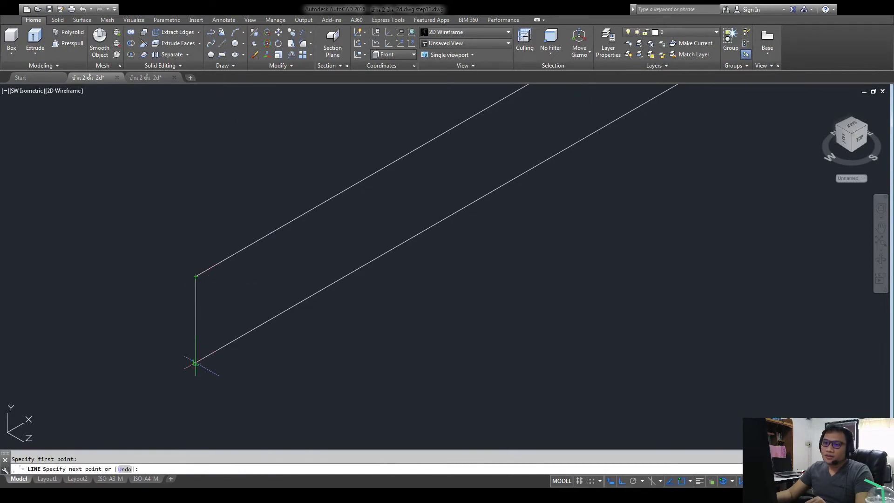
left_click(196, 362)
key("Return")
scroll(200, 324, "down", 5)
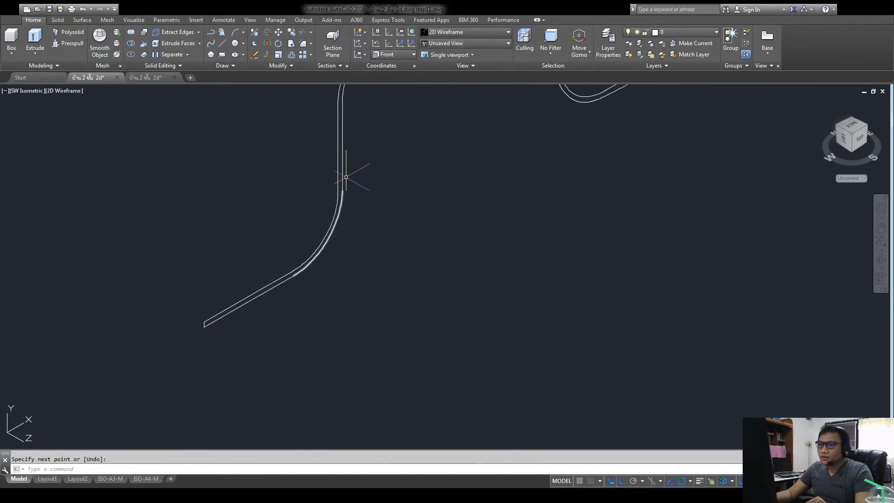
scroll(349, 175, "up", 3)
scroll(490, 192, "down", 5)
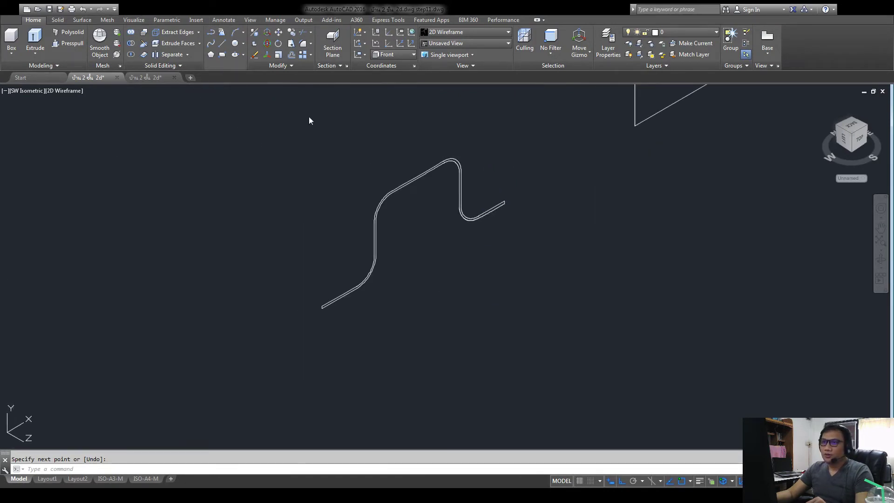
left_click(523, 134)
left_click(222, 357)
key("Return")
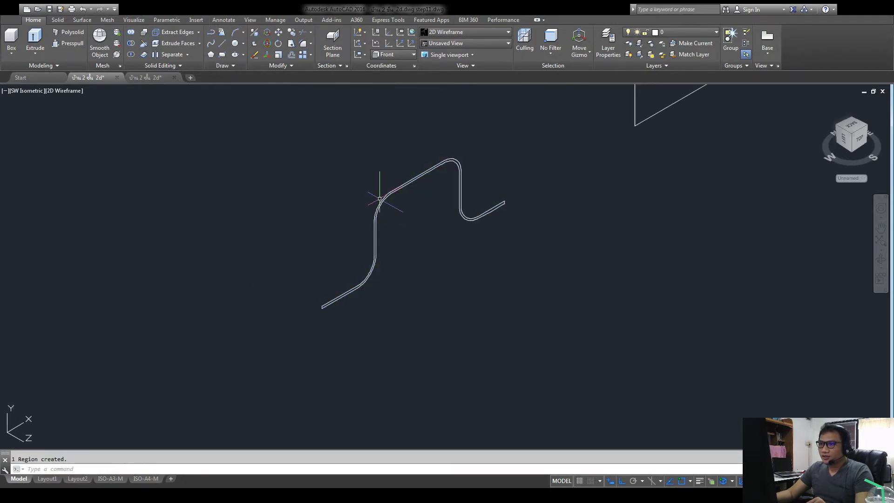
- Show the profile and stairs in the Conceptual visual style
scroll(379, 193, "up", 5)
scroll(340, 200, "down", 10)
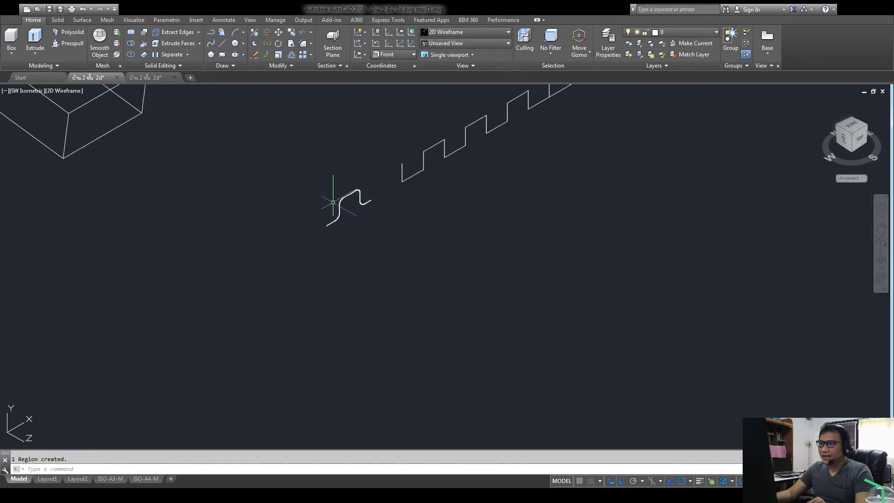
scroll(328, 219, "up", 2)
scroll(321, 238, "up", 4)
middle_click_drag(319, 239, 214, 250)
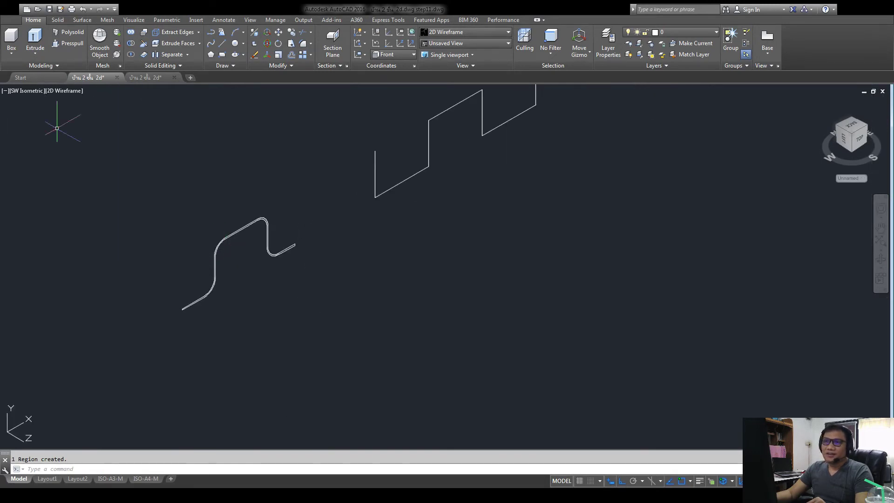
left_click(65, 90)
left_click(77, 108)
- Copy the wave region as a 35-item array, placed end to end from its end point
scroll(232, 270, "up", 3)
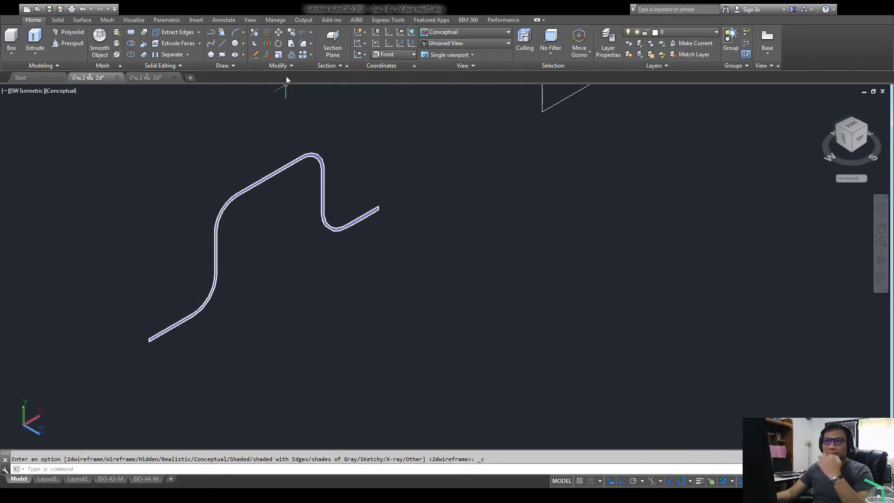
left_click(291, 32)
left_click(411, 103)
left_click(152, 360)
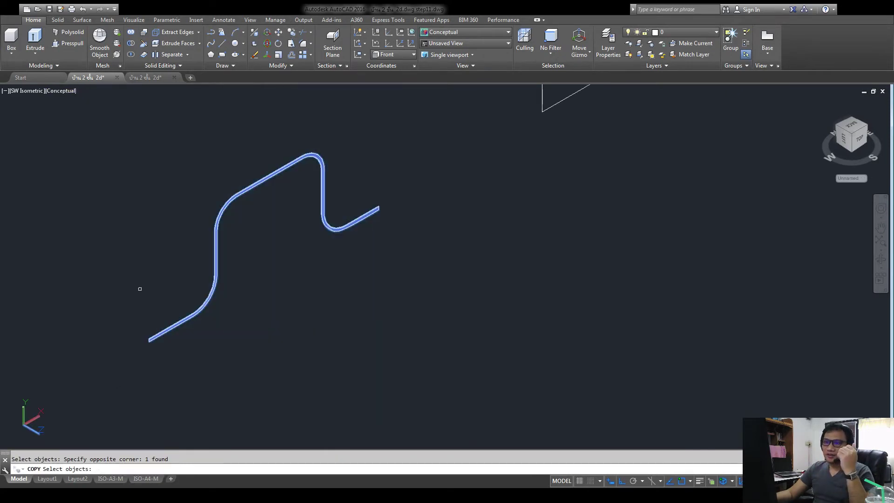
key("Return")
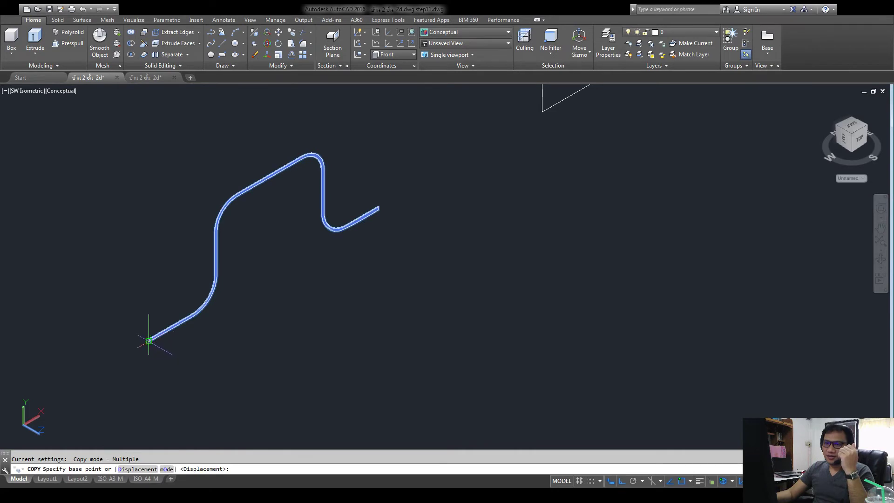
left_click(148, 341)
type("A")
key("Return")
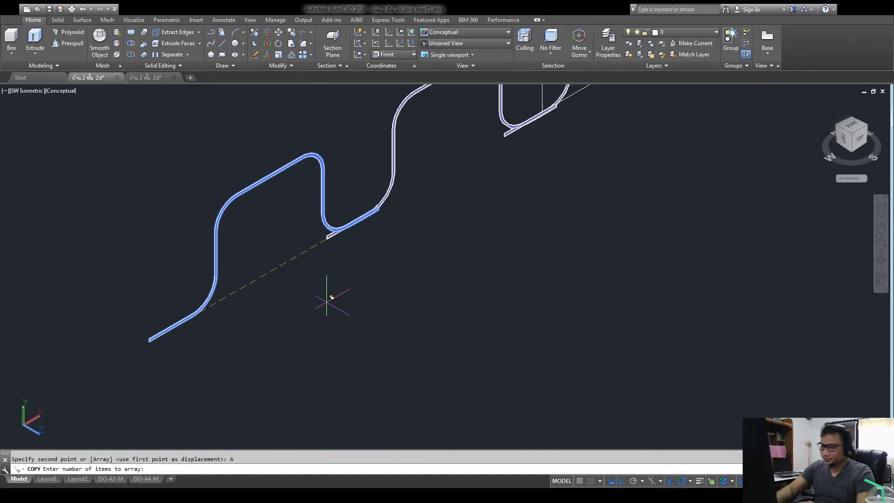
type("35")
key("Return")
scroll(387, 205, "up", 4)
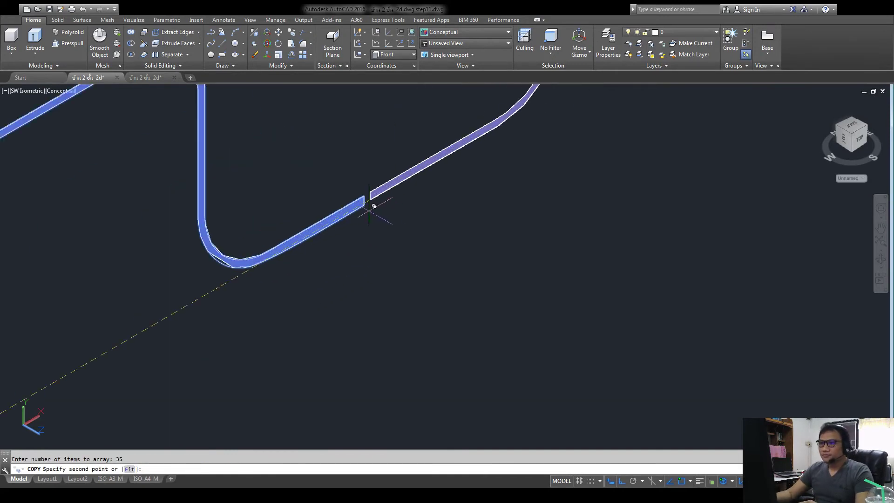
left_click(367, 202)
- Review the full row of copies, end COPY, and begin window-selecting the extra copies
scroll(327, 252, "down", 5)
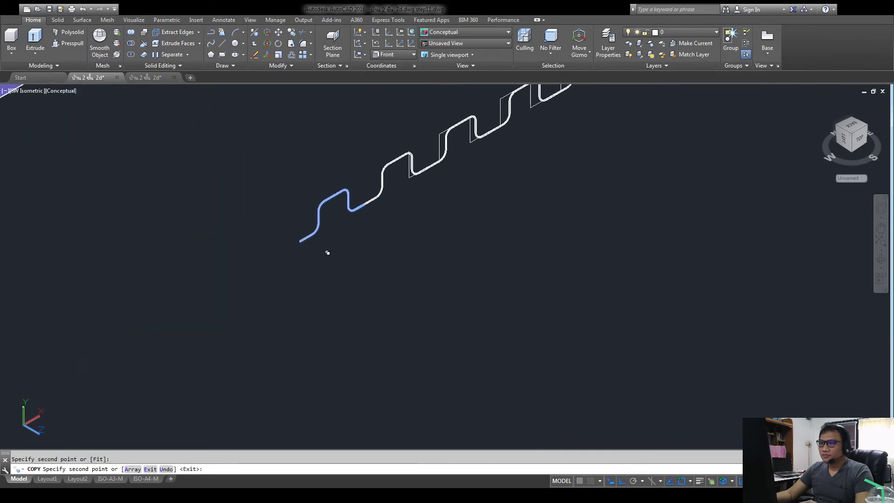
scroll(367, 202, "down", 5)
middle_click_drag(470, 170, 340, 257)
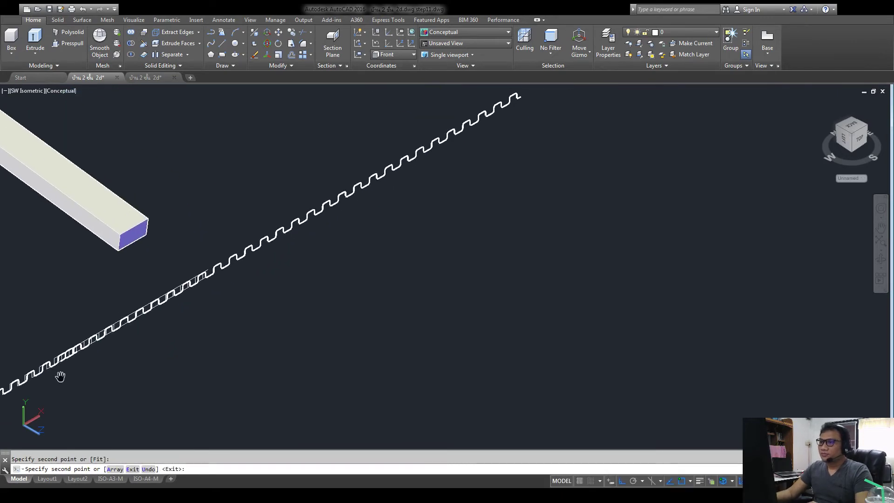
scroll(321, 281, "down", 2)
scroll(319, 282, "down", 3)
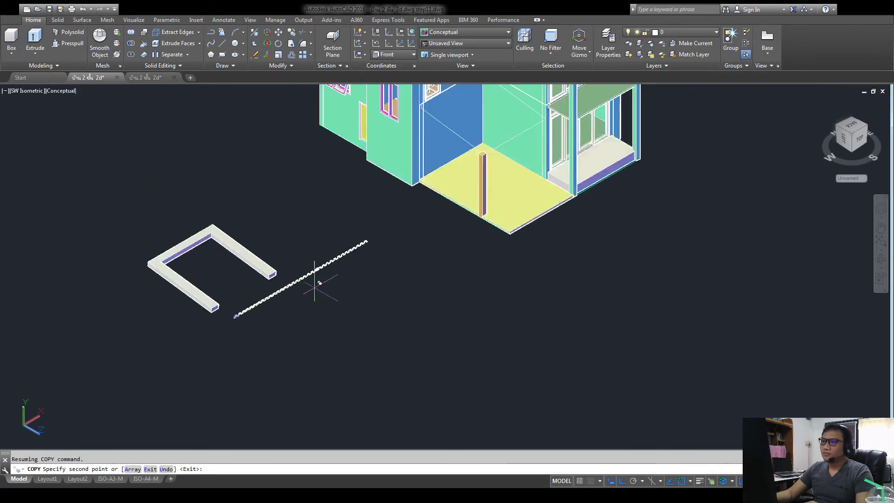
scroll(279, 297, "up", 5)
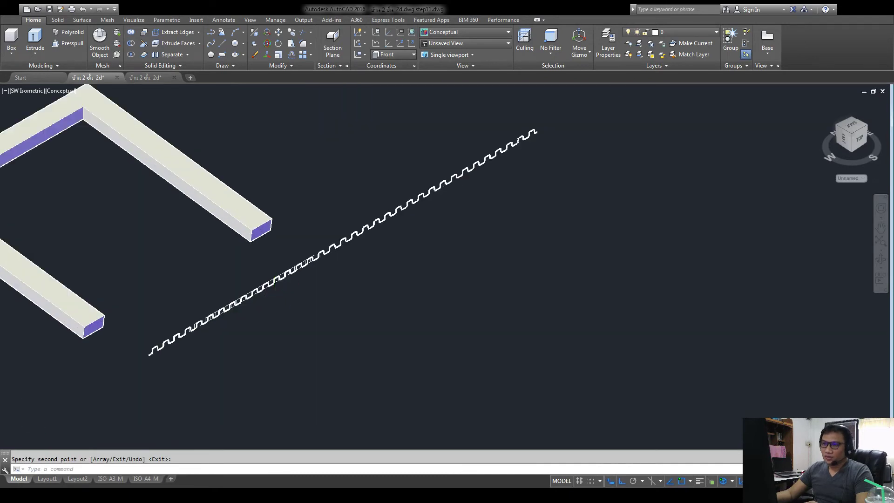
scroll(329, 241, "up", 5)
scroll(341, 235, "down", 2)
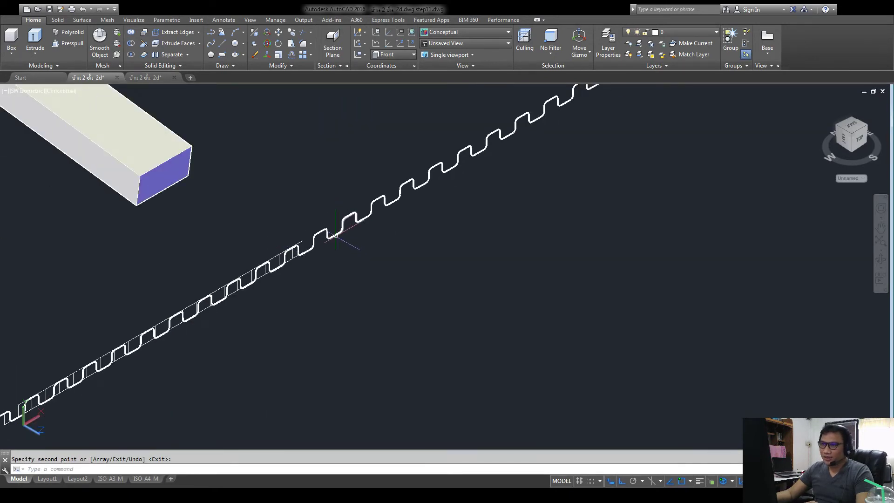
scroll(337, 237, "down", 2)
scroll(495, 163, "down", 2)
scroll(473, 176, "down", 1)
middle_click_drag(473, 175, 318, 297)
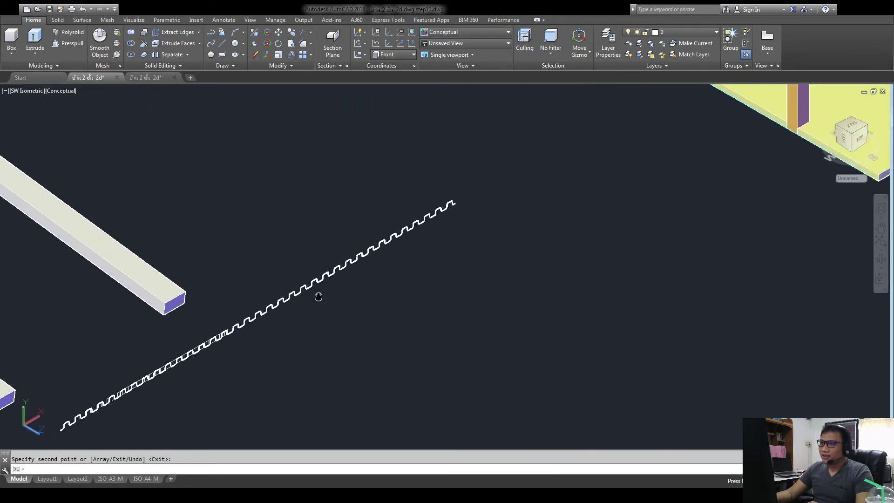
key("Escape")
left_click(489, 161)
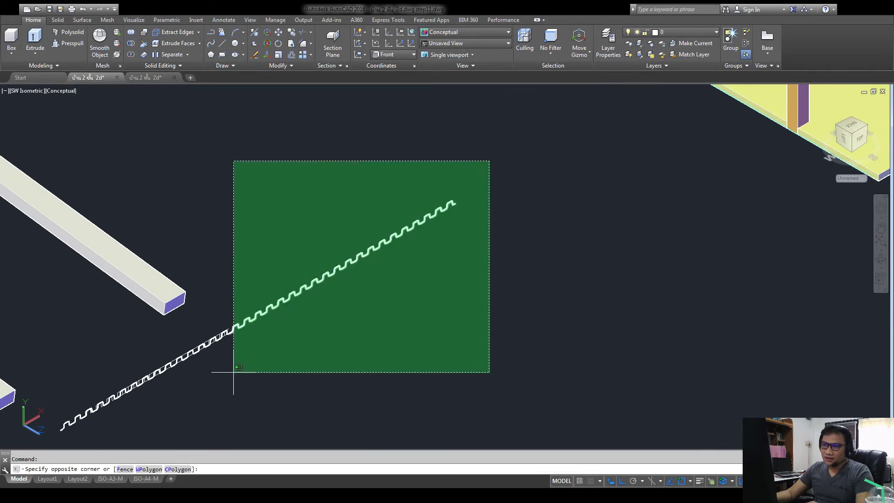
- Delete the sixteen surplus wave copies at the upper end and check the strip beside the beams
left_click(277, 345)
key("Delete")
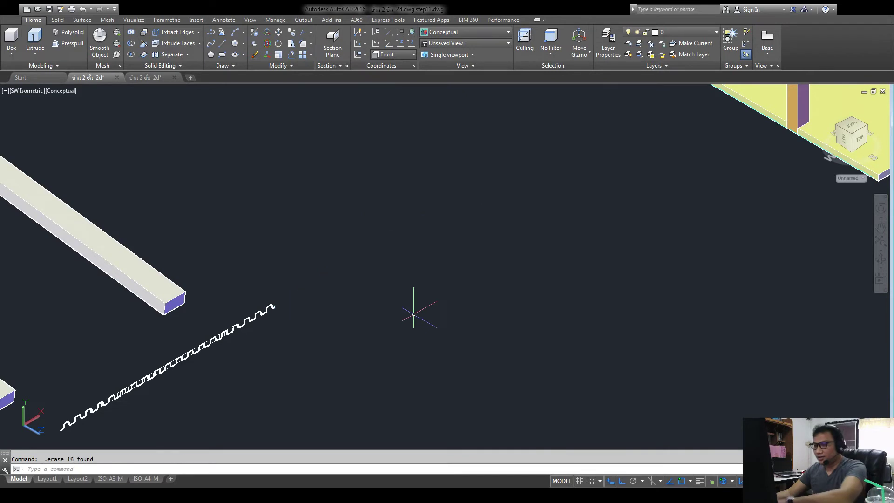
scroll(168, 374, "up", 5)
scroll(168, 374, "down", 4)
middle_click_drag(170, 345, 208, 297)
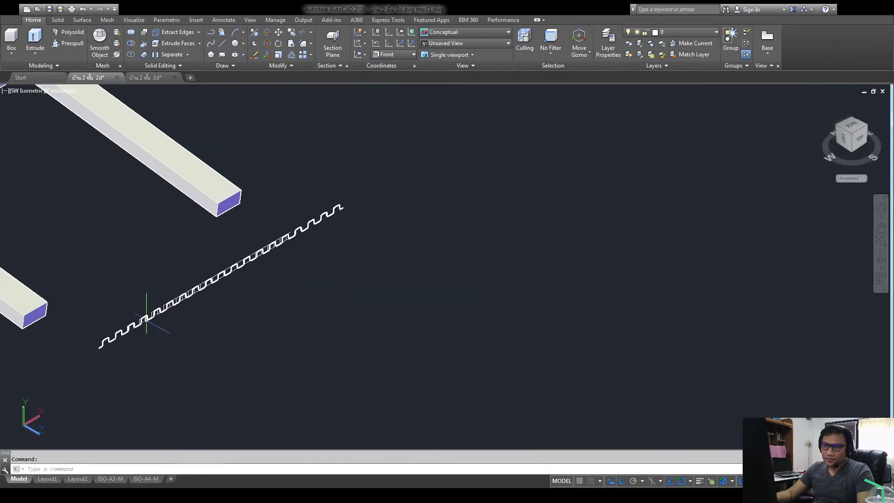
scroll(146, 319, "up", 4)
scroll(146, 319, "up", 1)
scroll(110, 356, "up", 4)
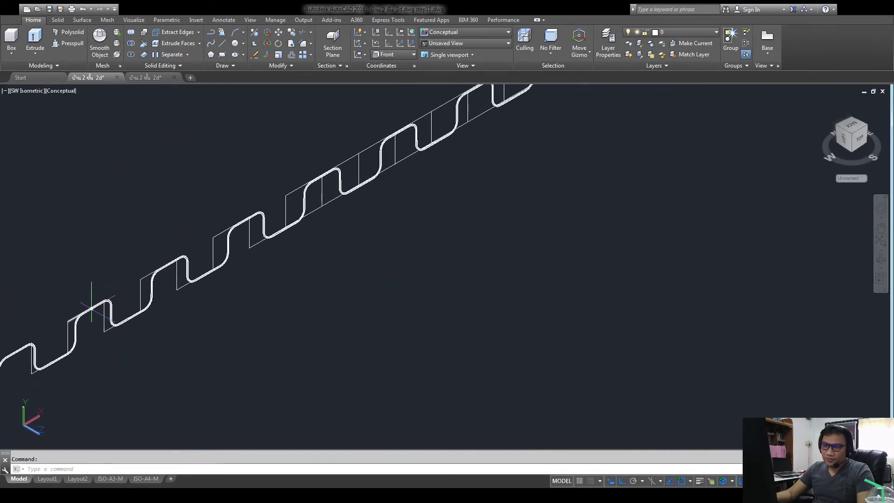
scroll(91, 307, "down", 2)
middle_click_drag(80, 326, 139, 325)
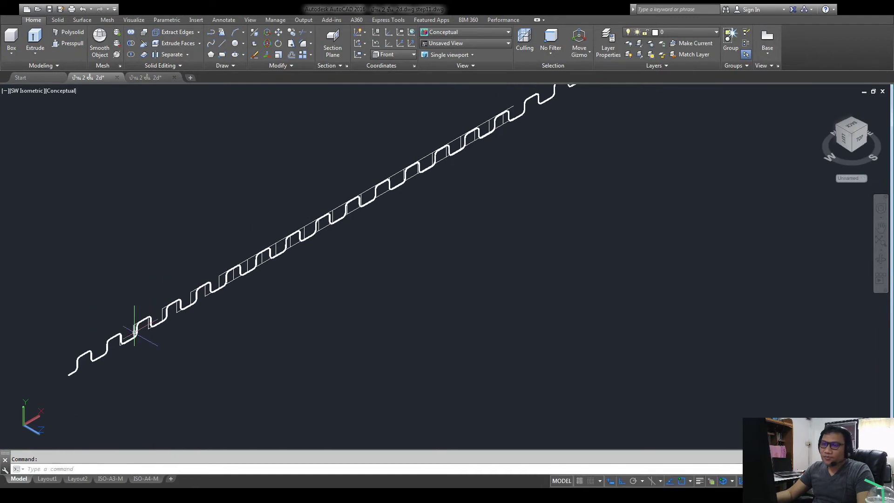
scroll(134, 331, "down", 1)
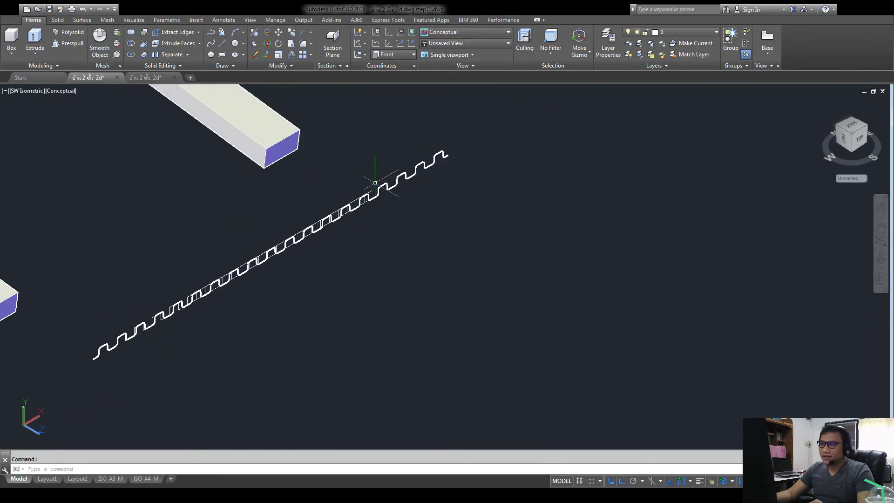
scroll(391, 189, "down", 1)
scroll(377, 191, "down", 2)
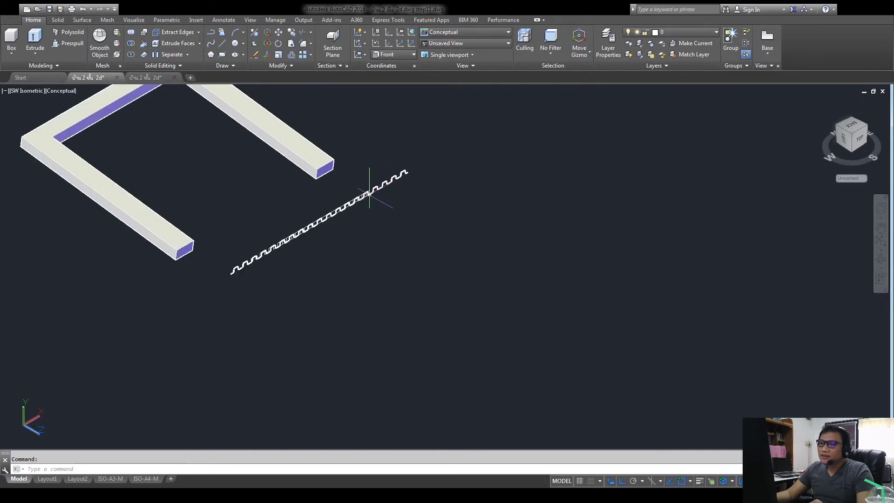
- Union all the wave pieces into one solid with Solid Union
left_click(131, 32)
scroll(287, 208, "up", 2)
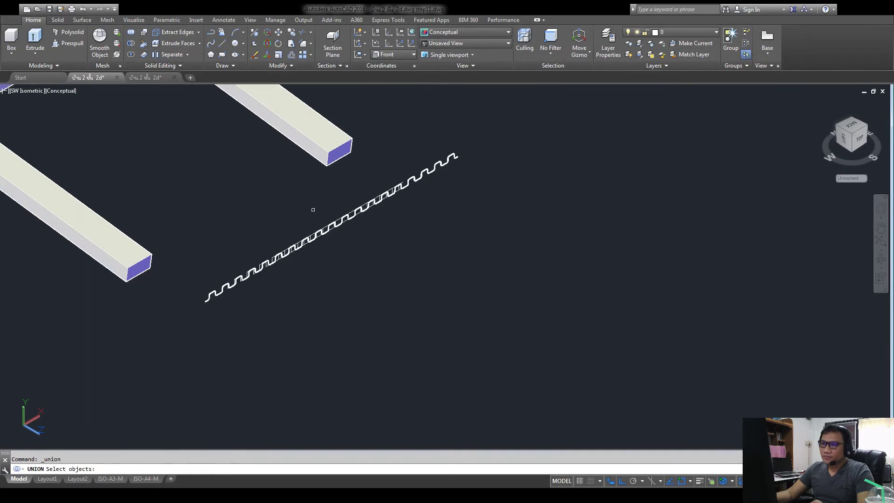
left_click(312, 211)
left_click(191, 320)
left_click(478, 149)
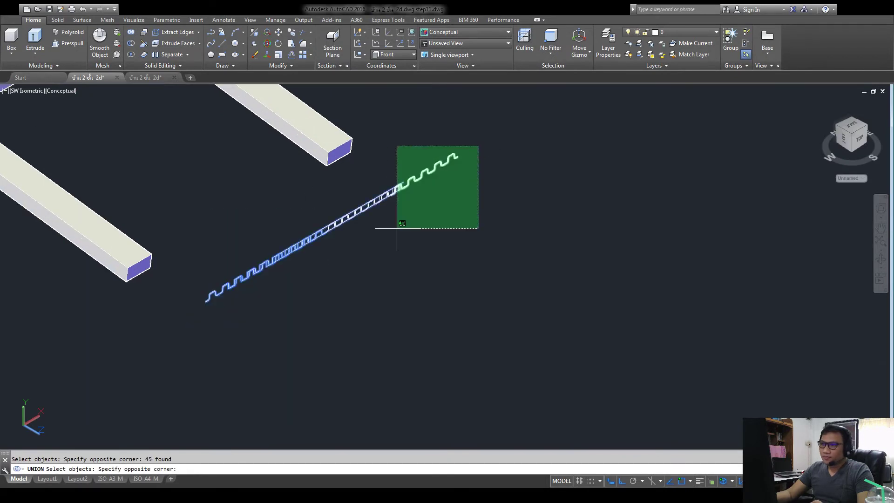
left_click(395, 234)
left_click(396, 170)
left_click(304, 281)
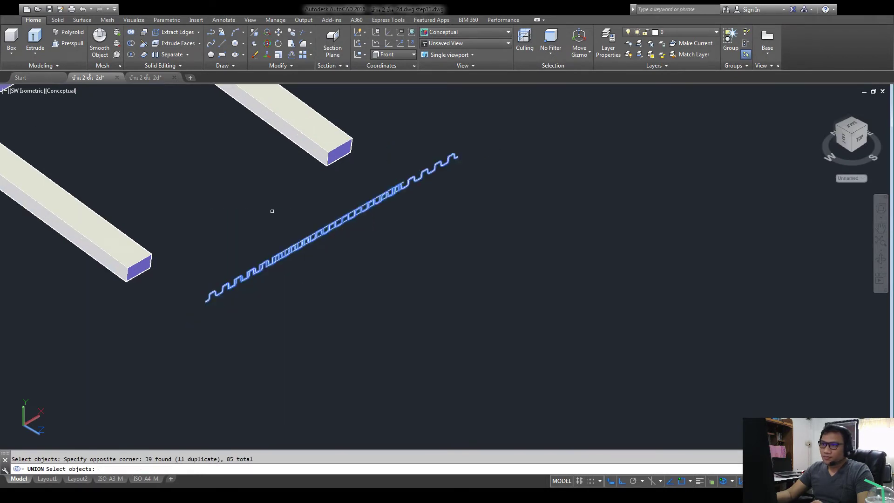
key("Return")
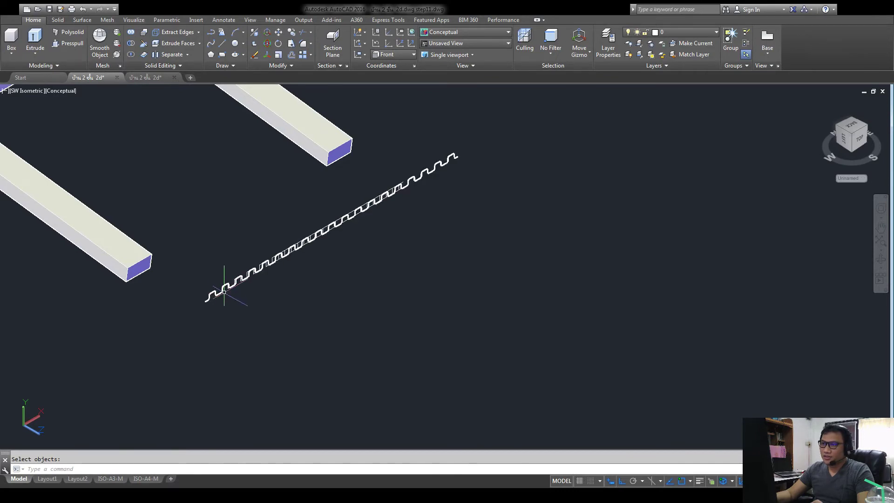
- Undo three times, reverting the union and leaving separate wave pieces
left_click(83, 9)
left_click(83, 9)
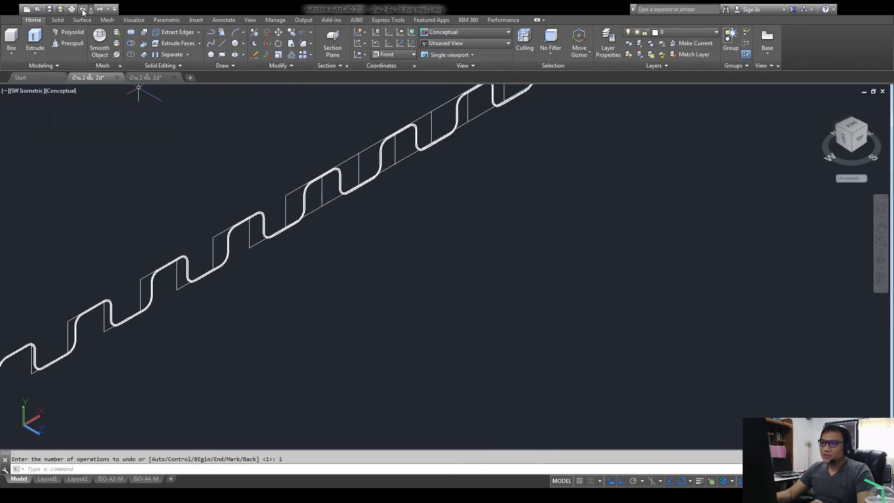
left_click(83, 13)
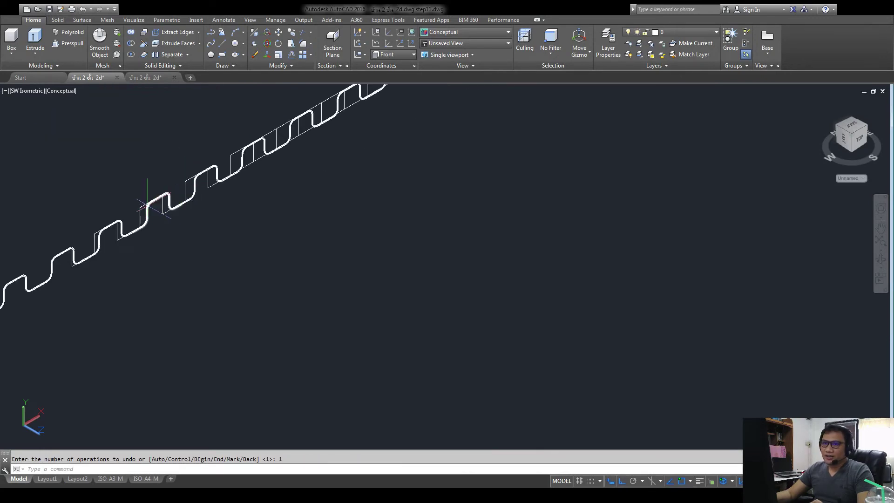
scroll(147, 203, "down", 5)
scroll(242, 148, "up", 2)
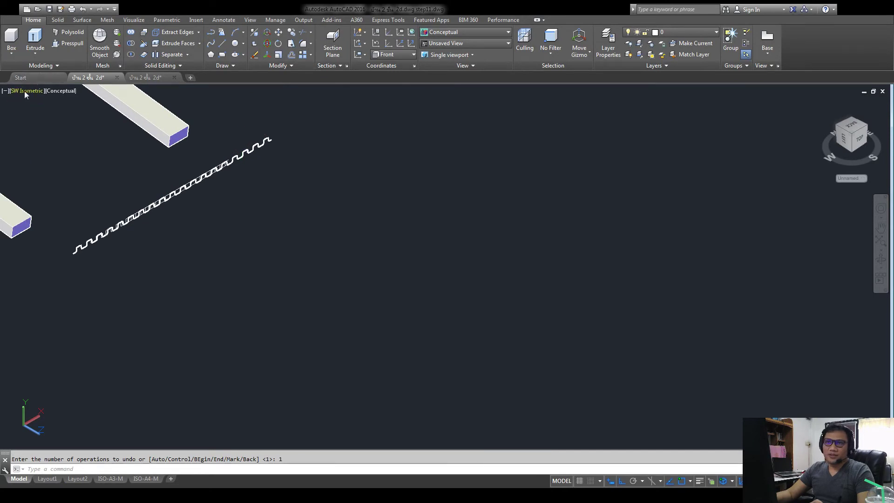
- In Top view, delete the wave's overhanging right end
left_click(45, 117)
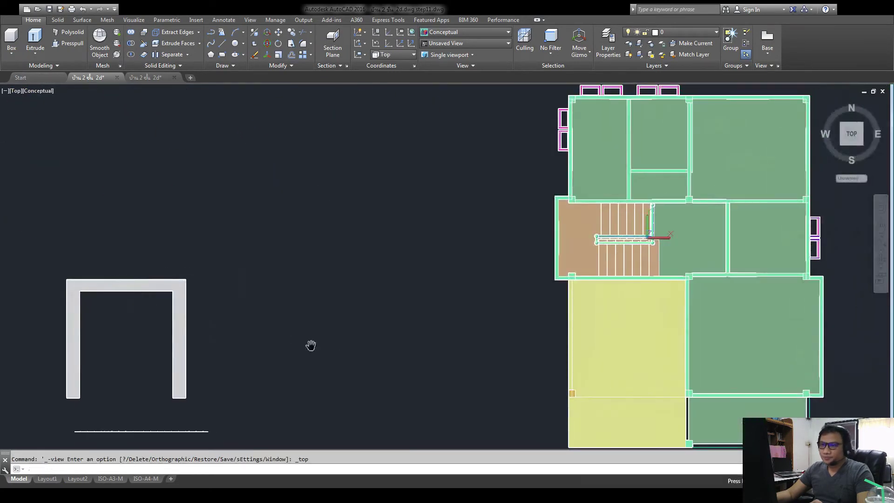
scroll(272, 300, "up", 4)
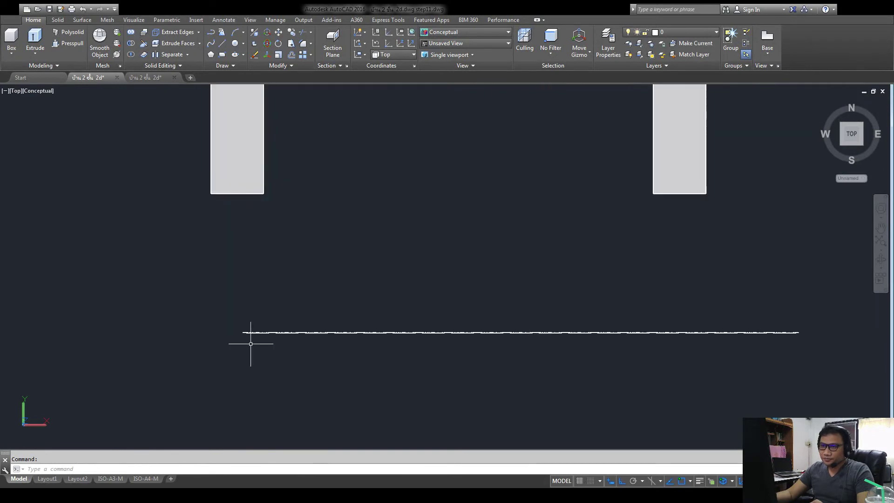
scroll(244, 340, "up", 2)
scroll(244, 339, "down", 2)
scroll(209, 303, "down", 2)
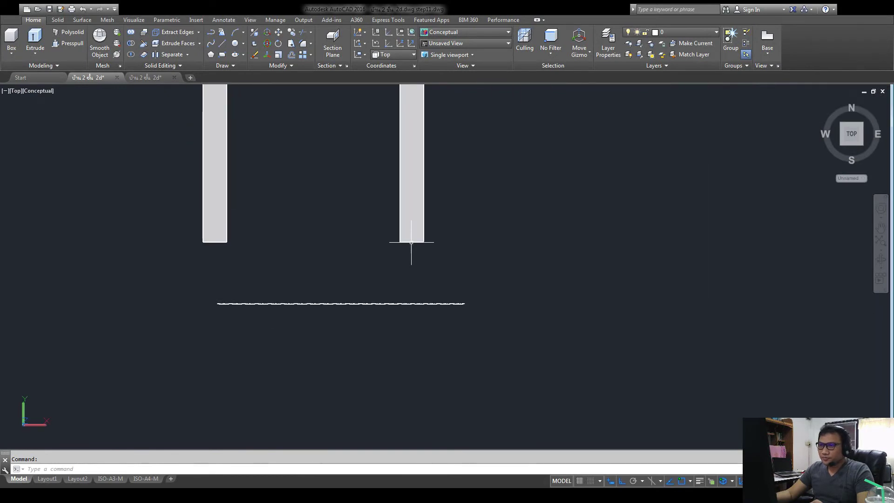
left_click(518, 273)
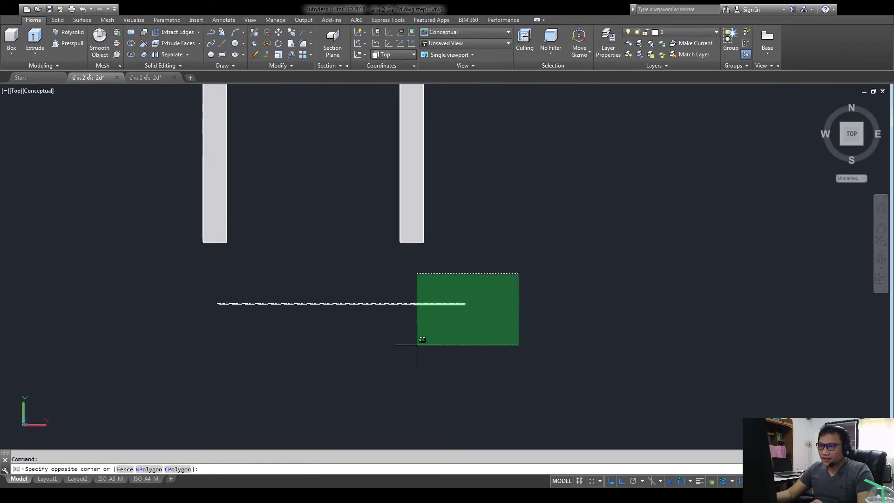
scroll(414, 349, "up", 3)
scroll(414, 348, "down", 2)
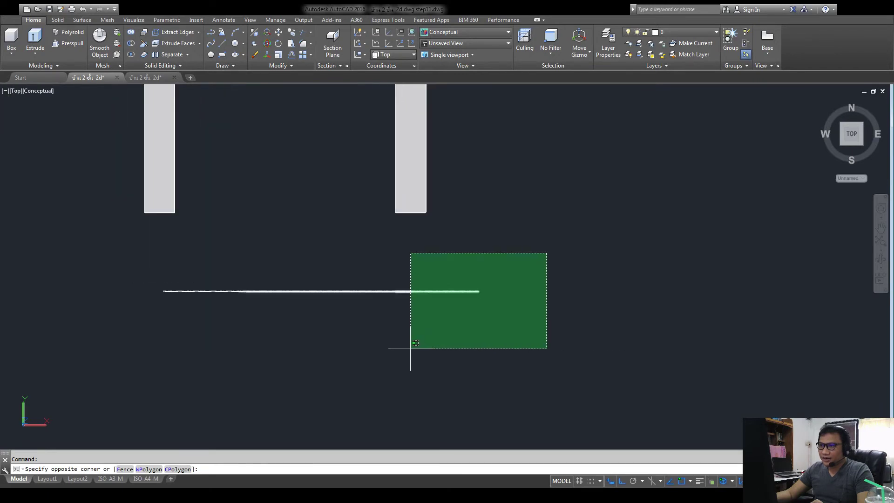
left_click(415, 348)
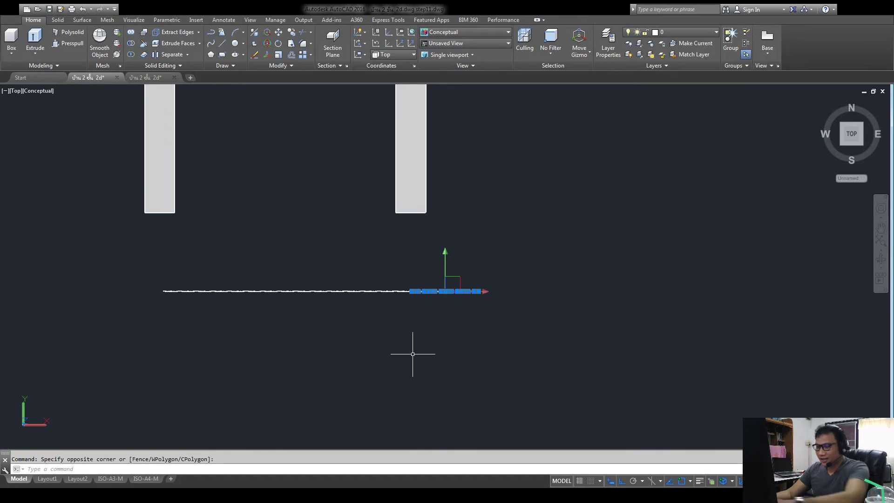
key("Delete")
- Move the corrugated profile up a distance of 1 to span the beam ends, then view SW Isometric
scroll(408, 295, "down", 8)
scroll(414, 296, "down", 4)
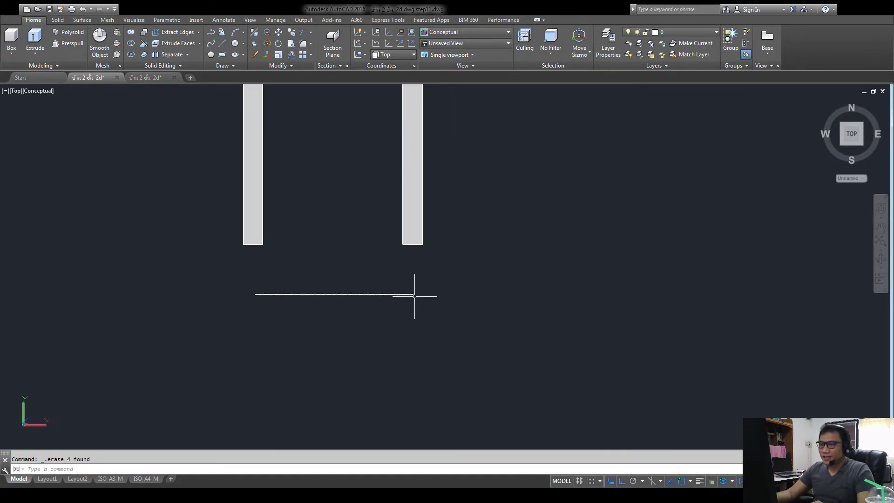
scroll(255, 285, "up", 3)
scroll(255, 287, "up", 2)
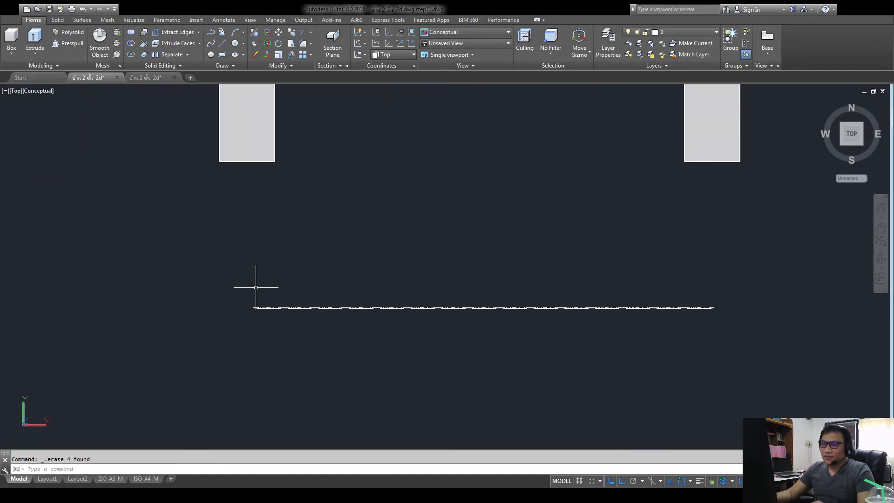
scroll(287, 316, "down", 2)
scroll(289, 322, "down", 2)
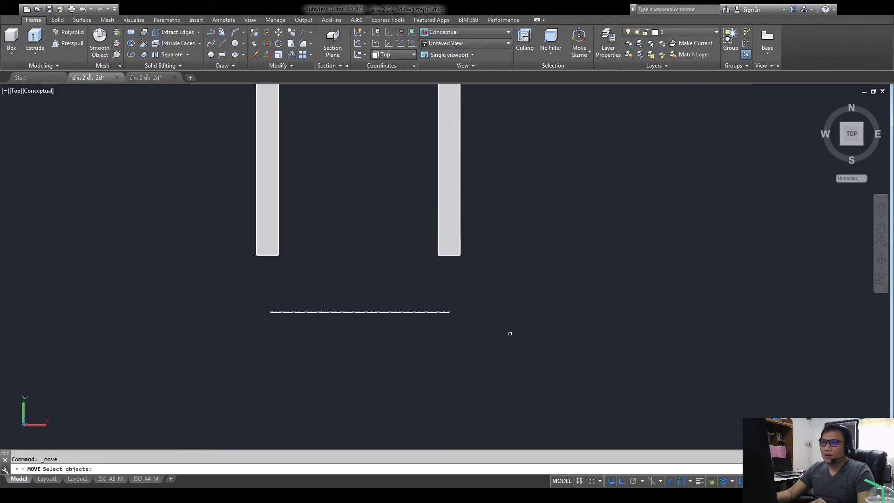
left_click(498, 286)
left_click(159, 395)
key("Return")
left_click(341, 407)
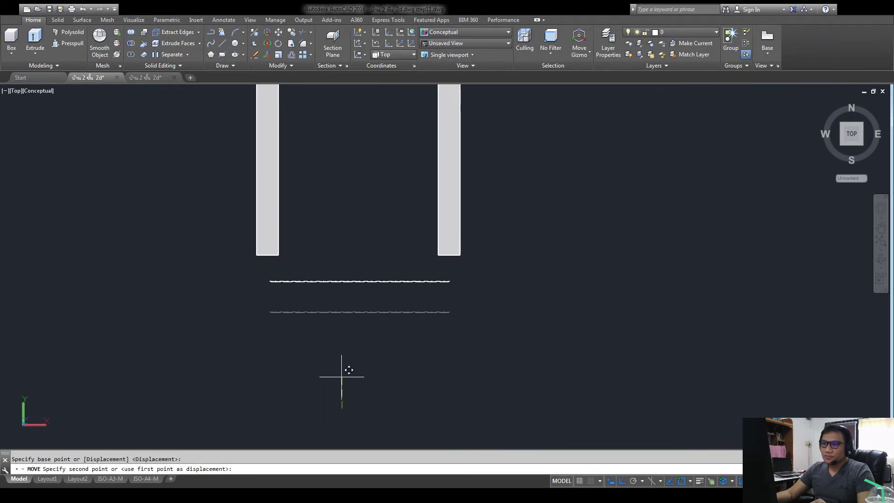
type("1")
key("Return")
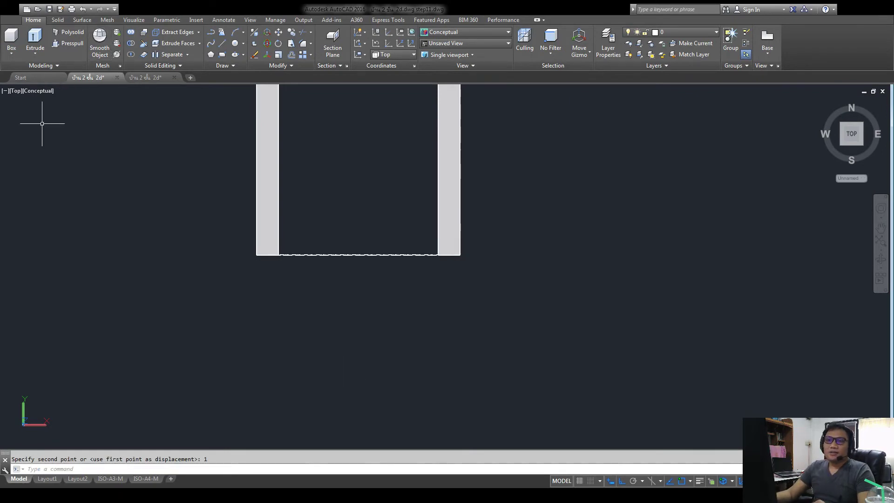
left_click(48, 178)
- Erase the upper and lower straight lines running beside the corrugated profile
scroll(365, 395, "up", 8)
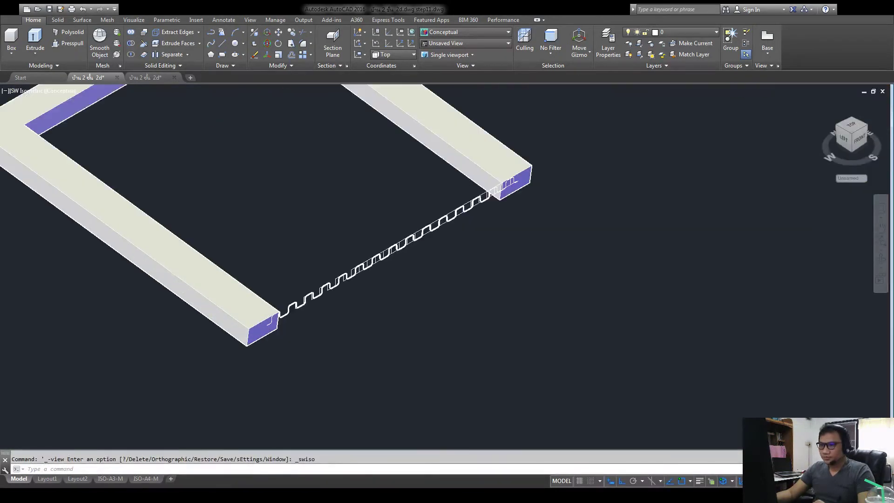
scroll(269, 299, "up", 2)
scroll(265, 299, "up", 2)
scroll(118, 357, "up", 1)
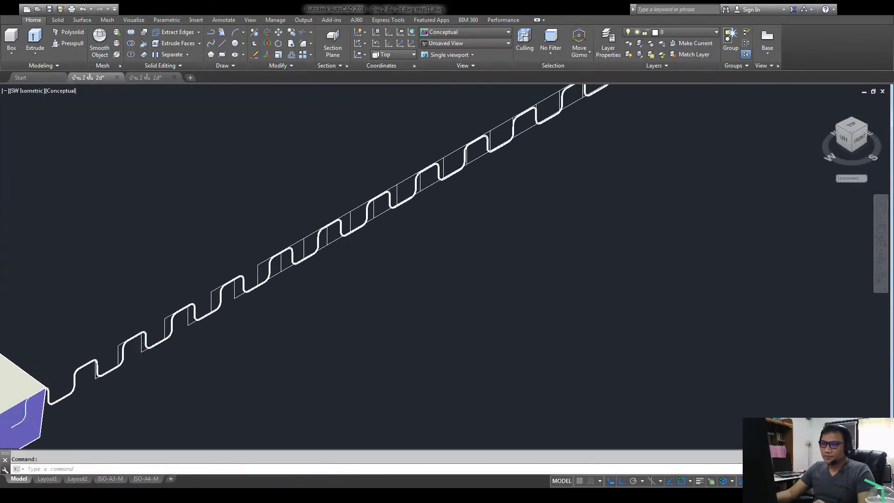
scroll(244, 323, "down", 6)
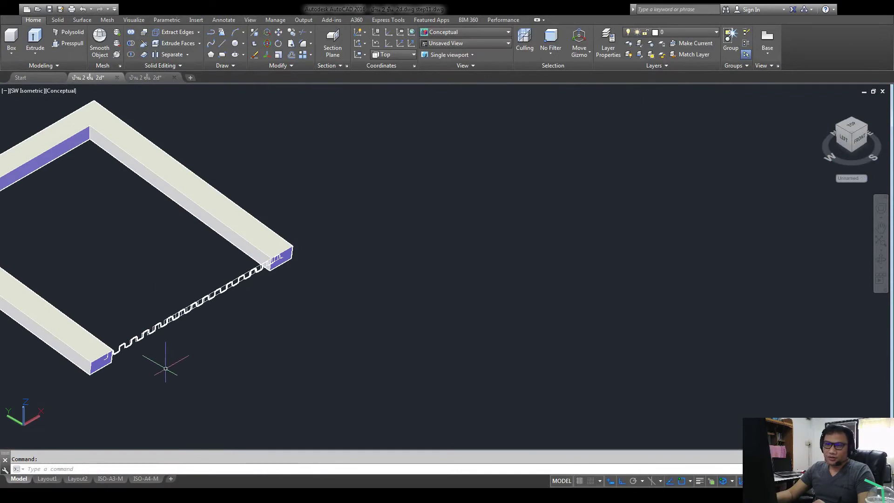
scroll(253, 278, "up", 3)
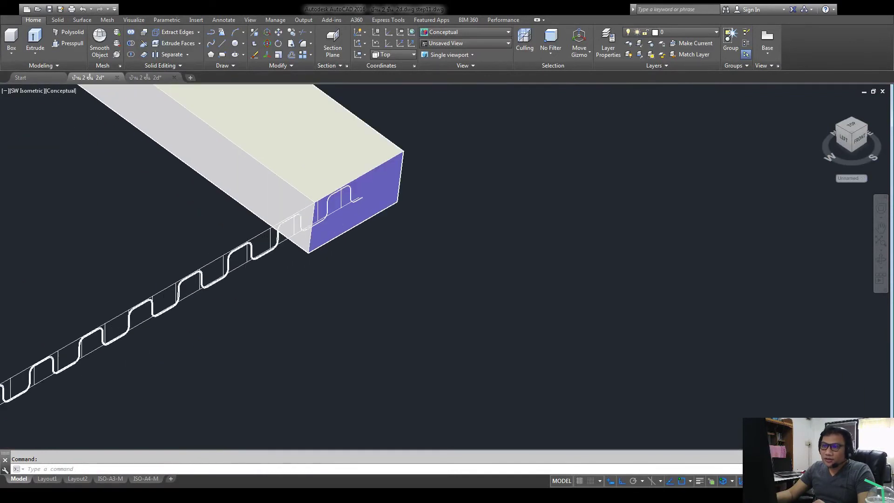
scroll(250, 219, "up", 2)
left_click(250, 219)
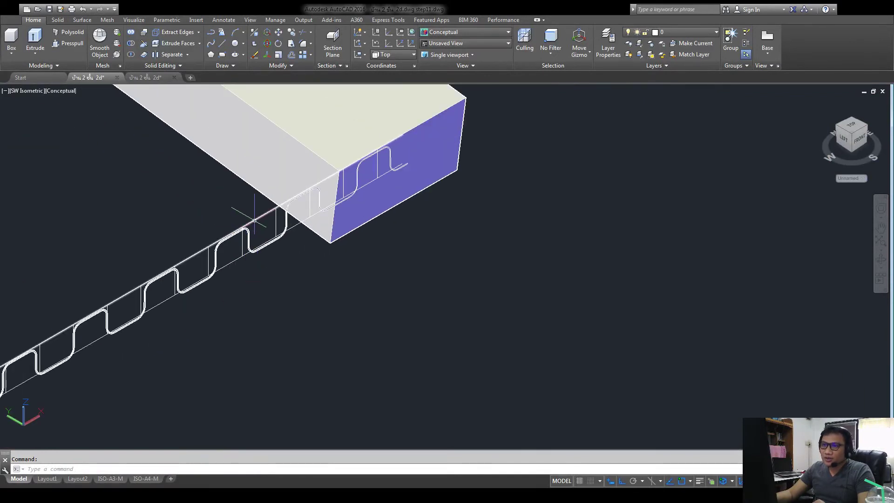
key("Delete")
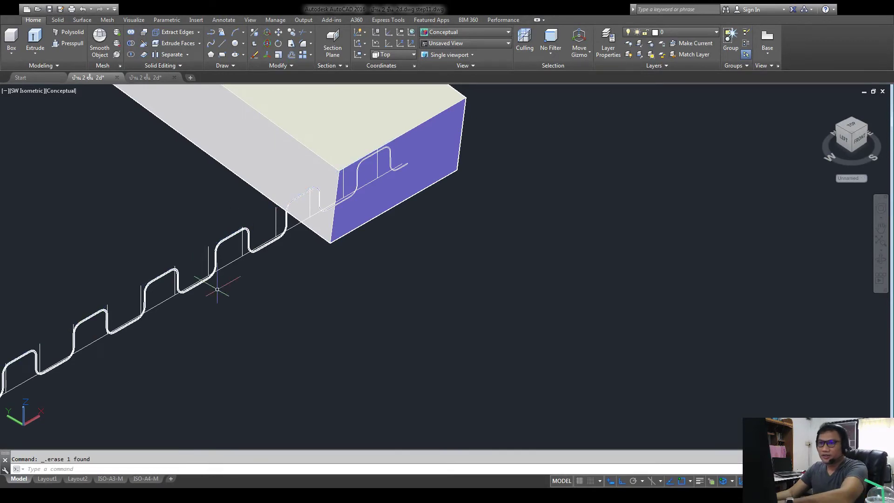
left_click(35, 375)
key("Delete")
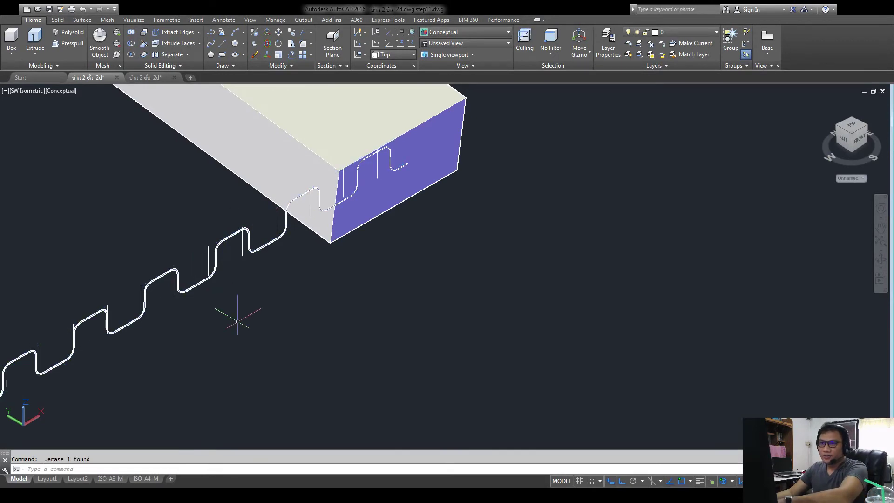
- Pan along the profile and crossing-select the corrugated pieces to finish that selection
scroll(235, 313, "down", 3)
middle_click_drag(120, 327, 279, 295)
scroll(269, 331, "up", 4)
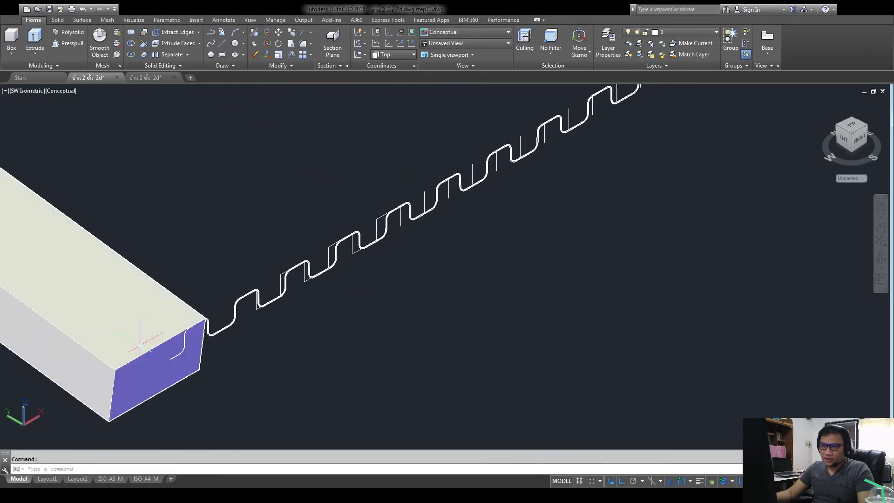
scroll(269, 332, "up", 3)
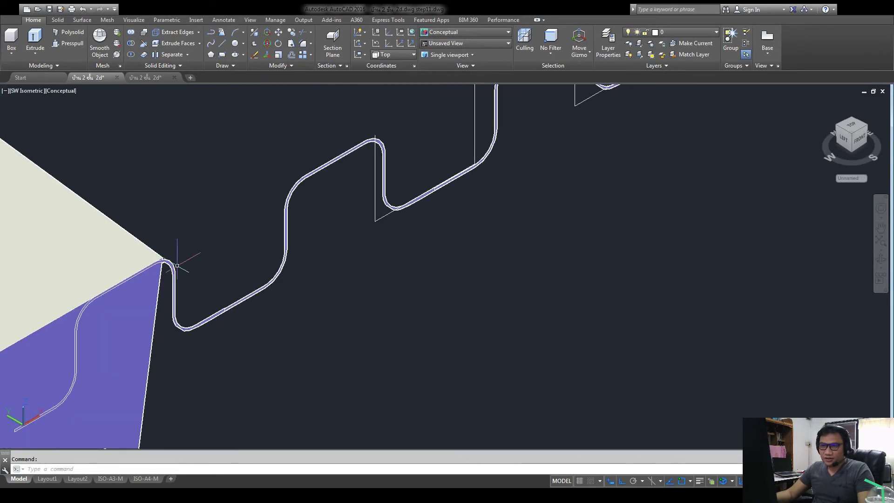
scroll(176, 265, "up", 4)
scroll(157, 255, "down", 3)
scroll(233, 321, "down", 2)
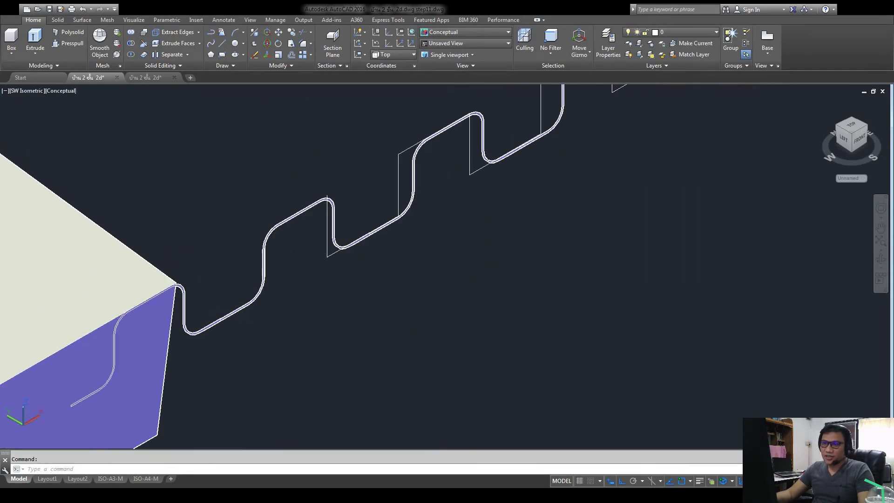
left_click(134, 35)
left_click(251, 276)
left_click(199, 359)
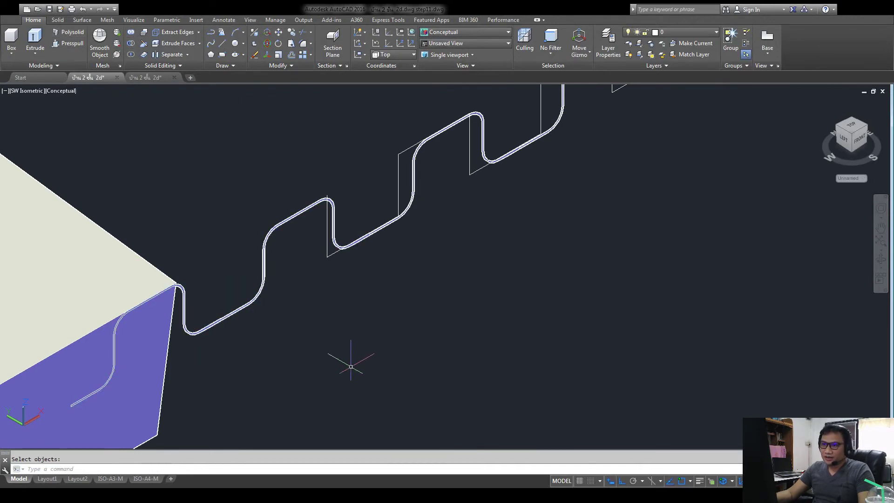
key("Return")
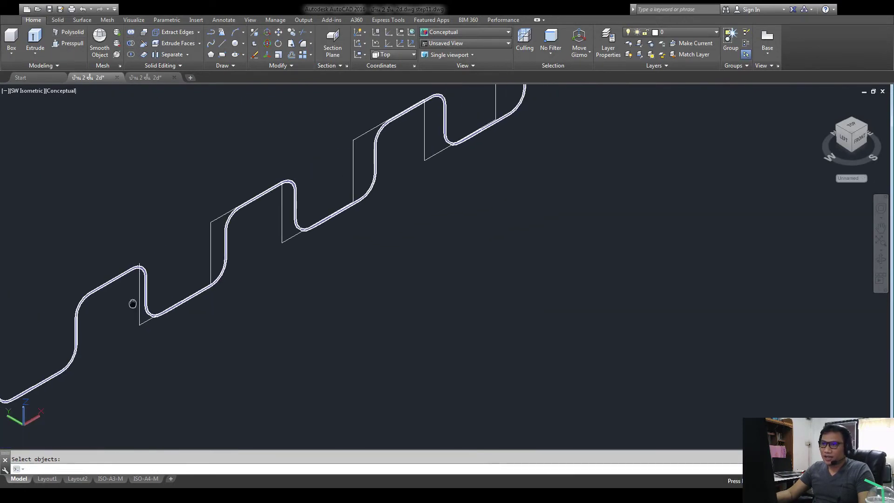
- Start a Union and crossing-select the first runs of corrugated pieces
left_click(132, 36)
left_click(86, 323)
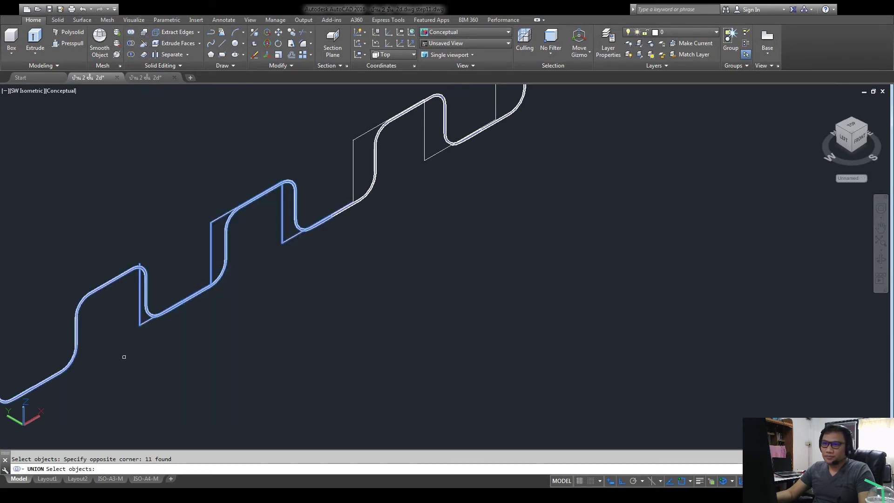
scroll(219, 314, "down", 5)
scroll(362, 203, "up", 3)
left_click(472, 149)
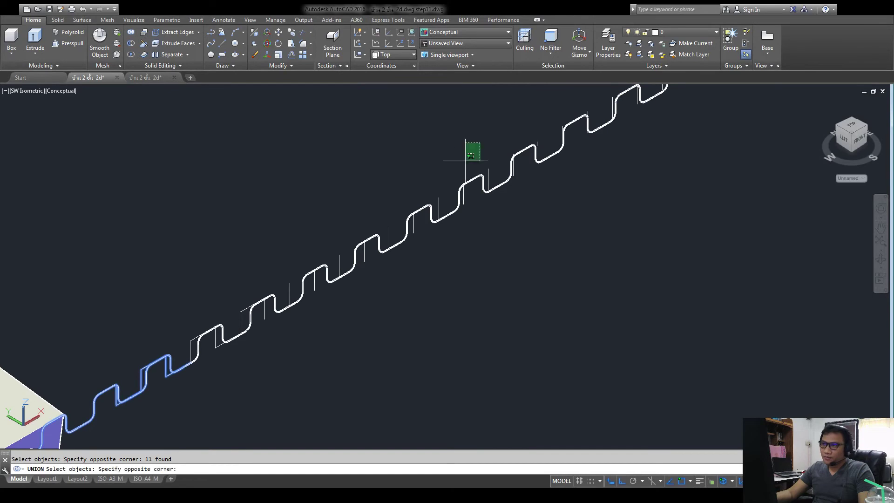
left_click(104, 424)
scroll(443, 249, "down", 3)
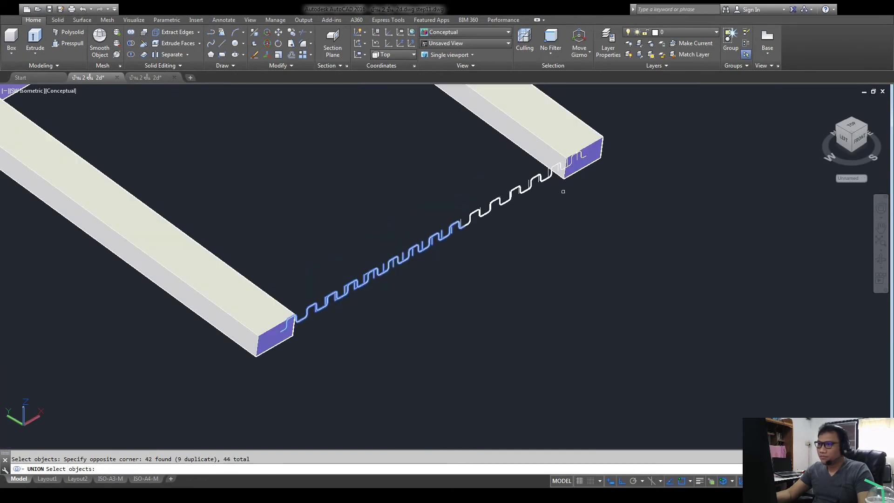
scroll(563, 191, "up", 2)
left_click(341, 305)
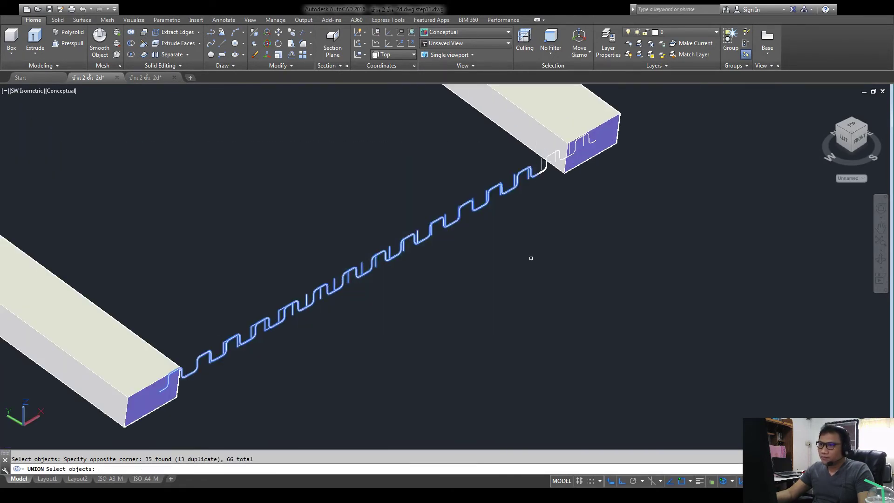
- Add the last zigzag and end-pipe pieces and union all ~68 pieces into one solid
scroll(479, 297, "up", 7)
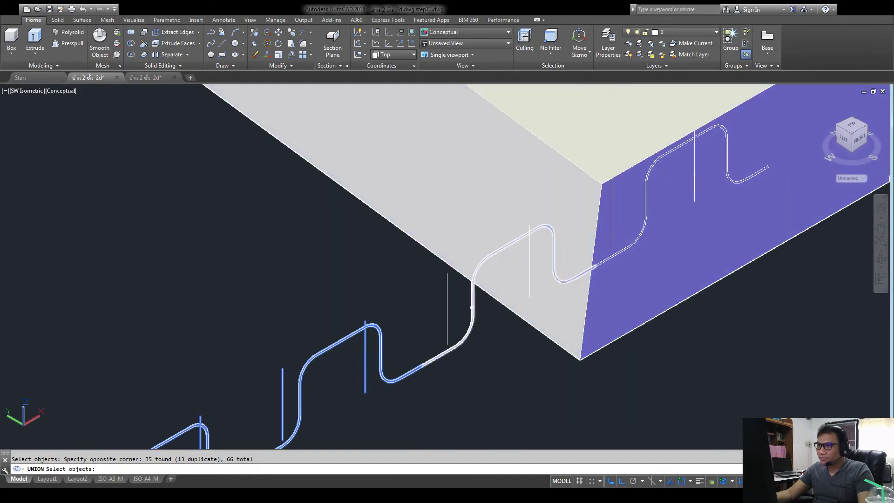
left_click(471, 305)
scroll(633, 262, "up", 5)
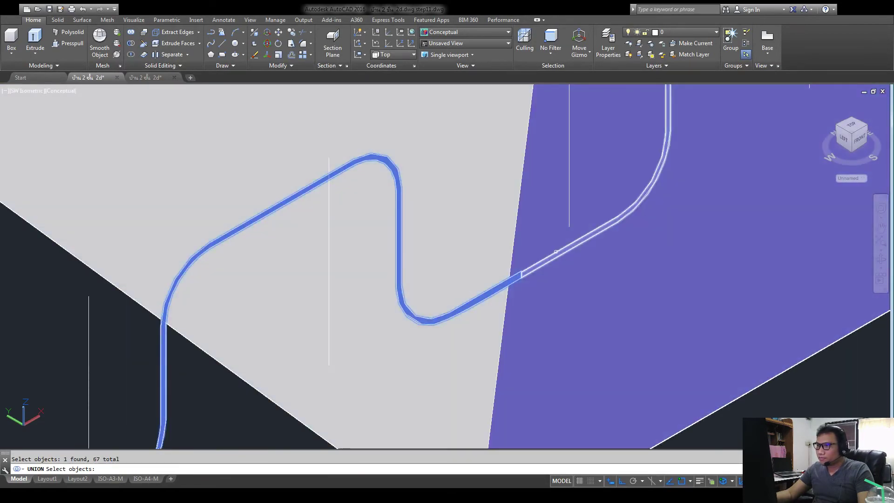
left_click(556, 253)
scroll(389, 326, "down", 6)
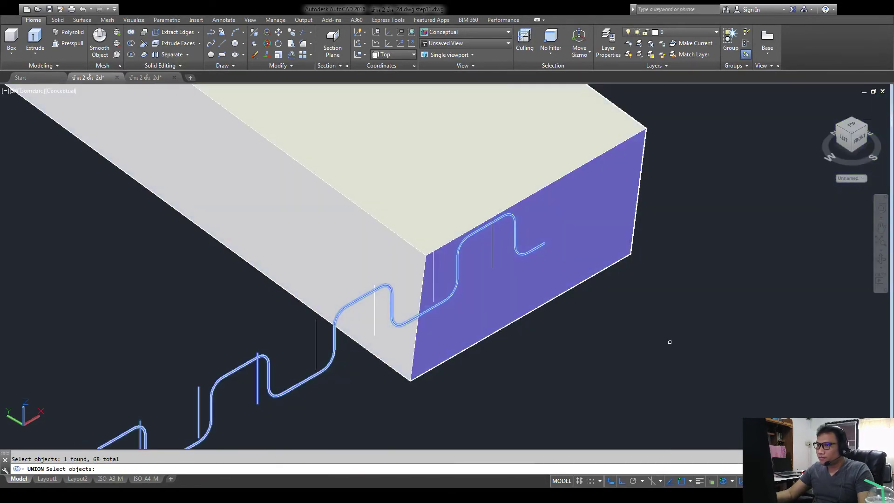
key("Return")
scroll(668, 333, "down", 5)
scroll(250, 379, "down", 1)
scroll(212, 360, "up", 3)
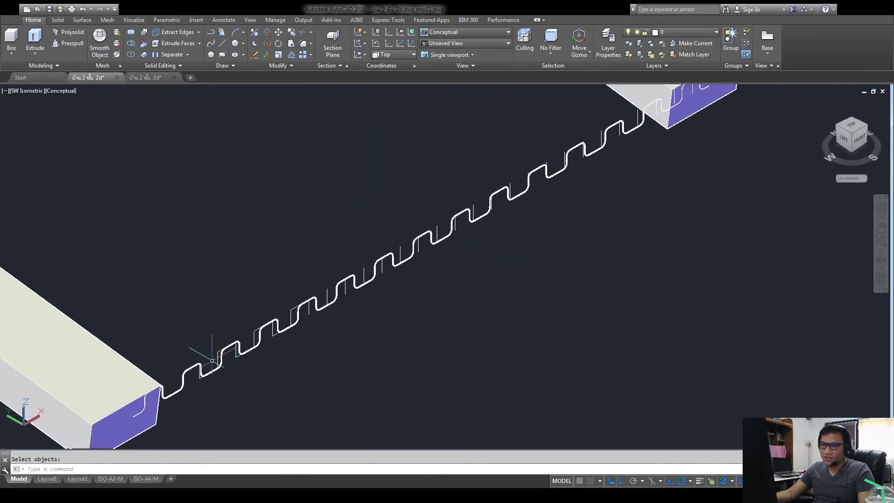
key("Escape")
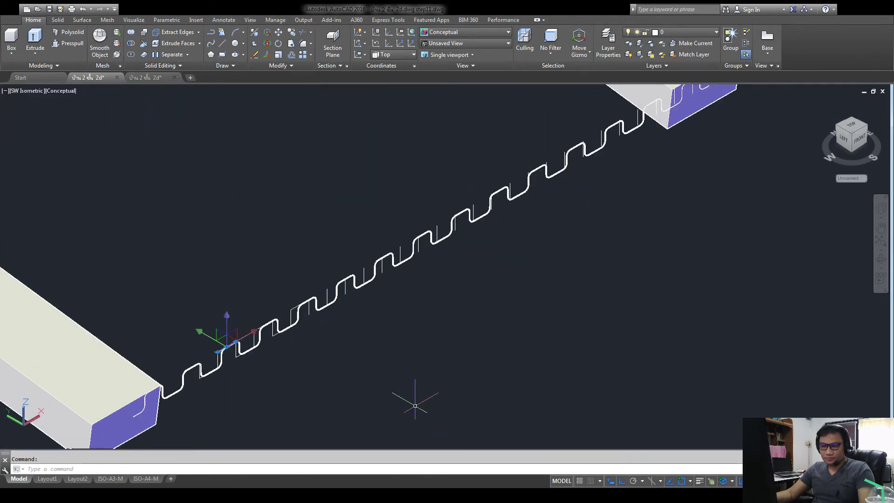
scroll(348, 348, "down", 5)
- Window-select the stray vertical lines along the corrugation and erase them
scroll(311, 336, "up", 5)
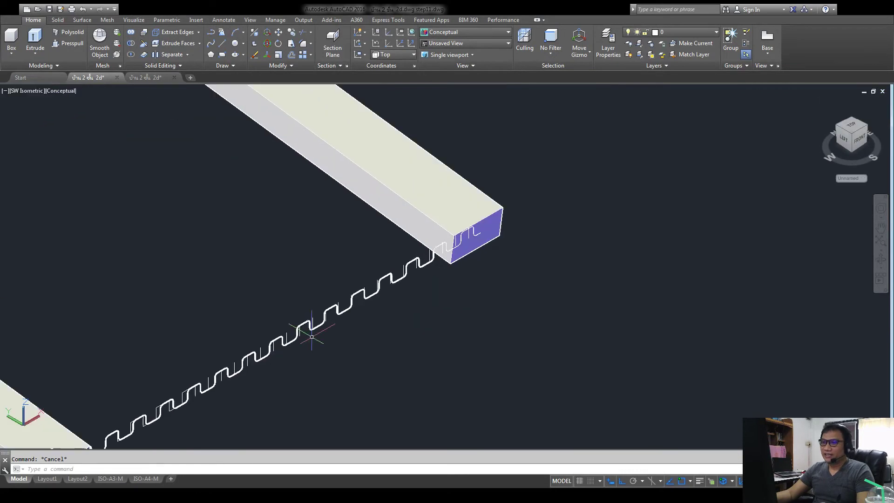
scroll(293, 325, "down", 4)
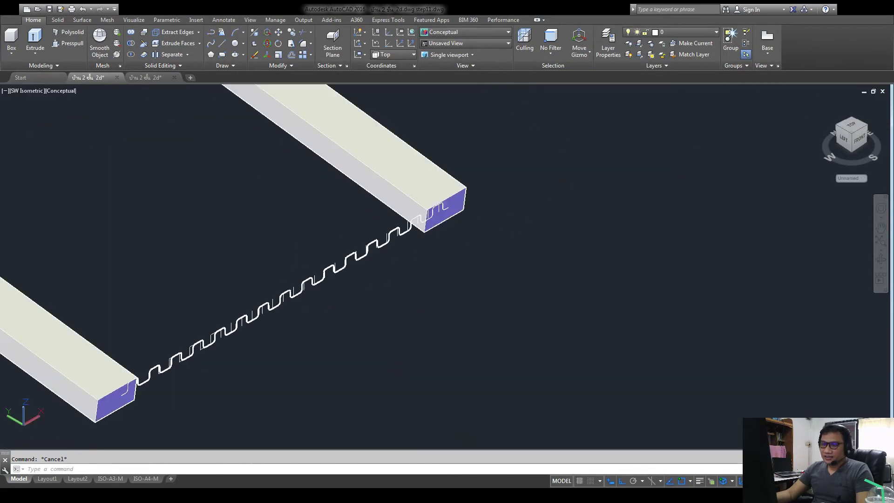
scroll(226, 281, "up", 2)
scroll(251, 314, "up", 5)
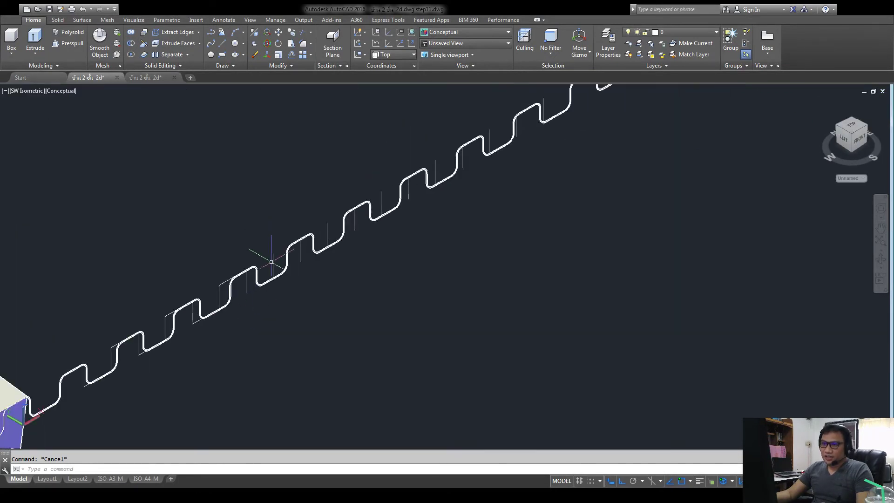
left_click(186, 258)
left_click(411, 379)
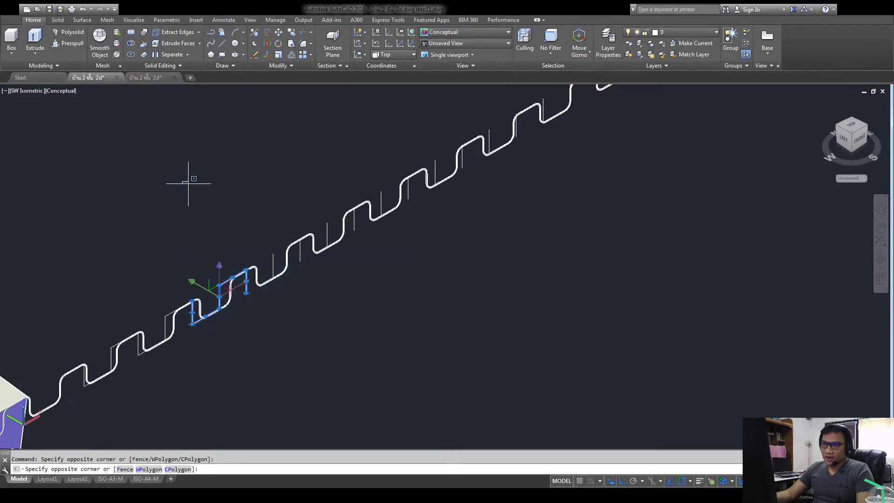
left_click(188, 183)
left_click(571, 358)
key("Delete")
- Erase the remaining leftover lines and extra zigzag pieces with further selection windows
scroll(571, 358, "down", 4)
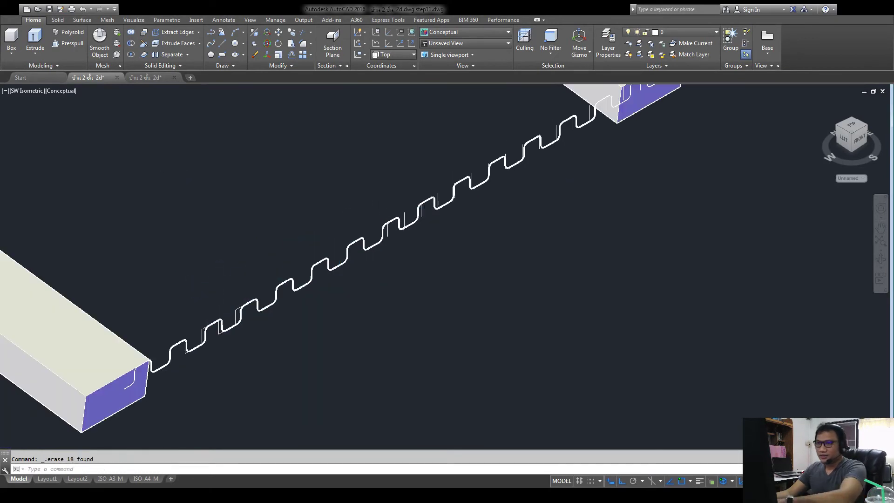
left_click(319, 167)
left_click(535, 335)
key("Delete")
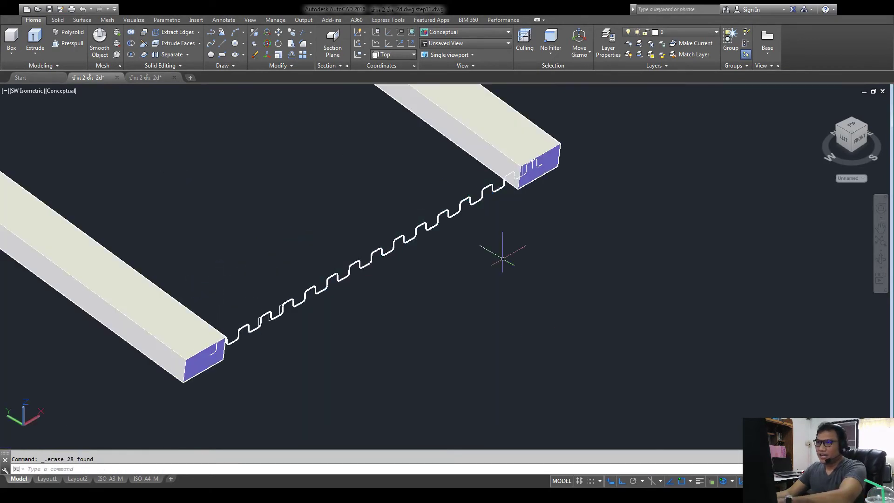
left_click(404, 131)
left_click(674, 222)
key("Delete")
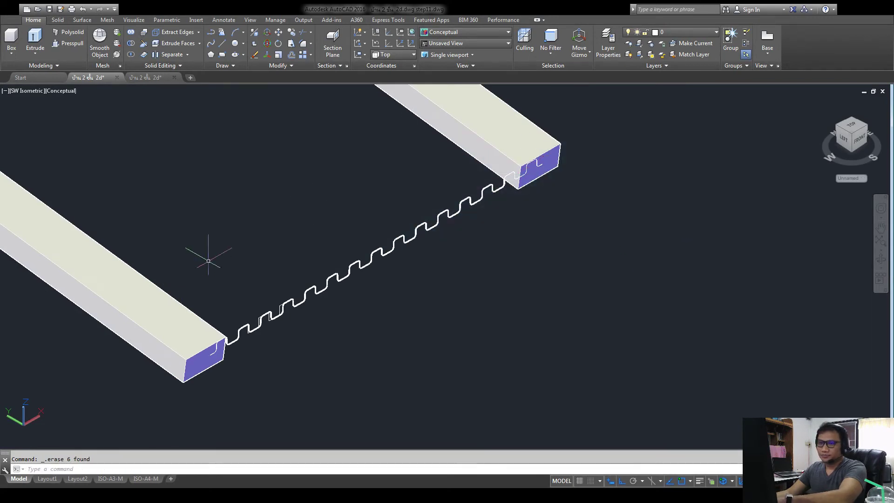
left_click(218, 264)
left_click(452, 408)
key("Delete")
- Zoom and pan back out until the house model is in view
scroll(377, 337, "up", 3)
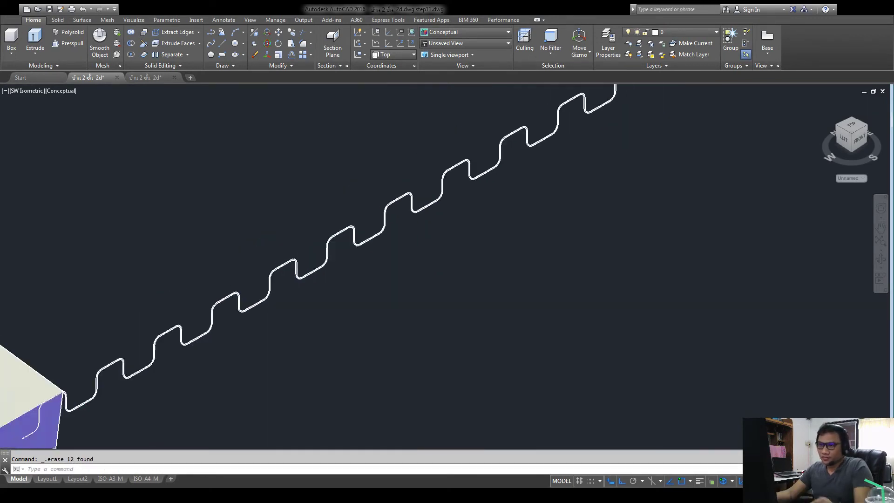
scroll(377, 337, "down", 4)
scroll(308, 309, "up", 5)
scroll(257, 328, "up", 3)
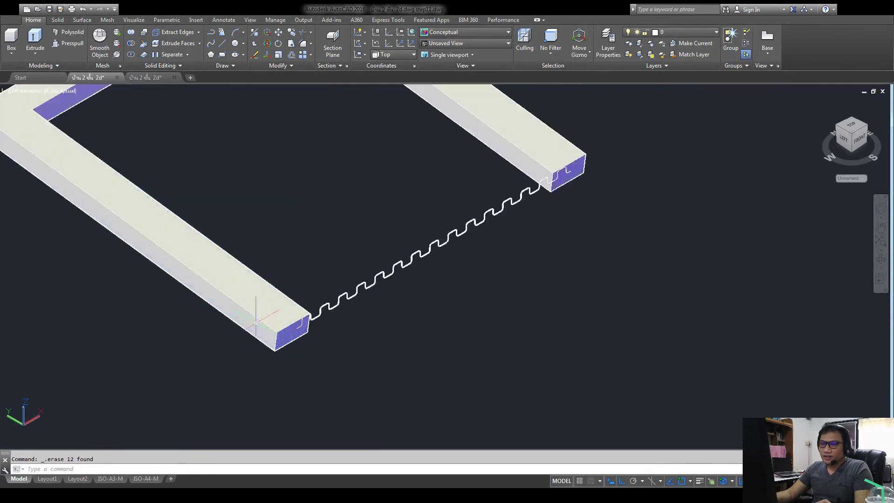
scroll(279, 321, "down", 6)
scroll(271, 315, "up", 2)
scroll(271, 314, "up", 4)
scroll(271, 314, "up", 2)
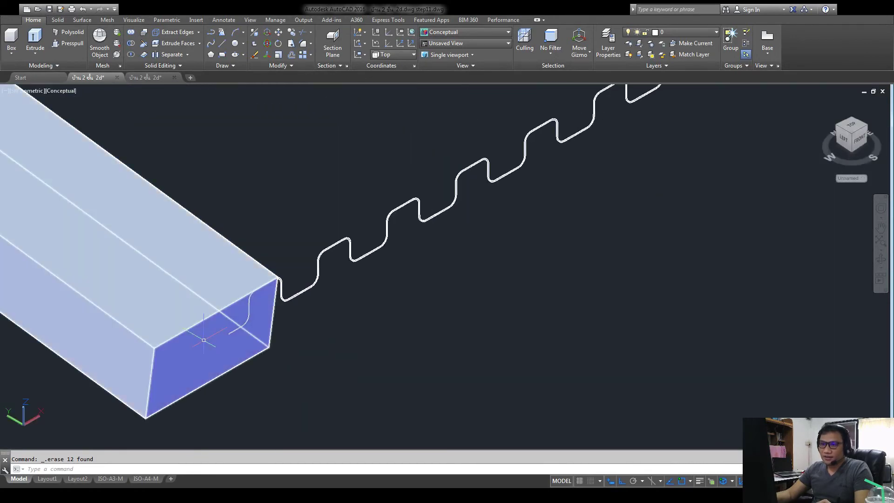
scroll(260, 321, "down", 3)
scroll(253, 329, "down", 4)
middle_click_drag(253, 329, 373, 341)
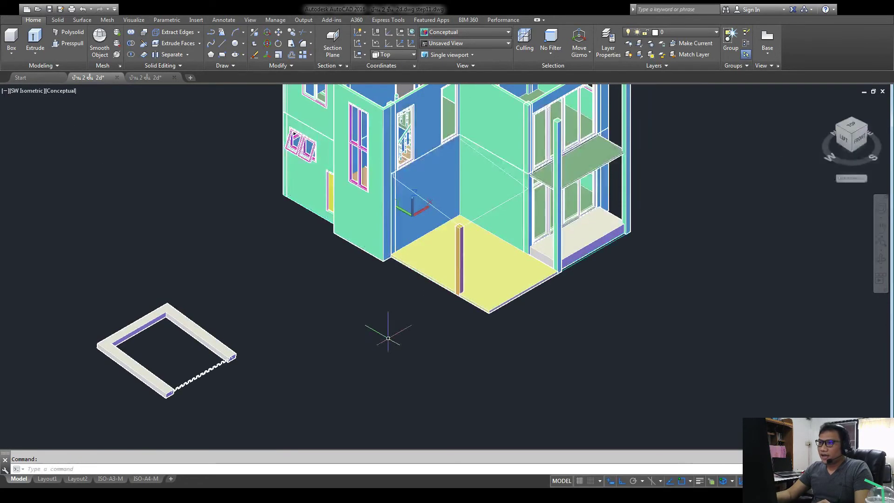
- Begin copying objects near the house column, then cancel the attempt
left_click(290, 32)
scroll(433, 254, "up", 3)
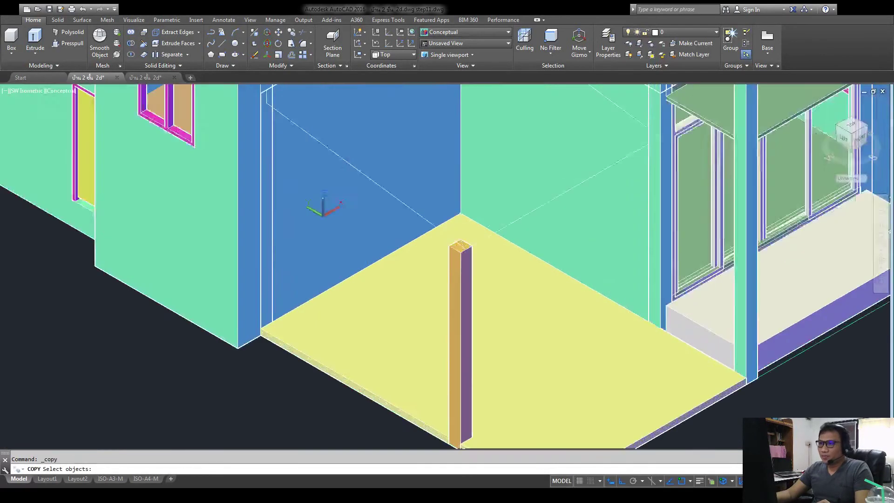
scroll(433, 254, "up", 2)
left_click(433, 253)
key("Return")
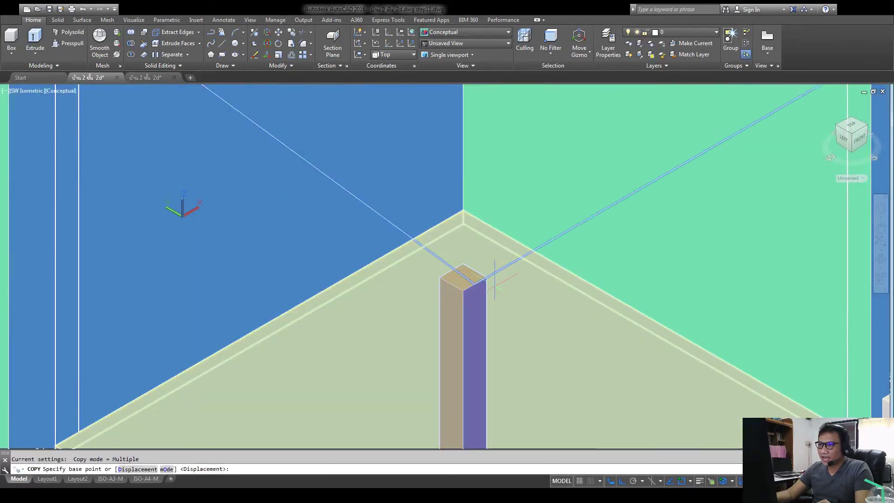
key("Escape")
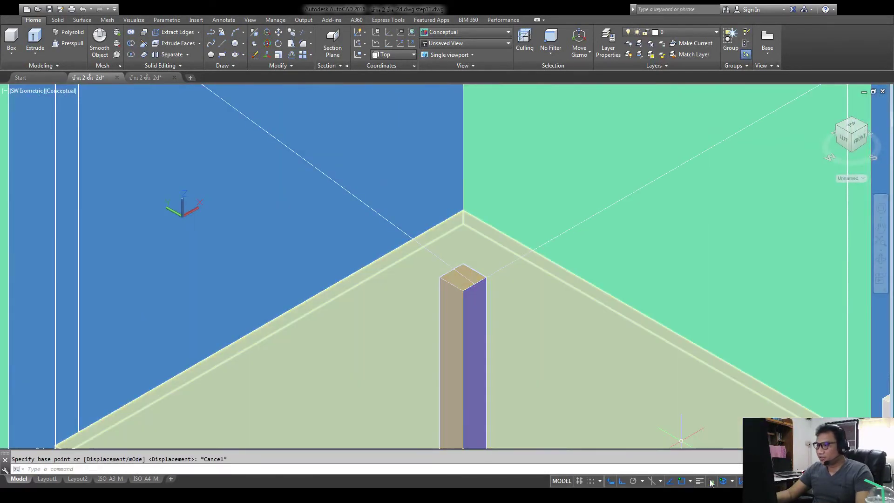
- With selection cycling on, copy the diagonal line using the column top as base point
key("ctrl+w")
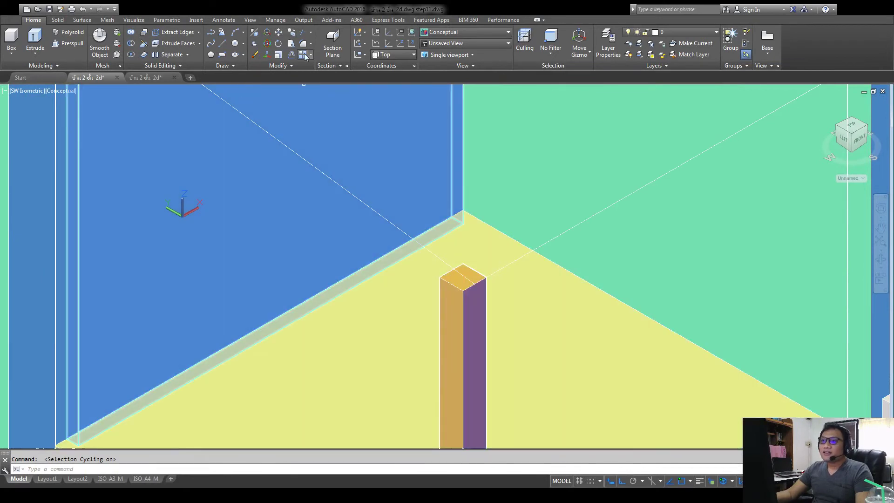
left_click(289, 33)
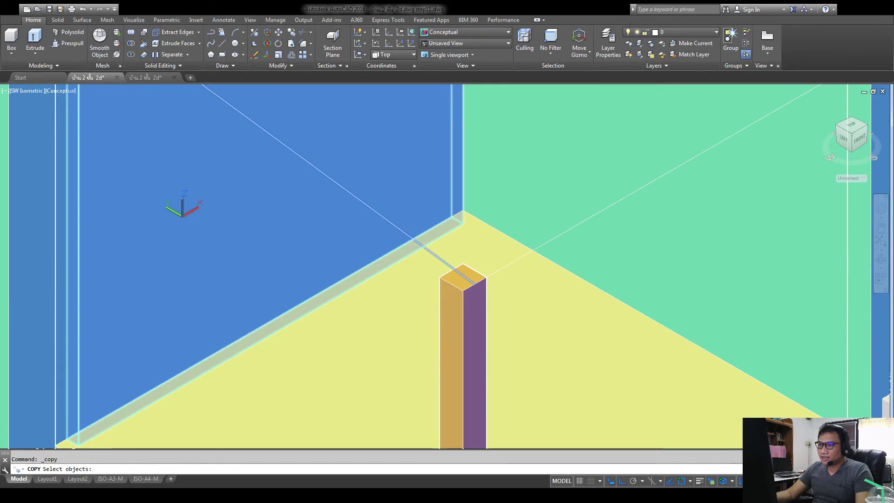
left_click(277, 293)
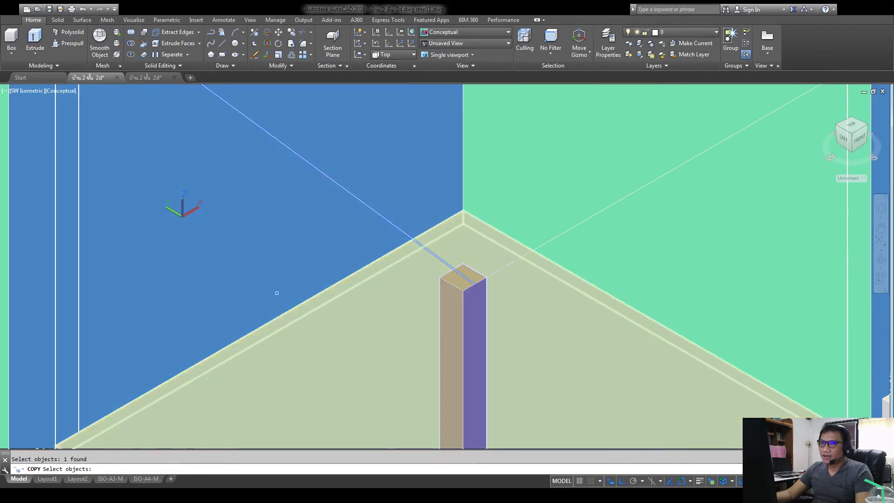
key("Return")
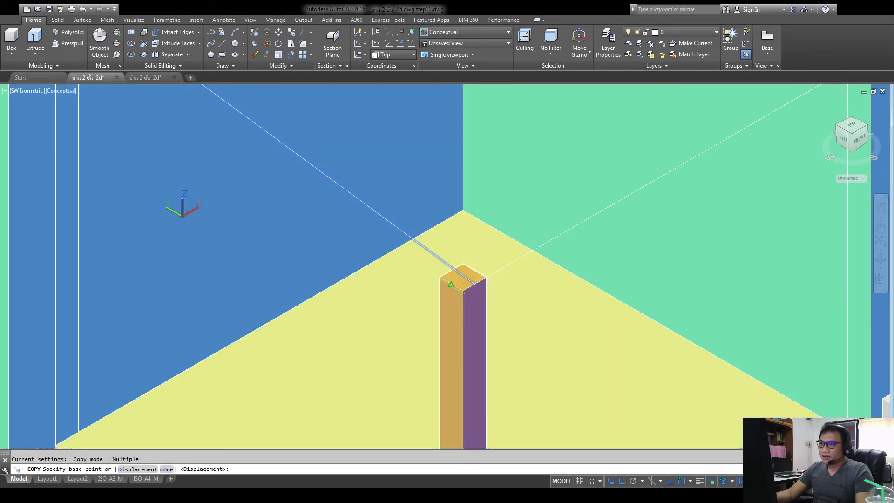
left_click(474, 283)
scroll(321, 303, "down", 5)
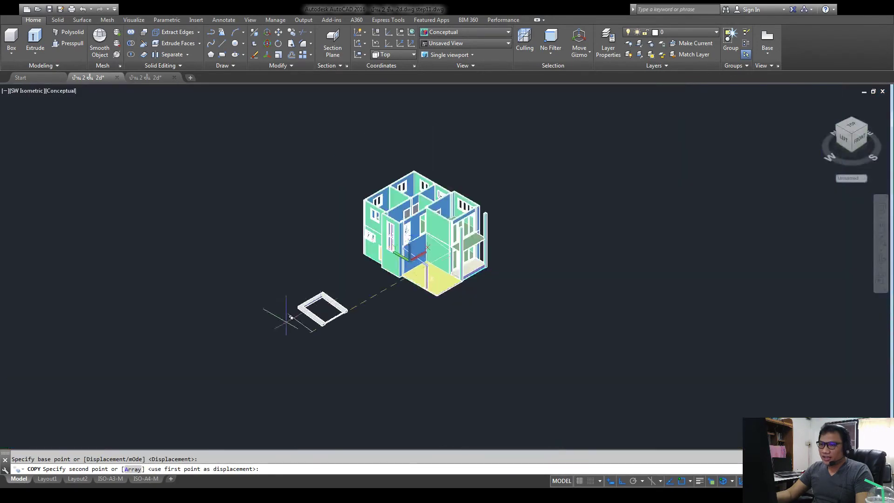
scroll(307, 326, "up", 2)
scroll(316, 367, "up", 3)
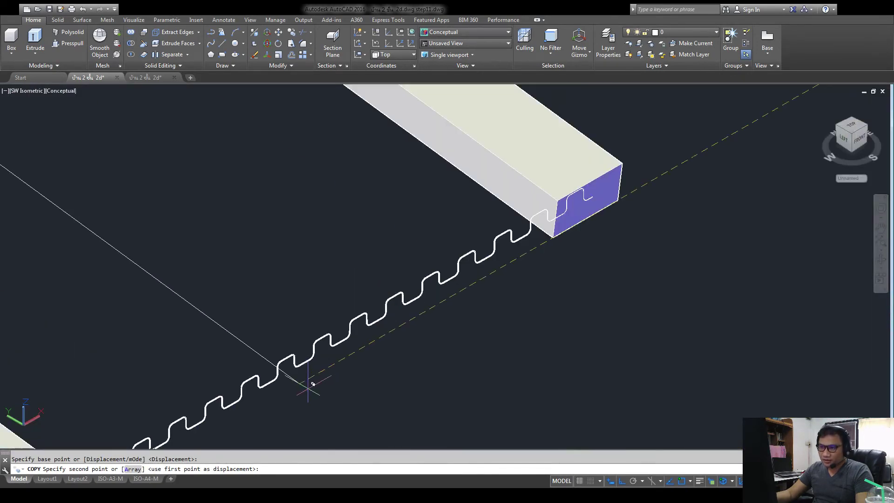
scroll(315, 363, "up", 5)
- Place the copied line at the wavy profile and extrude the profile along it as path
left_click(389, 408)
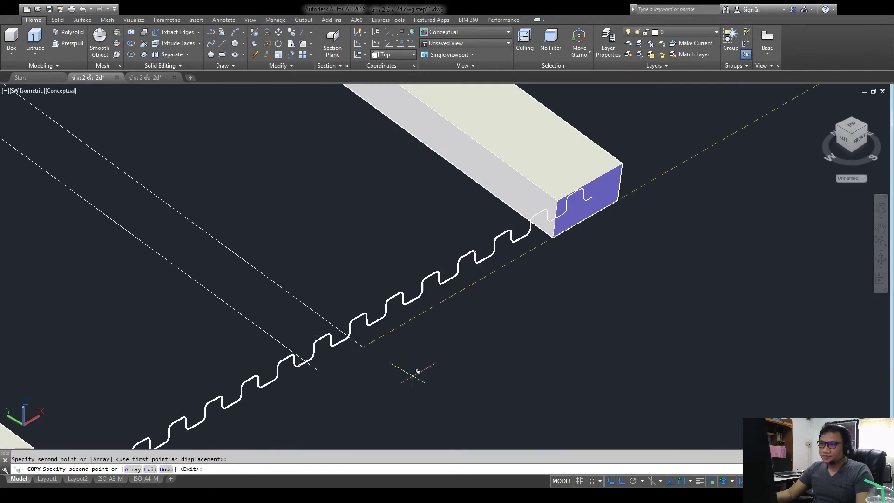
key("Return")
left_click(35, 41)
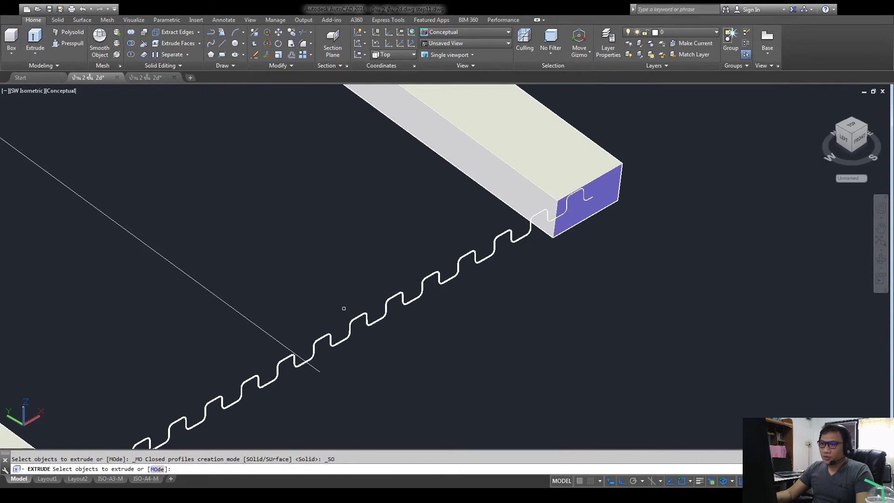
left_click(348, 326)
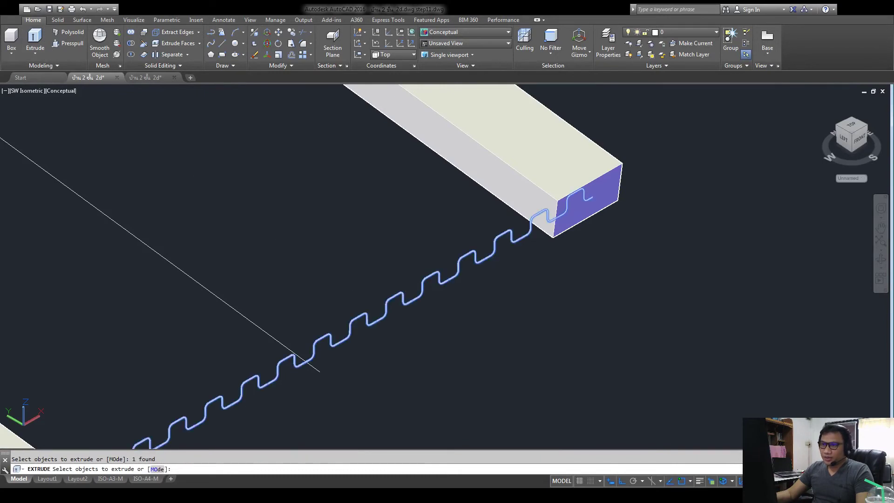
key("Return")
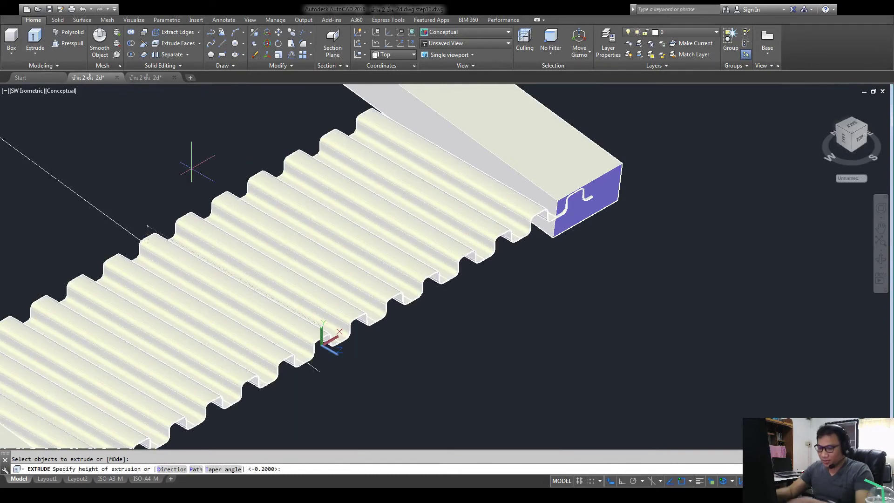
type("p")
key("Return")
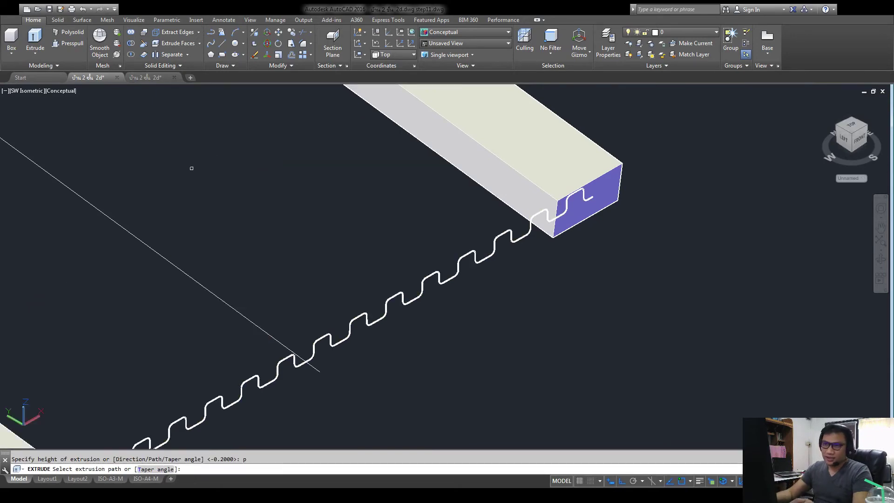
left_click(178, 268)
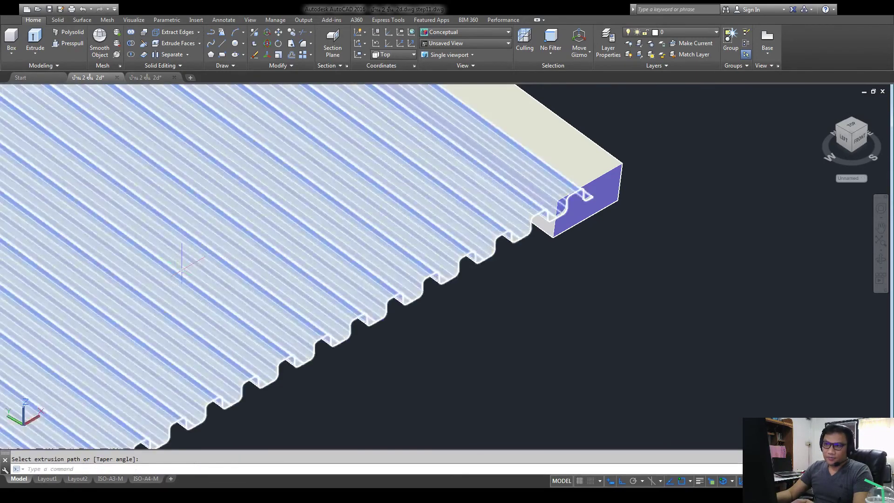
- Pan to the panel's end and select the new corrugated sheet solid
scroll(123, 176, "down", 5)
scroll(128, 183, "up", 1)
scroll(128, 183, "up", 2)
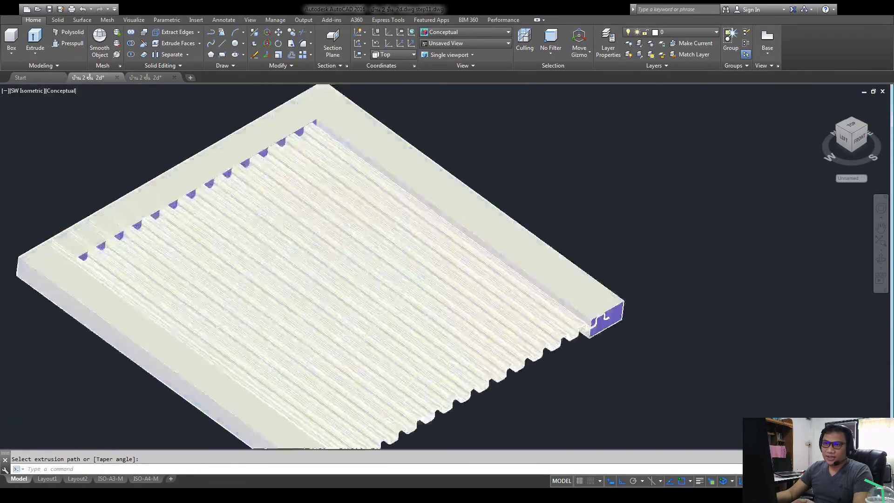
scroll(202, 239, "up", 5)
scroll(202, 240, "down", 3)
scroll(210, 233, "down", 3)
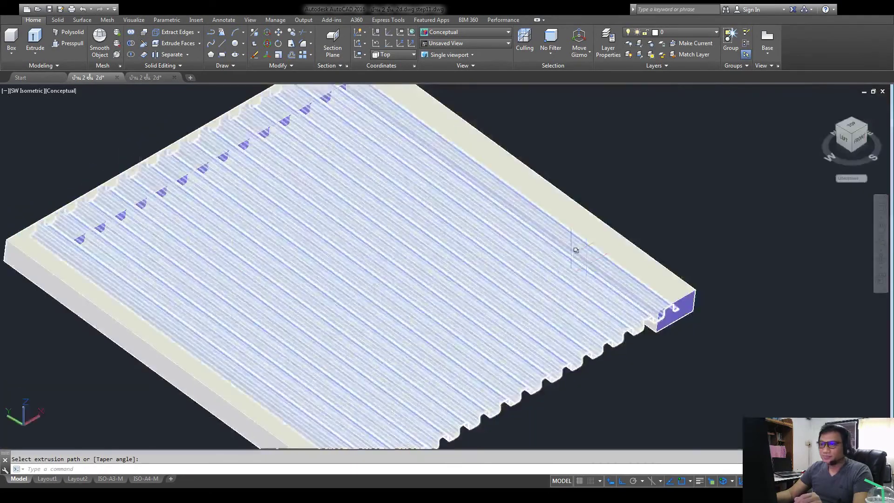
scroll(574, 250, "up", 2)
middle_click_drag(575, 250, 273, 157)
left_click(273, 158)
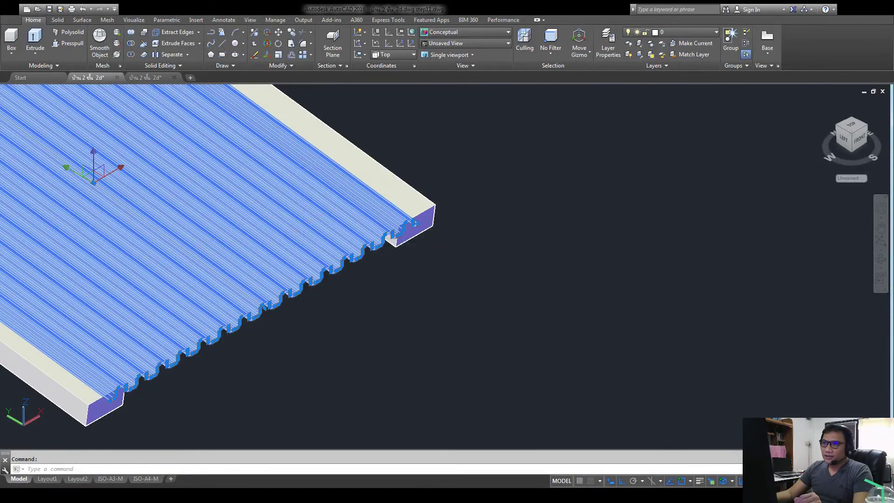
- Deselect the corrugated panel and zoom around to inspect the whole sheet
key("Escape")
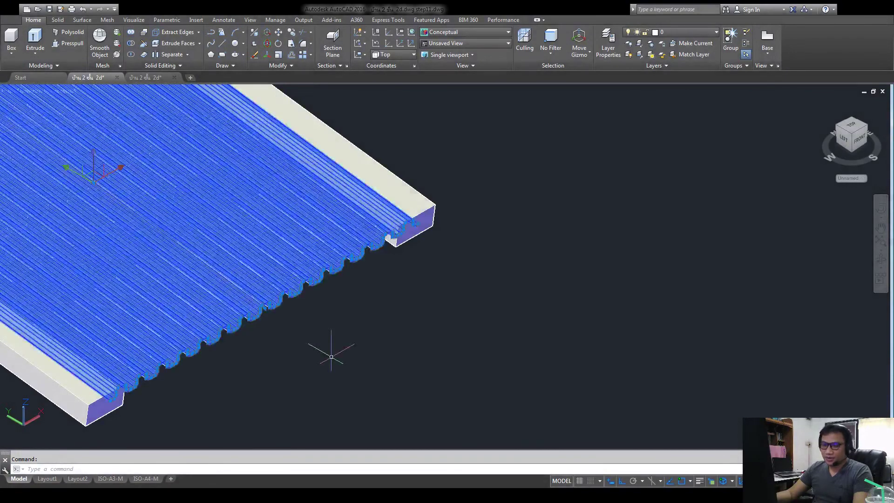
middle_click_drag(331, 357, 550, 391)
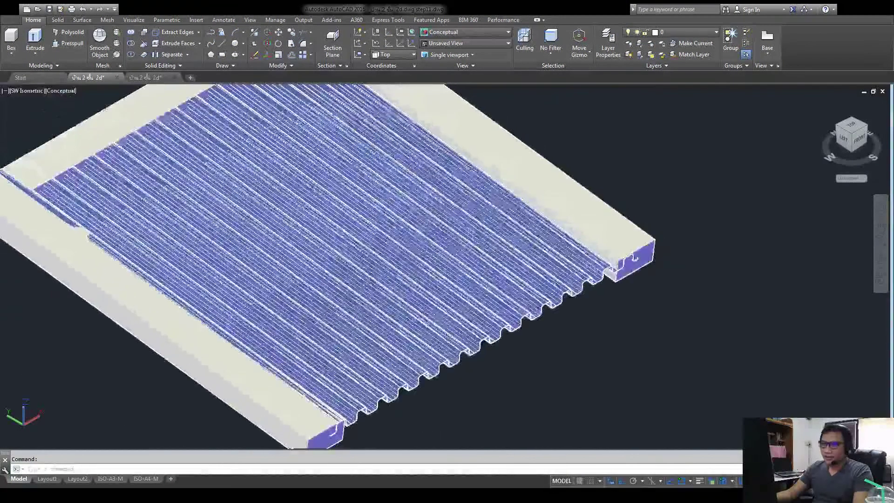
scroll(438, 359, "up", 2)
scroll(437, 358, "up", 3)
scroll(437, 359, "up", 3)
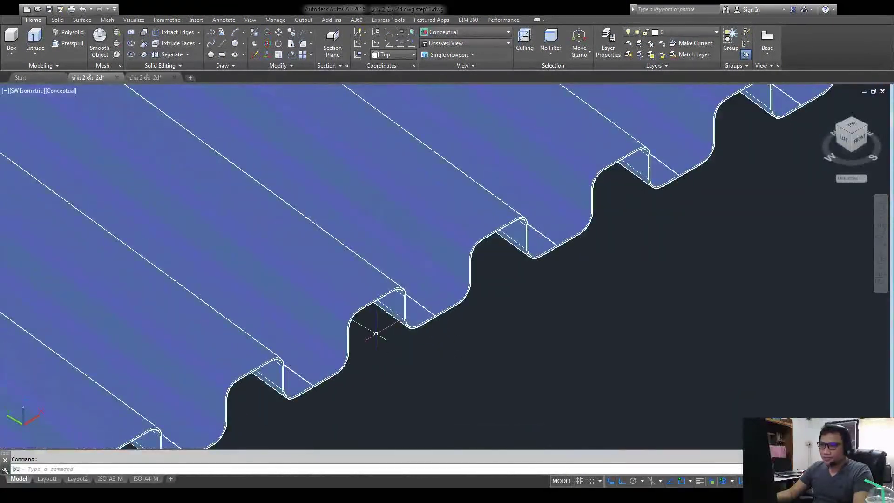
scroll(376, 334, "down", 4)
scroll(373, 326, "down", 1)
scroll(368, 317, "down", 2)
scroll(359, 290, "up", 5)
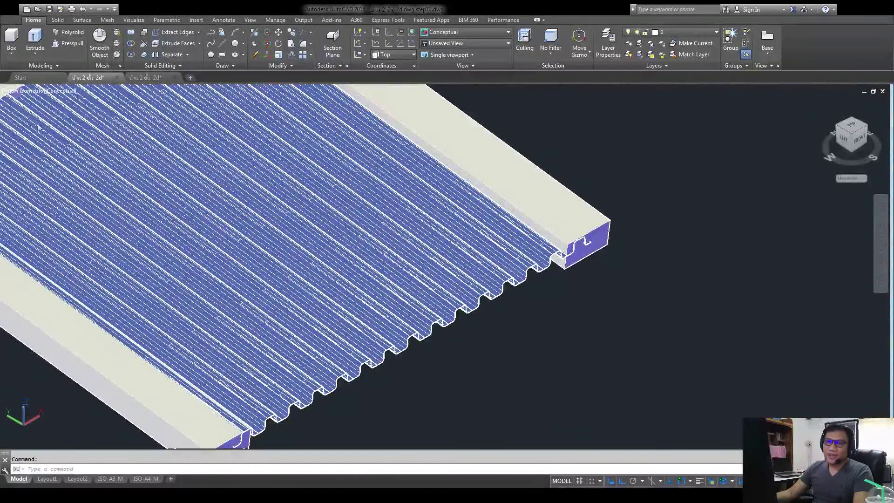
- Save the drawing under a new file name with Save As
key("ctrl+shift+s")
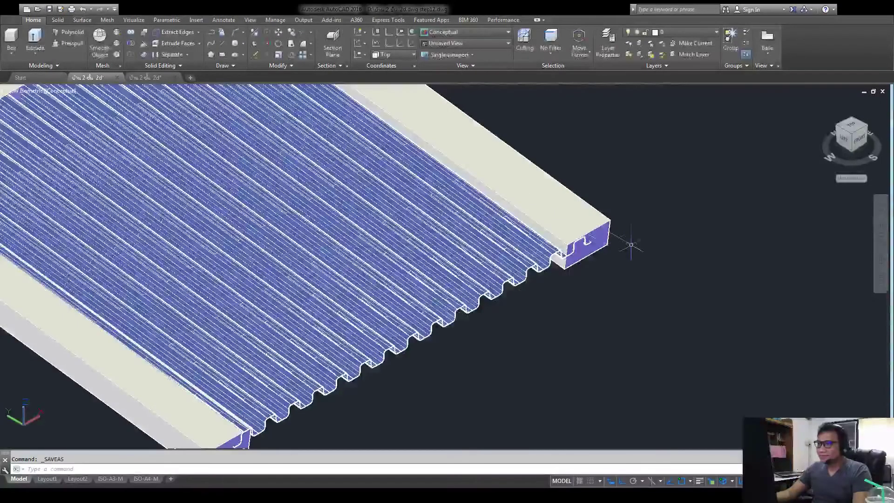
scroll(630, 243, "up", 3)
scroll(591, 236, "down", 1)
scroll(535, 232, "down", 3)
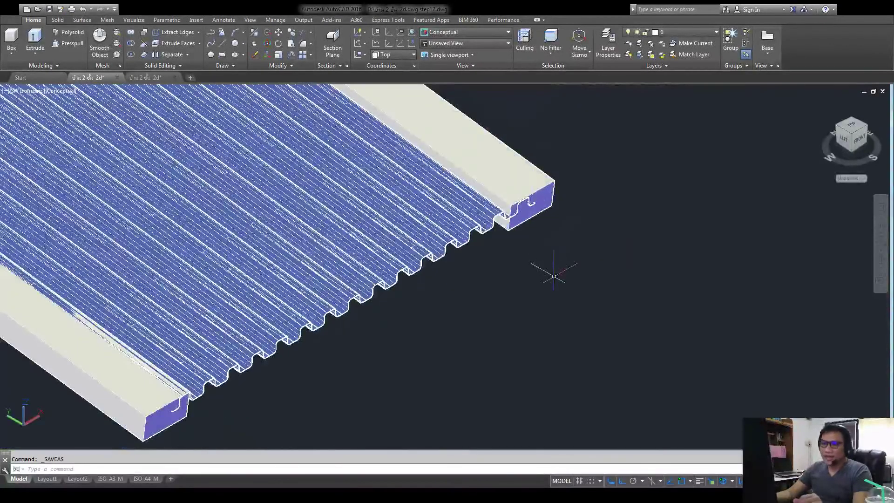
scroll(519, 261, "down", 2)
middle_click_drag(519, 269, 403, 295)
scroll(403, 295, "up", 3)
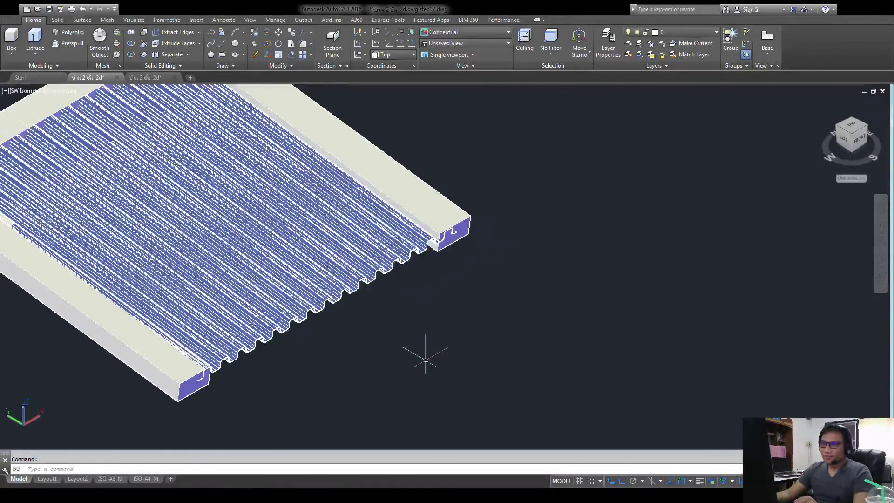
- Move the corrugated panel by a .1 displacement to sit between the beams
left_click(279, 32)
left_click(269, 306)
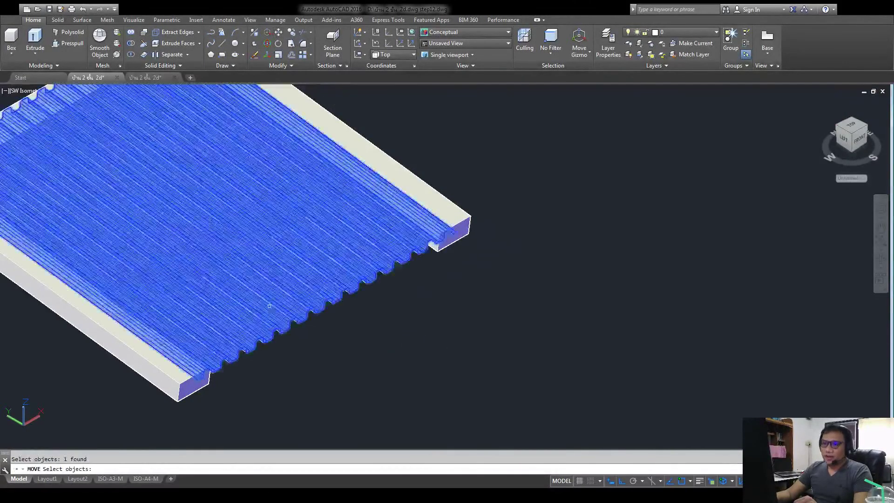
key("Return")
left_click(499, 294)
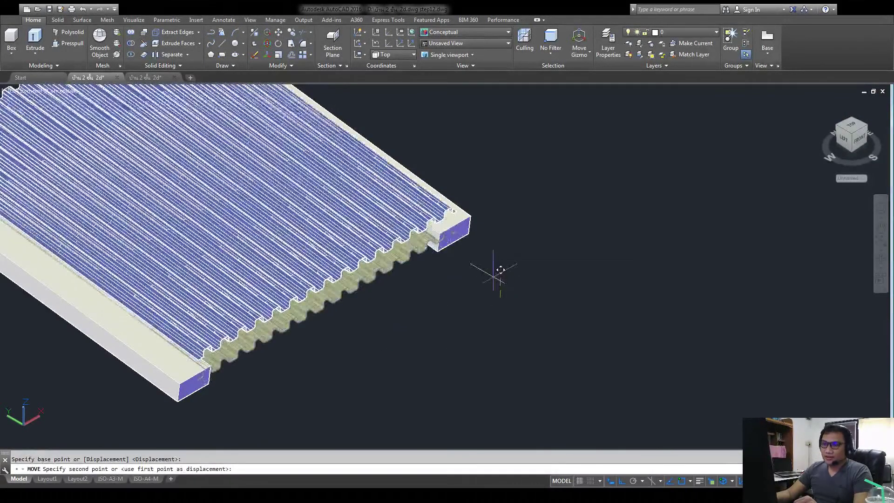
left_click(560, 340)
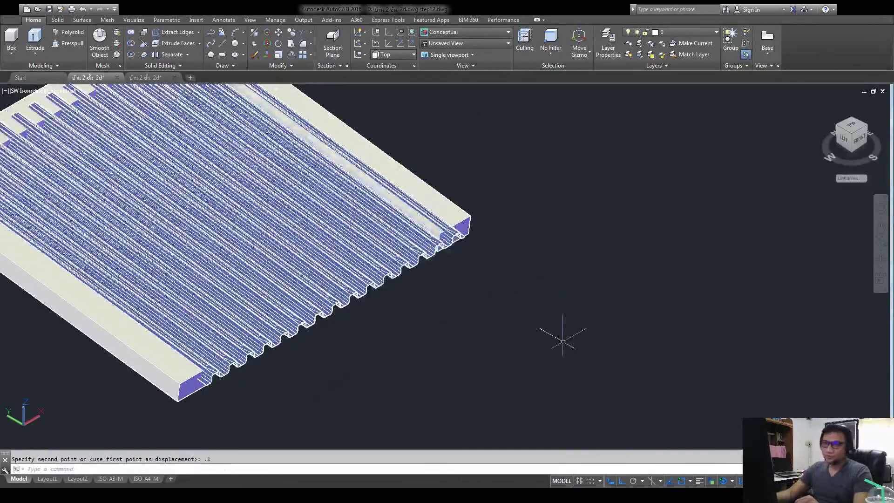
- Zoom and pan along the sheet to inspect both corrugated ends at the rails
scroll(466, 242, "up", 5)
scroll(466, 242, "down", 2)
scroll(345, 202, "down", 3)
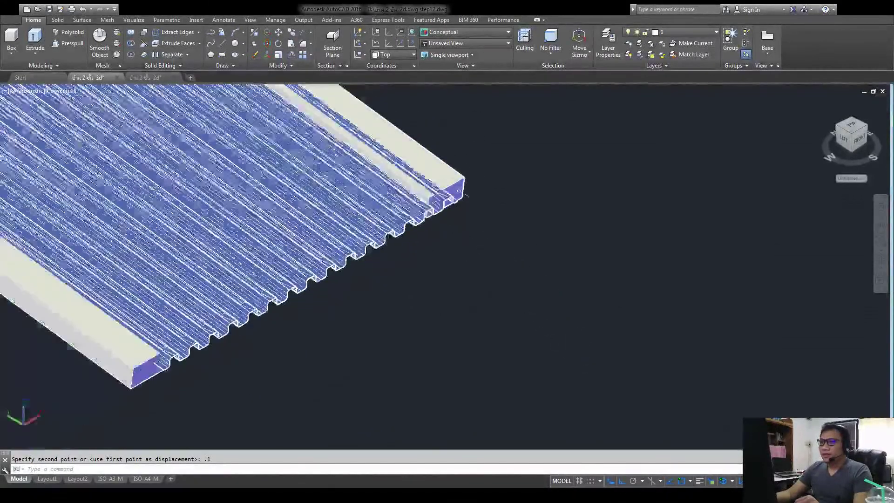
middle_click_drag(263, 184, 118, 256)
scroll(299, 314, "up", 2)
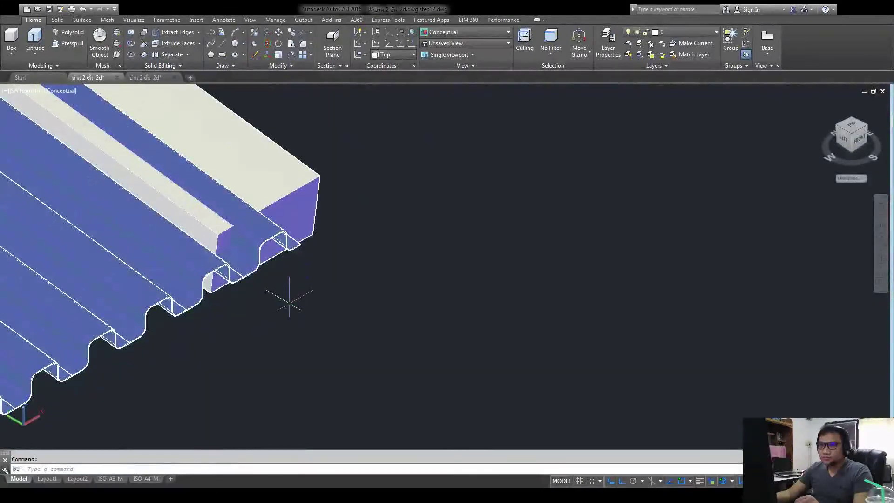
scroll(289, 299, "down", 2)
scroll(338, 272, "down", 4)
scroll(338, 273, "up", 4)
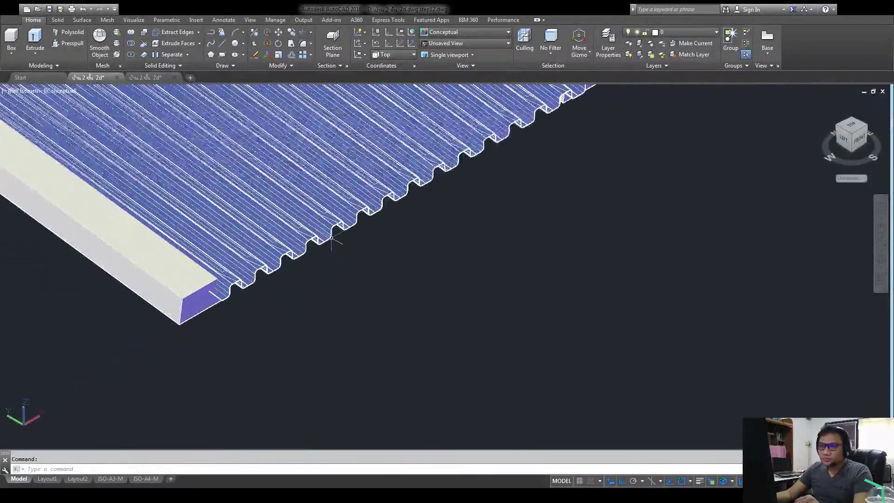
middle_click_drag(332, 240, 163, 329)
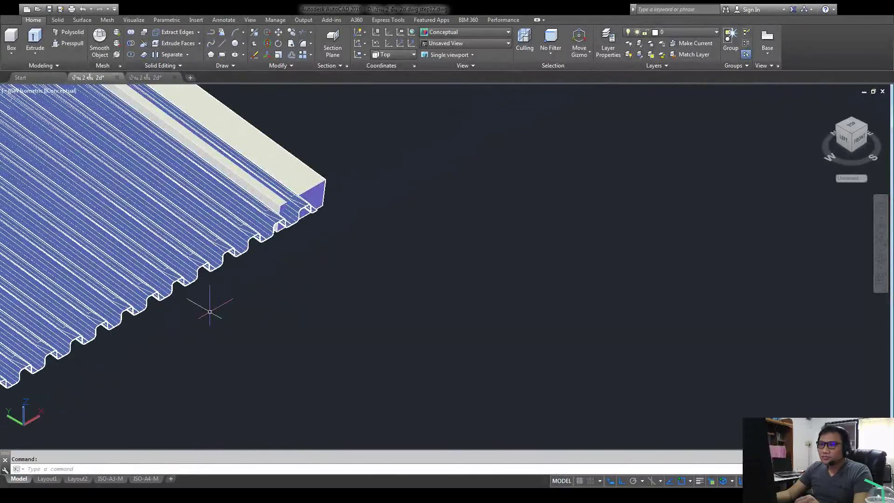
scroll(457, 252, "down", 4)
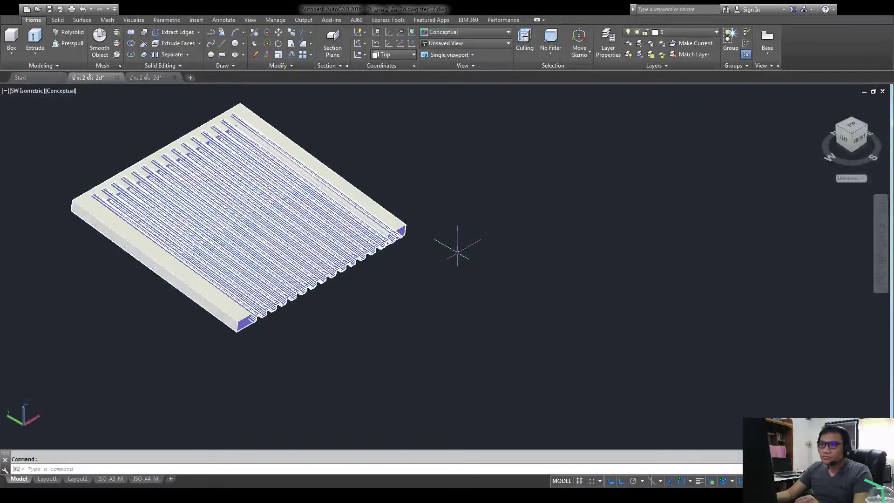
scroll(389, 298, "up", 3)
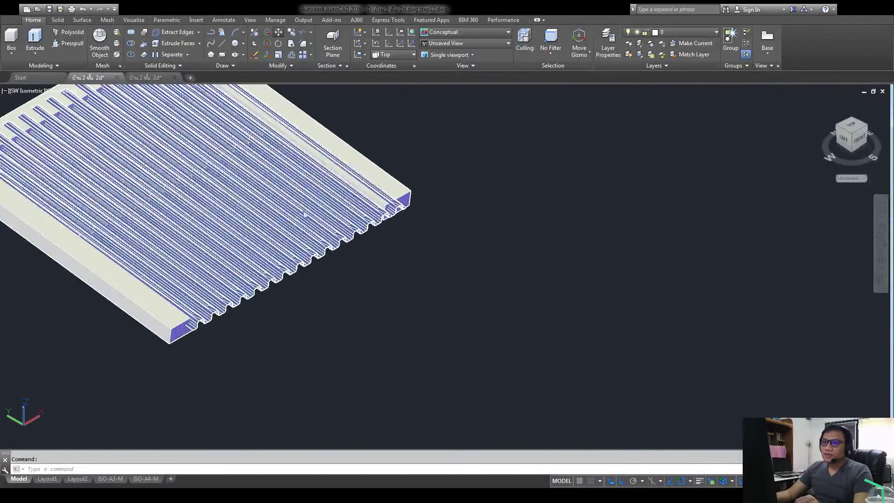
- Move the corrugated sheet a further 0.05 so it seats between the side beams
left_click(278, 32)
scroll(198, 318, "up", 5)
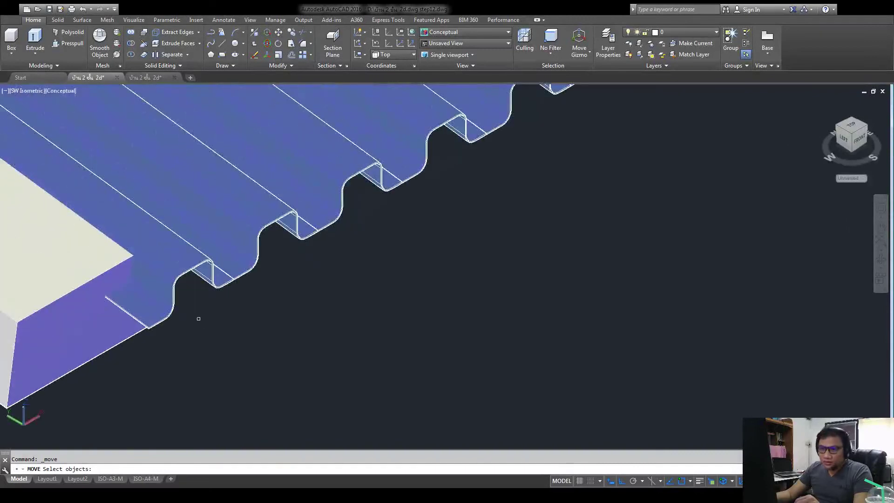
left_click(247, 265)
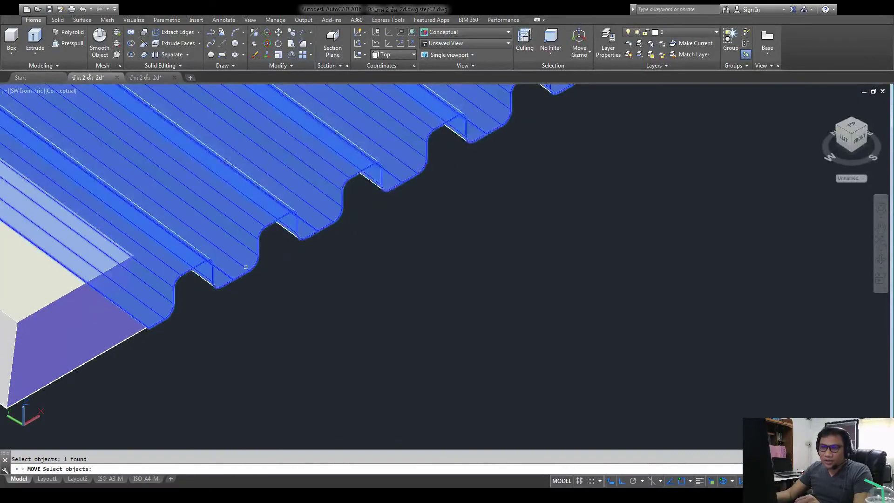
scroll(453, 300, "down", 5)
key("Return")
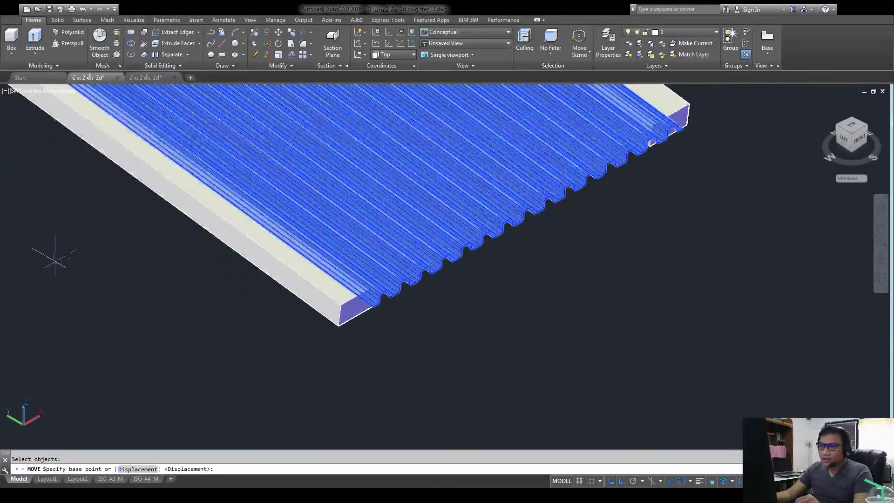
left_click(55, 257)
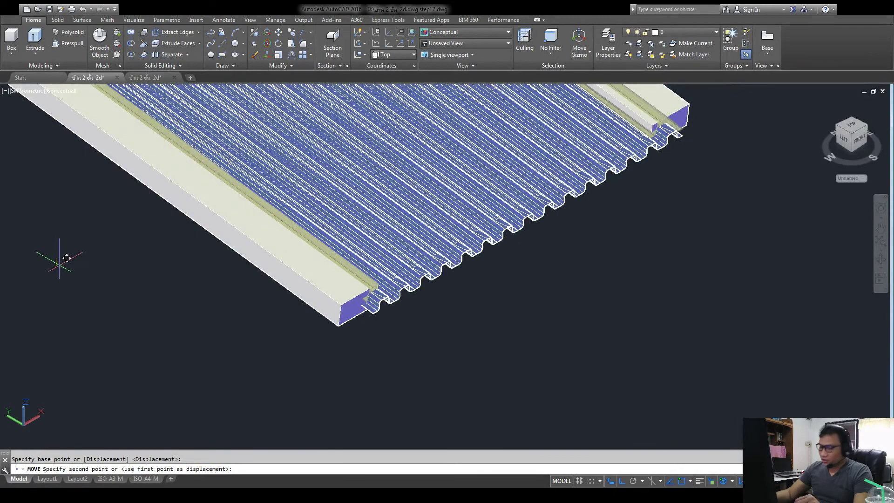
type(".05")
key("Return")
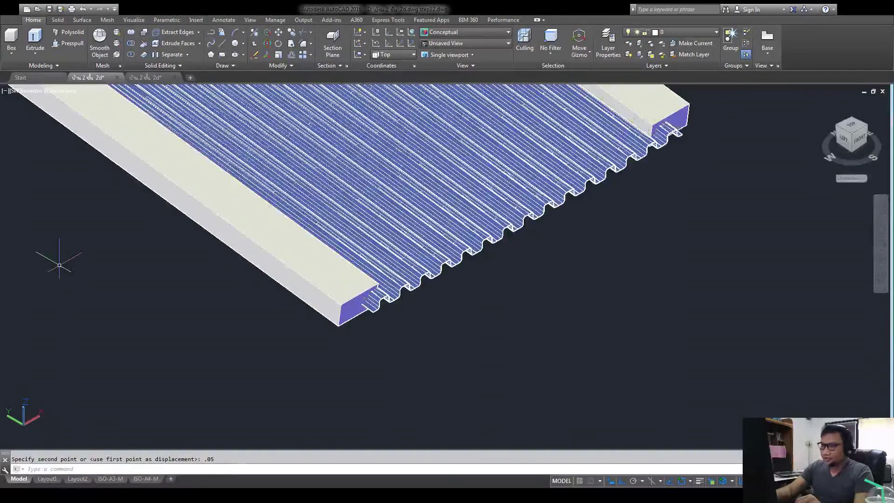
- Zoom and pan the view so the corrugated sheet sits toward the left
scroll(106, 286, "down", 5)
scroll(153, 223, "up", 3)
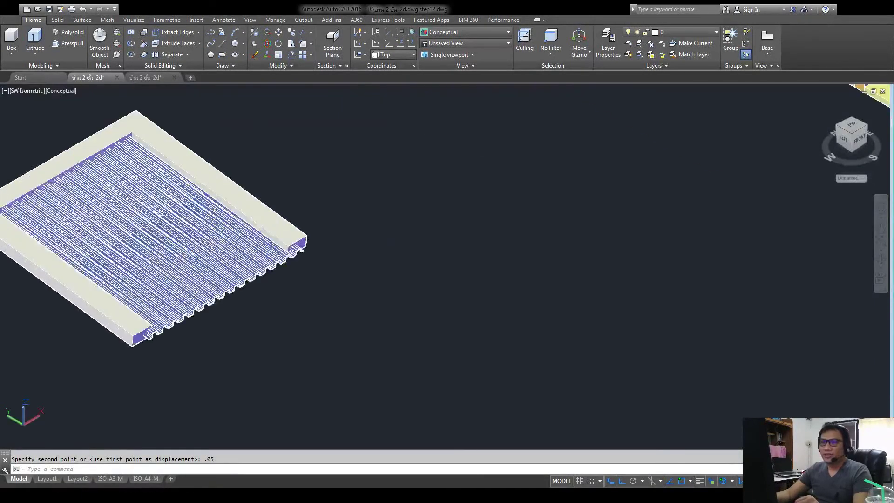
middle_click_drag(186, 218, 326, 279)
scroll(220, 224, "down", 2)
scroll(220, 224, "up", 3)
scroll(279, 261, "up", 2)
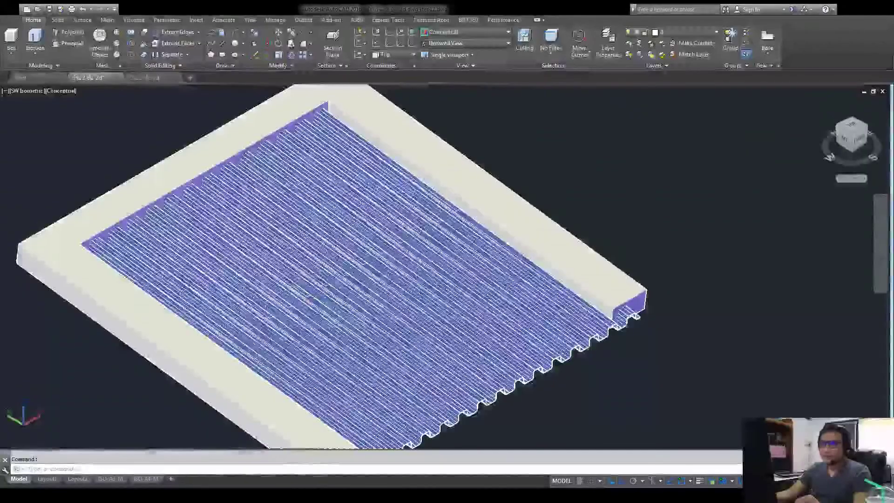
scroll(340, 291, "up", 8)
scroll(340, 292, "down", 10)
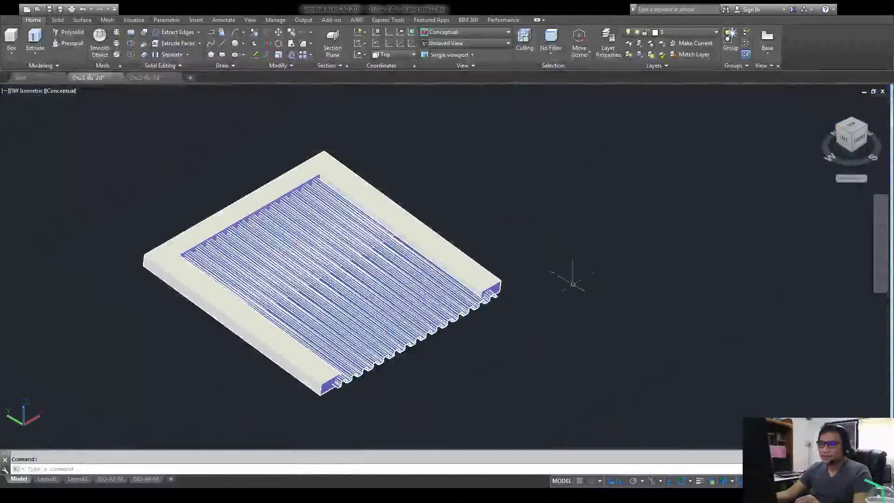
middle_click_drag(547, 275, 413, 300)
- Copy the two-line outline at the house's corner column top to beside the corrugated sheet
scroll(410, 235, "down", 5)
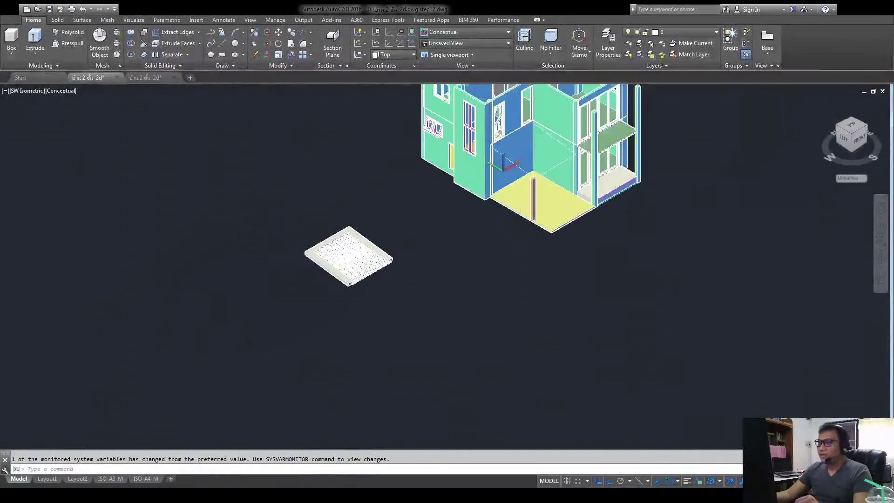
middle_click_drag(538, 173, 388, 263)
scroll(387, 264, "up", 8)
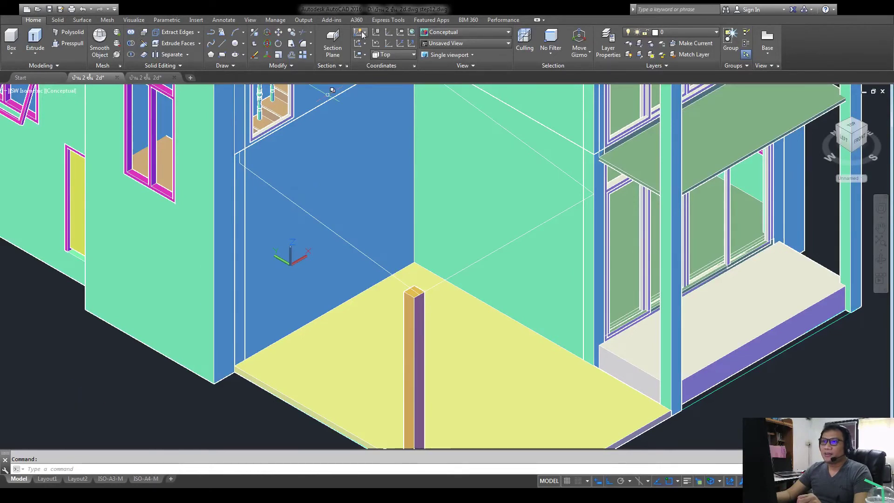
left_click(292, 33)
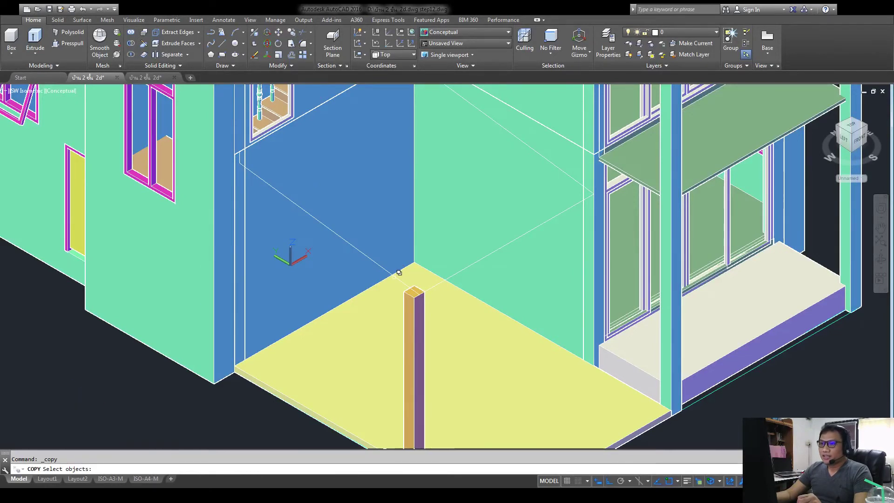
left_click(415, 289)
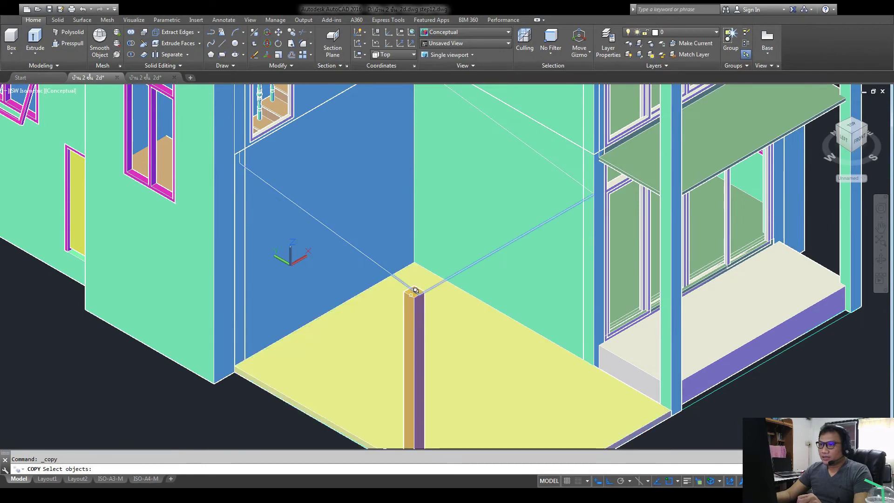
key("Return")
left_click(71, 388)
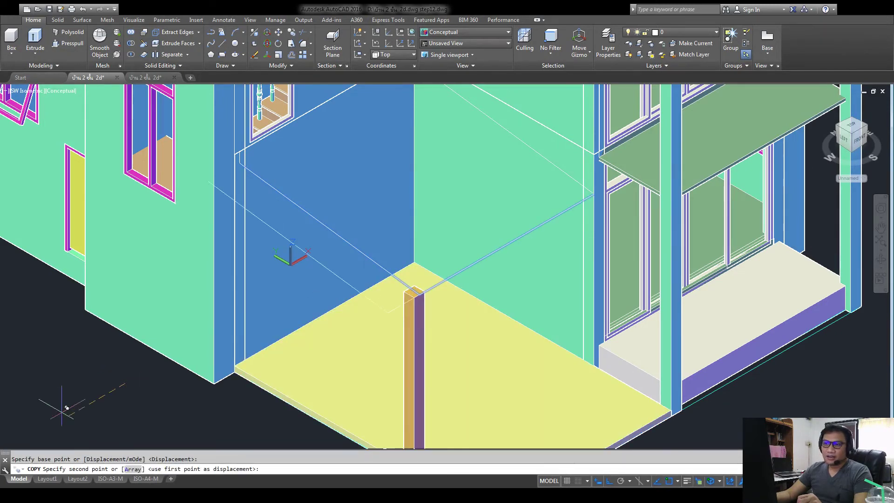
scroll(70, 395, "down", 6)
middle_click_drag(70, 396, 290, 339)
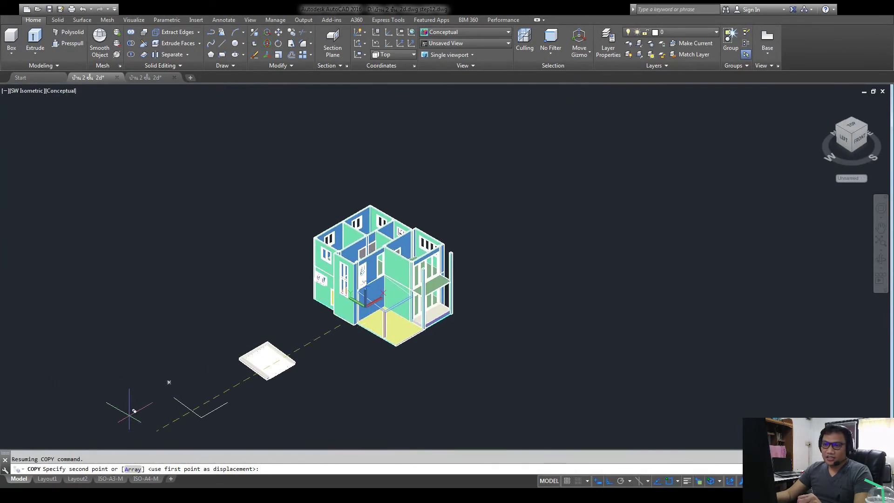
left_click(134, 411)
key("Return")
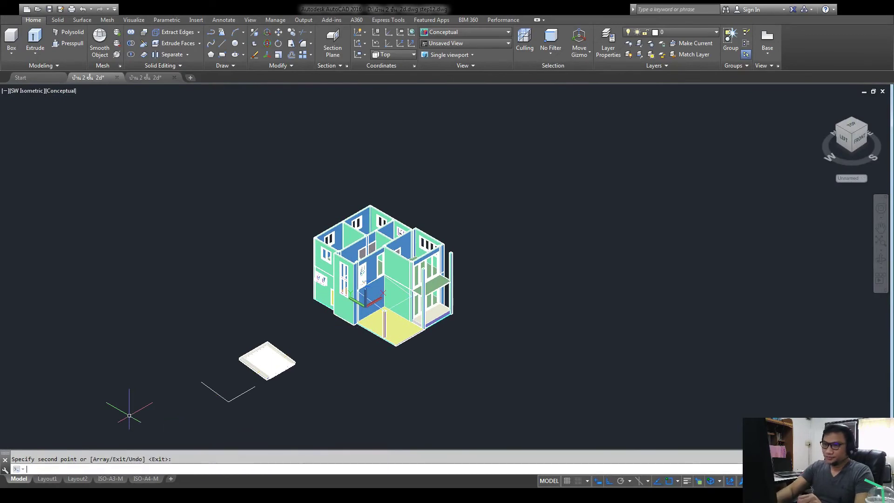
scroll(205, 383, "up", 5)
- Clear the leftover copy prompt and zoom around the copied corner outline
scroll(320, 245, "up", 3)
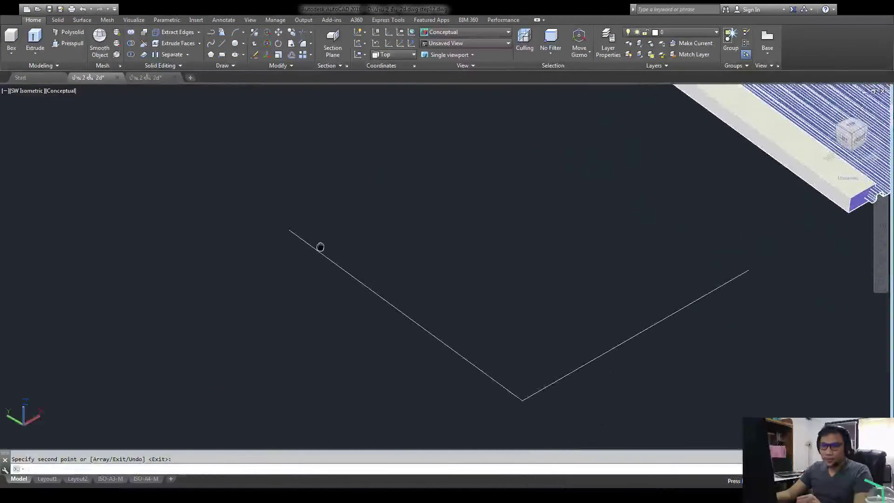
key("Return")
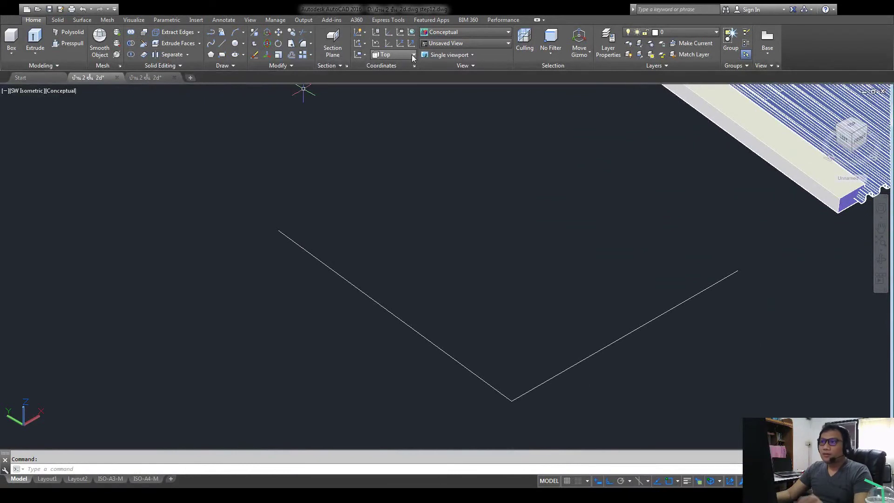
scroll(411, 55, "down", 2)
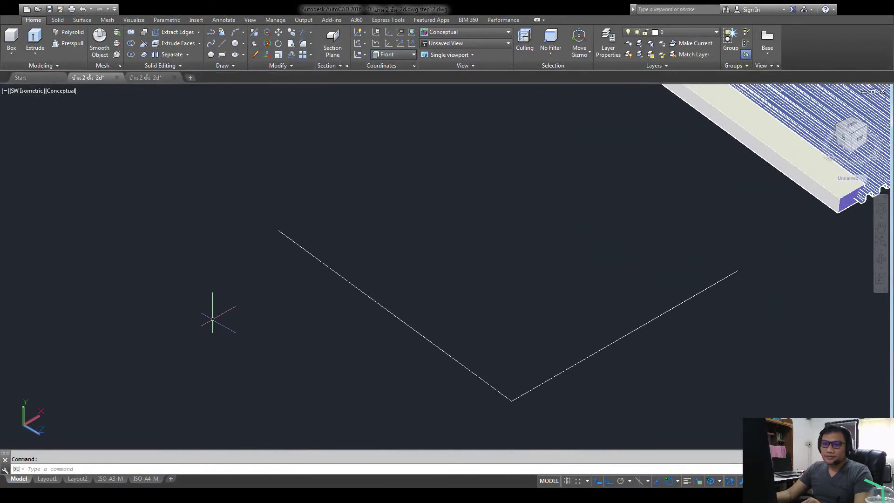
scroll(279, 205, "up", 2)
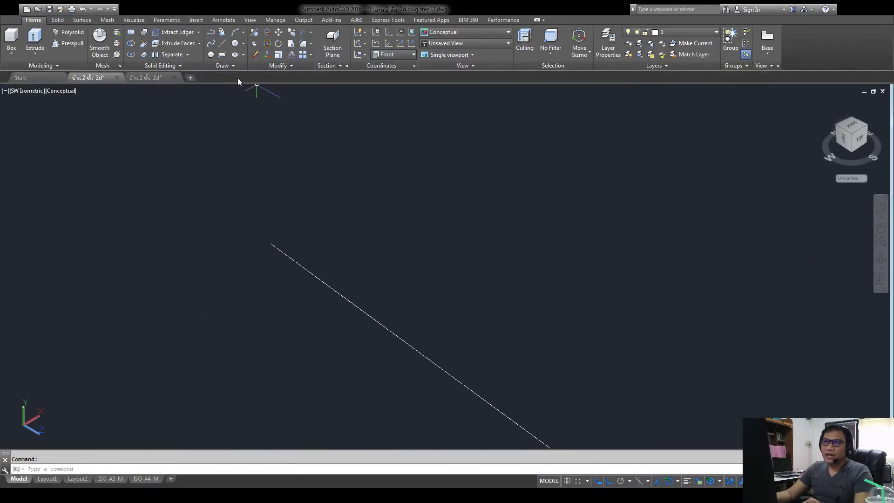
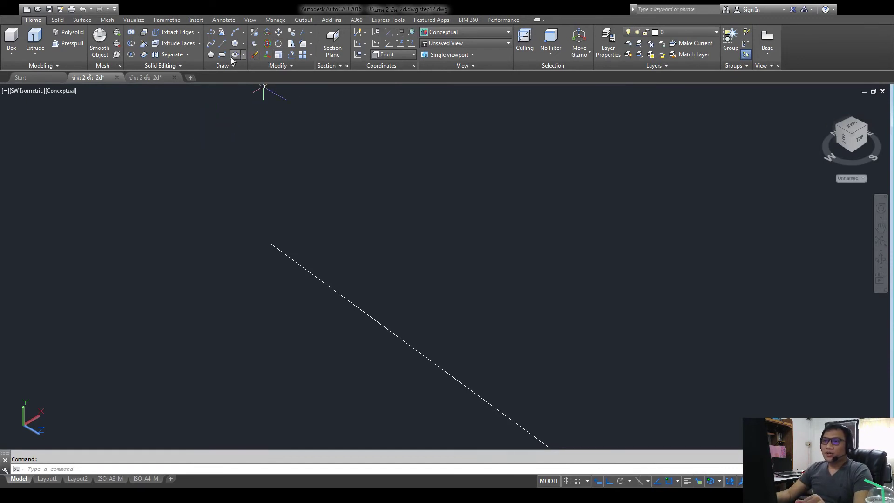
- Draw an upright 0.02 by 0.2 rectangle beside the sloping line using the Dimensions option
left_click(224, 56)
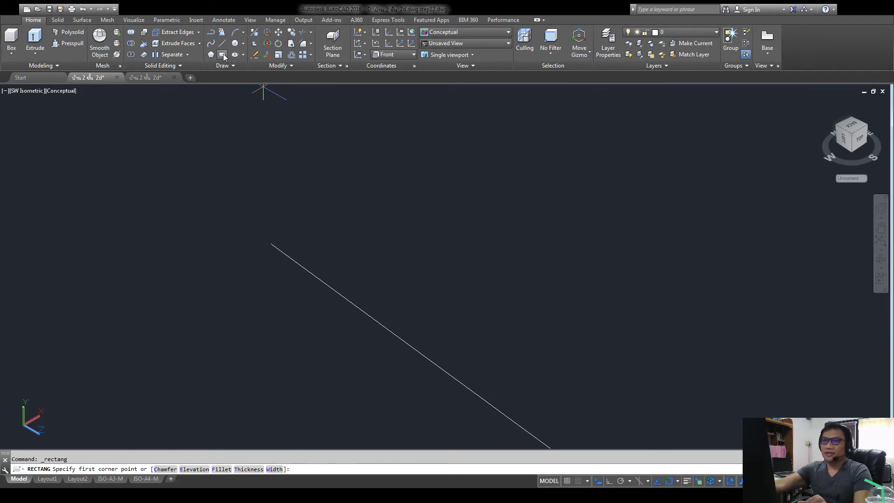
scroll(230, 269, "up", 3)
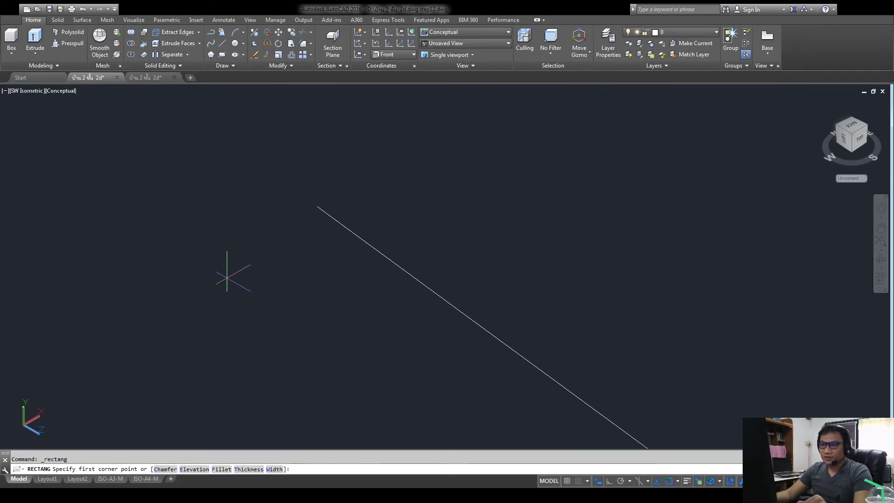
left_click(269, 215)
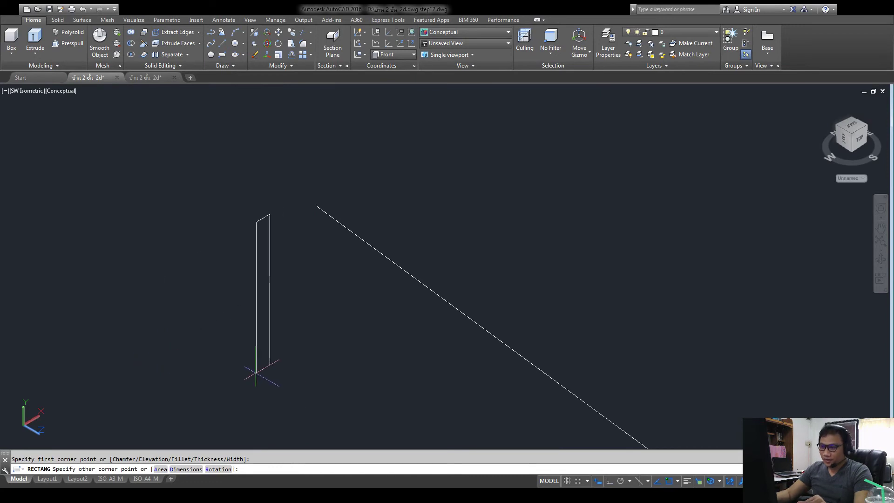
type("d")
key("Return")
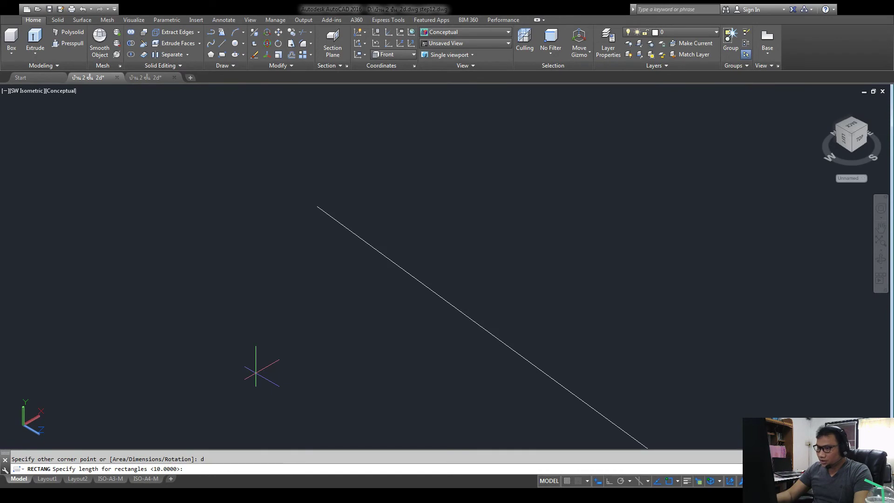
type(".02")
key("Return")
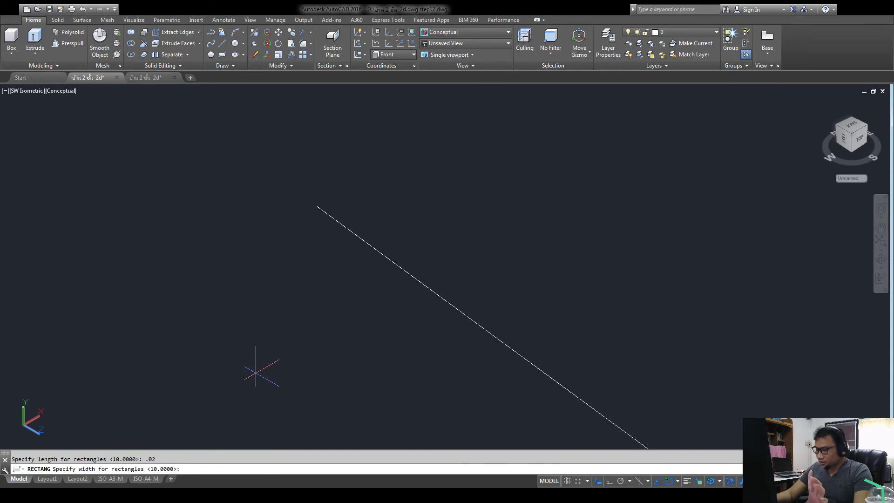
type(".2")
key("Return")
scroll(238, 298, "down", 5)
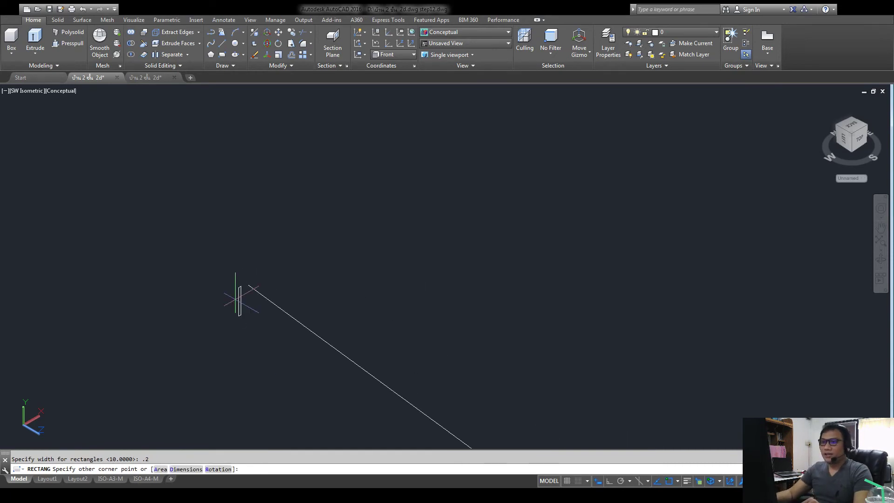
scroll(233, 326, "up", 5)
left_click(232, 333)
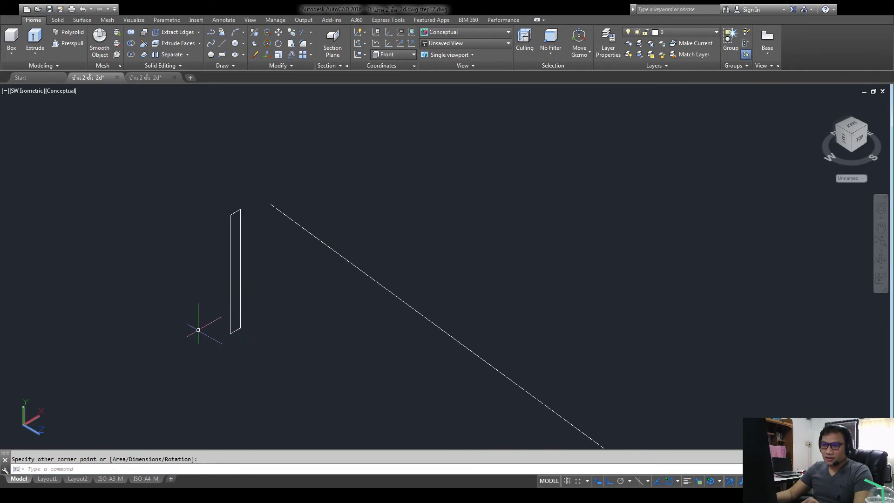
scroll(231, 338, "up", 3)
scroll(231, 337, "down", 4)
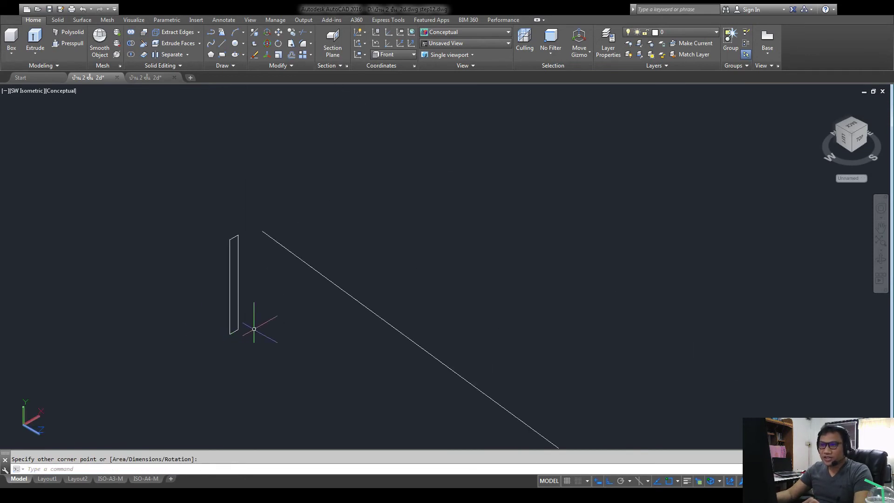
scroll(253, 317, "up", 2)
- Copy the thin panel using its top corner as the base point
left_click(291, 33)
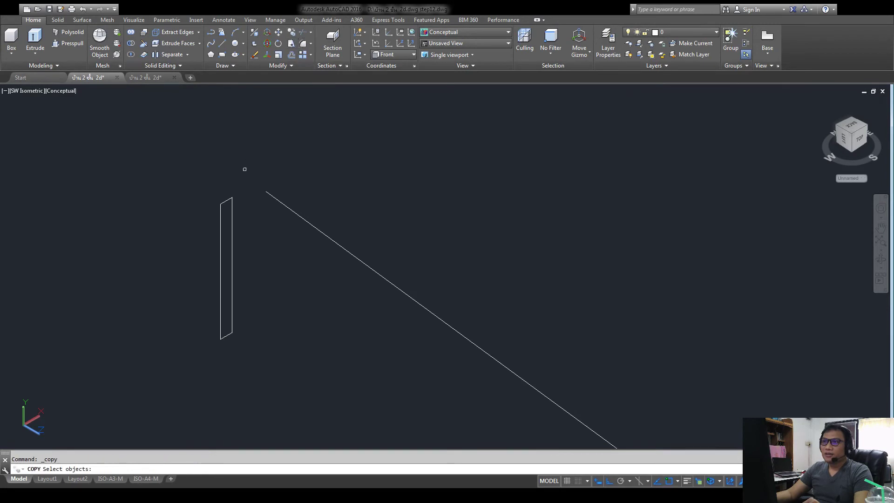
left_click(238, 179)
left_click(195, 209)
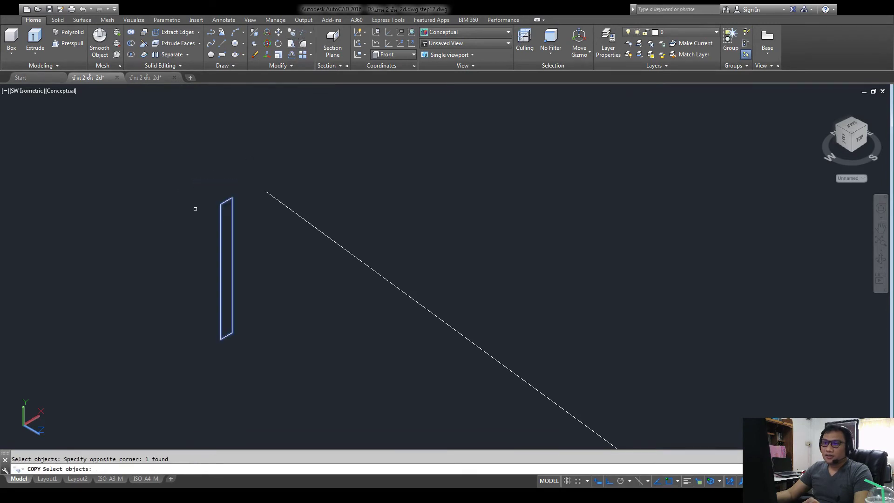
key("Return")
left_click(232, 198)
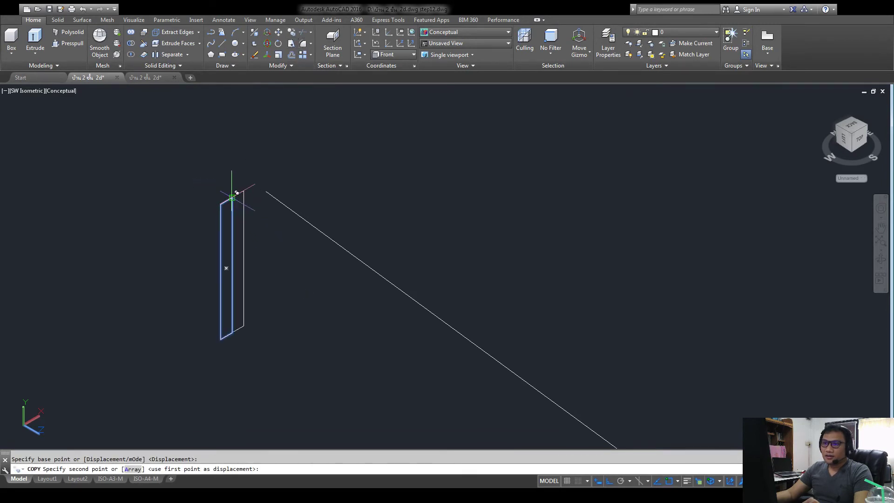
key("Return")
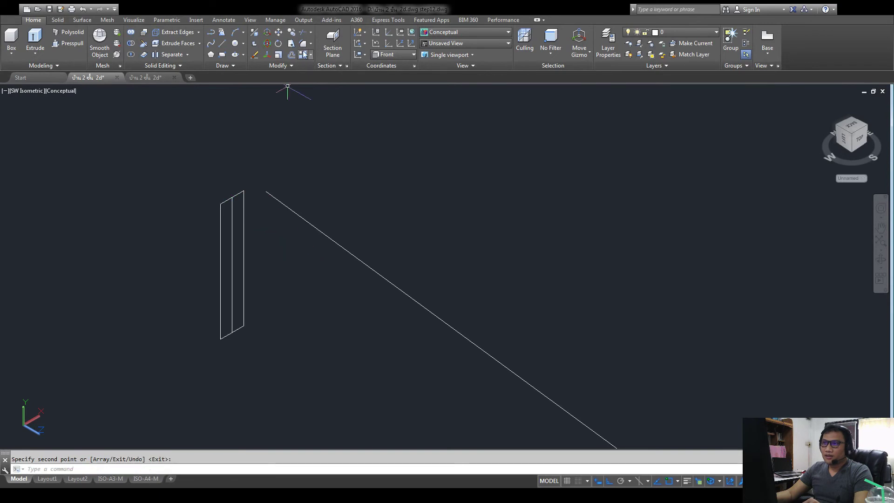
- Move the copied panel lower so the two panels partly overlap
left_click(278, 33)
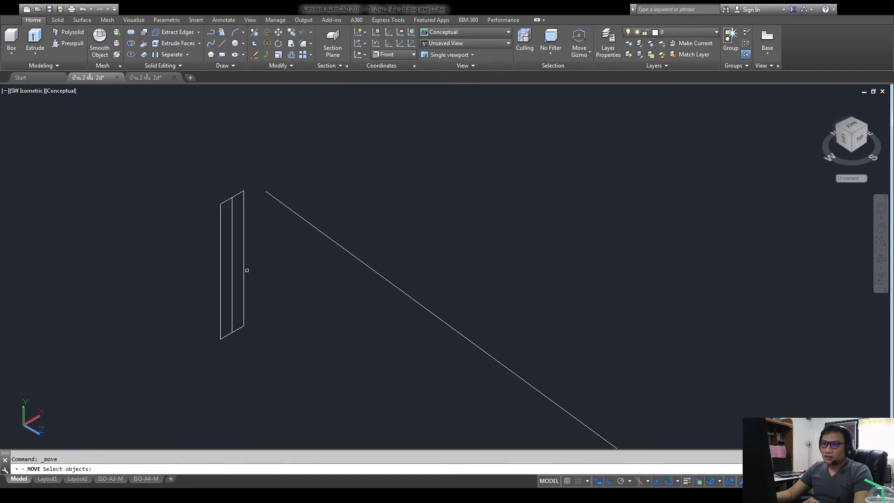
left_click(243, 268)
key("Return")
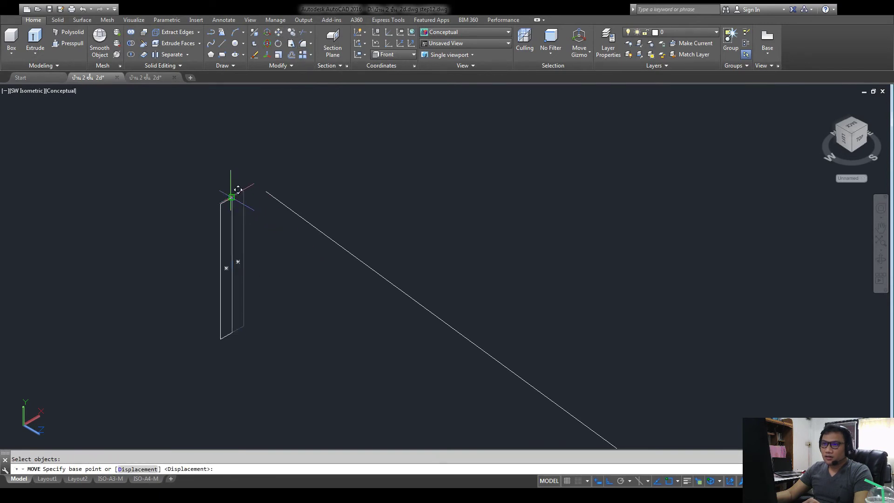
left_click(231, 197)
key("Escape")
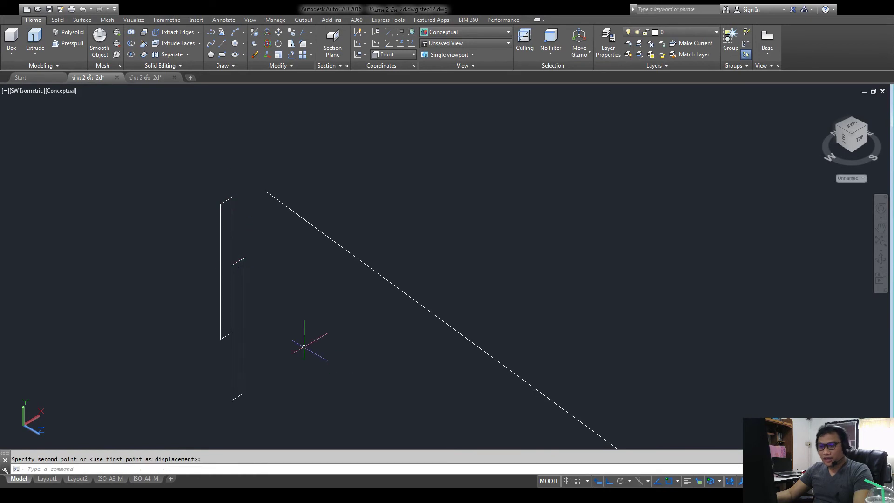
scroll(232, 399, "up", 1)
scroll(229, 322, "down", 1)
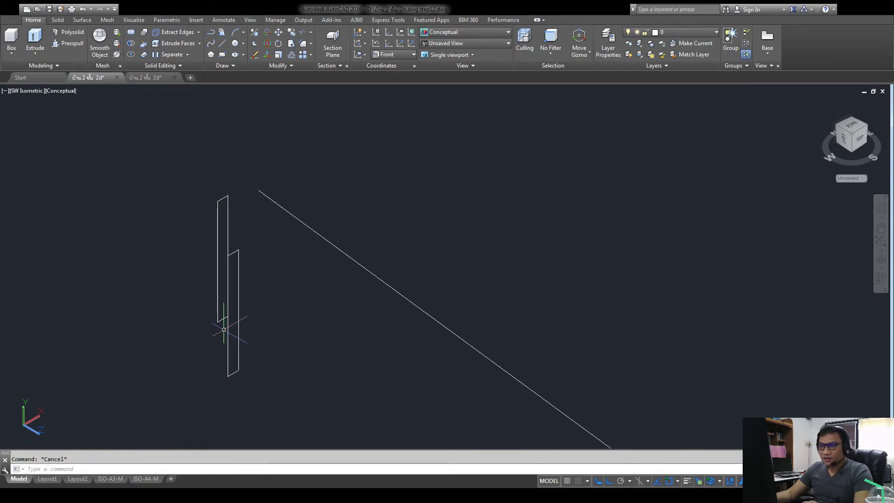
scroll(256, 344, "up", 1)
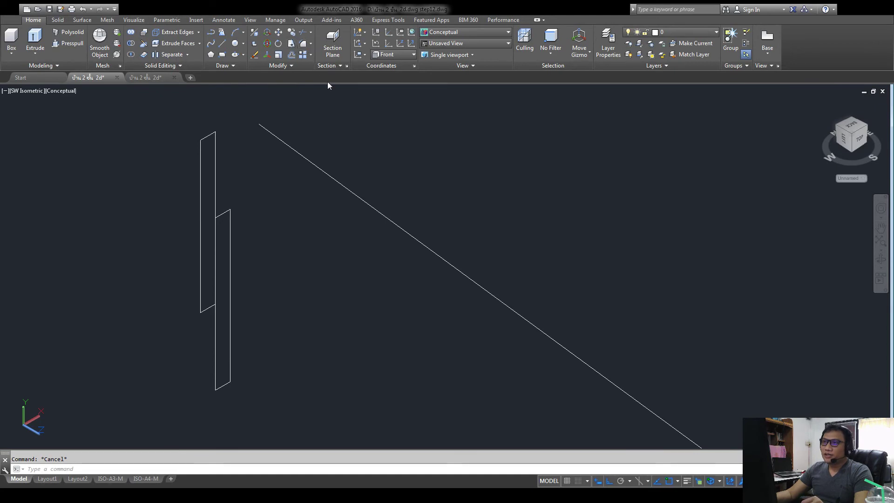
- Set chamfer distances 0.02 and 0.04 and chamfer the upper panel's bottom-left corner
type("D")
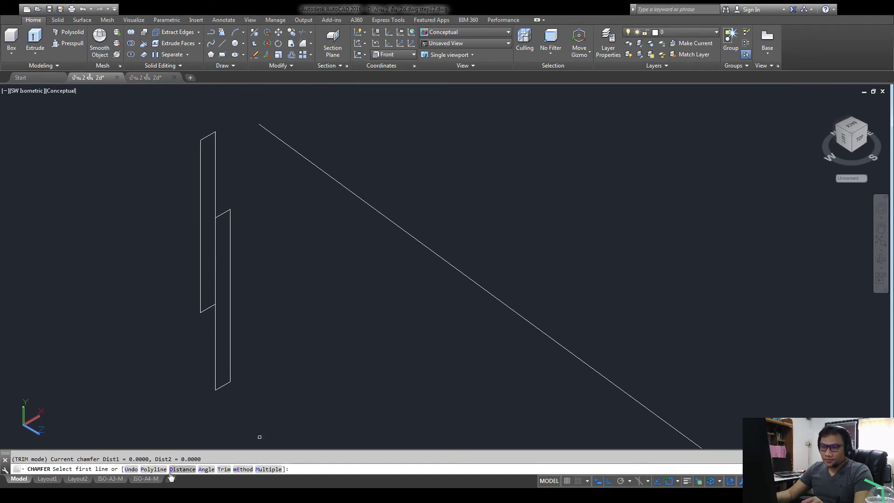
key("Return")
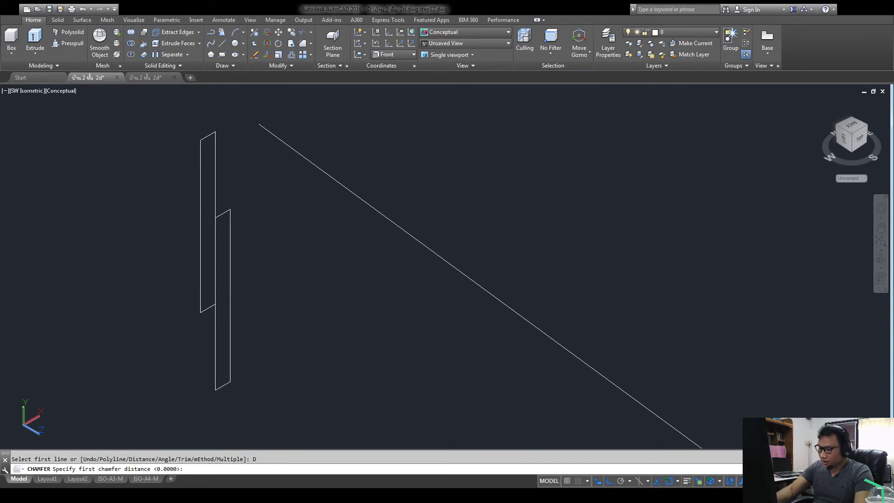
type(".02")
key("Return")
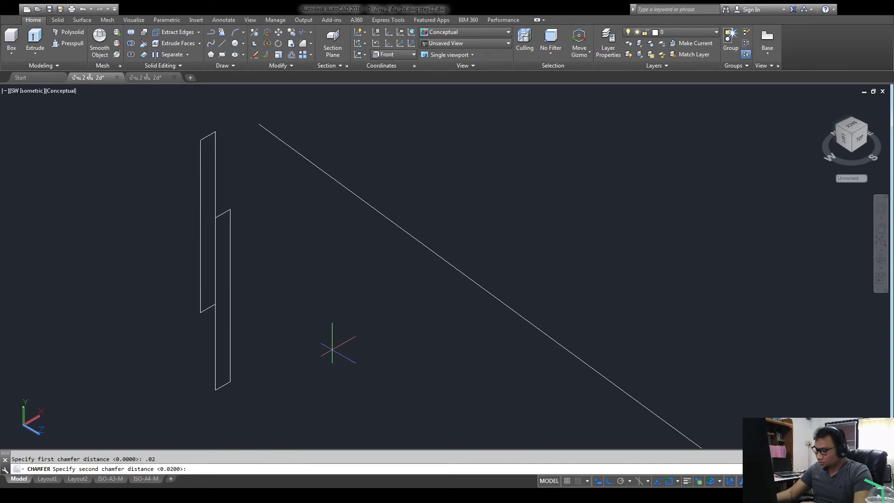
type(".04")
key("Return")
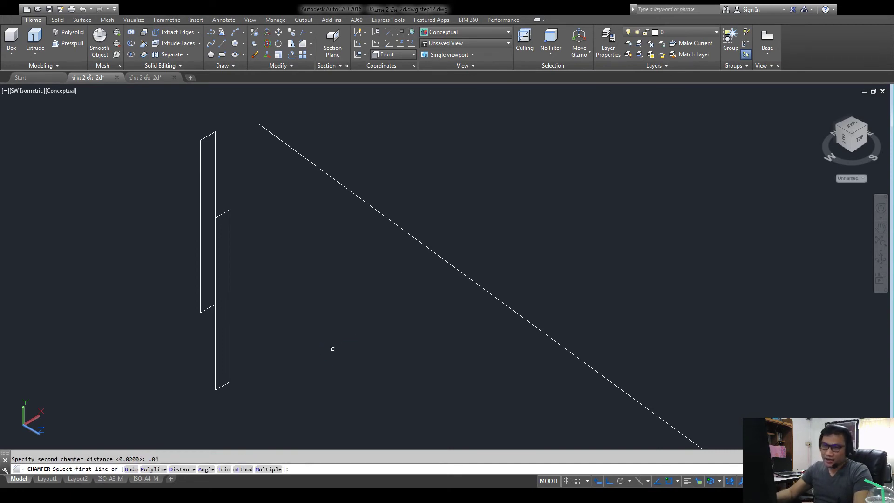
left_click(209, 308)
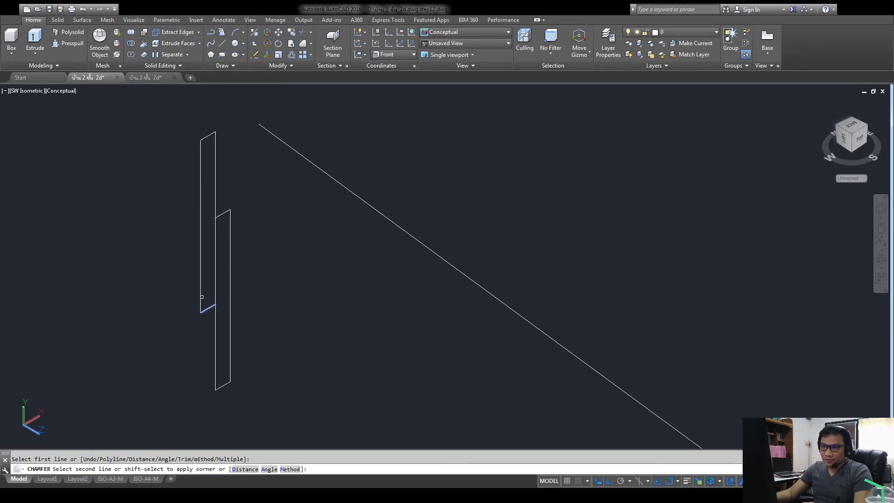
left_click(201, 295)
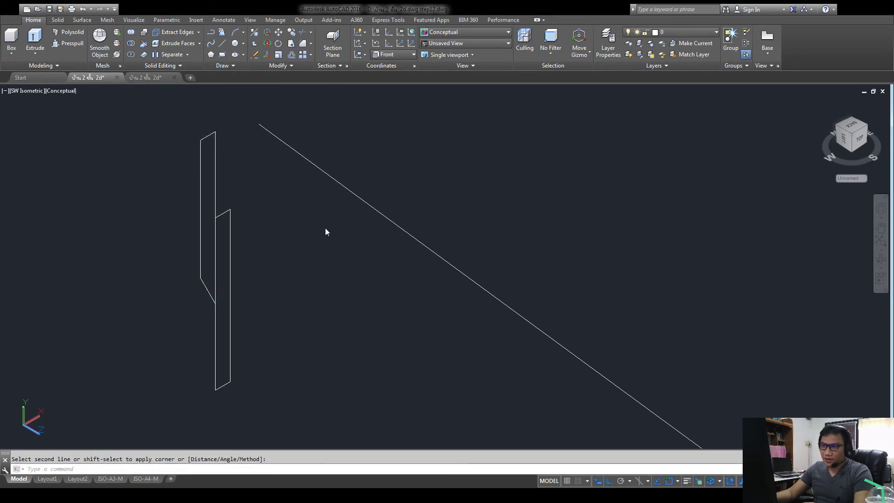
- Chamfer the lower panel's corner the same way and clear the selection
key("Return")
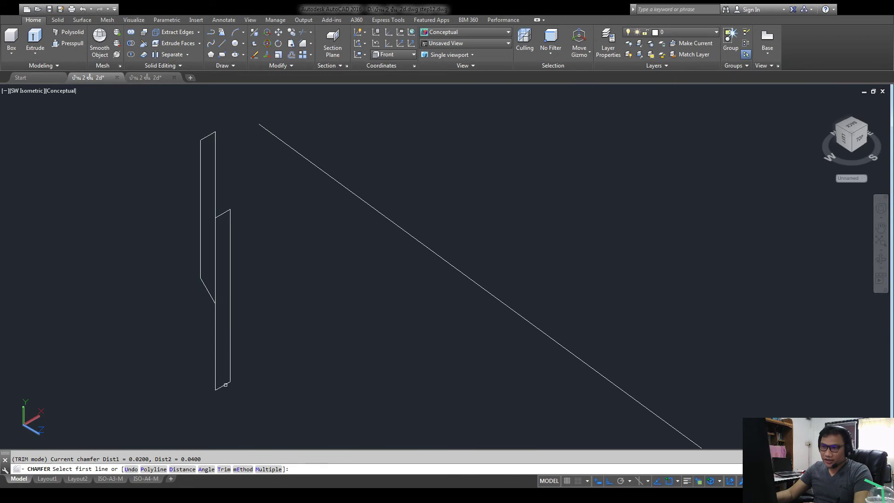
left_click(226, 384)
left_click(215, 325)
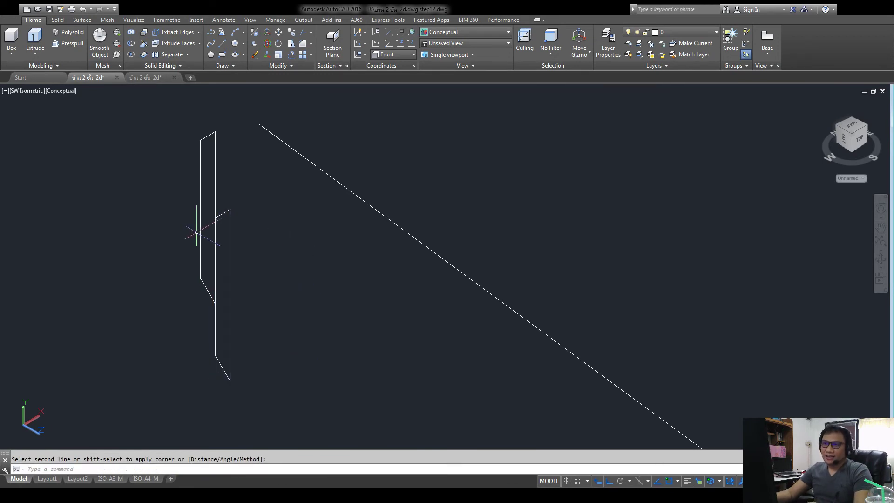
left_click(200, 227)
key("Escape")
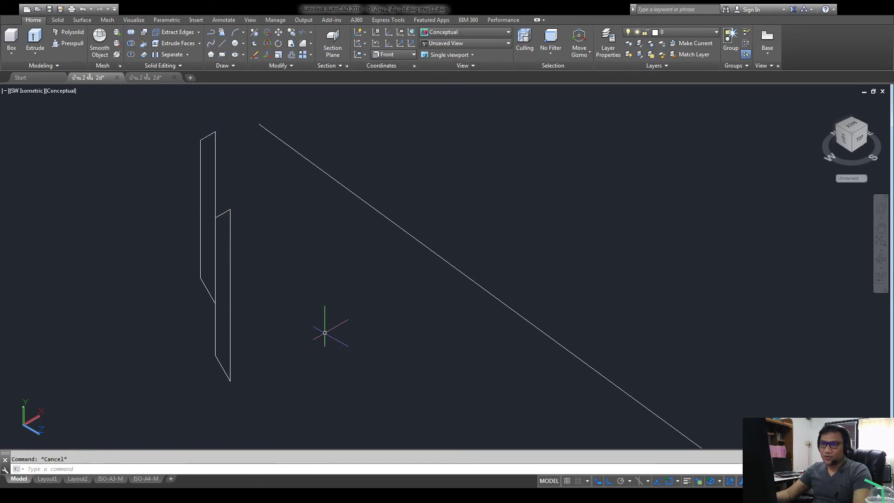
scroll(166, 225, "down", 3)
scroll(166, 225, "up", 2)
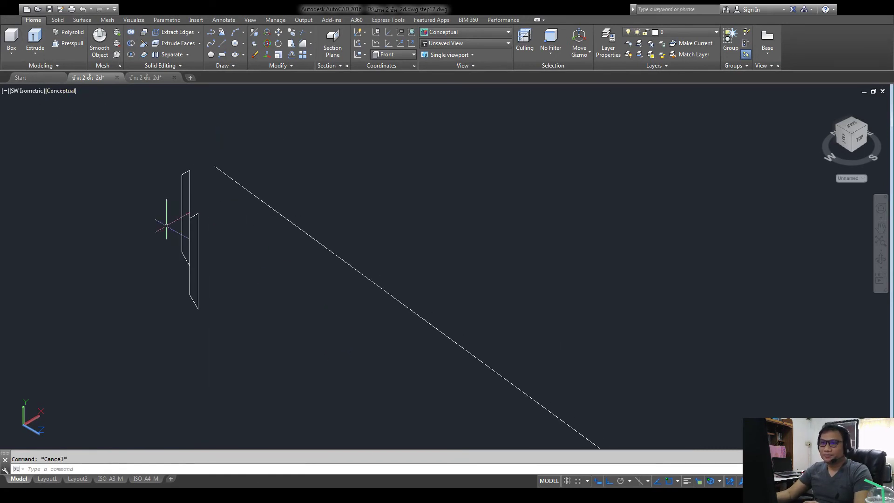
- Move both chamfered profiles to the top end of the diagonal line
left_click(280, 34)
left_click(196, 146)
left_click(134, 349)
key("Return")
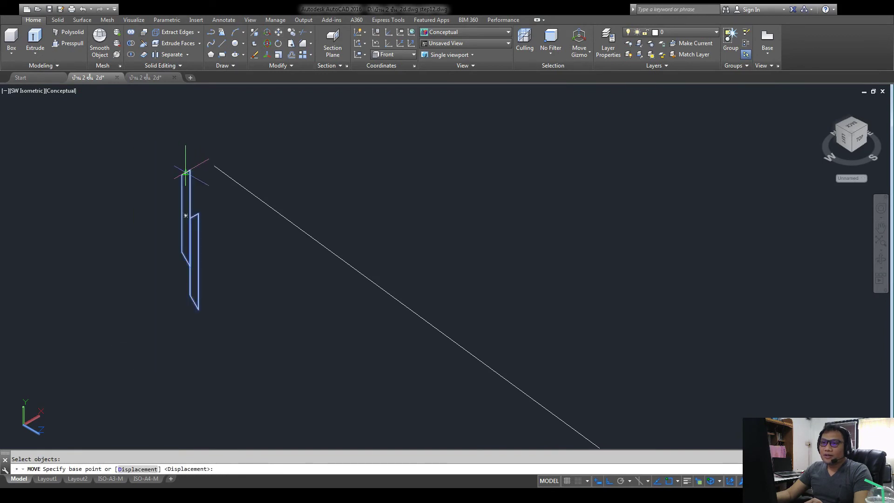
left_click(190, 171)
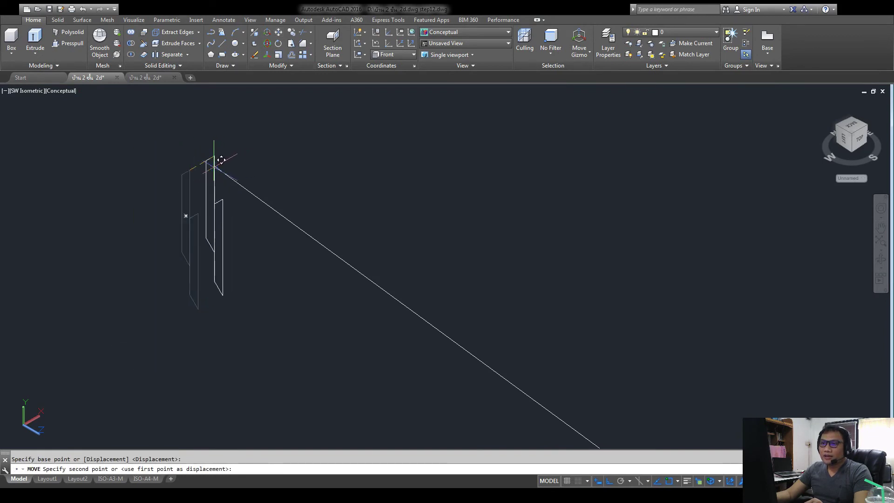
left_click(214, 166)
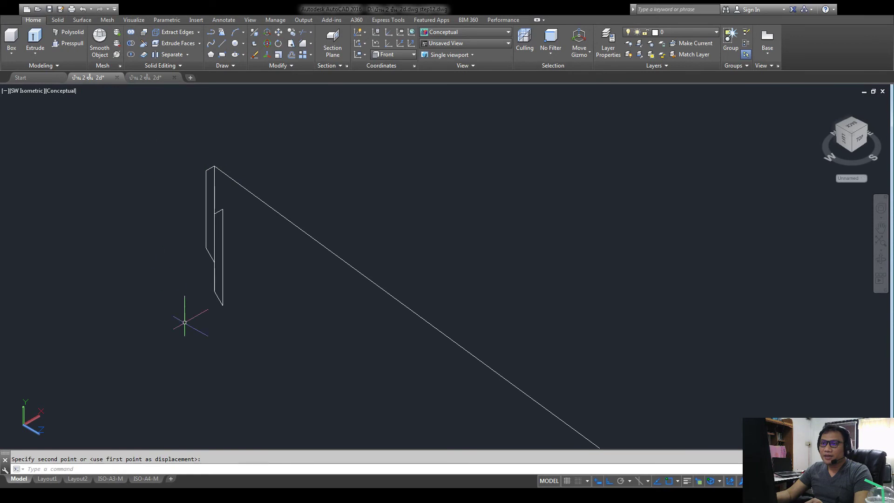
- Extrude both profiles along the diagonal line as the path into trim solids
left_click(35, 40)
left_click(242, 222)
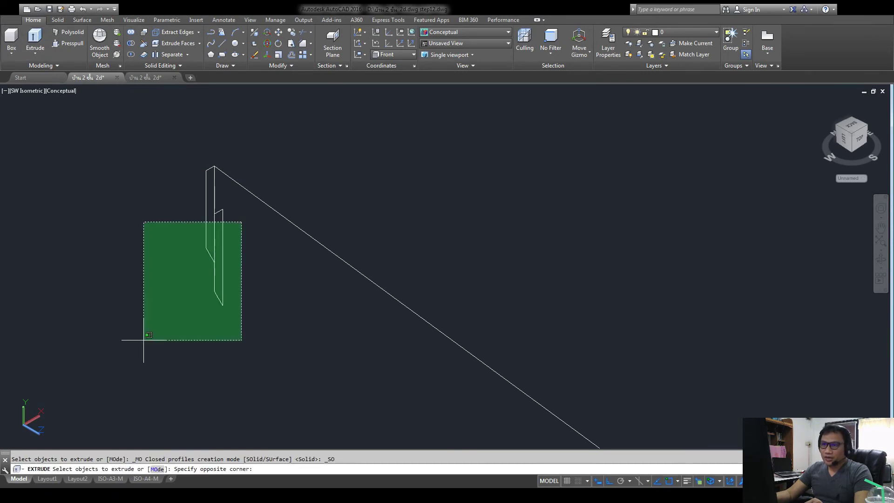
left_click(144, 340)
key("Return")
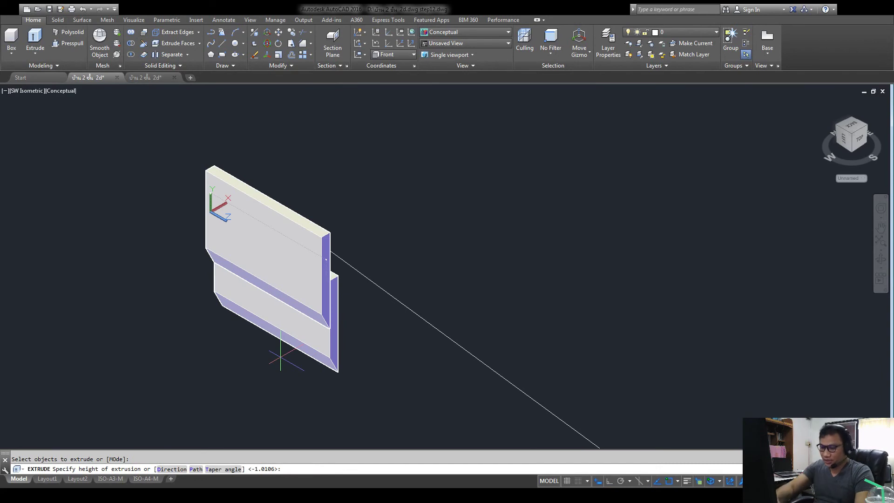
type("p")
key("Return")
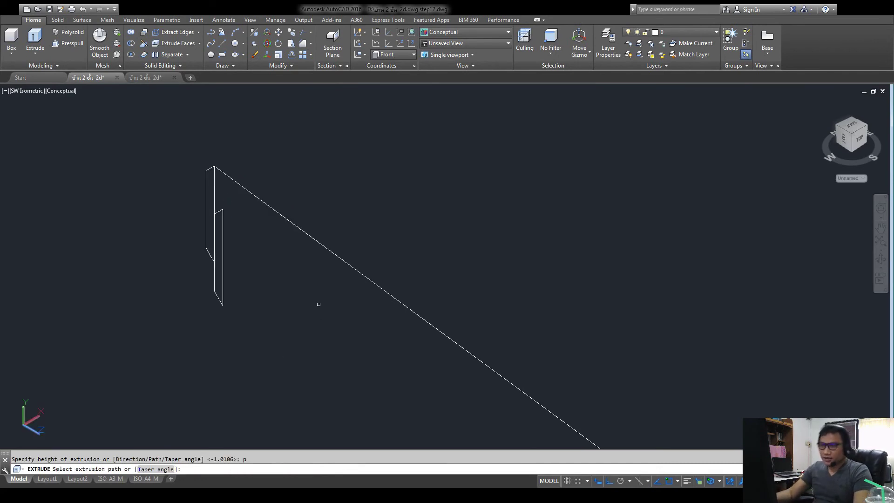
left_click(337, 255)
scroll(190, 239, "down", 5)
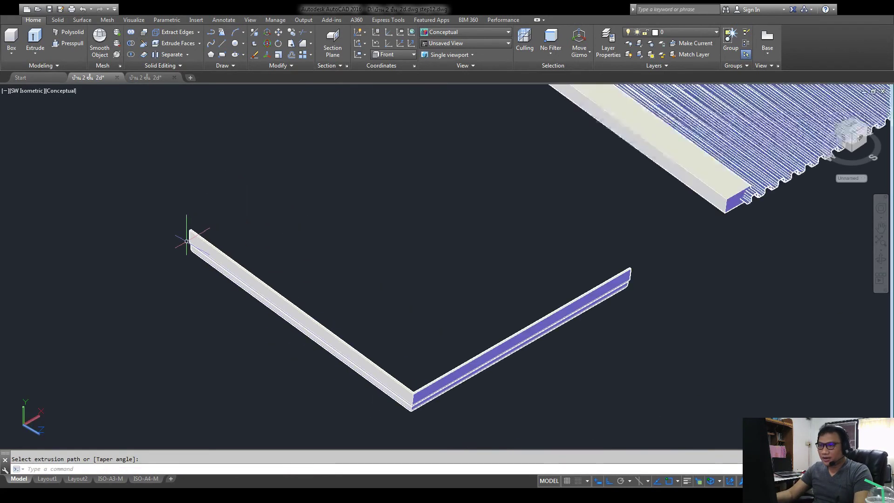
scroll(471, 395, "up", 4)
scroll(470, 396, "down", 3)
scroll(395, 295, "up", 2)
left_click(329, 315)
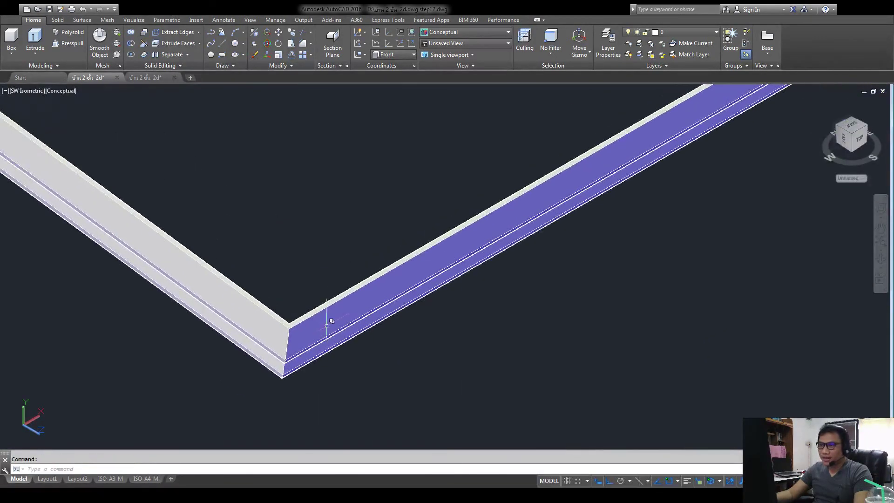
- Window-select both extruded trim solids at the mitred corner
left_click(336, 246)
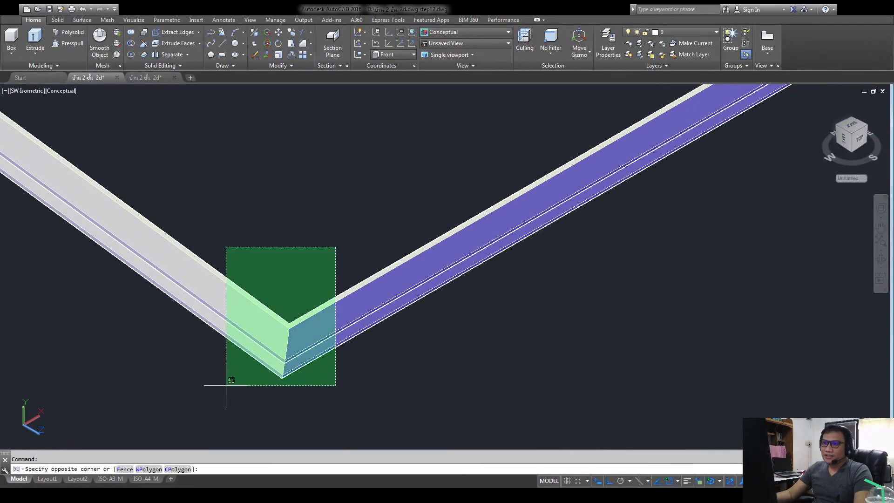
left_click(204, 406)
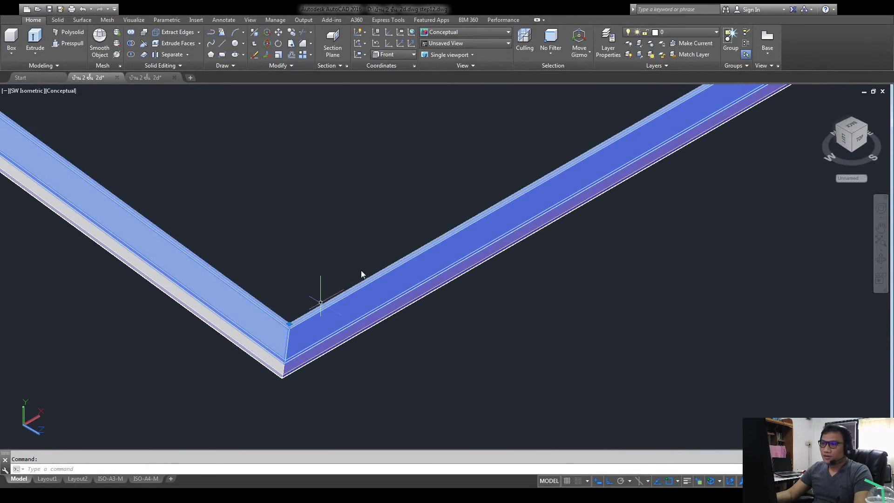
left_click(248, 242)
key("Escape")
key("Escape")
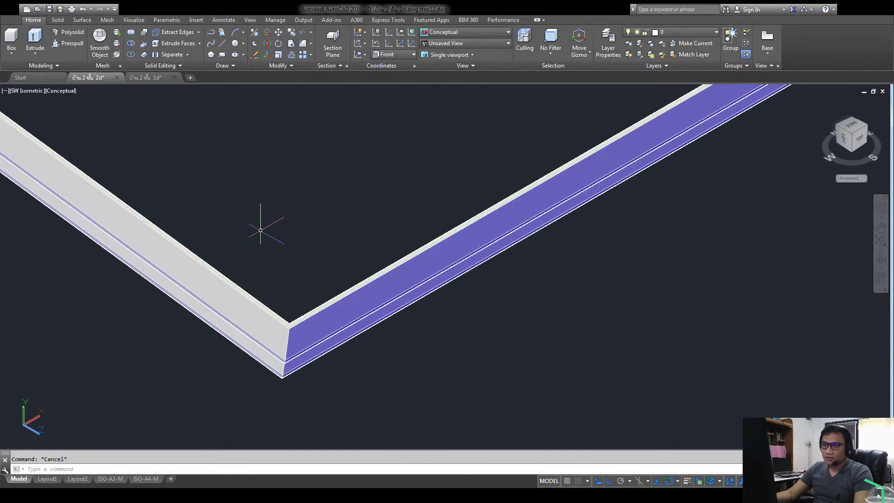
left_click(260, 225)
left_click(209, 311)
- Colour the left fascia solid red and the right one purple via Quick Properties
left_click(214, 299)
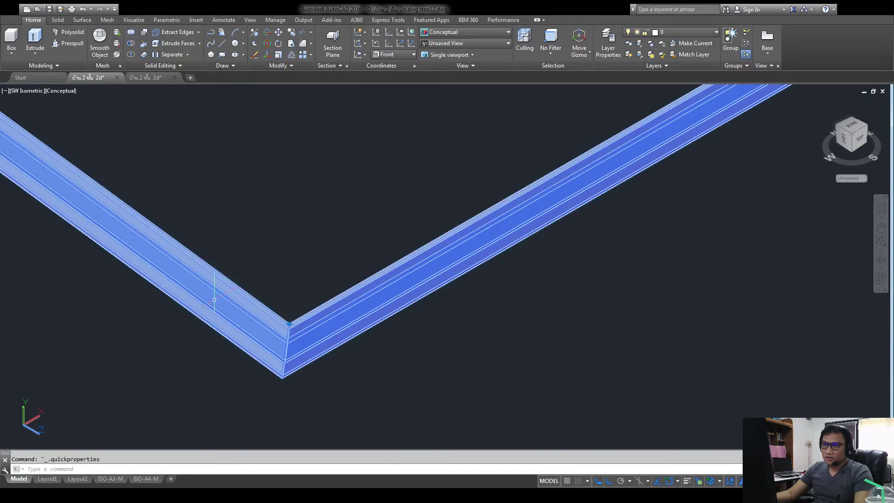
key("Escape")
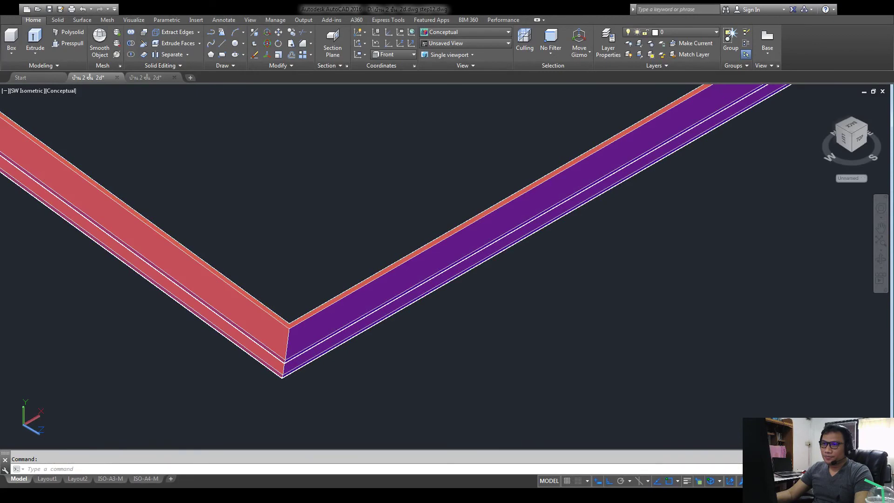
key("Escape")
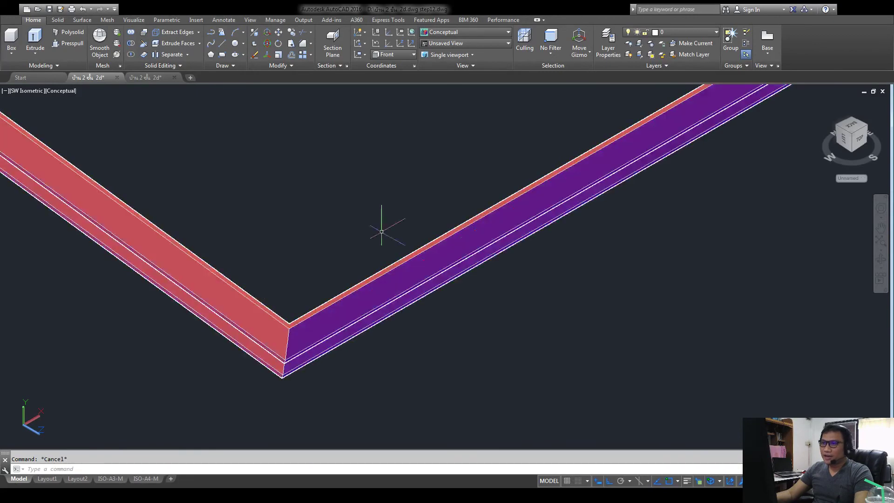
scroll(274, 289, "down", 8)
scroll(277, 268, "up", 5)
- Move both trim solids 20 units from their corner onto the porch column and zoom to check
middle_click_drag(331, 287, 368, 331)
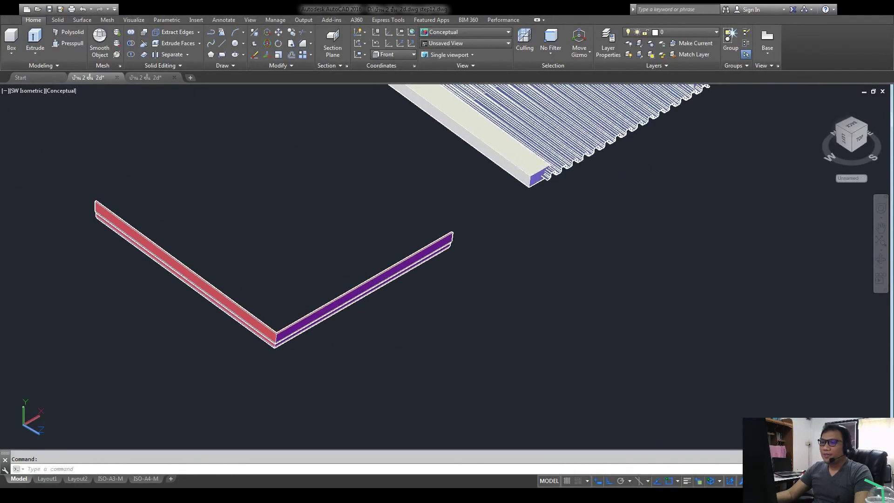
left_click(292, 31)
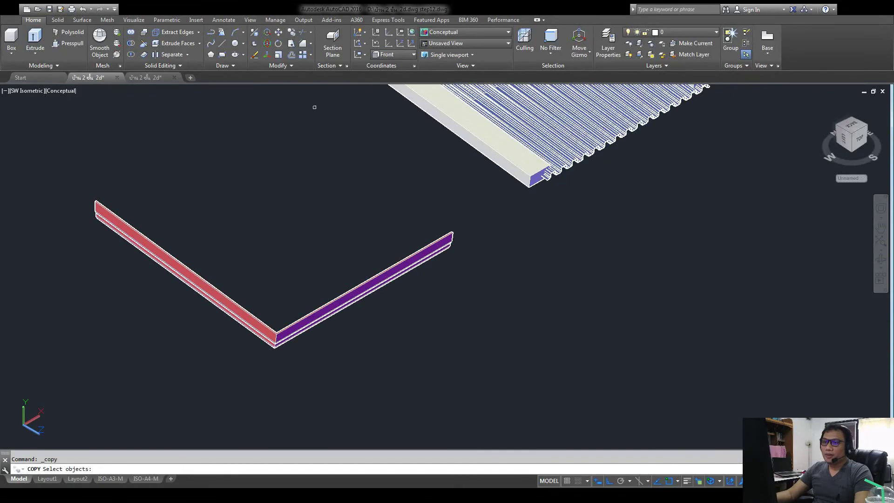
left_click(309, 269)
left_click(227, 410)
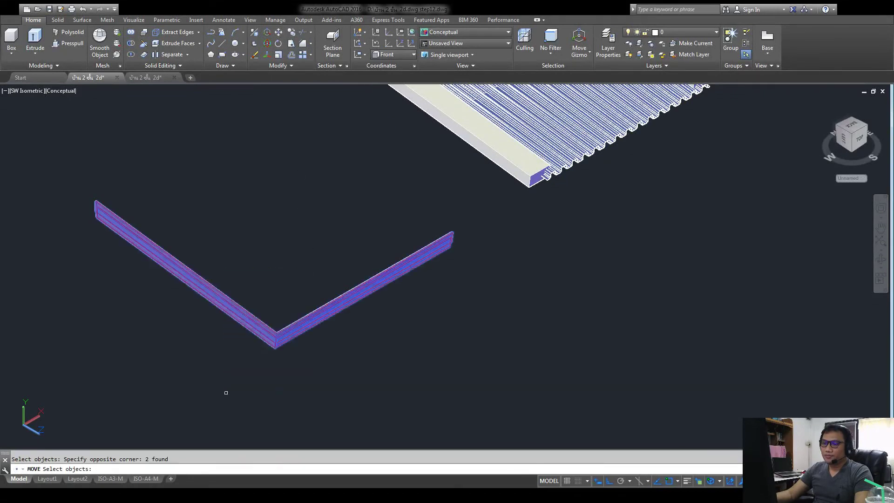
key("Return")
left_click(237, 396)
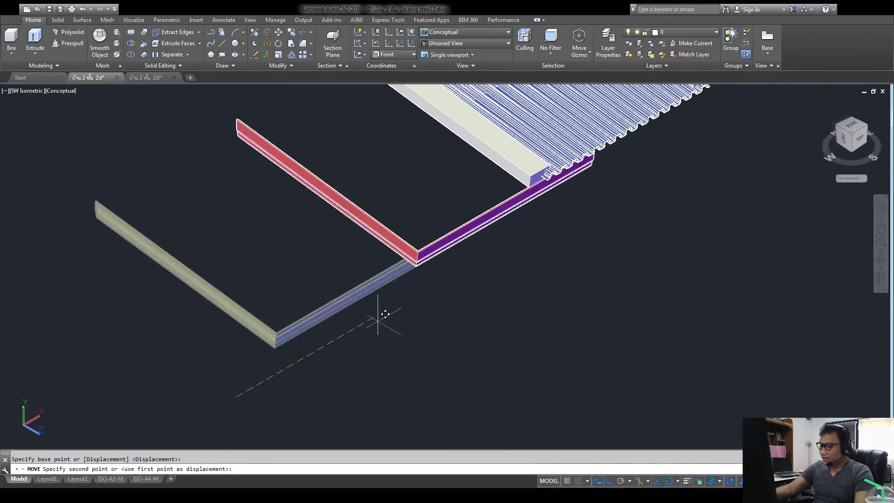
type("20")
key("Return")
scroll(375, 309, "down", 5)
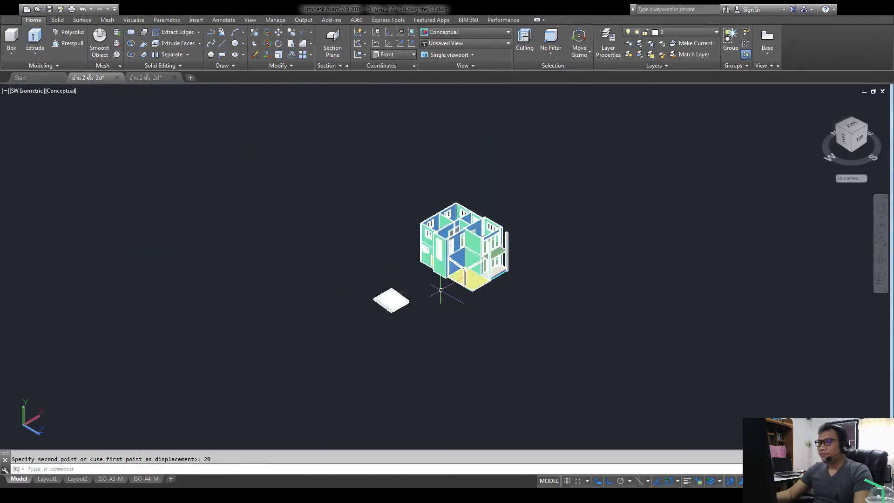
scroll(447, 254, "up", 5)
scroll(466, 271, "up", 3)
scroll(488, 284, "up", 1)
scroll(484, 288, "up", 1)
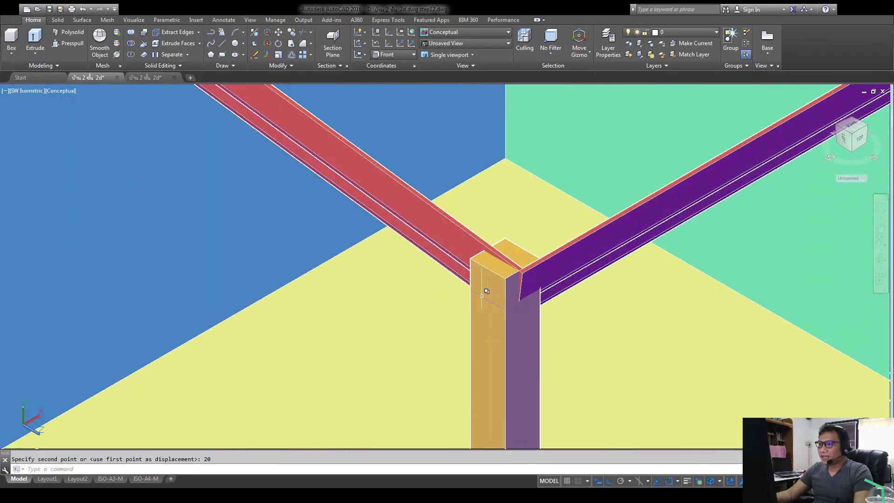
scroll(466, 300, "down", 3)
scroll(636, 209, "up", 1)
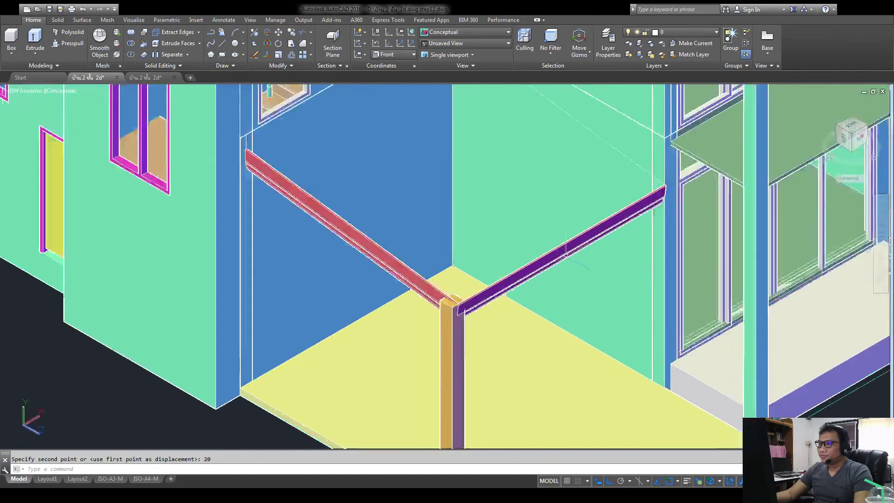
scroll(565, 255, "up", 5)
scroll(565, 255, "down", 5)
scroll(269, 279, "down", 2)
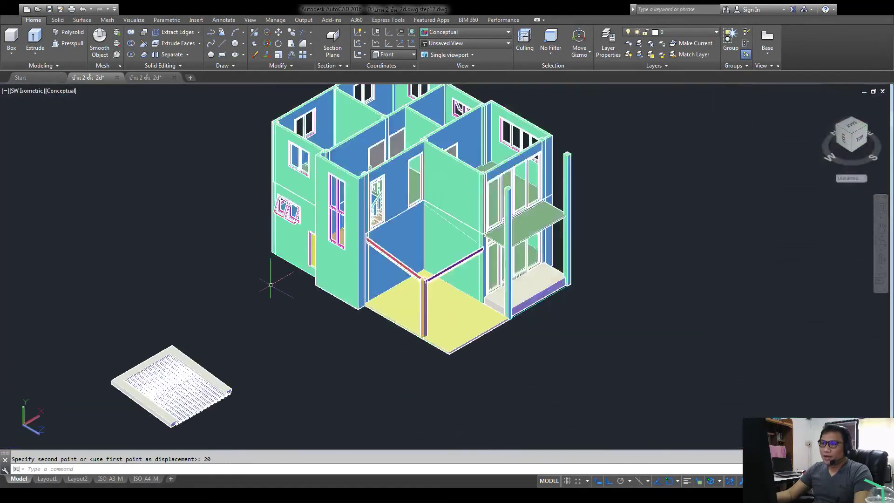
scroll(159, 369, "up", 2)
scroll(162, 378, "up", 1)
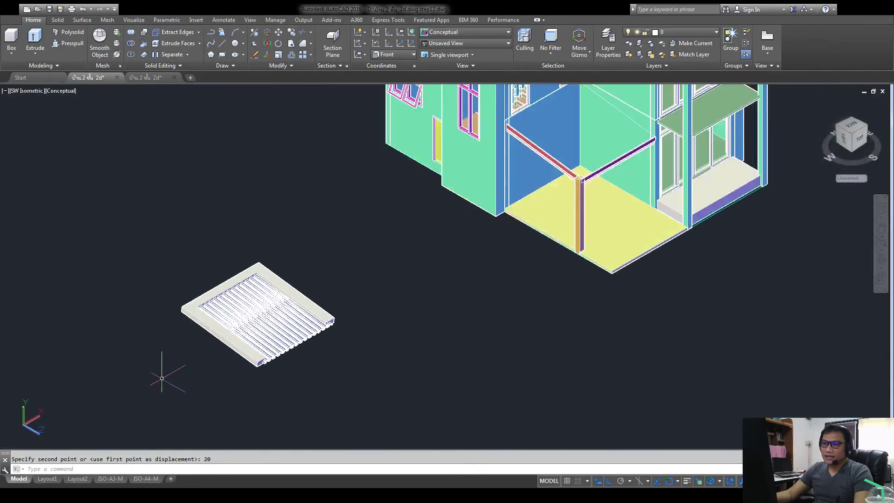
- Move the corrugated roof sheet 15 units so it rests on the fascia trim
left_click(292, 33)
left_click(355, 207)
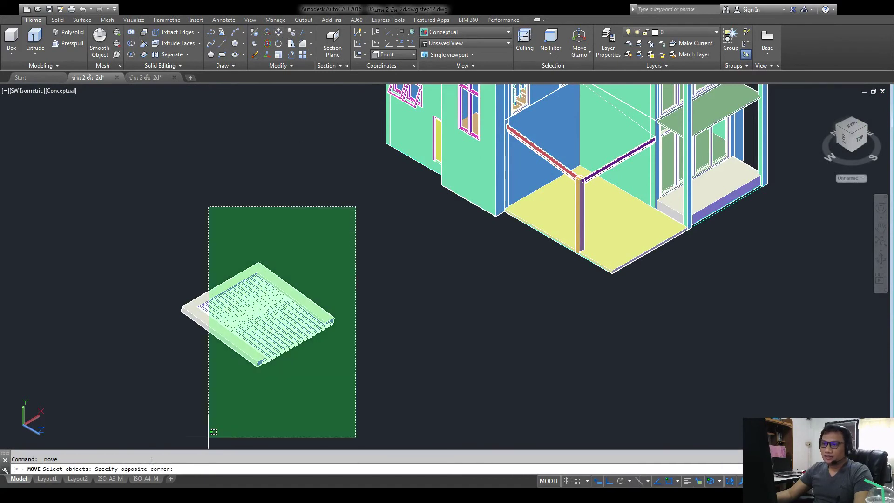
left_click(154, 403)
key("Return")
left_click(287, 404)
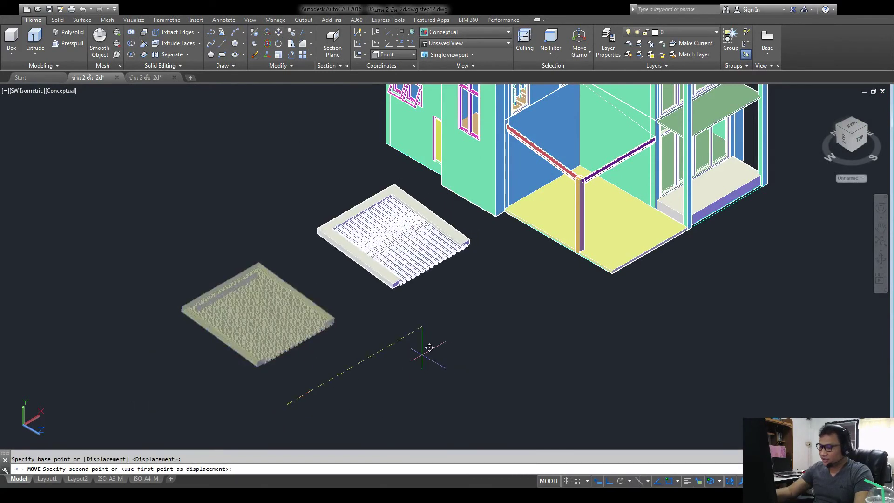
type("15")
key("Return")
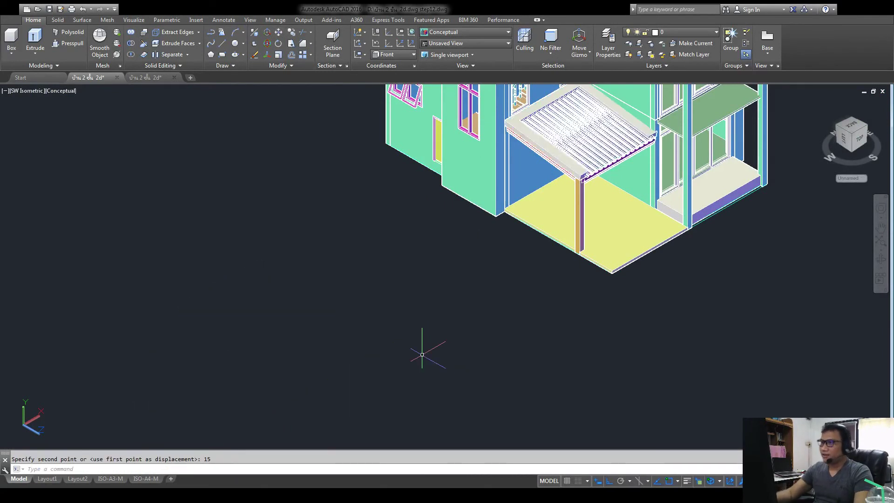
scroll(607, 142, "up", 3)
scroll(606, 142, "up", 2)
scroll(493, 261, "down", 3)
scroll(596, 373, "down", 1)
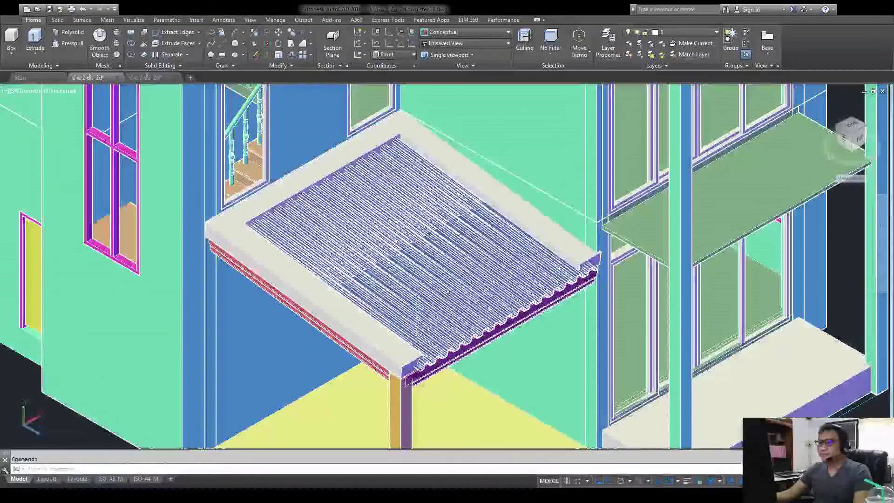
scroll(596, 395, "up", 6)
scroll(607, 289, "up", 3)
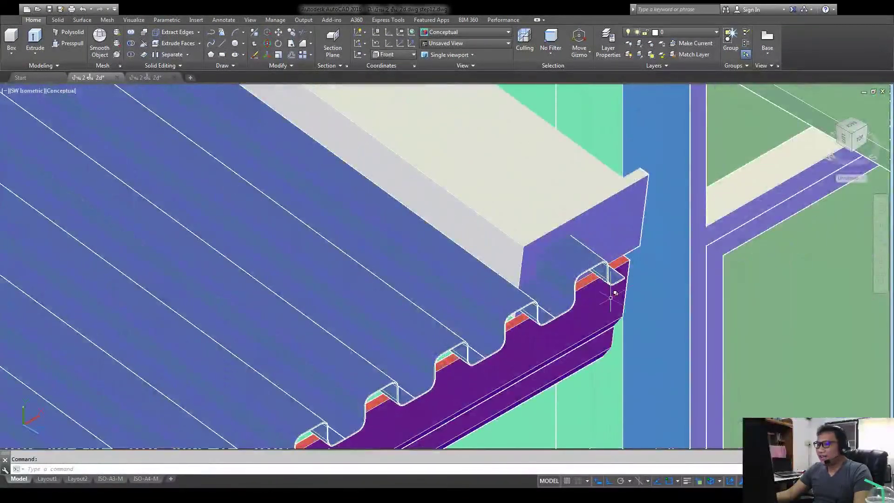
scroll(437, 363, "down", 7)
scroll(436, 368, "up", 2)
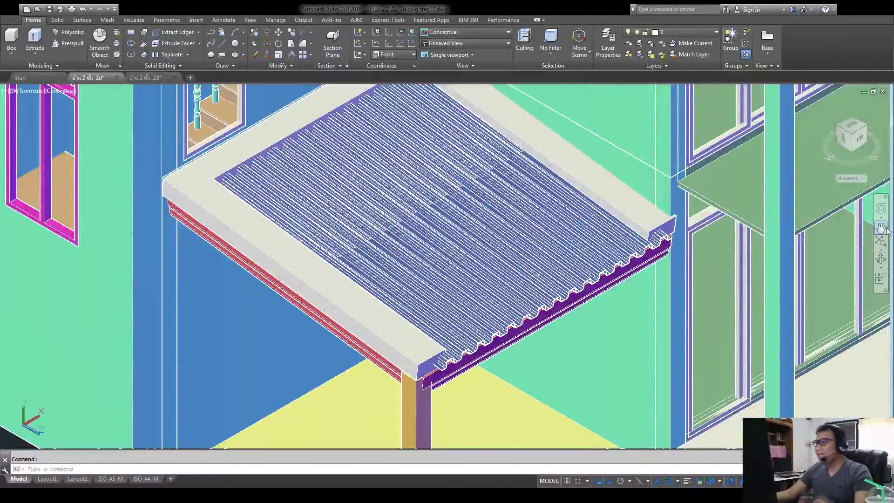
- Orbit to a lower frontal view to inspect the assembled canopy
left_click(880, 259)
mouse_move(476, 394)
left_mouse_down()
mouse_move(324, 365)
mouse_move(429, 297)
mouse_move(424, 438)
mouse_move(419, 431)
left_mouse_up()
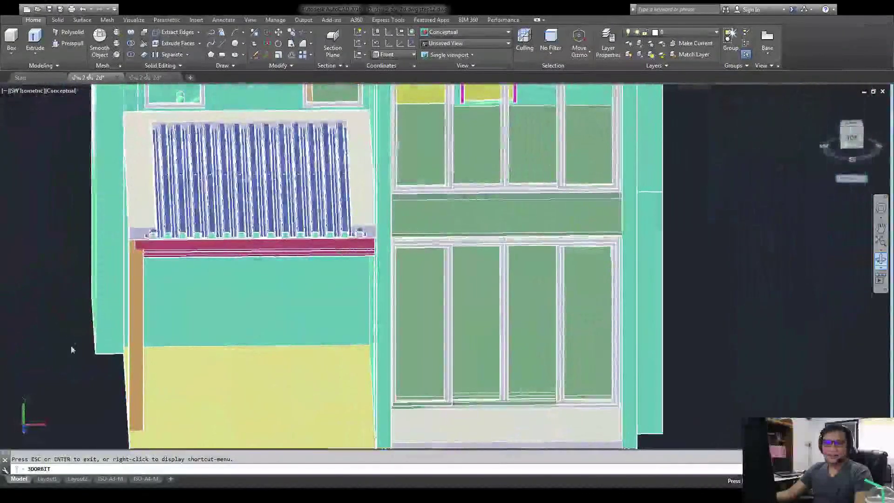
key("Escape")
scroll(329, 188, "down", 6)
scroll(401, 345, "up", 5)
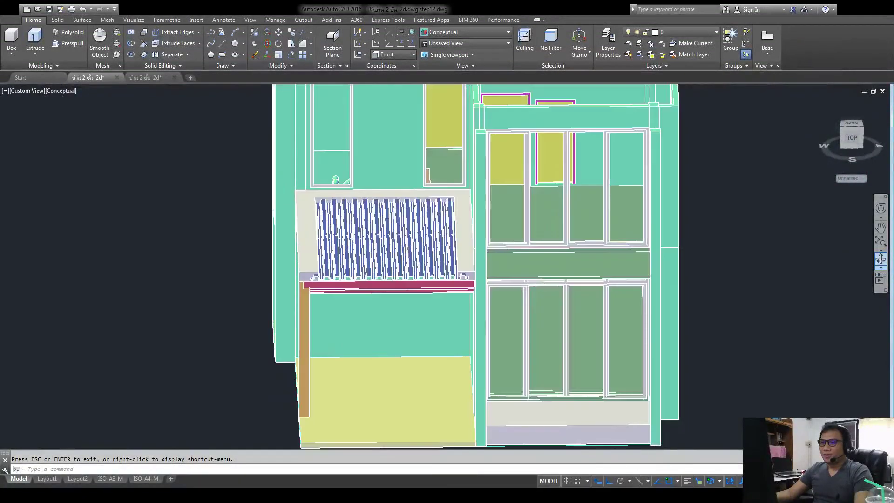
scroll(402, 345, "up", 4)
scroll(578, 235, "up", 2)
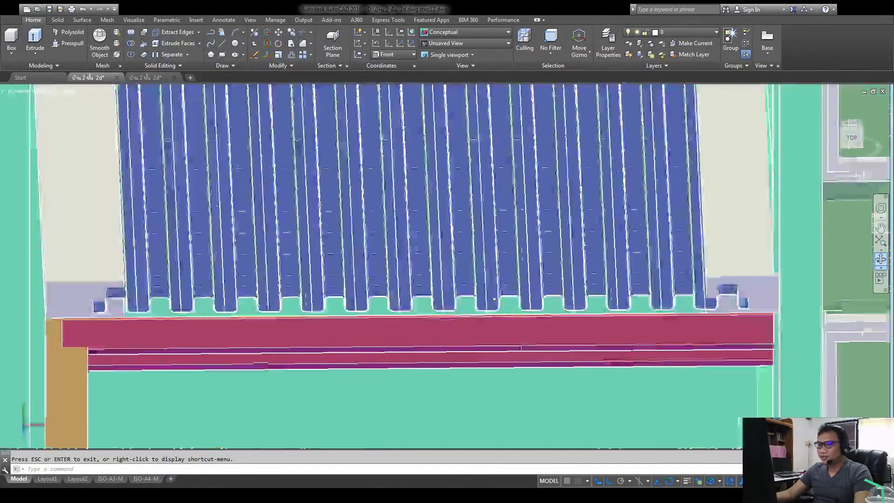
scroll(512, 302, "down", 6)
scroll(498, 325, "up", 4)
scroll(334, 385, "down", 2)
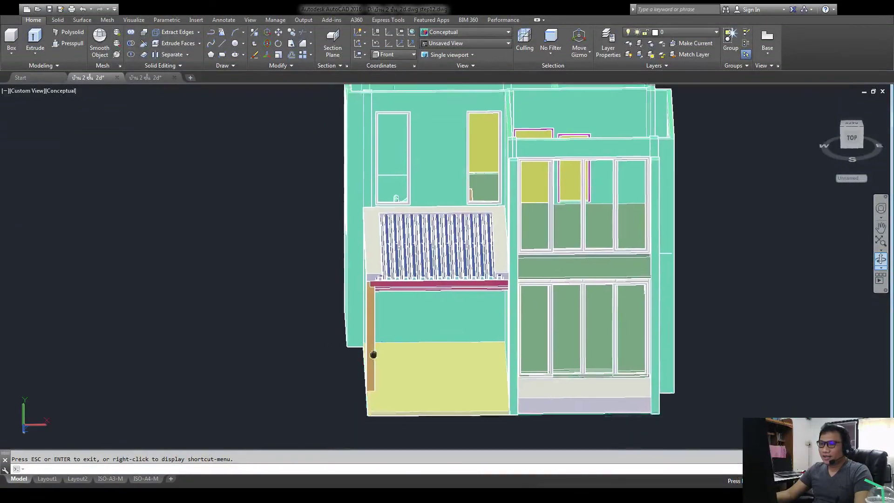
key("Escape")
scroll(362, 348, "up", 3)
scroll(373, 348, "down", 5)
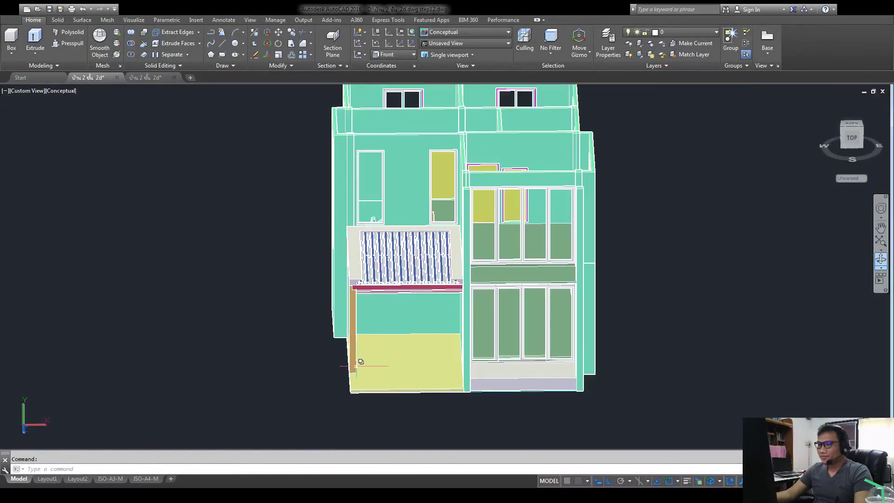
scroll(355, 366, "up", 4)
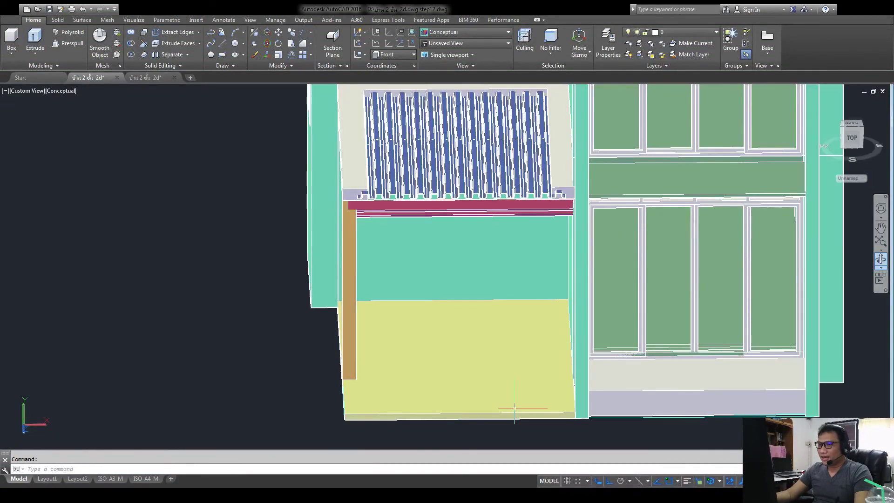
scroll(530, 409, "down", 2)
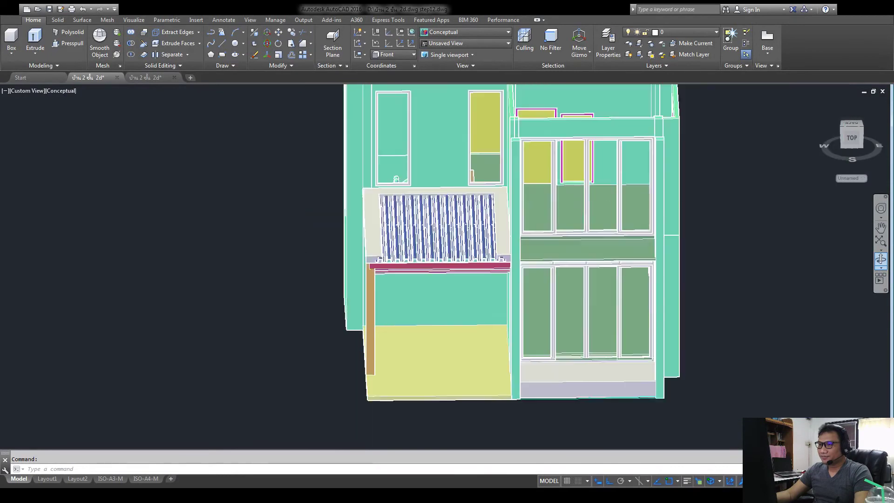
scroll(456, 381, "down", 2)
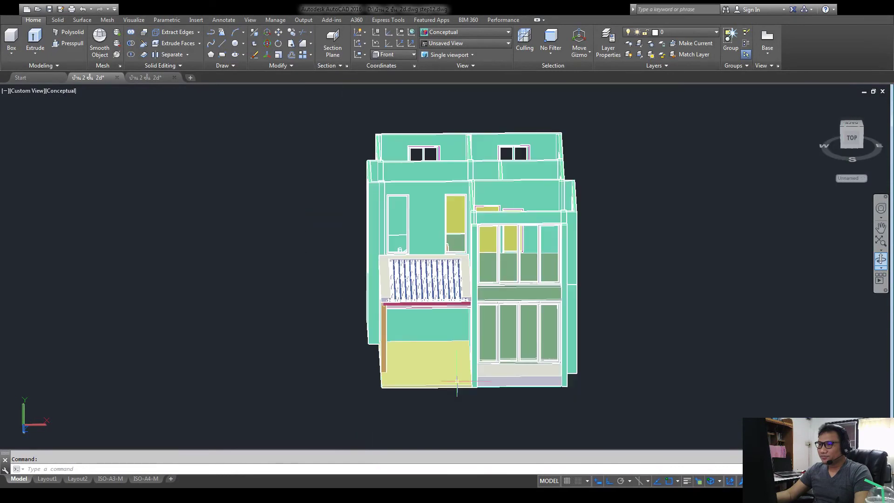
- Rotate to a left-side 3D view and set the visual style to Realistic
left_click(880, 259)
mouse_move(419, 298)
left_mouse_down()
mouse_move(542, 302)
mouse_move(519, 298)
left_mouse_up()
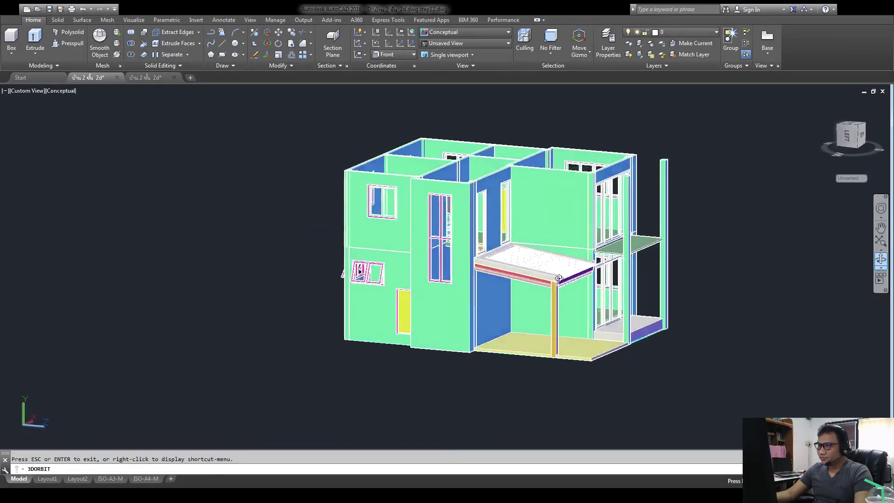
scroll(518, 298, "up", 2)
scroll(519, 298, "up", 2)
scroll(518, 298, "up", 2)
scroll(518, 298, "up", 2)
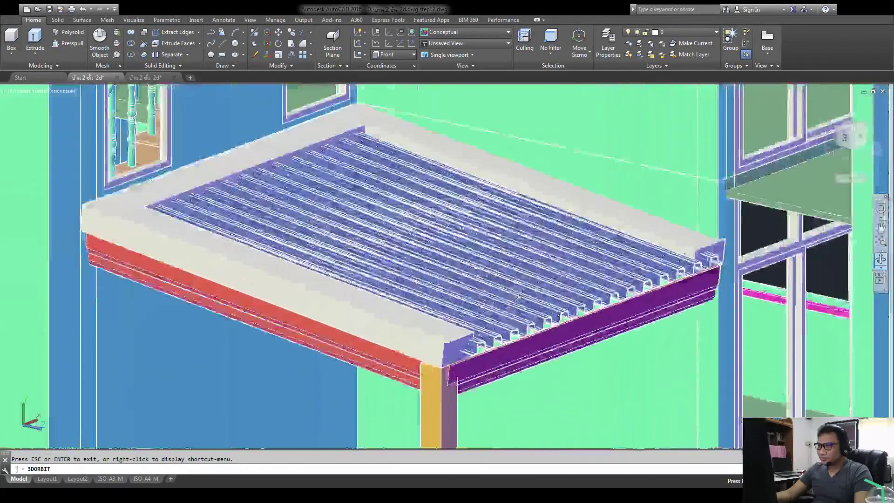
scroll(518, 298, "up", 2)
key("Escape")
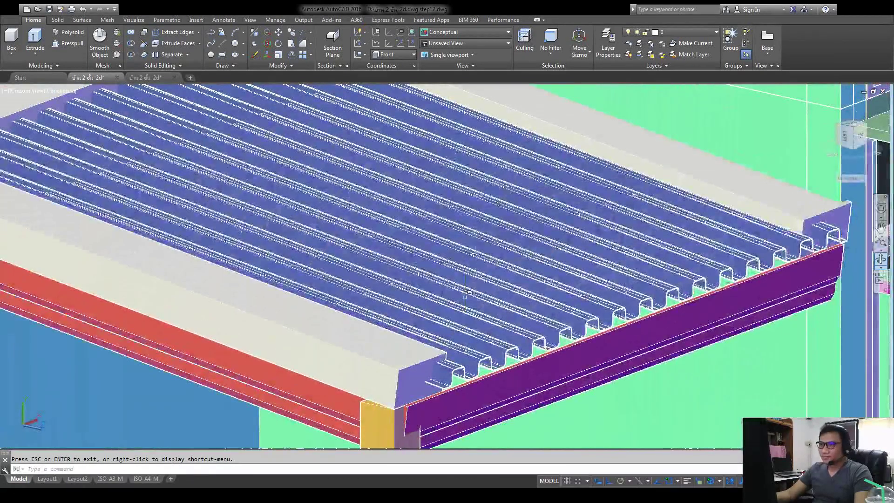
left_click(60, 91)
left_click(83, 146)
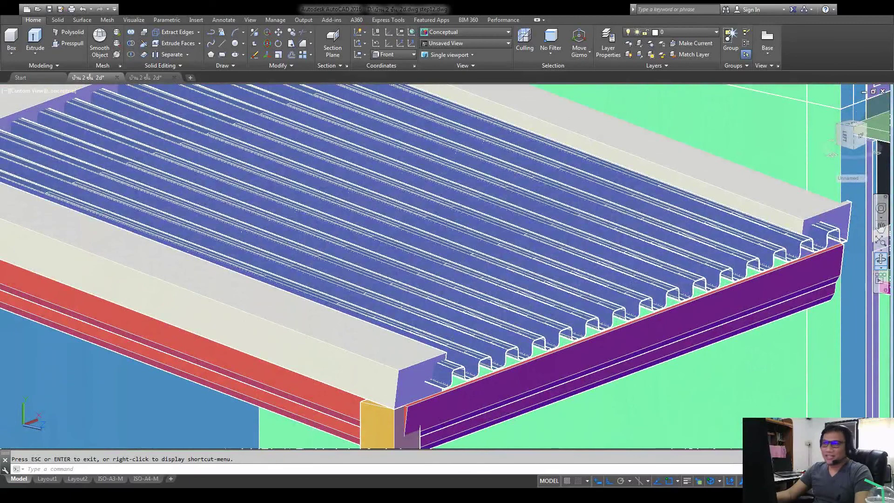
- Zoom in and out to inspect the finished canopy in Realistic shading
scroll(465, 239, "down", 3)
scroll(465, 240, "down", 2)
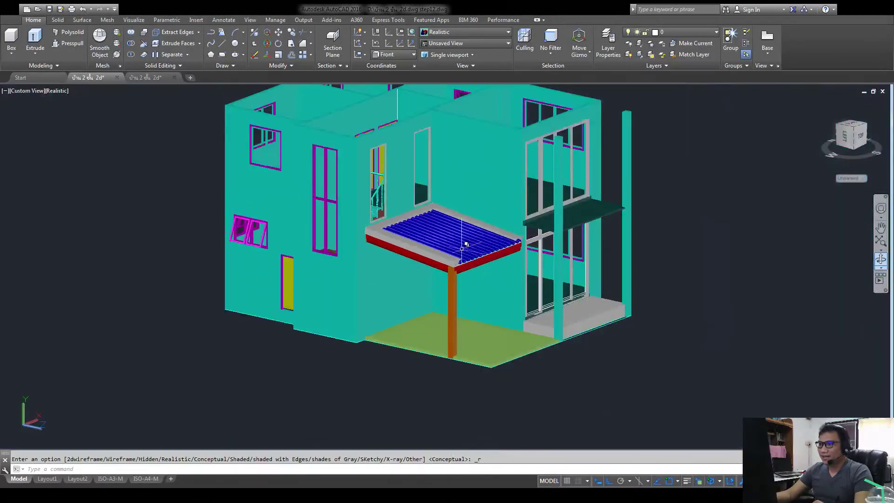
scroll(461, 238, "up", 4)
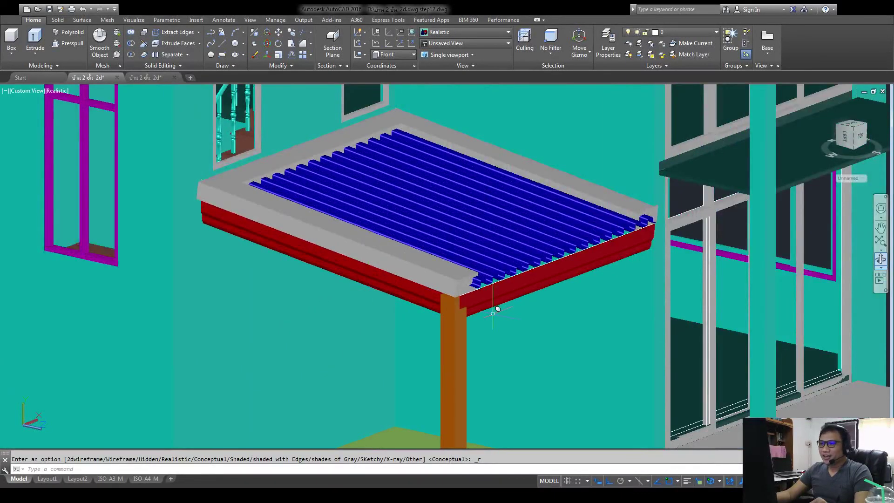
scroll(477, 304, "up", 4)
scroll(422, 288, "down", 2)
scroll(422, 288, "down", 2)
scroll(422, 288, "down", 3)
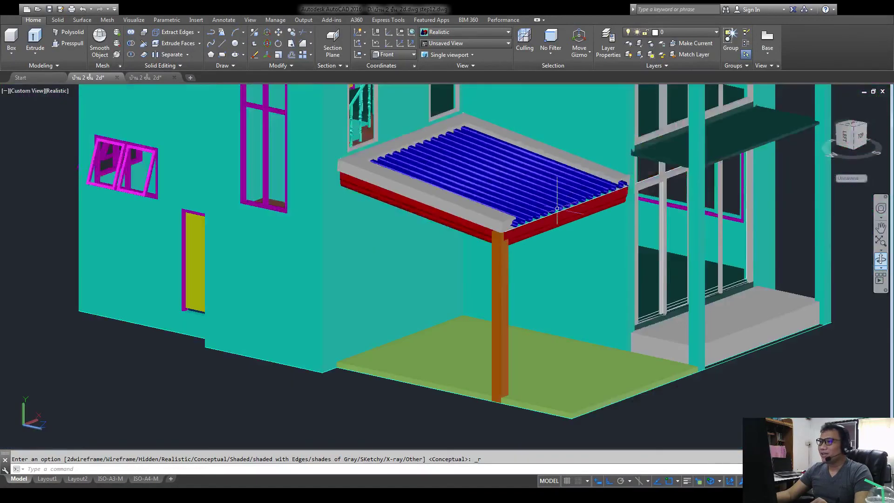
scroll(483, 275, "down", 2)
scroll(517, 189, "up", 5)
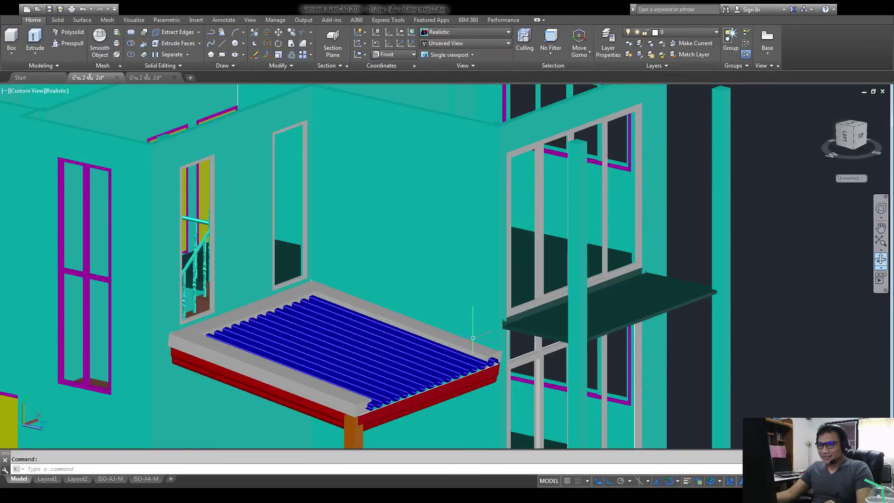
- Pan the canopy higher in view and switch the visual style to Conceptual
middle_click_drag(557, 269, 496, 241)
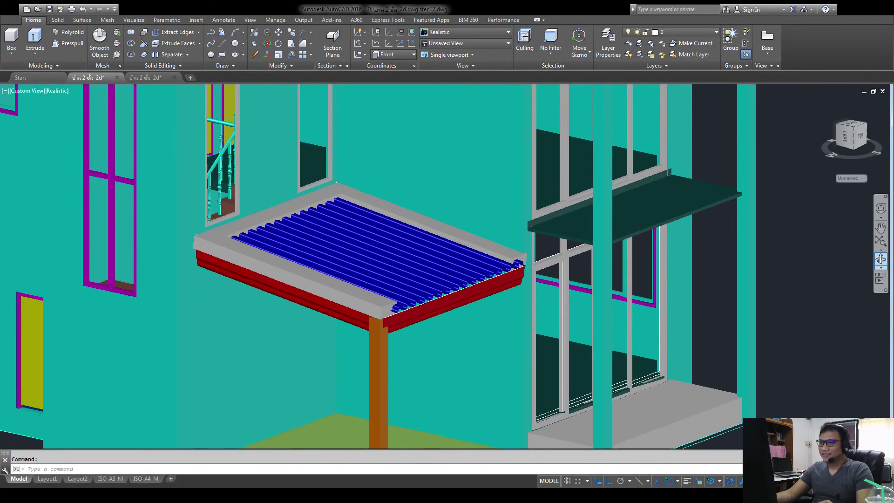
scroll(466, 266, "down", 3)
scroll(445, 261, "up", 2)
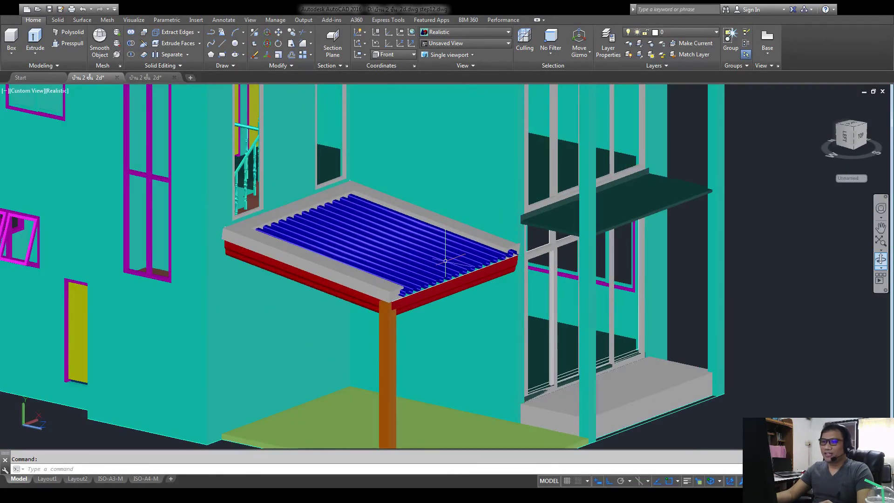
scroll(425, 259, "down", 3)
scroll(388, 359, "up", 4)
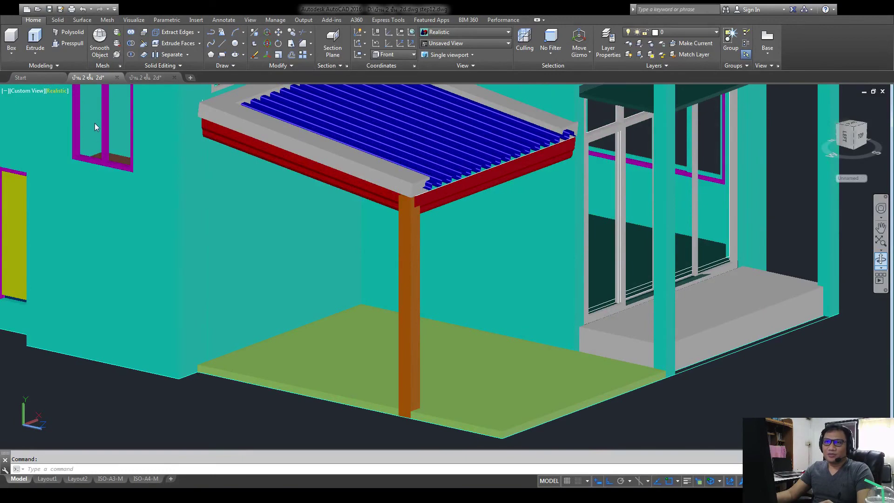
left_click(465, 32)
left_click(447, 74)
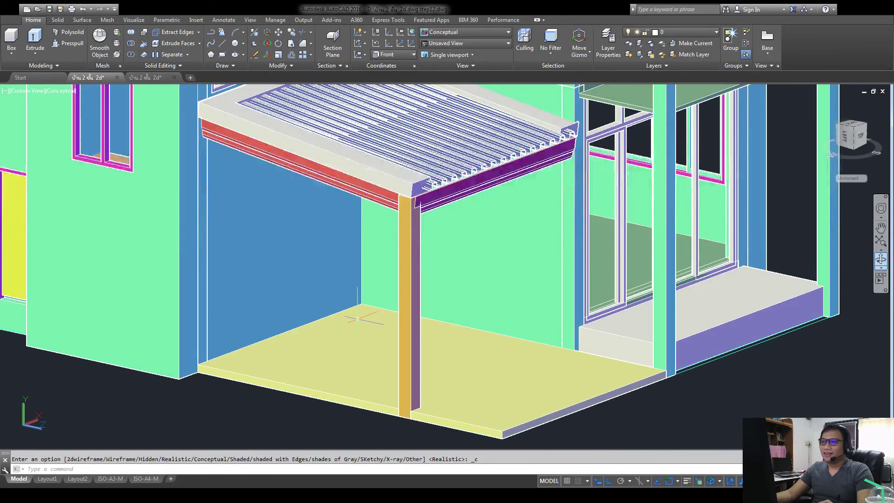